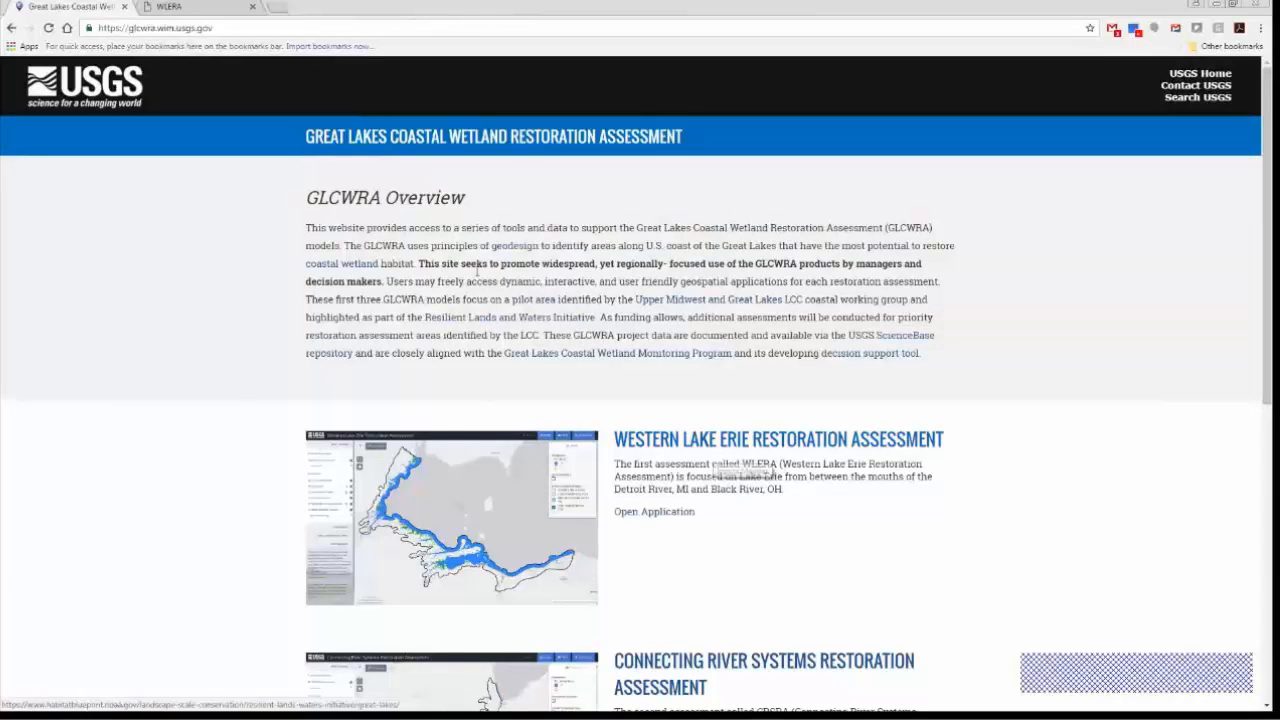
- Look over the GLCWRA overview page, then open the Western Lake Erie Restoration Assessment application and dismiss its data notice
{"action": "left_click_drag", "start_coordinate": [238, 27], "coordinate": [130, 38]}
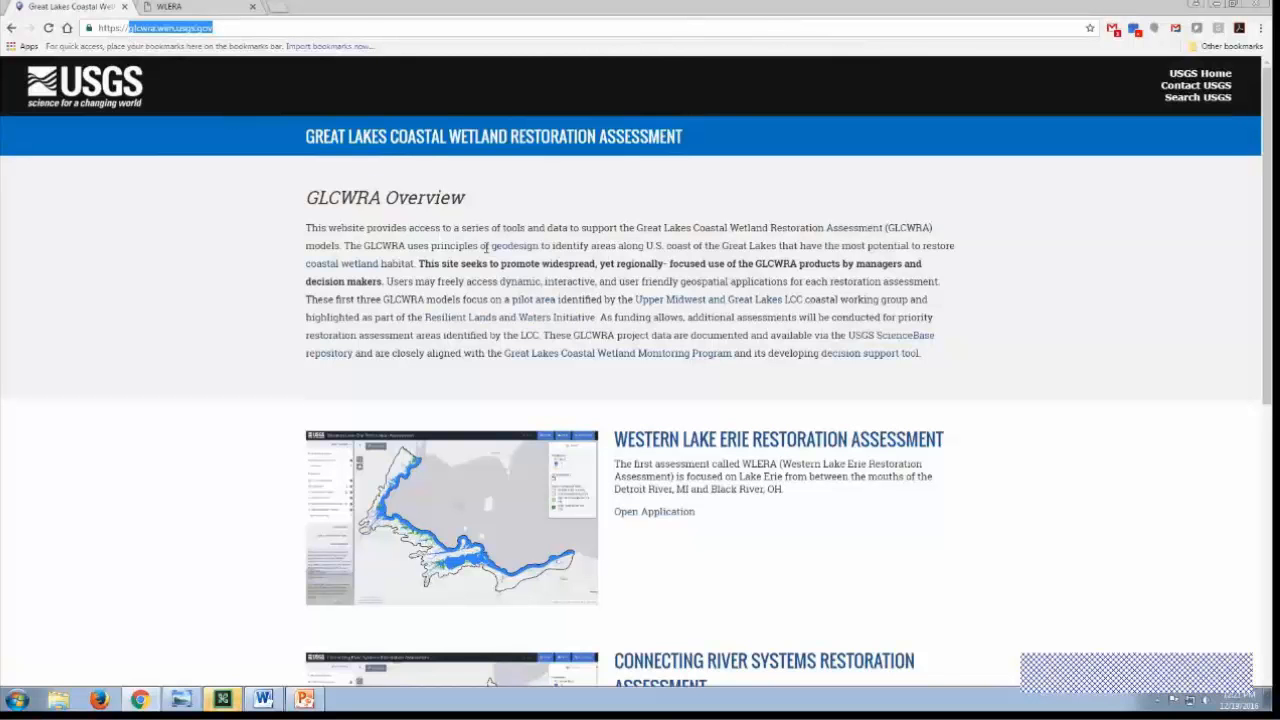
{"action": "scroll", "coordinate": [531, 340], "scroll_direction": "down", "scroll_amount": 5}
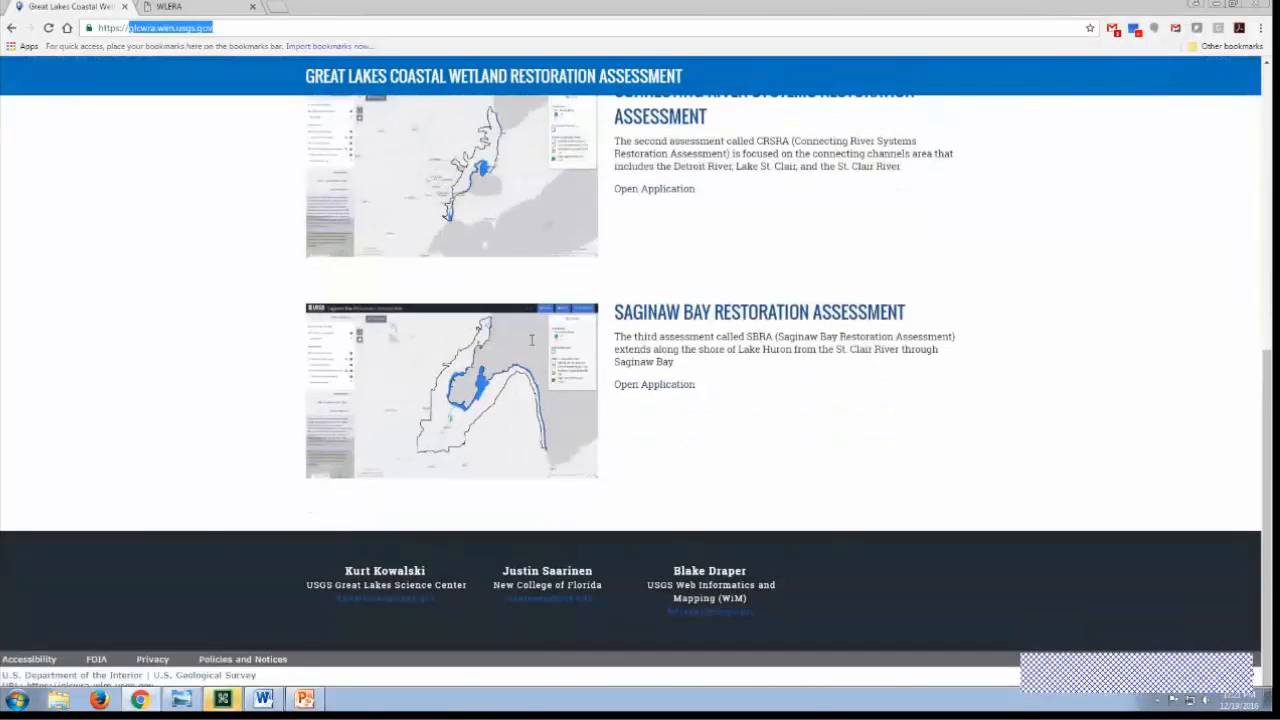
{"action": "scroll", "coordinate": [531, 340], "scroll_direction": "up", "scroll_amount": 3}
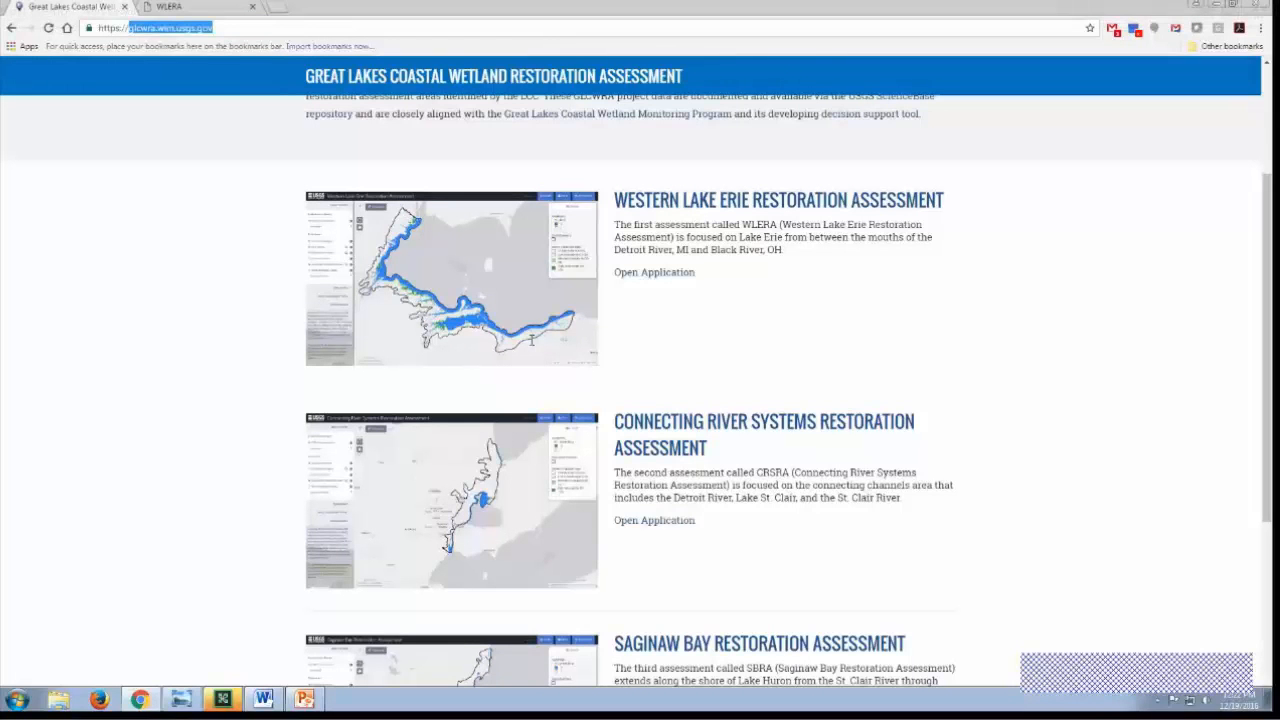
{"action": "left_click", "coordinate": [741, 207]}
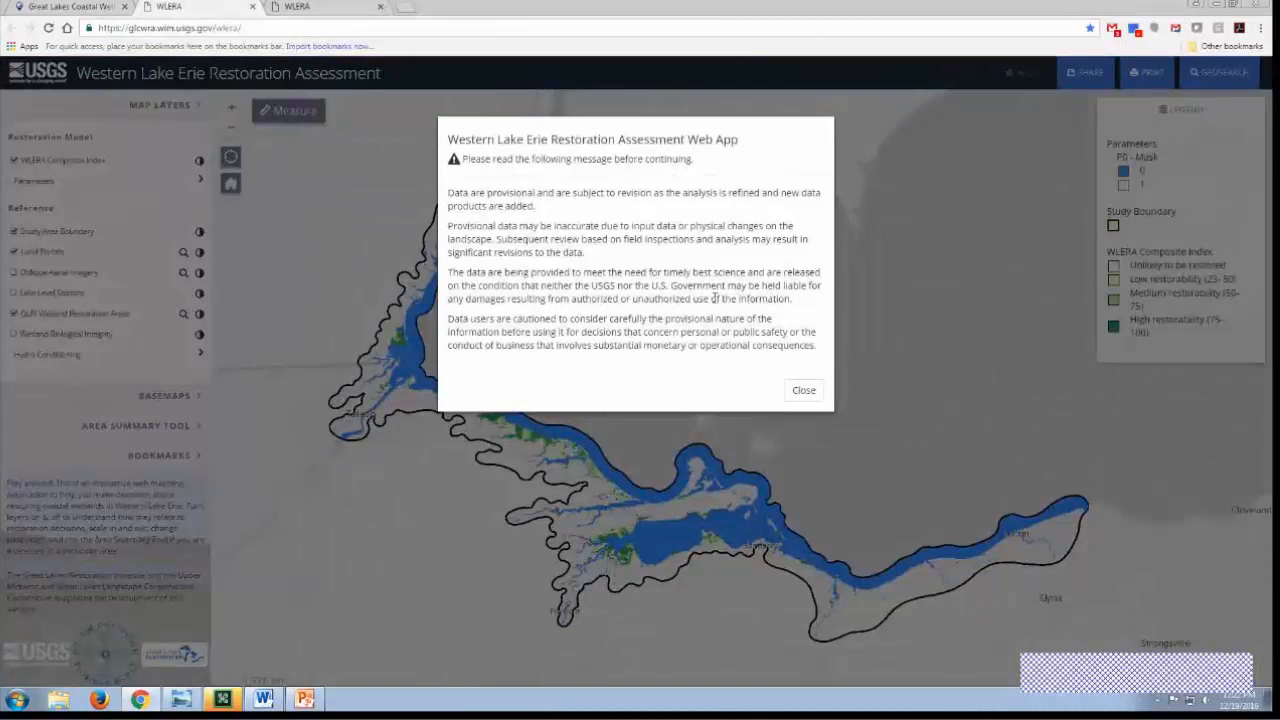
{"action": "left_click", "coordinate": [812, 401]}
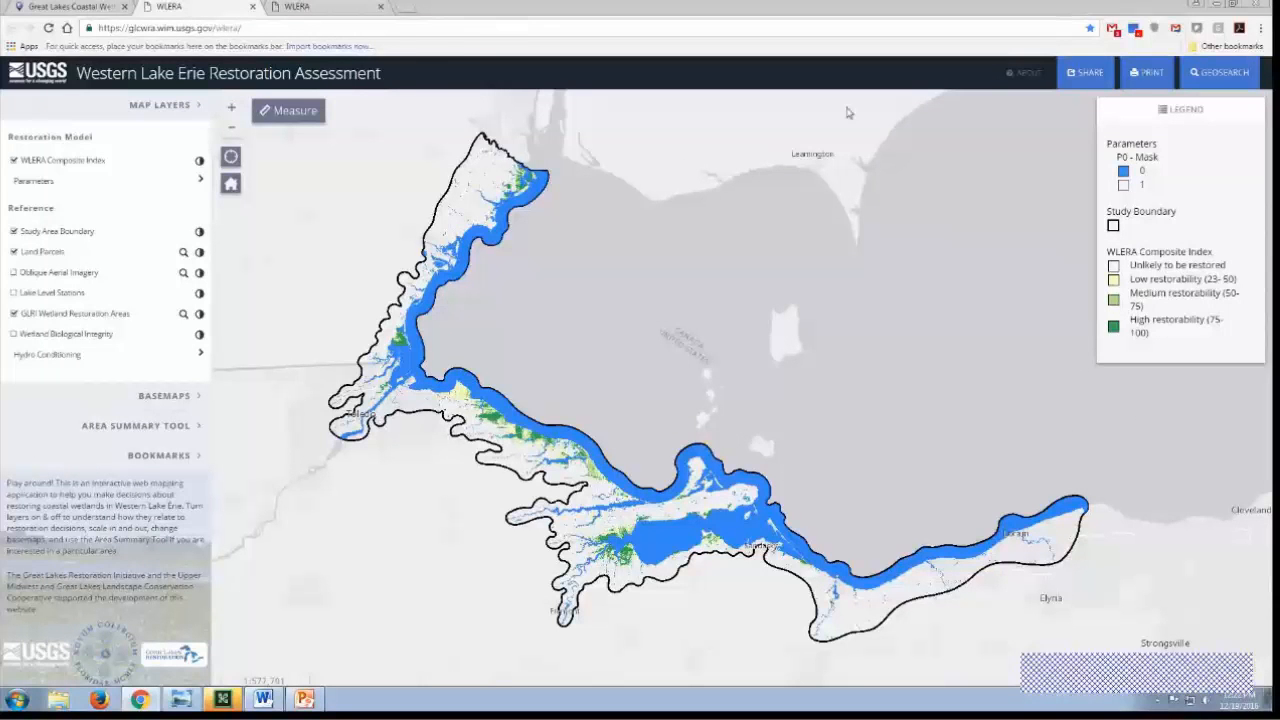
- View the application's About and layer information, check the linked USGS ScienceBase catalog item, and return to the application
{"action": "left_click", "coordinate": [1024, 74]}
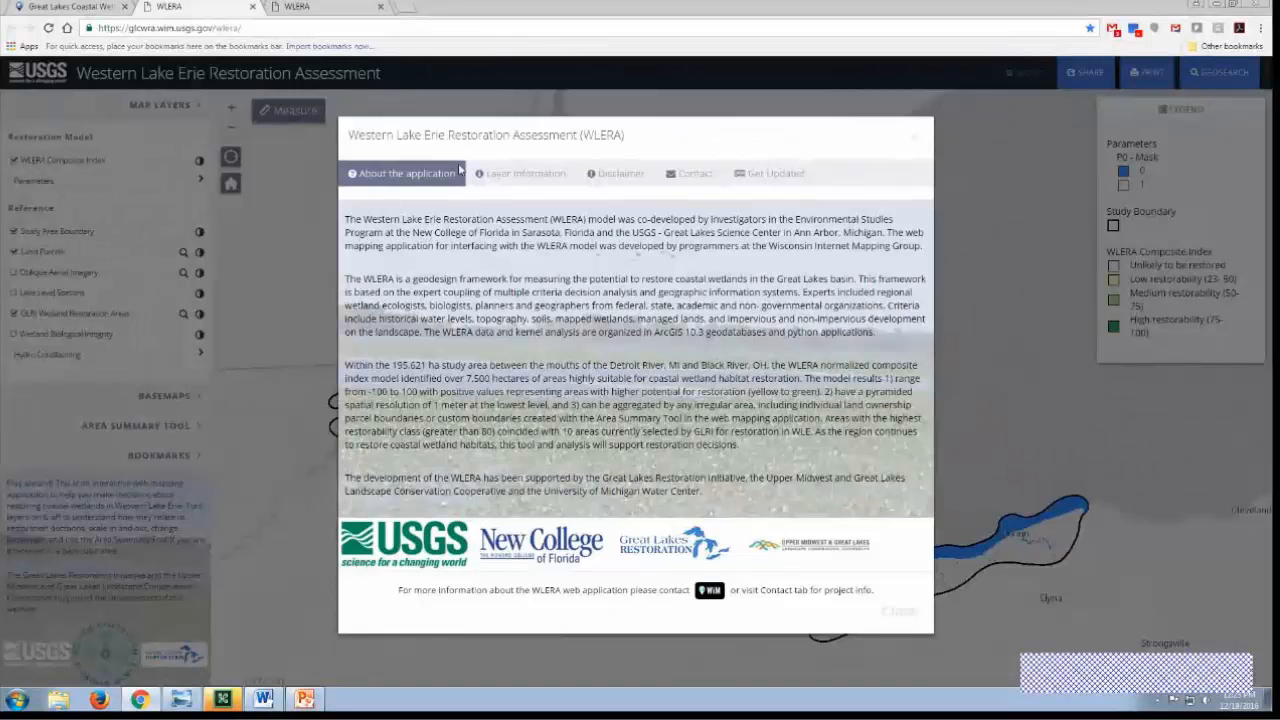
{"action": "left_click", "coordinate": [512, 174]}
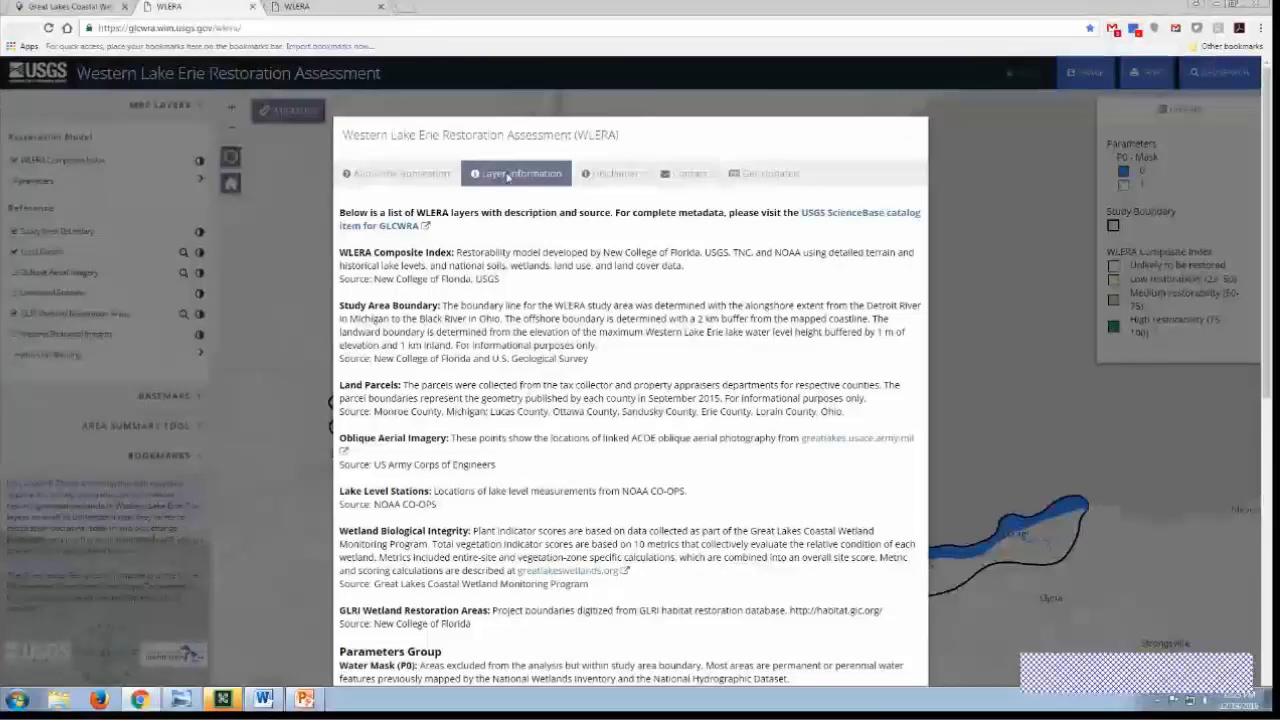
{"action": "left_click", "coordinate": [380, 233]}
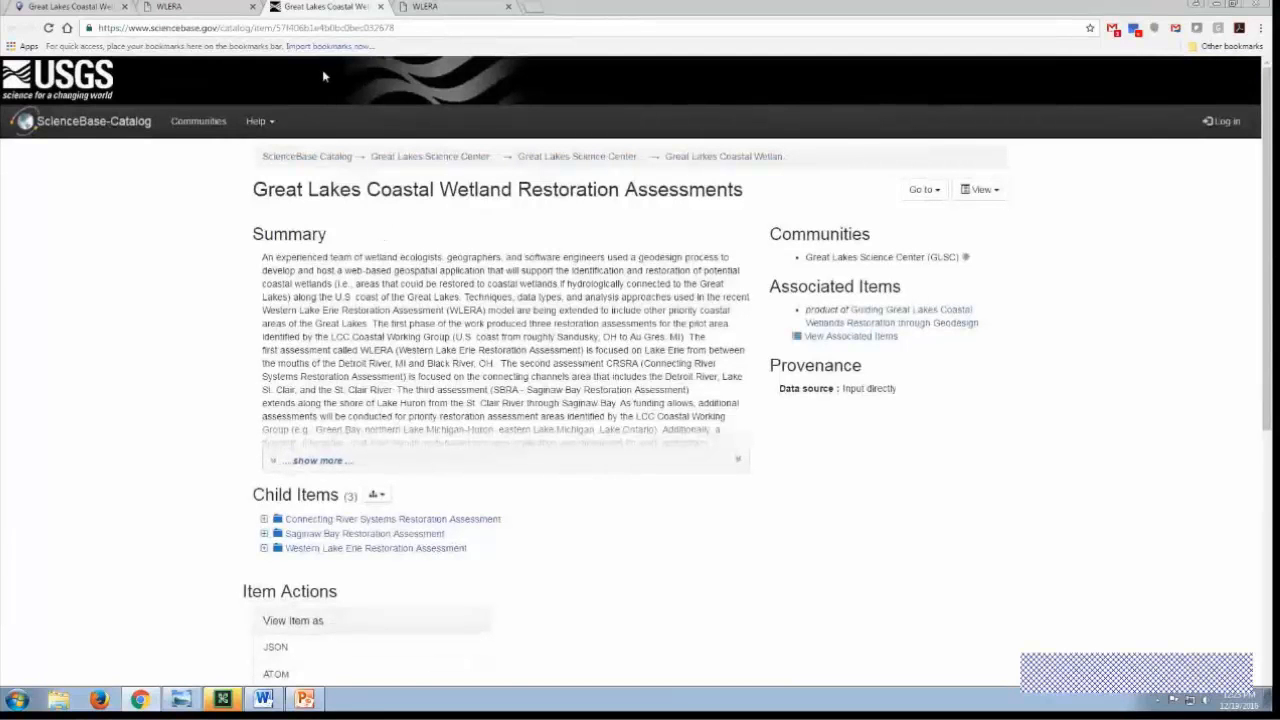
{"action": "left_click", "coordinate": [190, 7]}
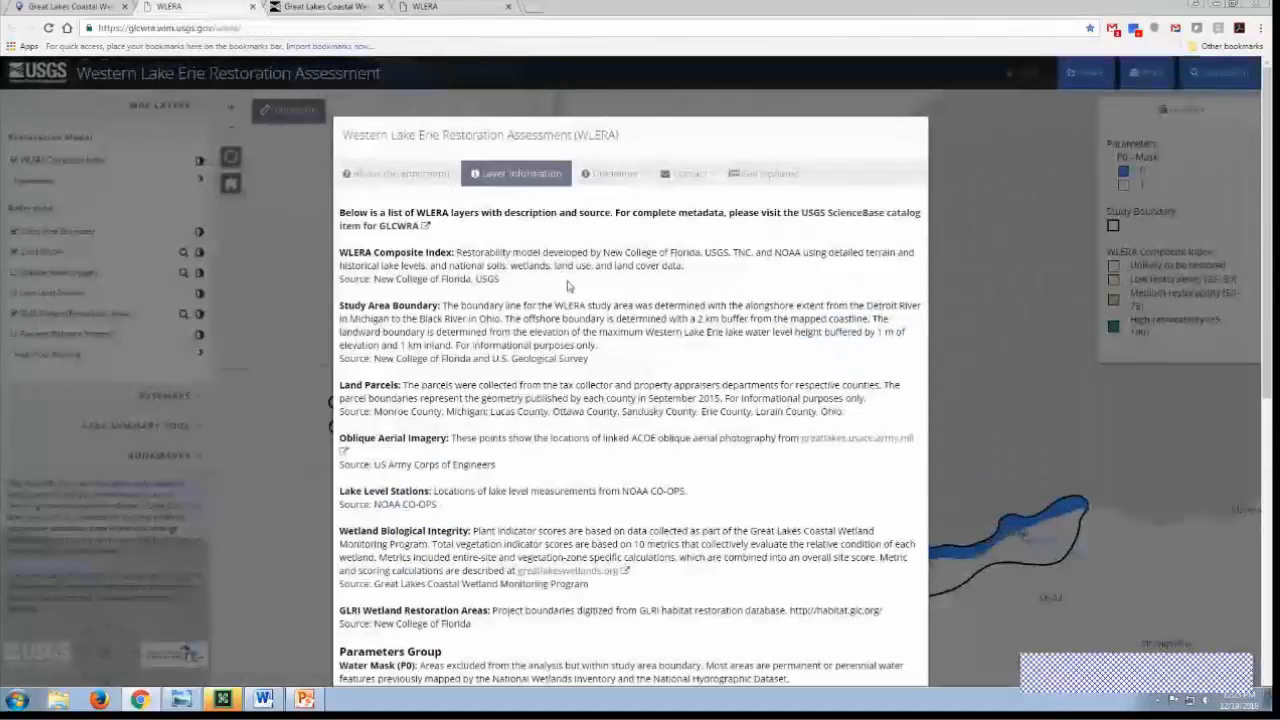
- Read through the WLERA layer descriptions, including the Parameters and Hydro Conditioning groups
{"action": "scroll", "coordinate": [553, 303], "scroll_direction": "down", "scroll_amount": 5}
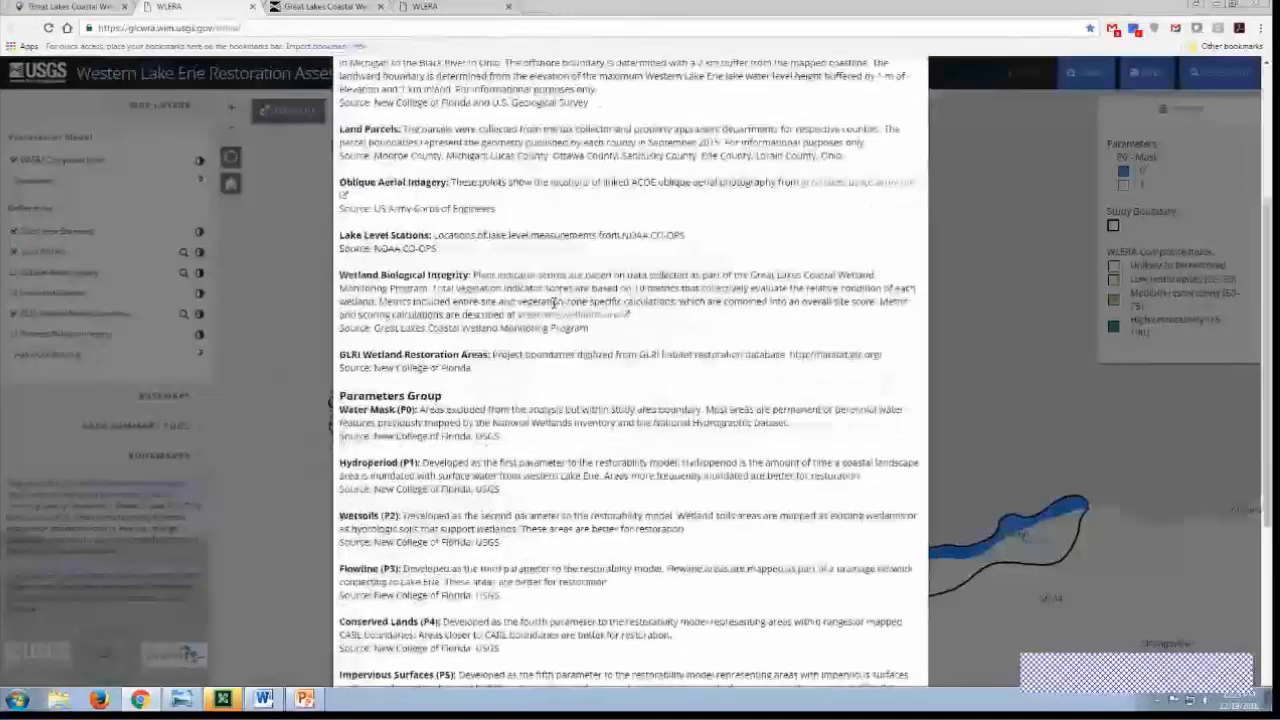
{"action": "scroll", "coordinate": [553, 303], "scroll_direction": "down", "scroll_amount": 6}
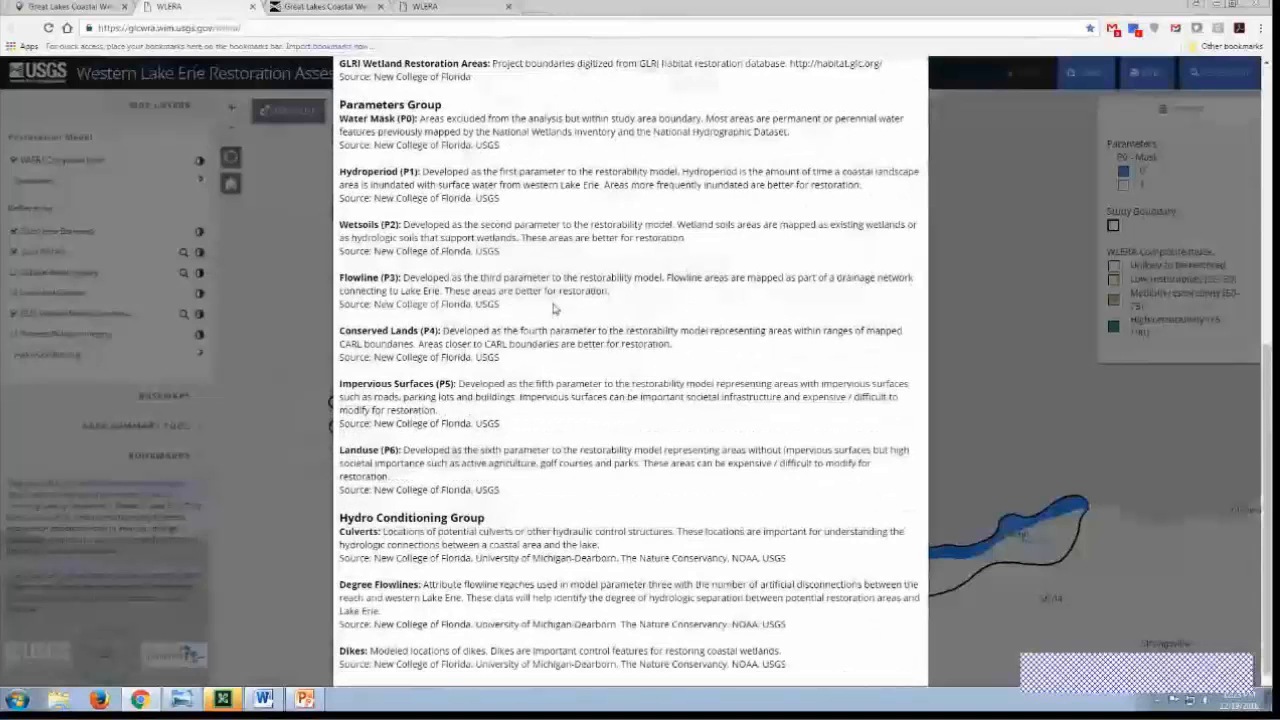
{"action": "scroll", "coordinate": [553, 308], "scroll_direction": "up", "scroll_amount": 6}
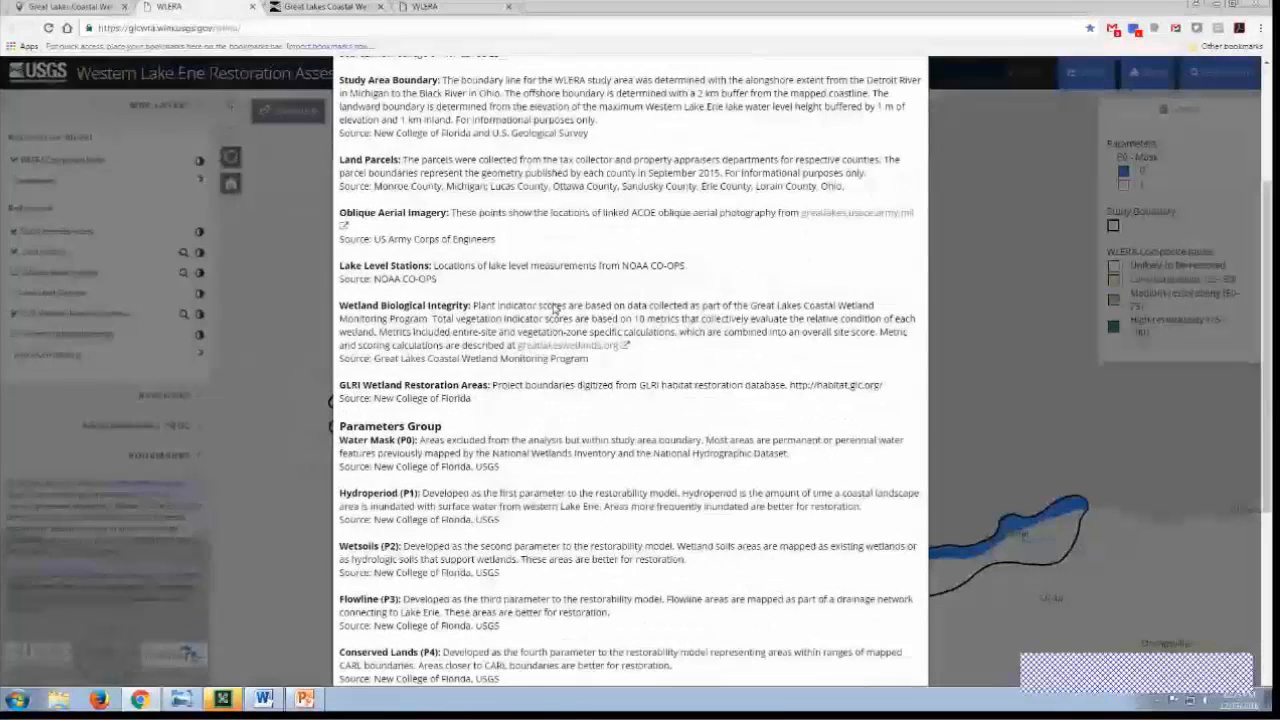
{"action": "scroll", "coordinate": [553, 308], "scroll_direction": "up", "scroll_amount": 5}
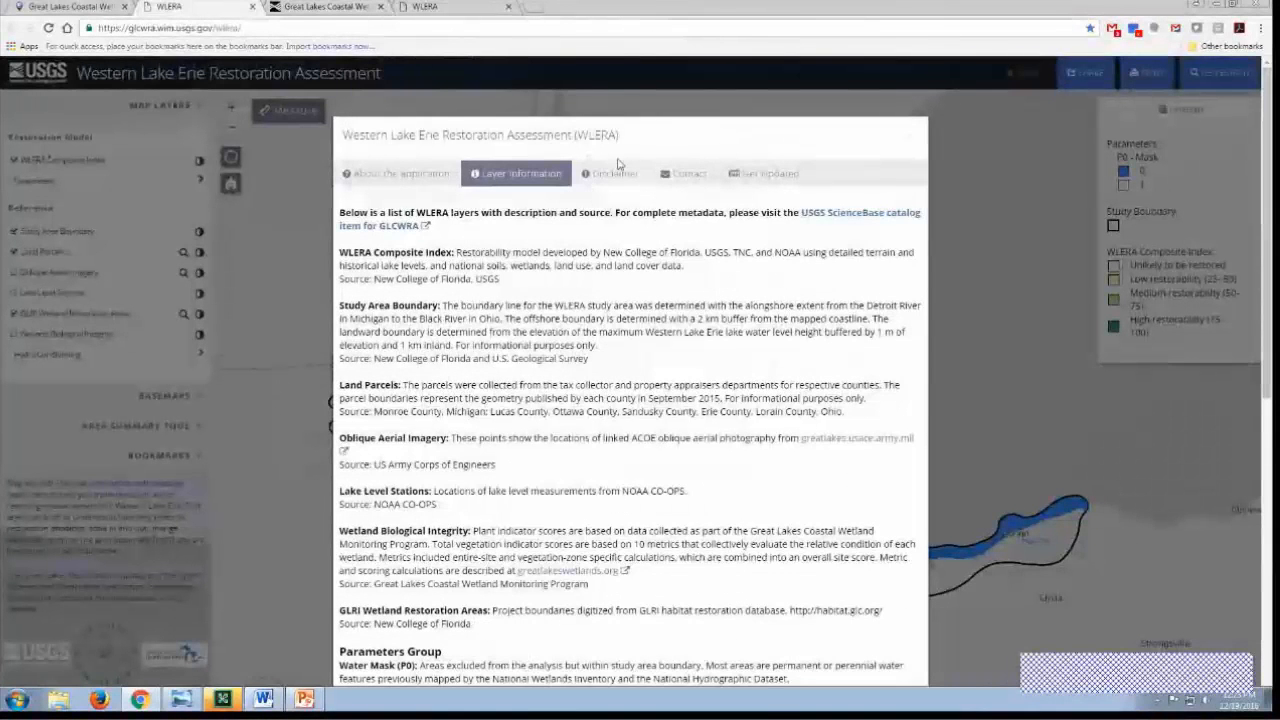
- Review the application's Disclaimer, Contact and Get Updated information, then close the information window
{"action": "left_click", "coordinate": [613, 173]}
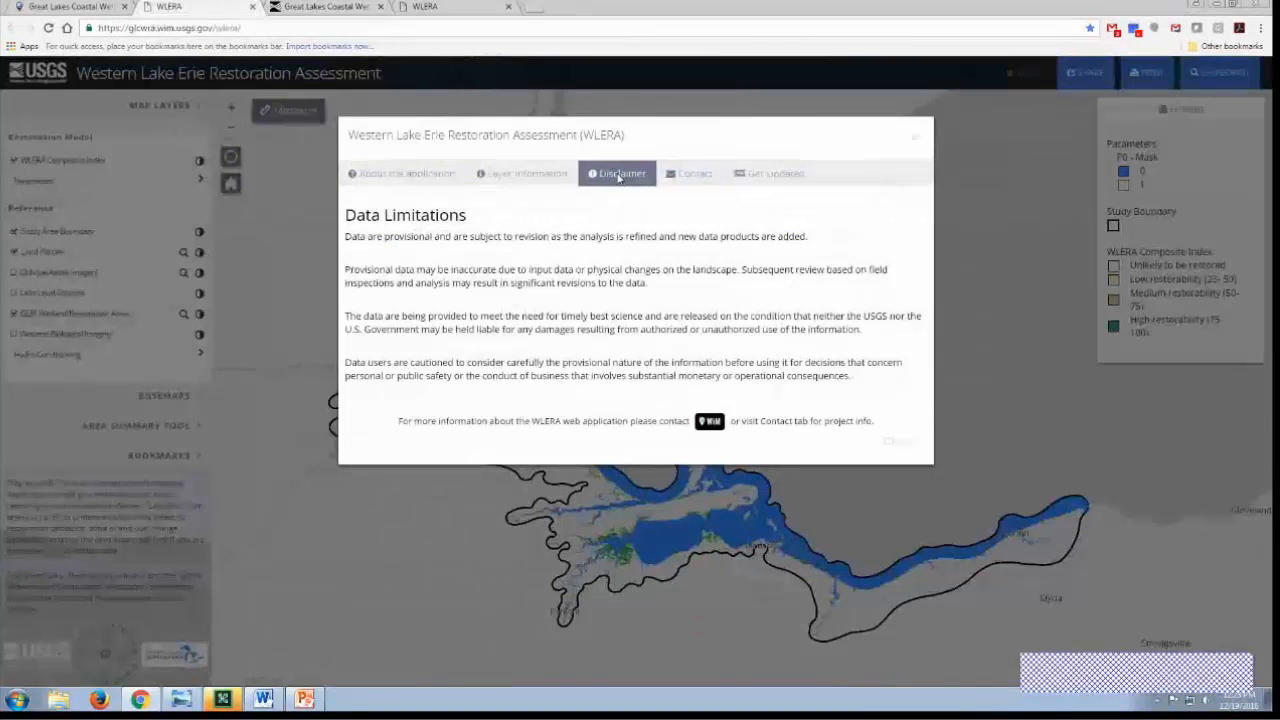
{"action": "left_click", "coordinate": [697, 174]}
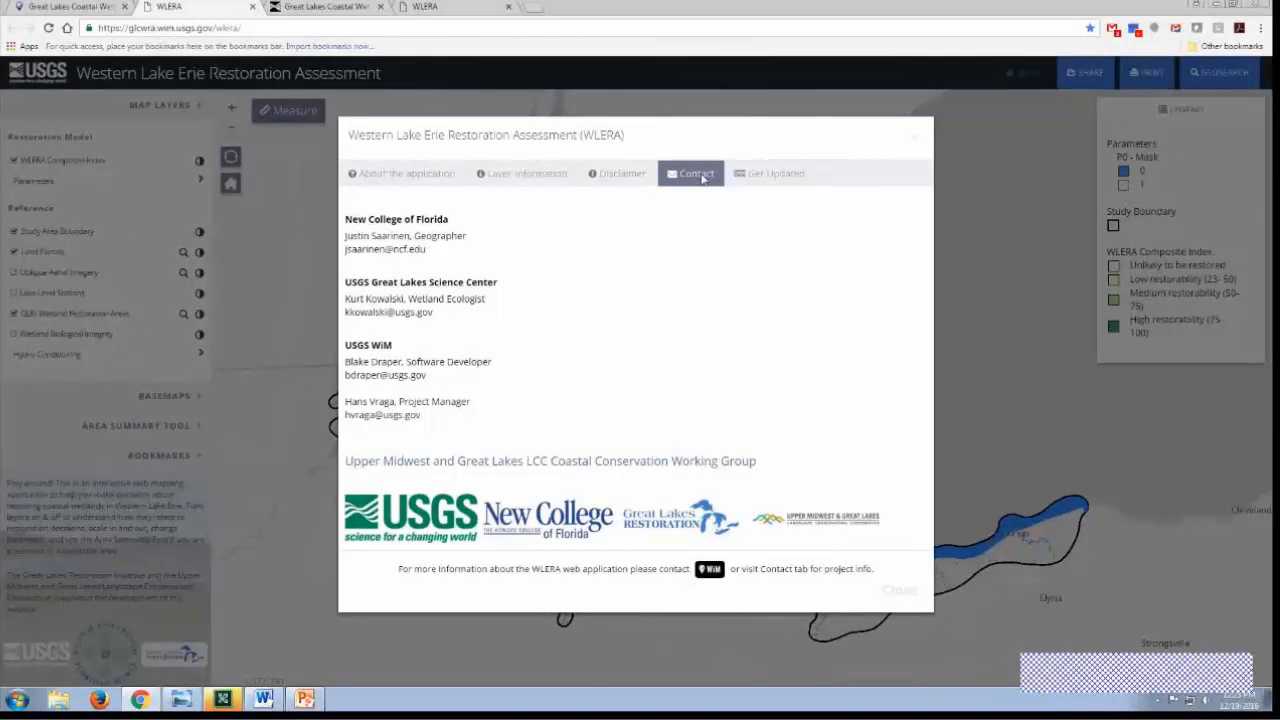
{"action": "left_click", "coordinate": [773, 176]}
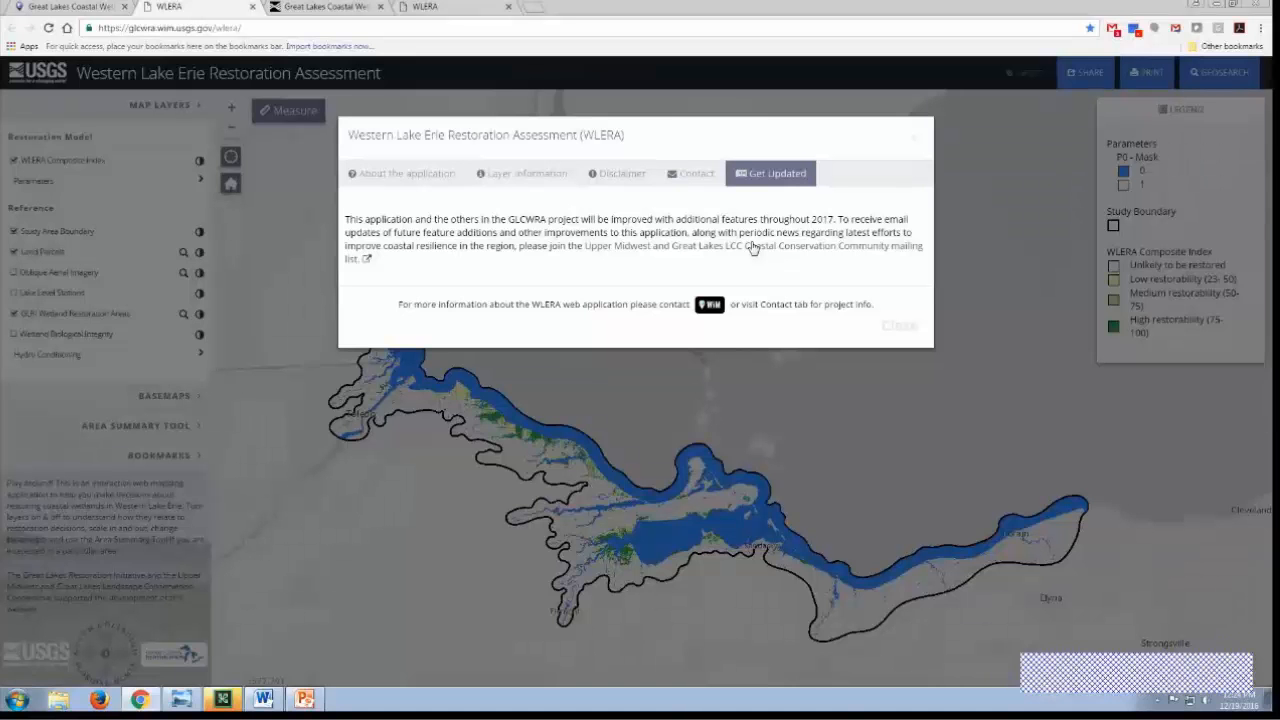
{"action": "left_click", "coordinate": [897, 326]}
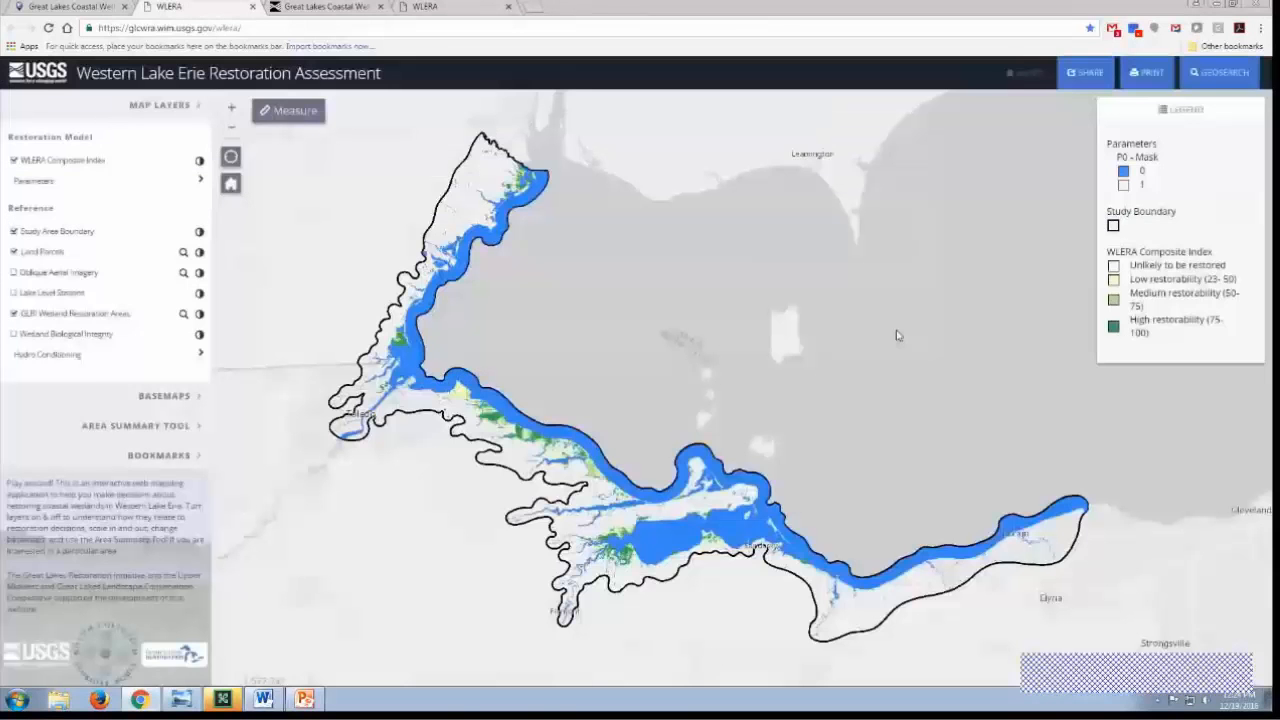
- Generate a shortened Bitly link for the current map extent, display the full link as well, and close the sharing window
{"action": "left_click", "coordinate": [1093, 75]}
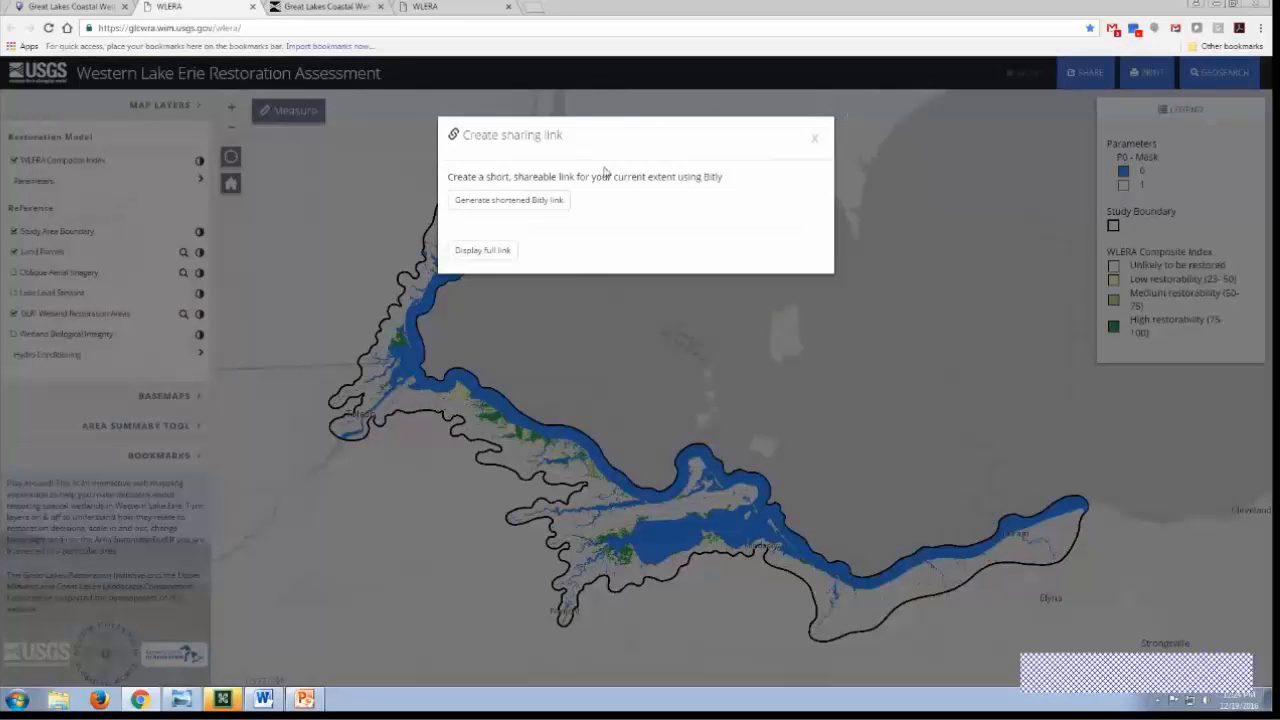
{"action": "left_click", "coordinate": [533, 209]}
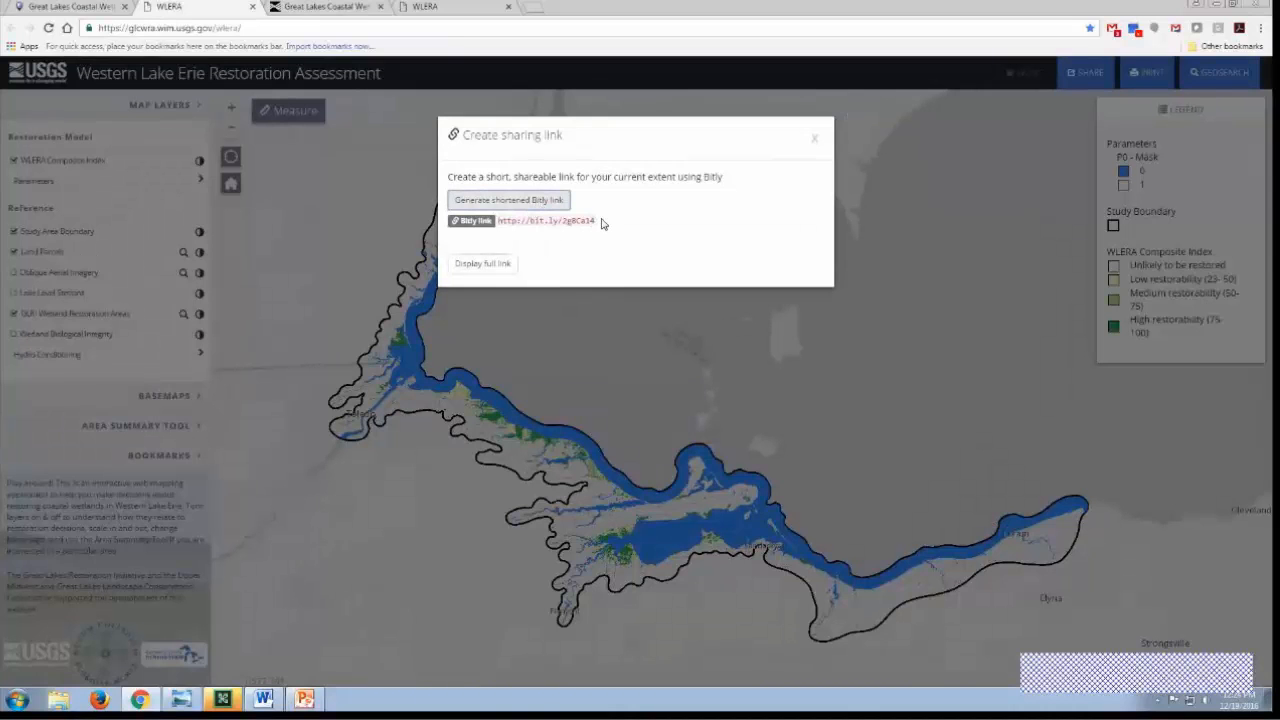
{"action": "left_click_drag", "start_coordinate": [600, 223], "coordinate": [497, 221]}
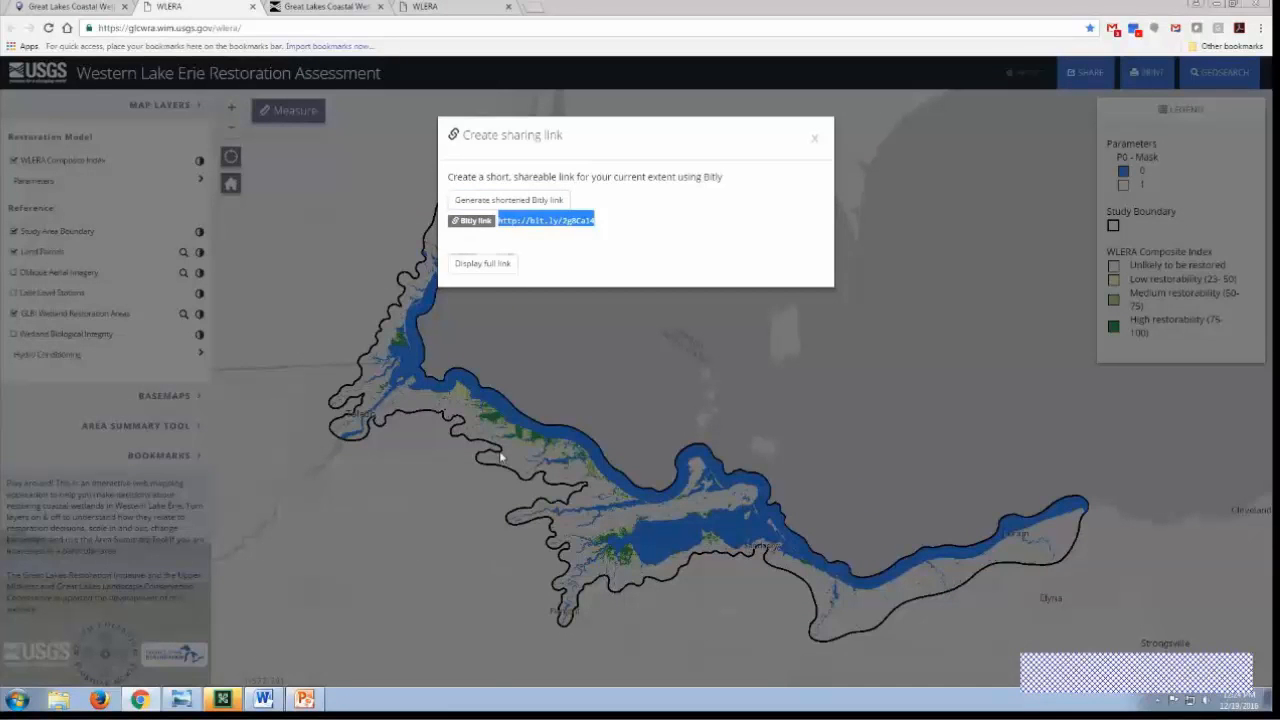
{"action": "left_click", "coordinate": [484, 265]}
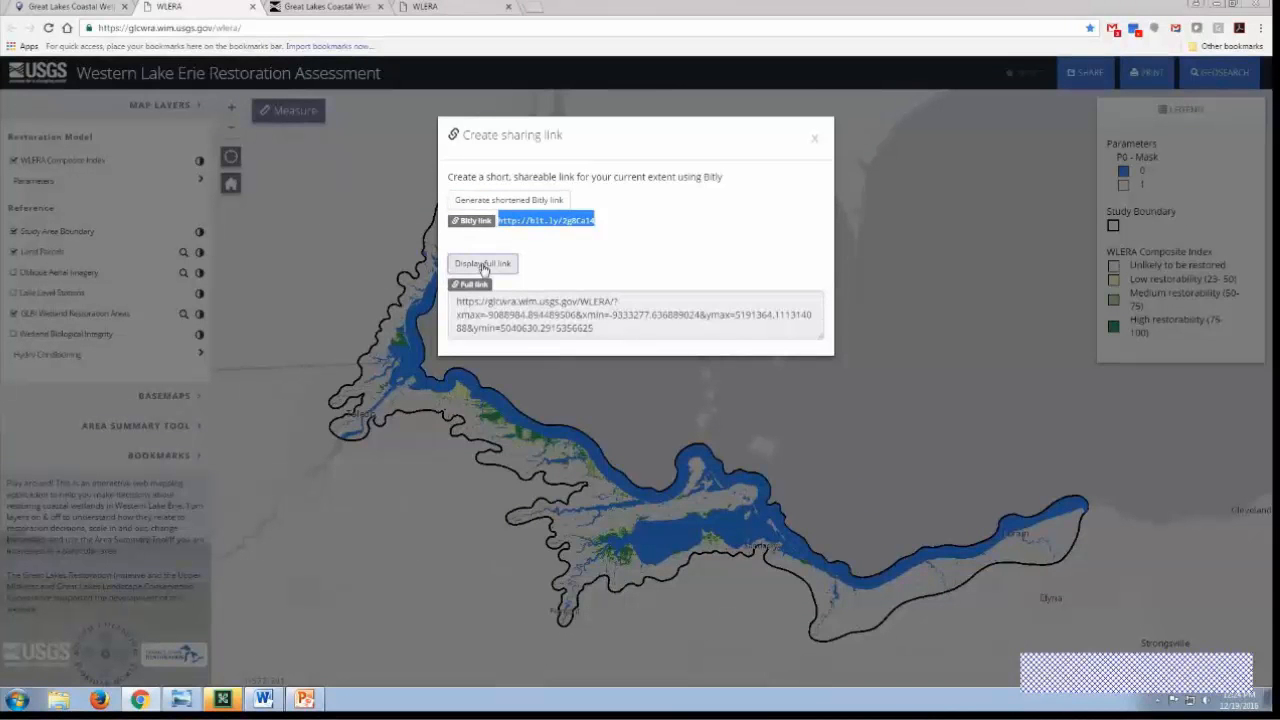
{"action": "left_click", "coordinate": [815, 142]}
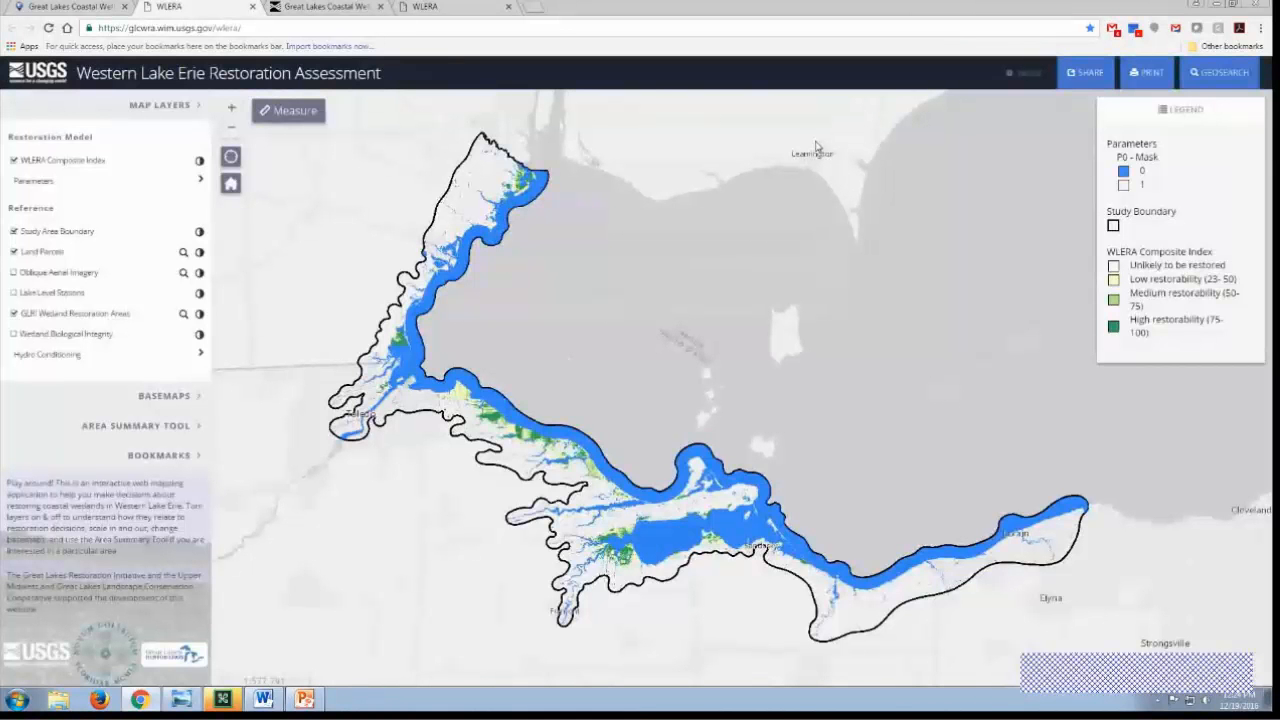
- Create a map printout titled "Demo" and close the print window
{"action": "left_click", "coordinate": [1152, 75]}
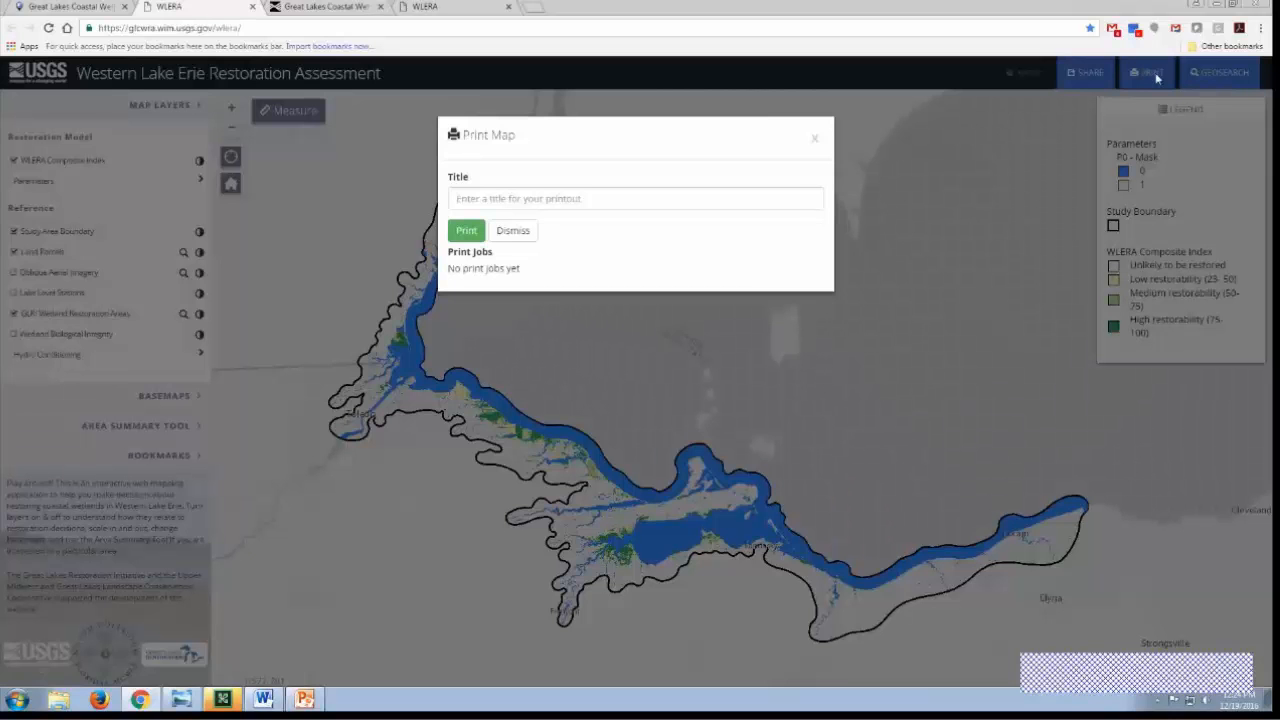
{"action": "left_click", "coordinate": [540, 200]}
{"action": "type", "text": "Demo"}
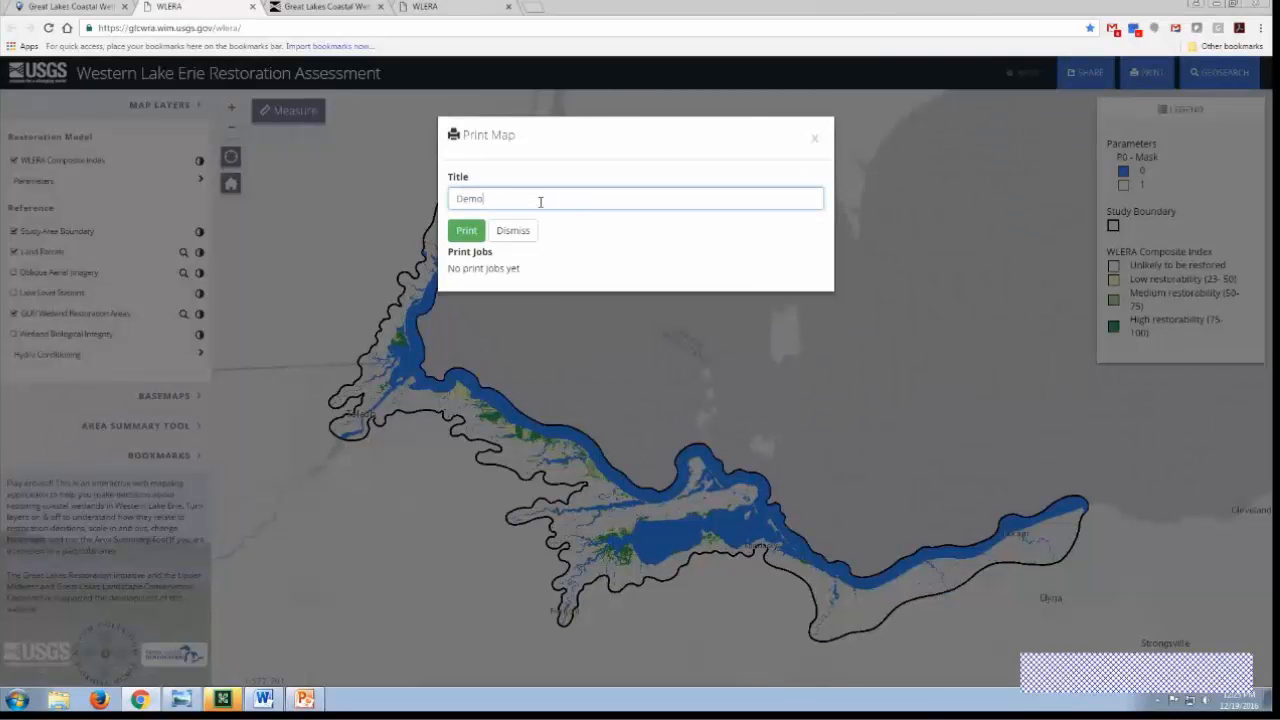
{"action": "left_click", "coordinate": [469, 231]}
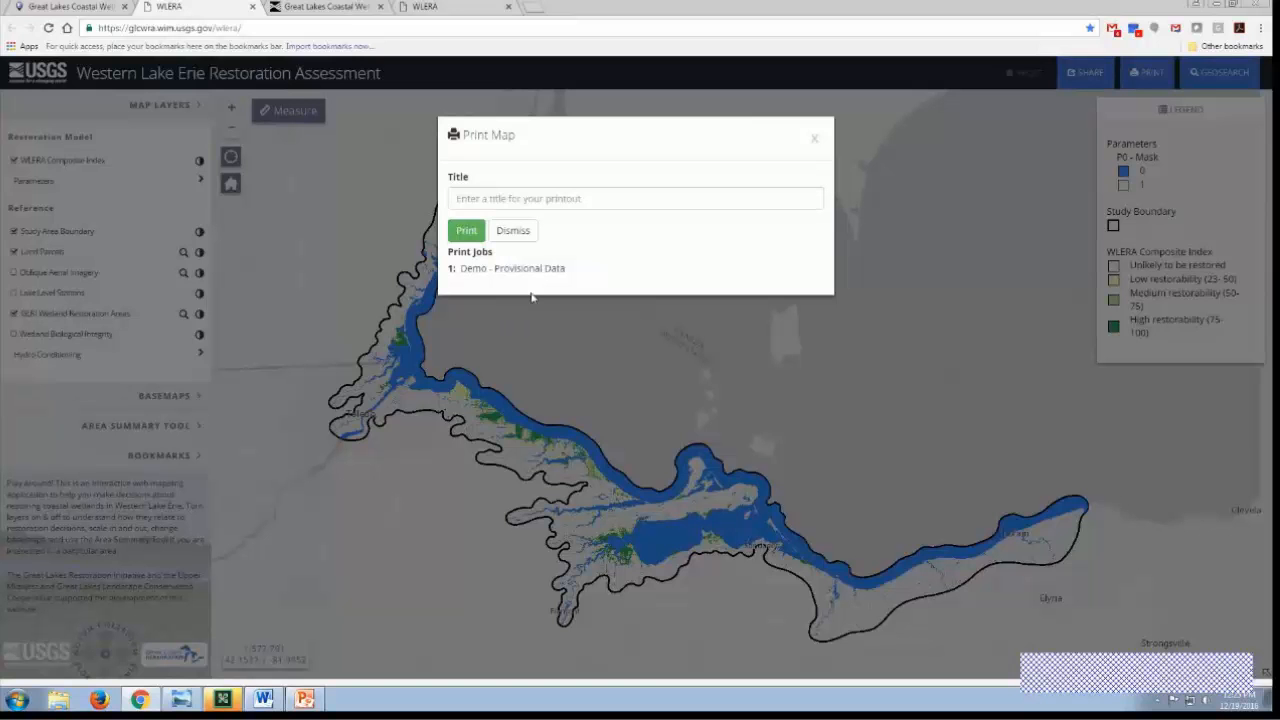
{"action": "left_click", "coordinate": [814, 137]}
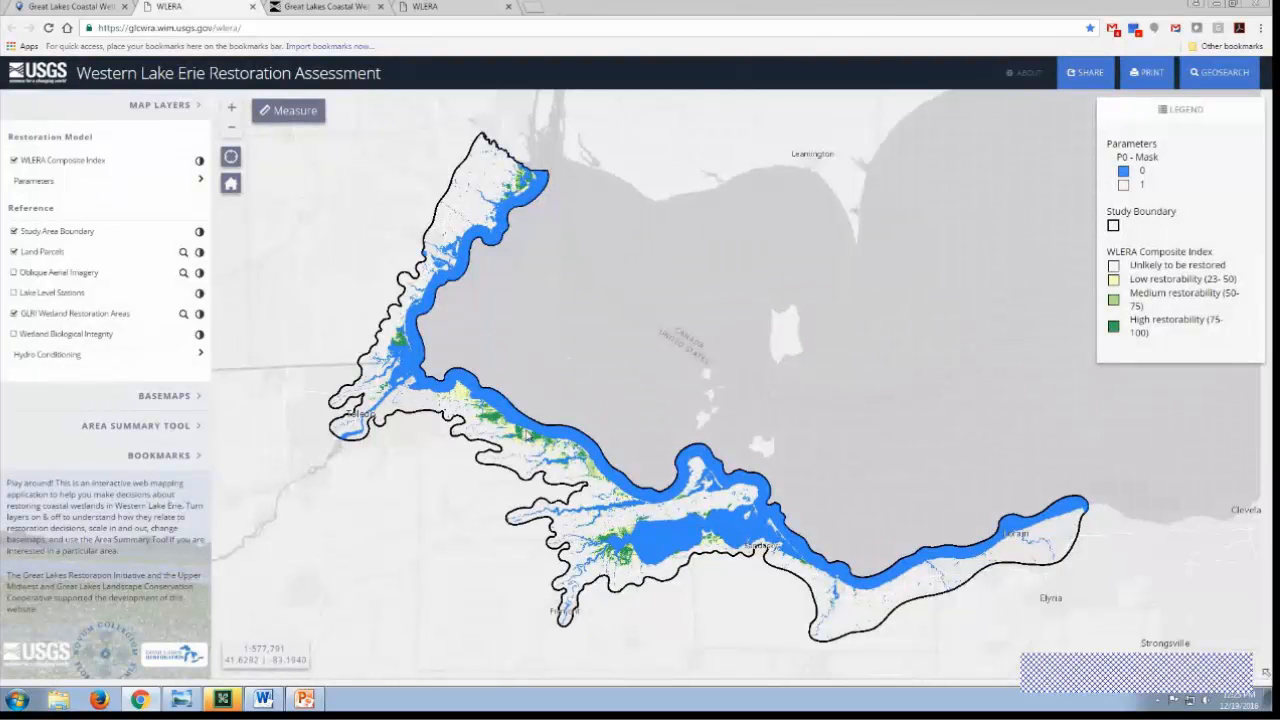
- Use Geosearch to locate Toledo, Ohio, United States on the map
{"action": "left_click", "coordinate": [1216, 77]}
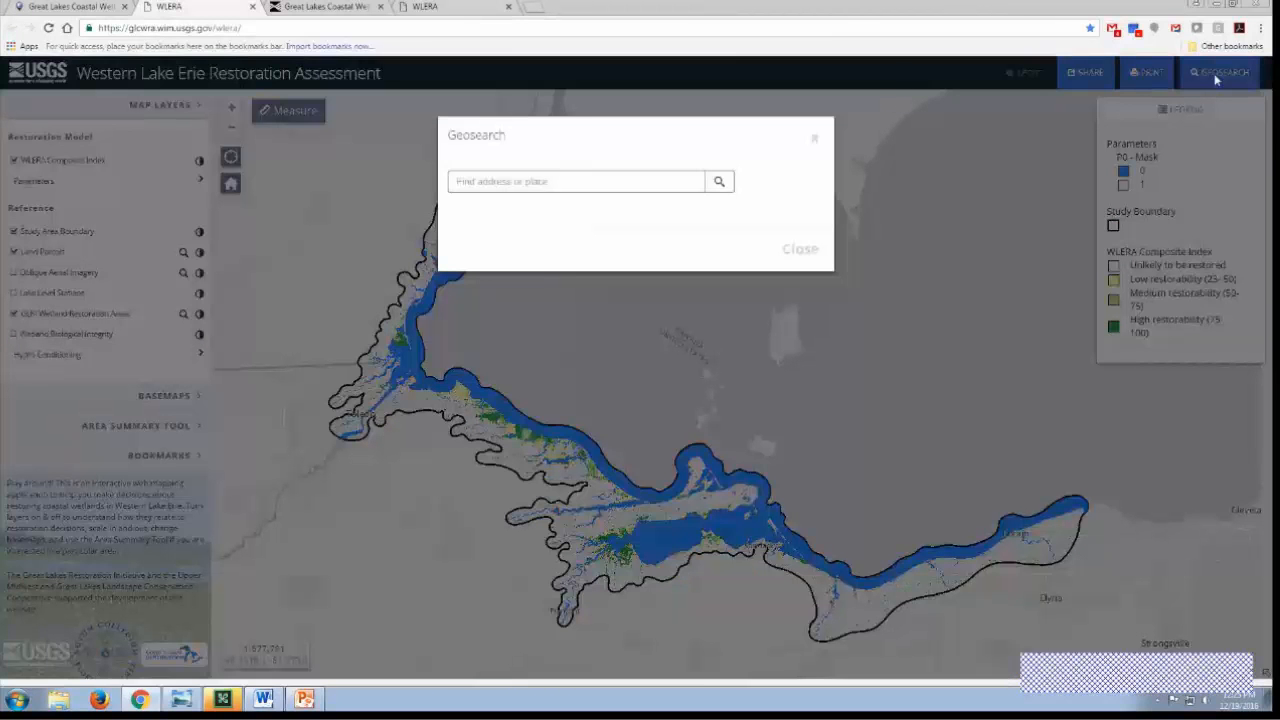
{"action": "left_click", "coordinate": [485, 181]}
{"action": "type", "text": "toledo"}
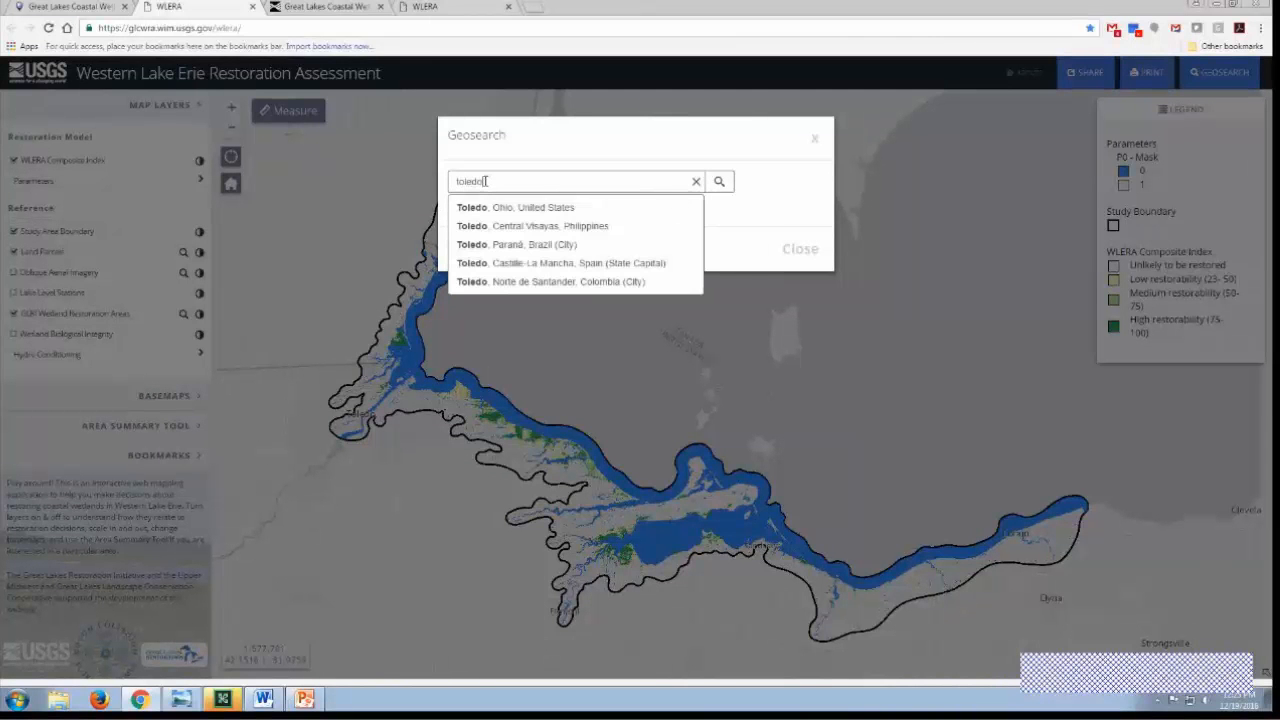
{"action": "key", "text": "Down"}
{"action": "key", "text": "Return"}
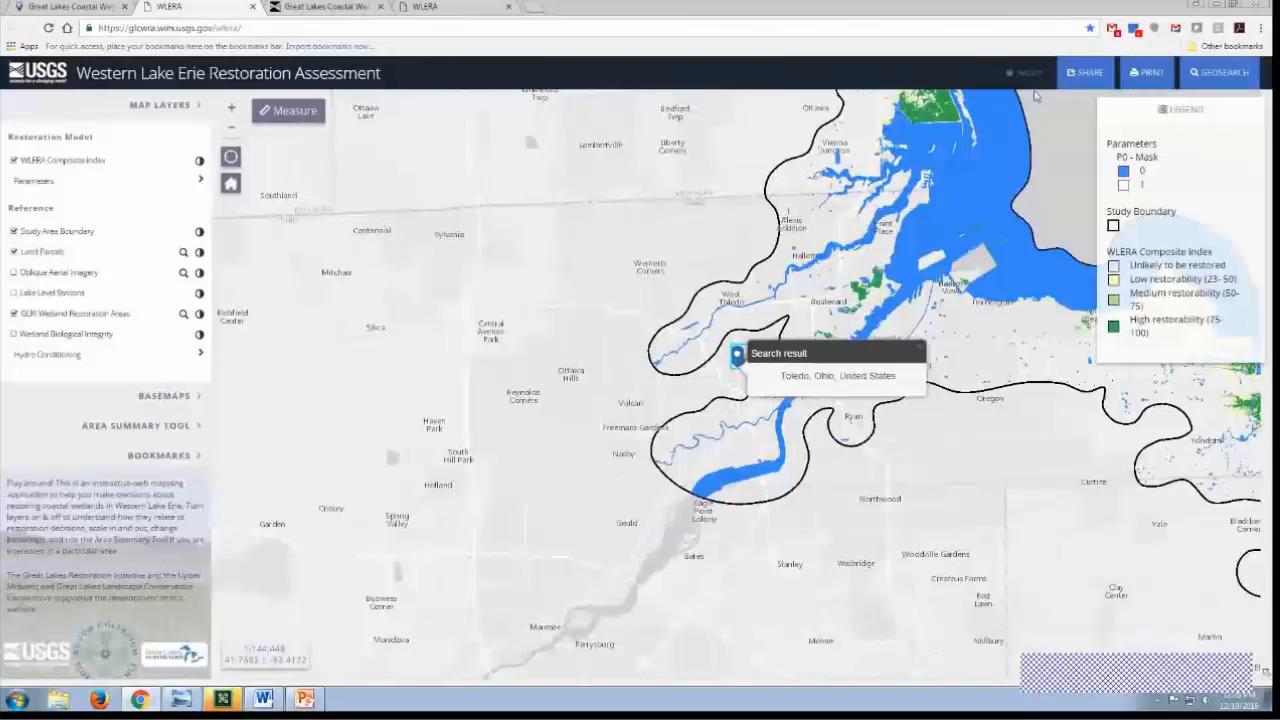
- Replace the Geosearch place with Sarasota, Florida, United States and go to it on the map
{"action": "left_click", "coordinate": [1222, 72]}
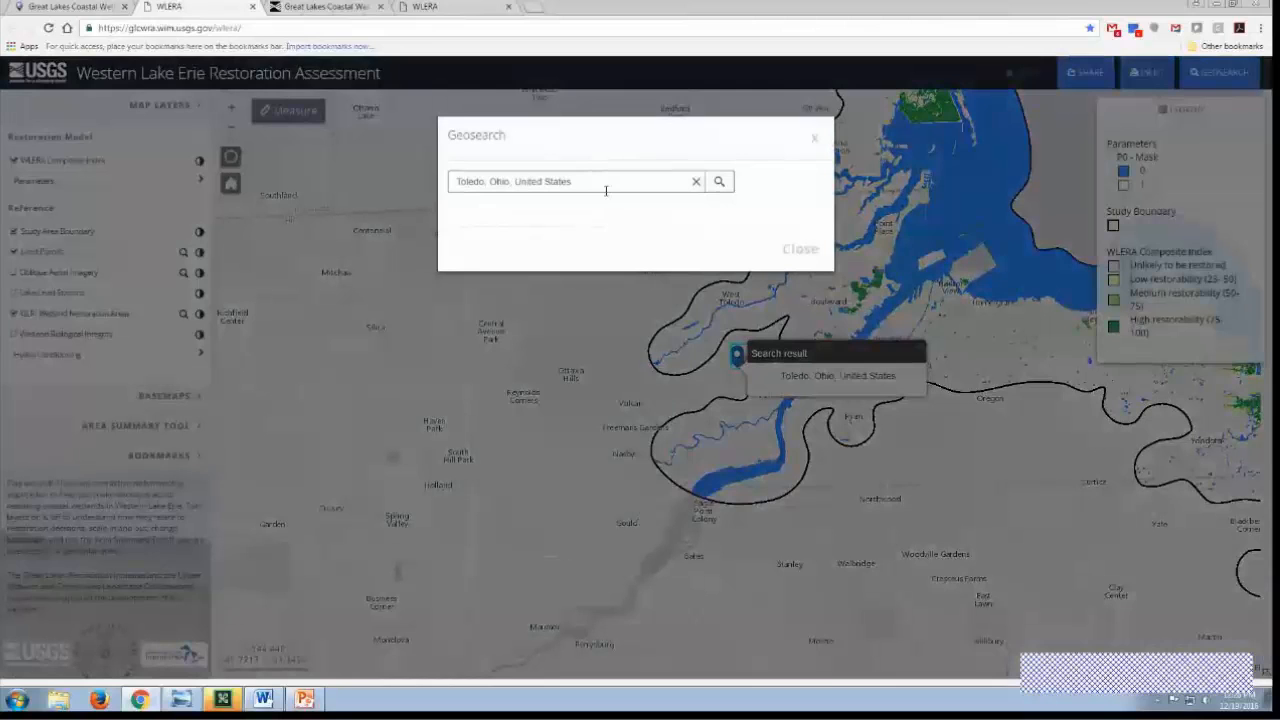
{"action": "triple_click", "coordinate": [607, 181]}
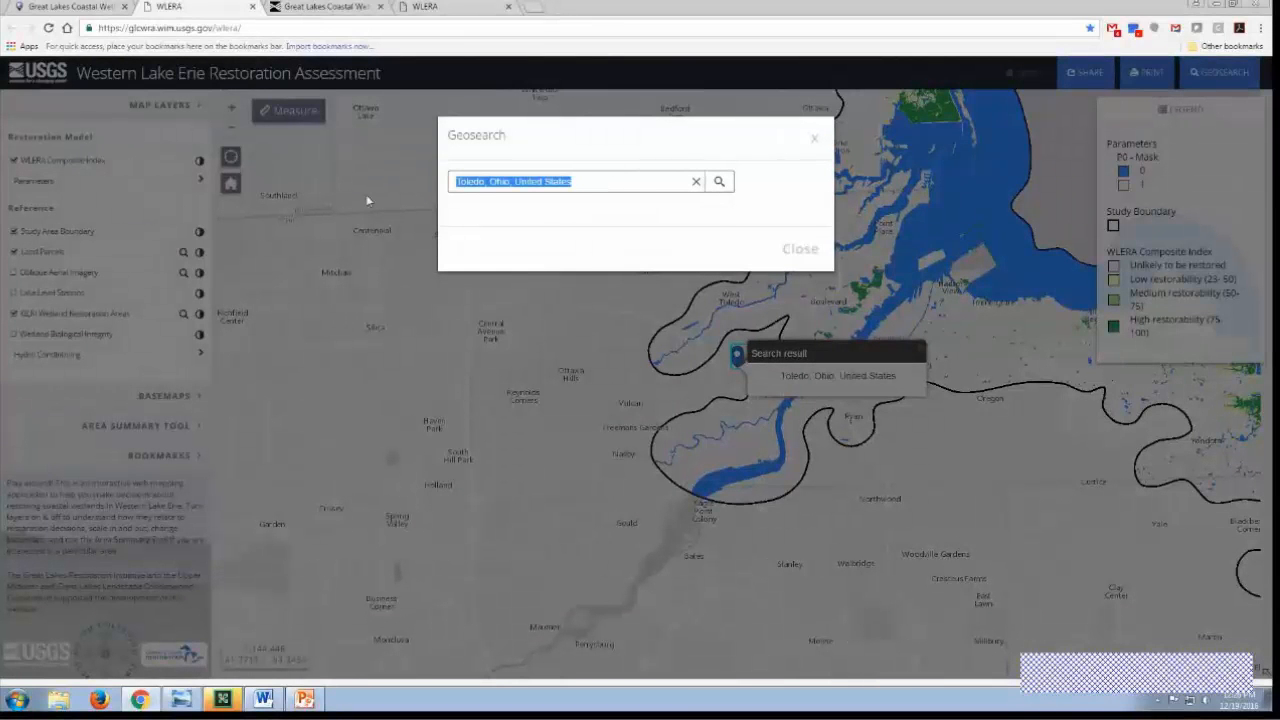
{"action": "type", "text": "sarasota"}
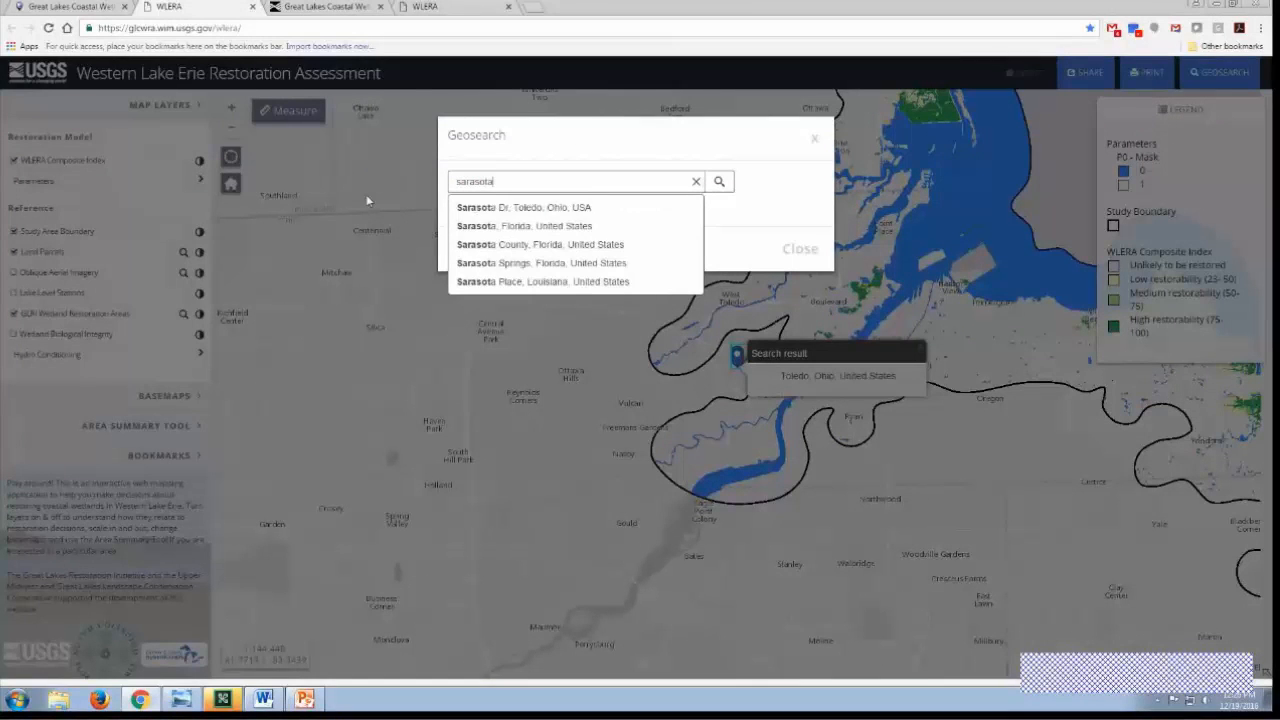
{"action": "key", "text": "Down"}
{"action": "key", "text": "Down"}
{"action": "key", "text": "Return"}
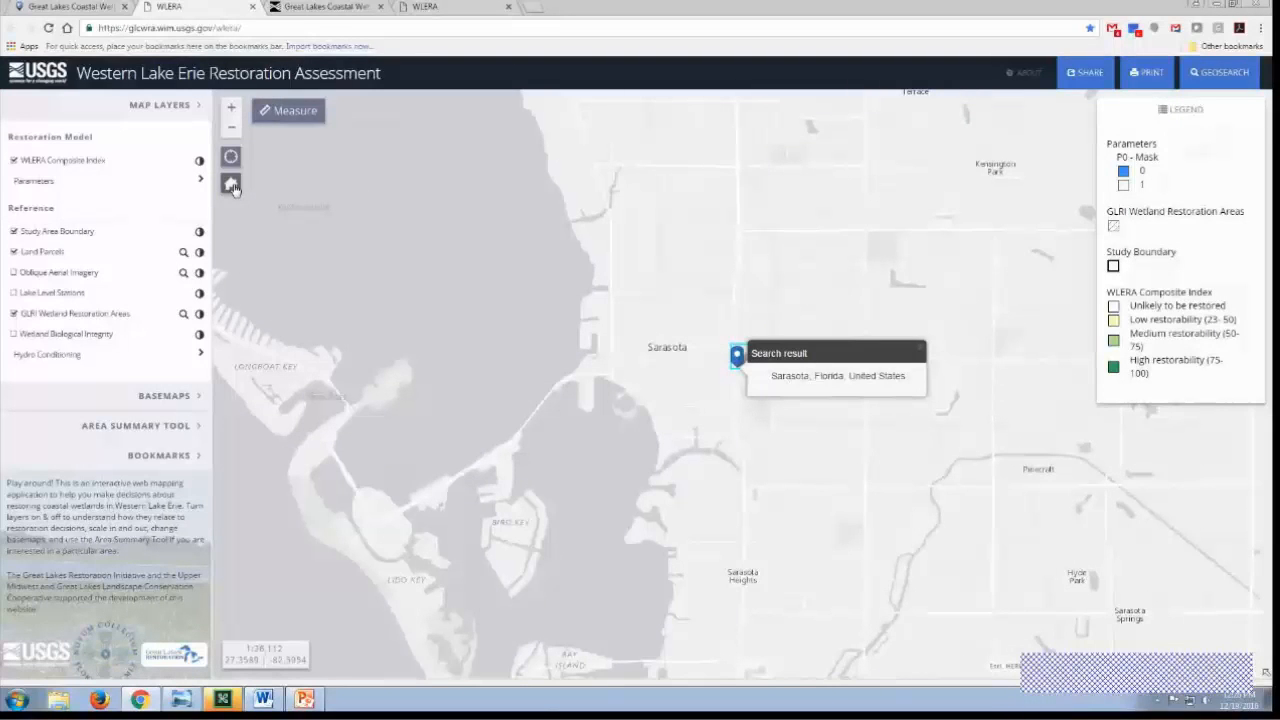
- Return the map to its home extent and zoom in on the Erie Marsh restoration area
{"action": "left_click", "coordinate": [231, 185]}
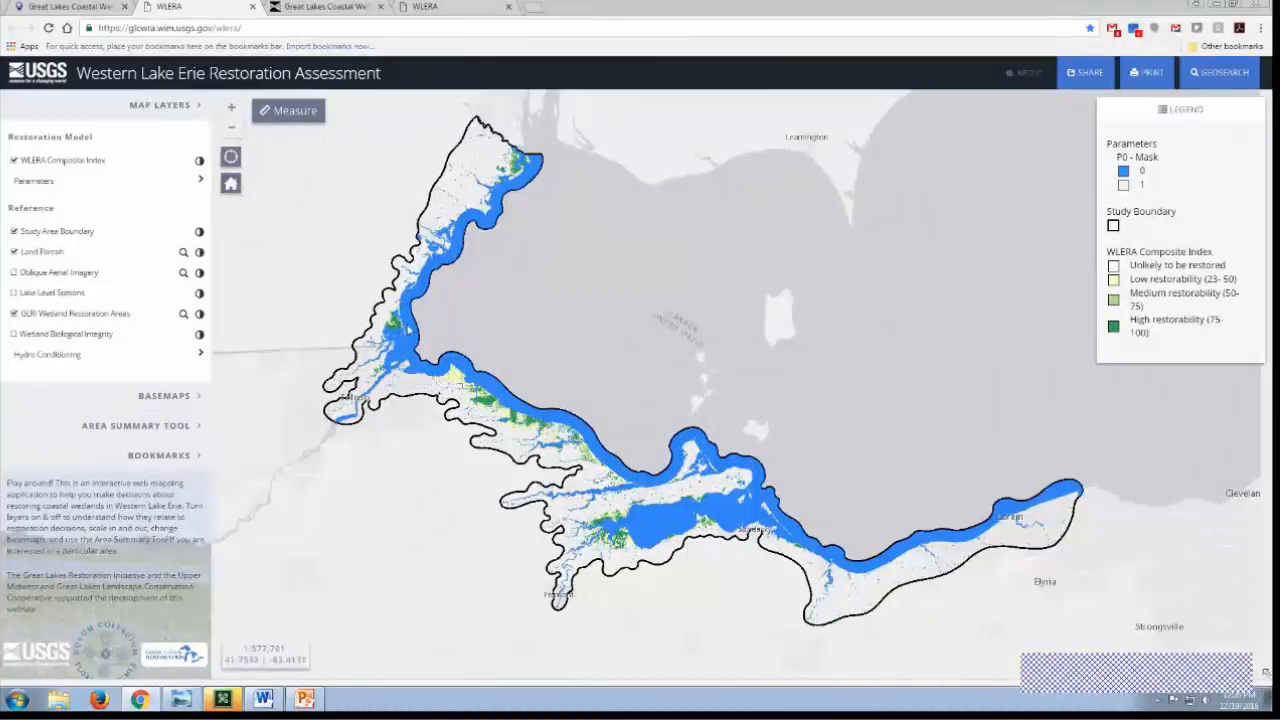
{"action": "scroll", "coordinate": [396, 322], "scroll_direction": "up", "scroll_amount": 5}
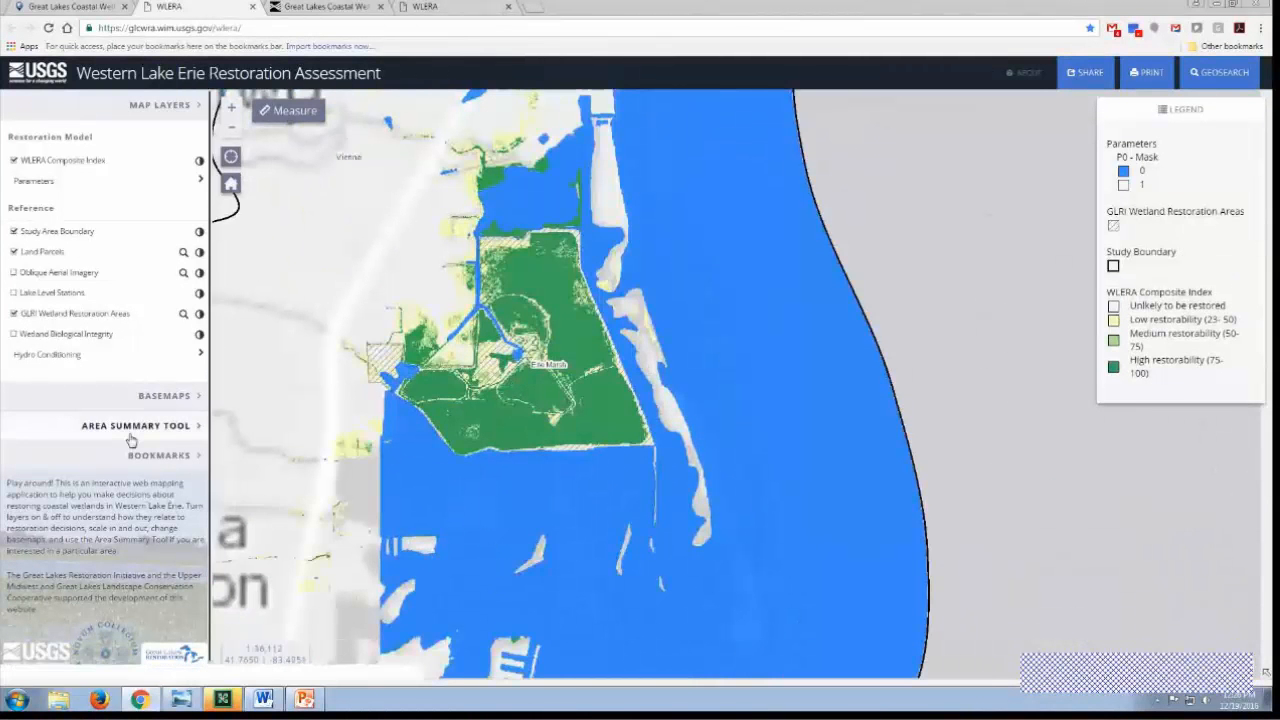
- Save the current map extent around Erie Marsh as a bookmark named "Erie"
{"action": "left_click", "coordinate": [129, 458]}
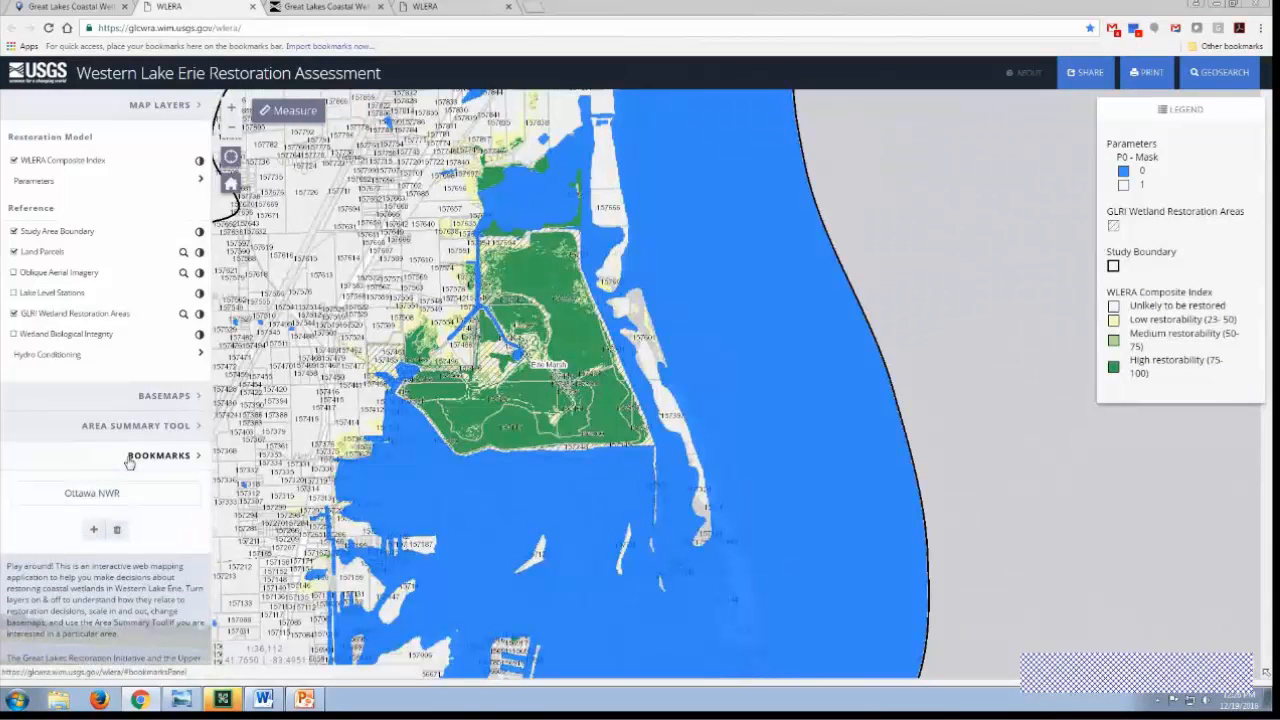
{"action": "left_click", "coordinate": [94, 531]}
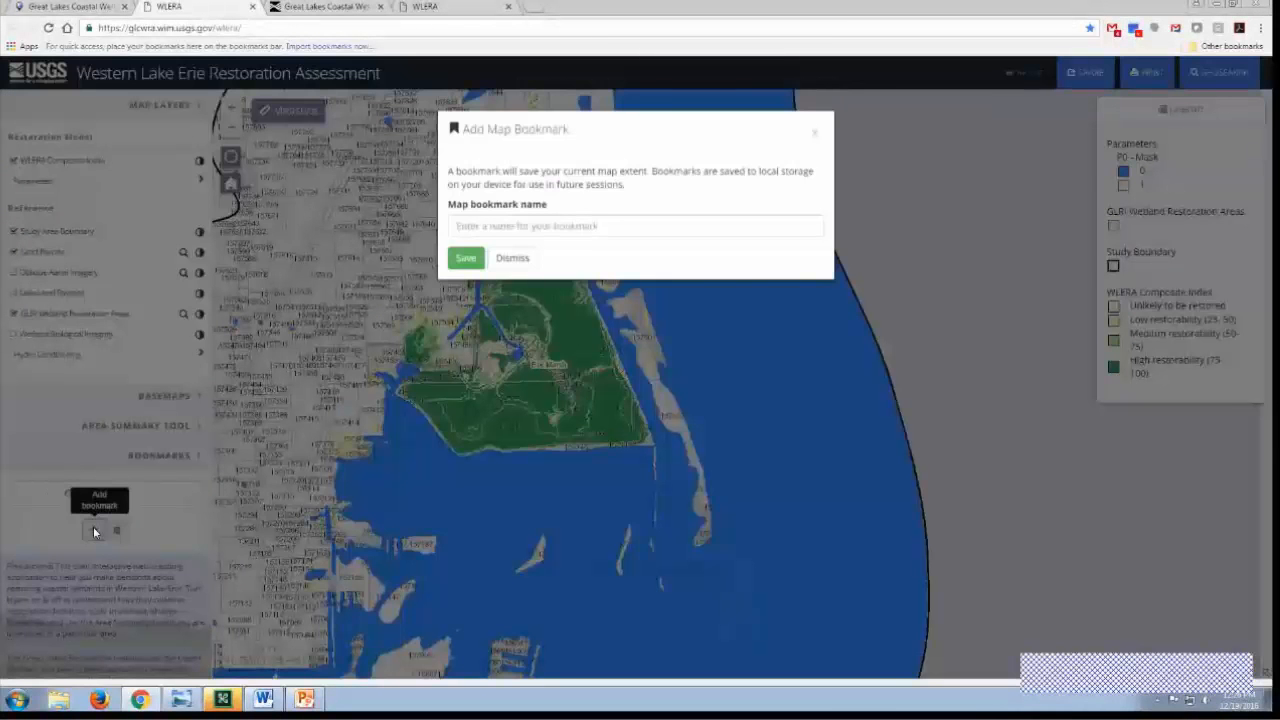
{"action": "left_click", "coordinate": [505, 235]}
{"action": "type", "text": "Eire"}
{"action": "key", "text": "BackSpace"}
{"action": "key", "text": "BackSpace"}
{"action": "type", "text": "rie"}
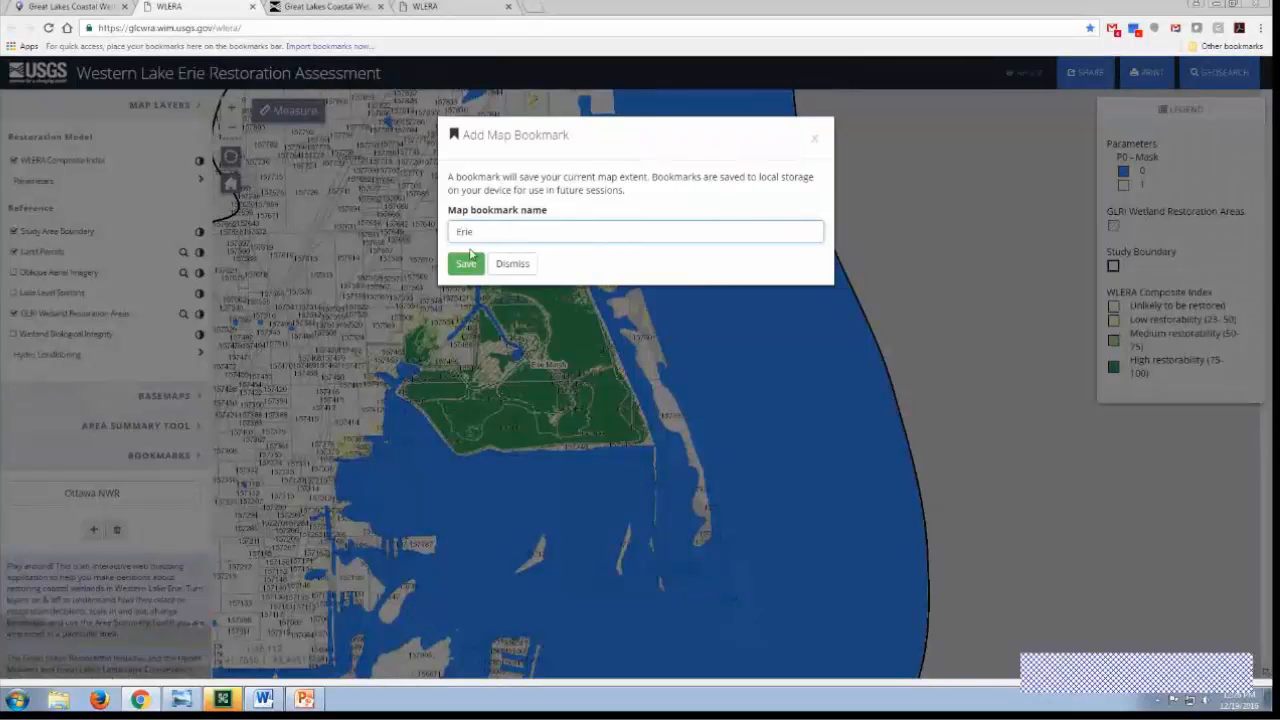
{"action": "left_click", "coordinate": [465, 263]}
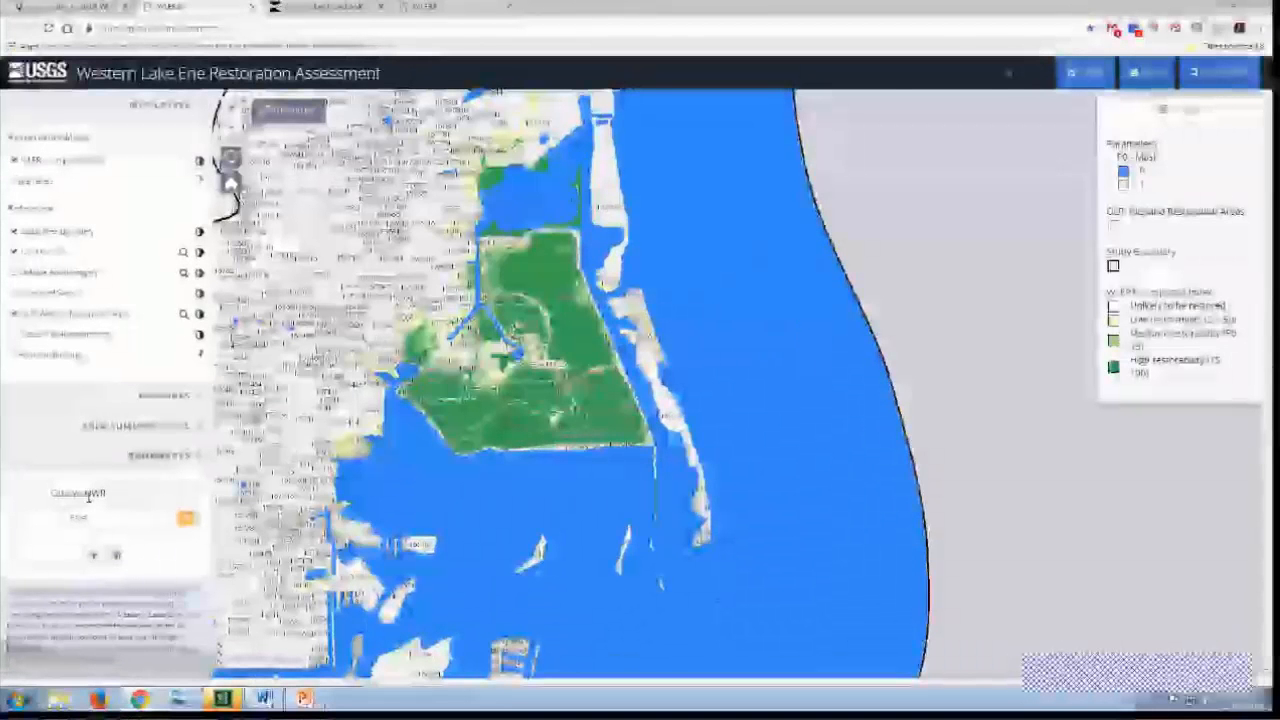
- Go to the Ottawa NWR bookmark, return to the Erie bookmark, and try zooming the map out and in
{"action": "left_click", "coordinate": [94, 492]}
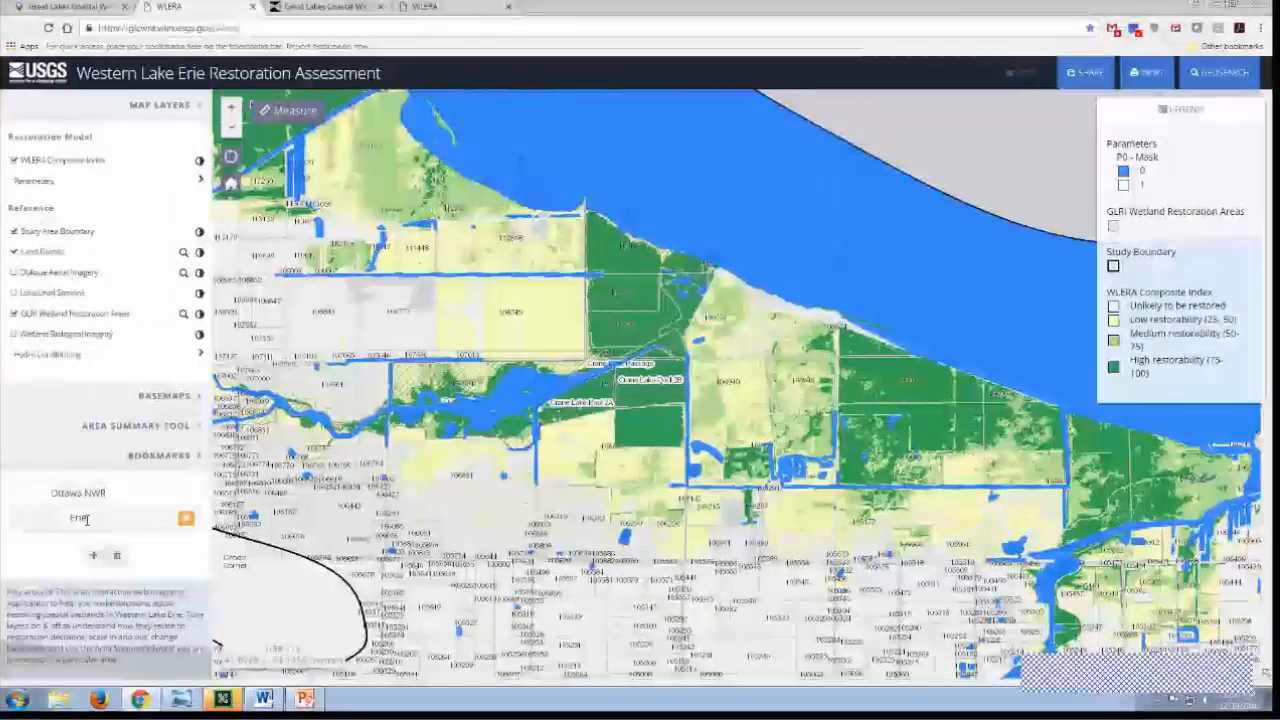
{"action": "left_click", "coordinate": [85, 518]}
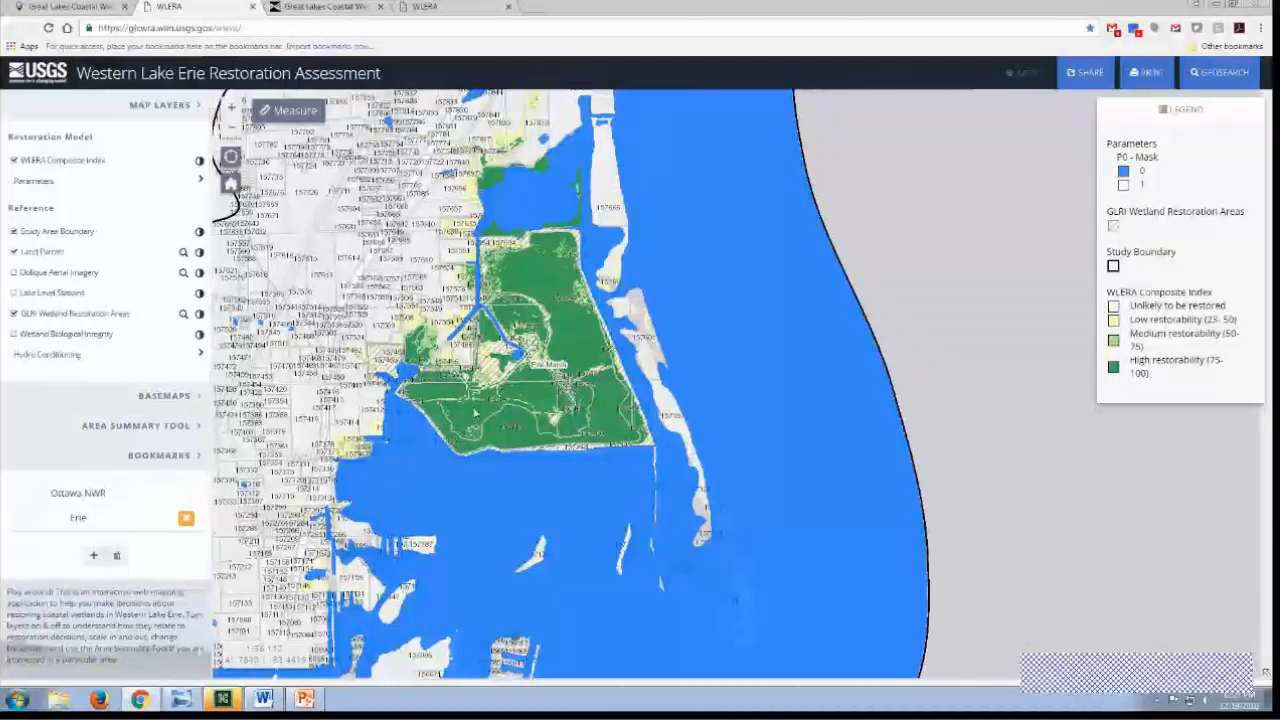
{"action": "scroll", "coordinate": [476, 413], "scroll_direction": "down", "scroll_amount": 2}
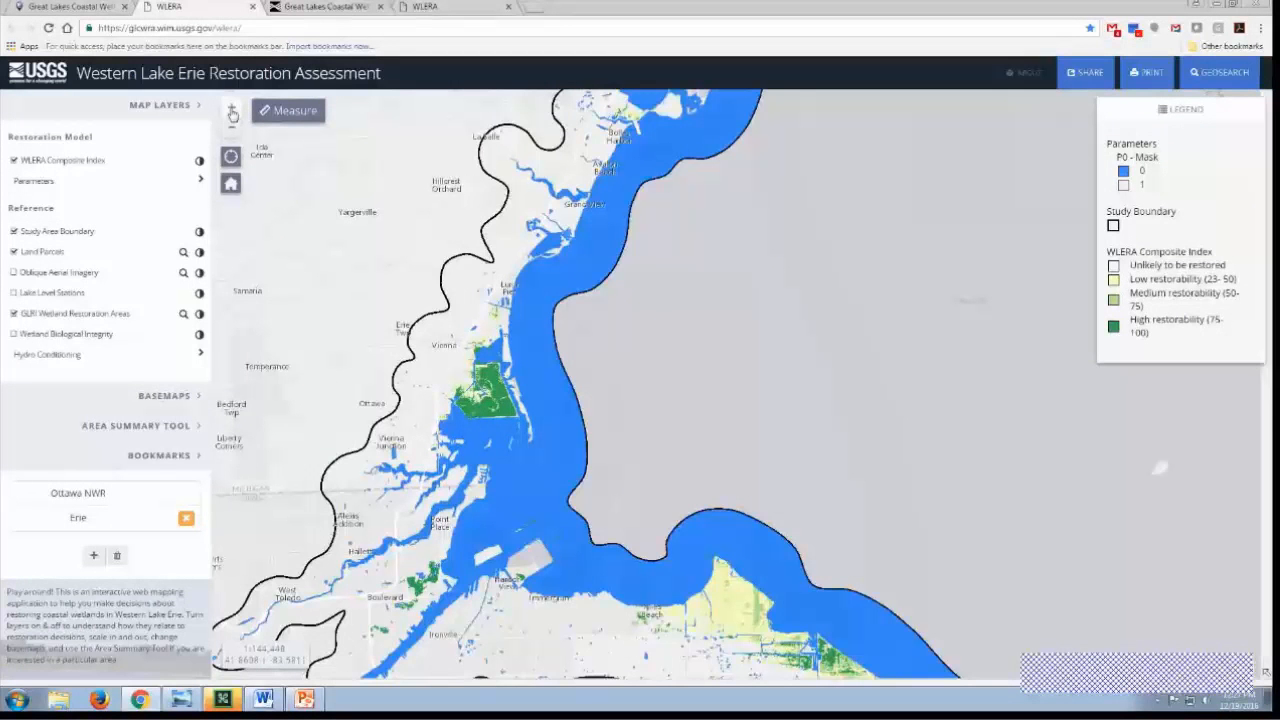
{"action": "left_click", "coordinate": [232, 110]}
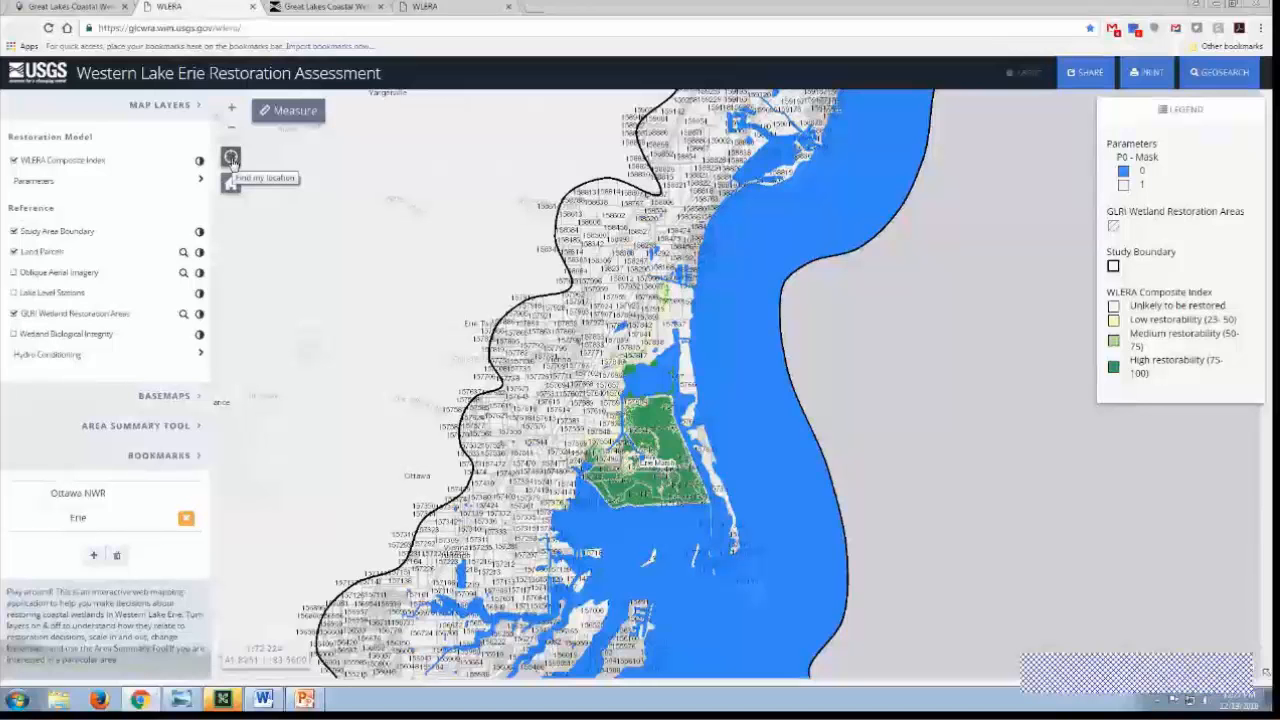
{"action": "scroll", "coordinate": [563, 390], "scroll_direction": "down", "scroll_amount": 1}
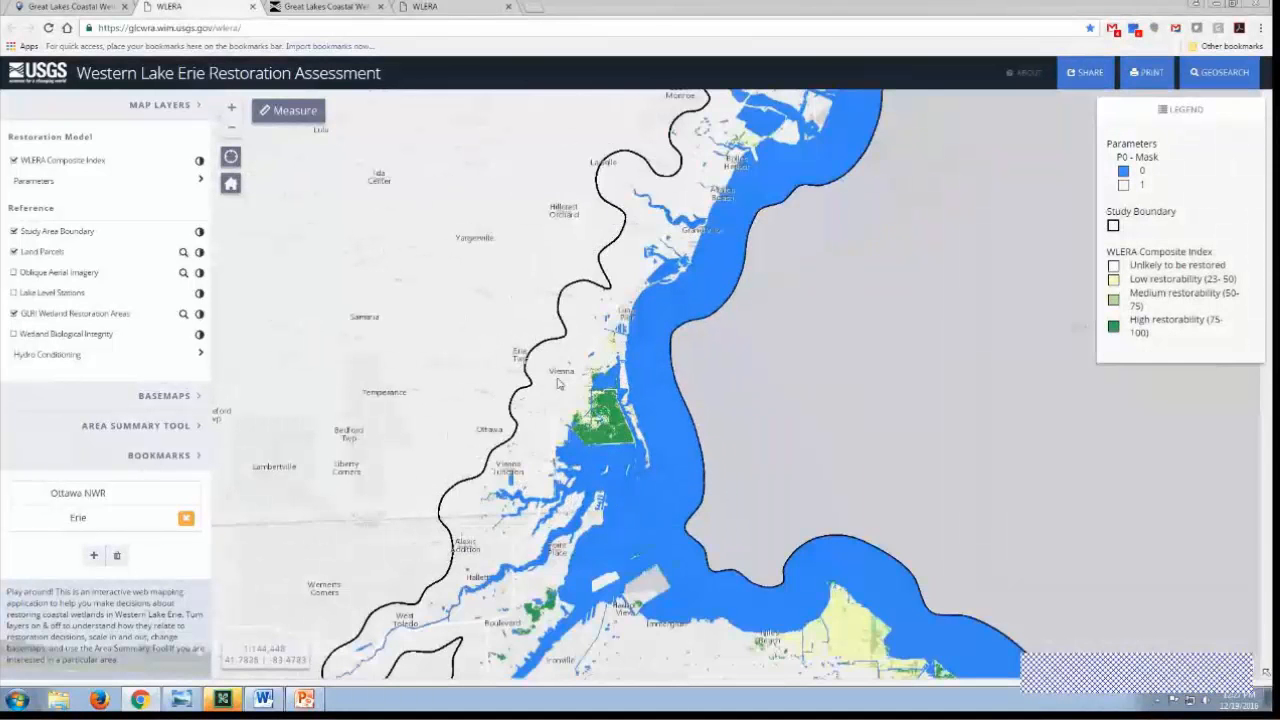
- Measure a distance in kilometers along the shoreline past Erie Marsh, and clear the measurement
{"action": "left_click", "coordinate": [287, 117]}
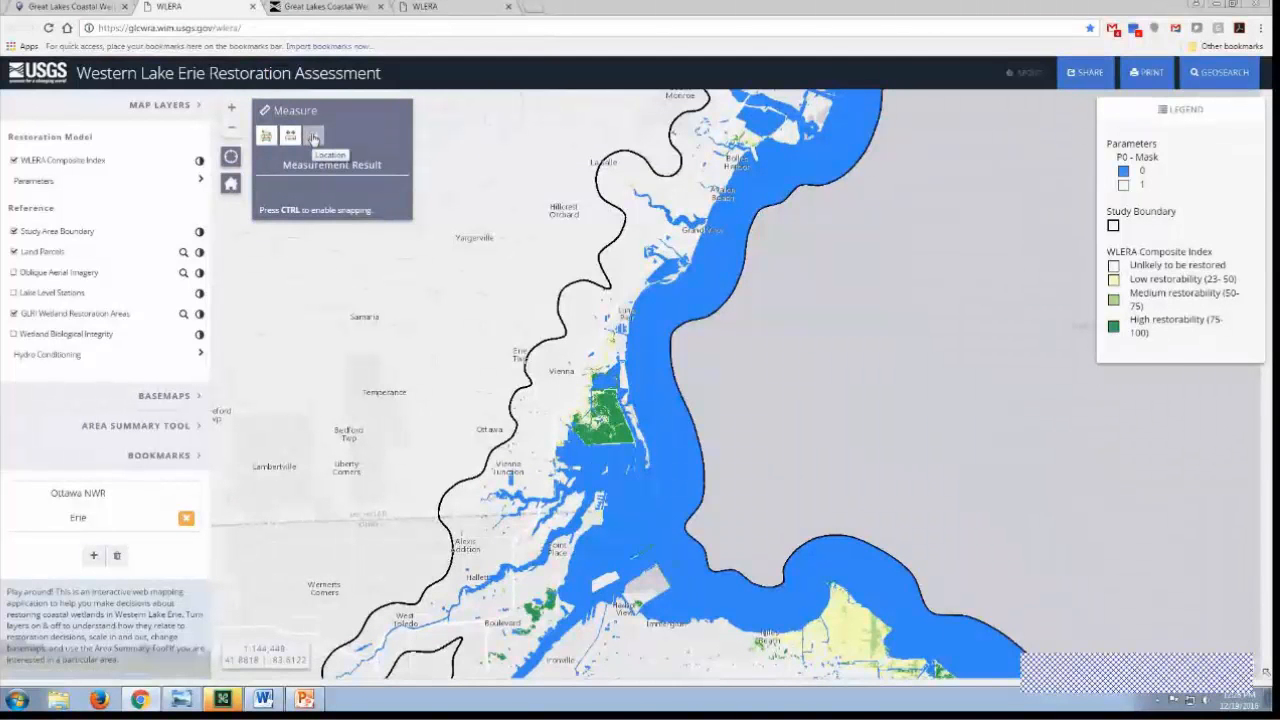
{"action": "left_click", "coordinate": [289, 139]}
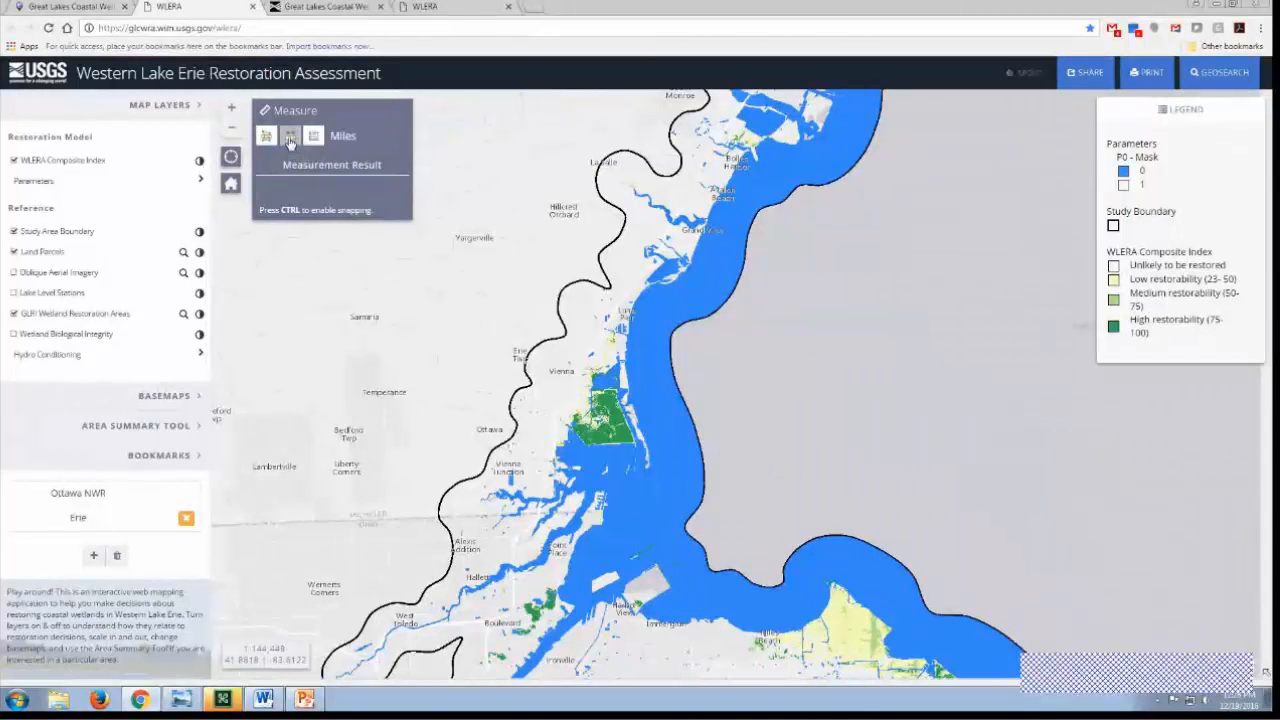
{"action": "left_click", "coordinate": [342, 136]}
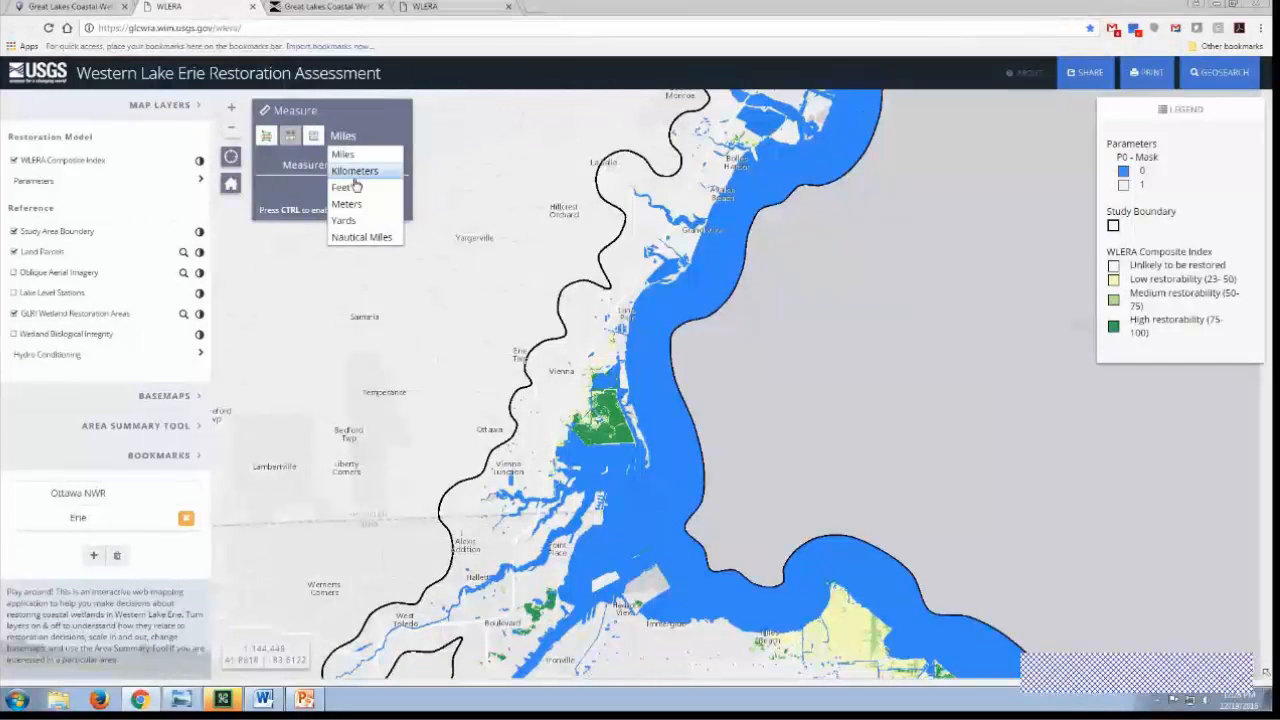
{"action": "left_click", "coordinate": [356, 171]}
{"action": "left_click", "coordinate": [634, 299]}
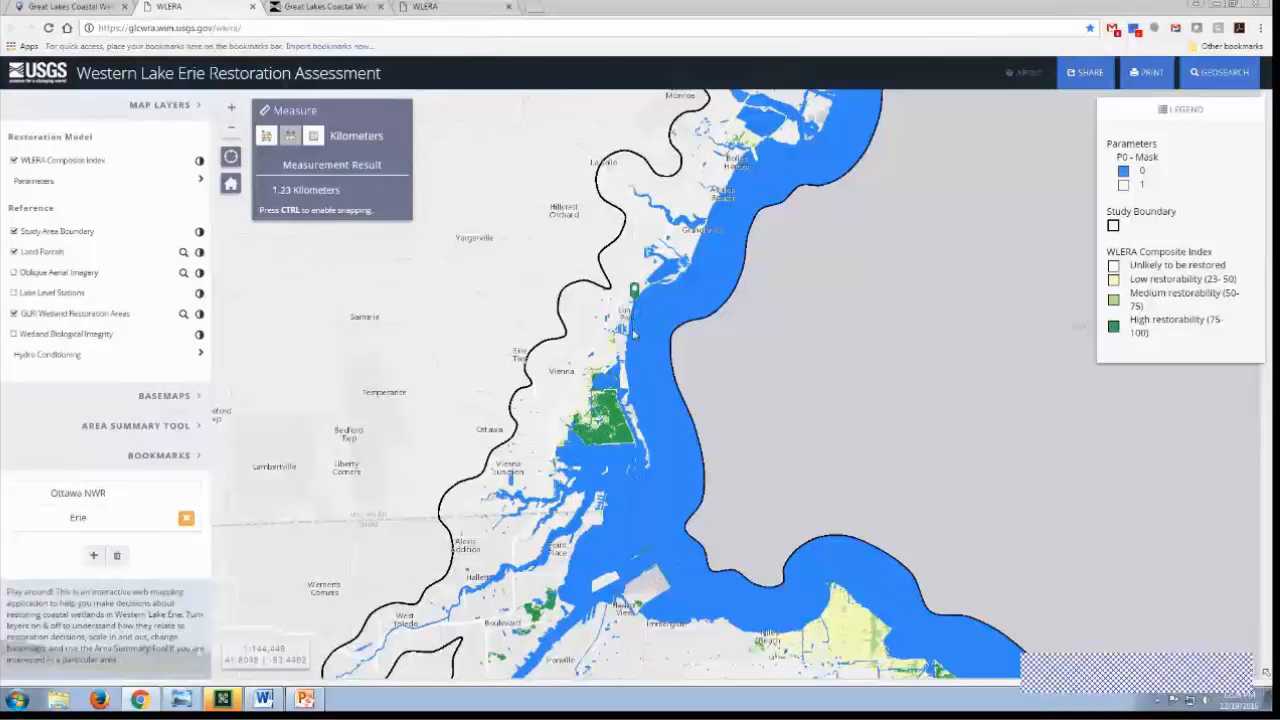
{"action": "left_click", "coordinate": [586, 445]}
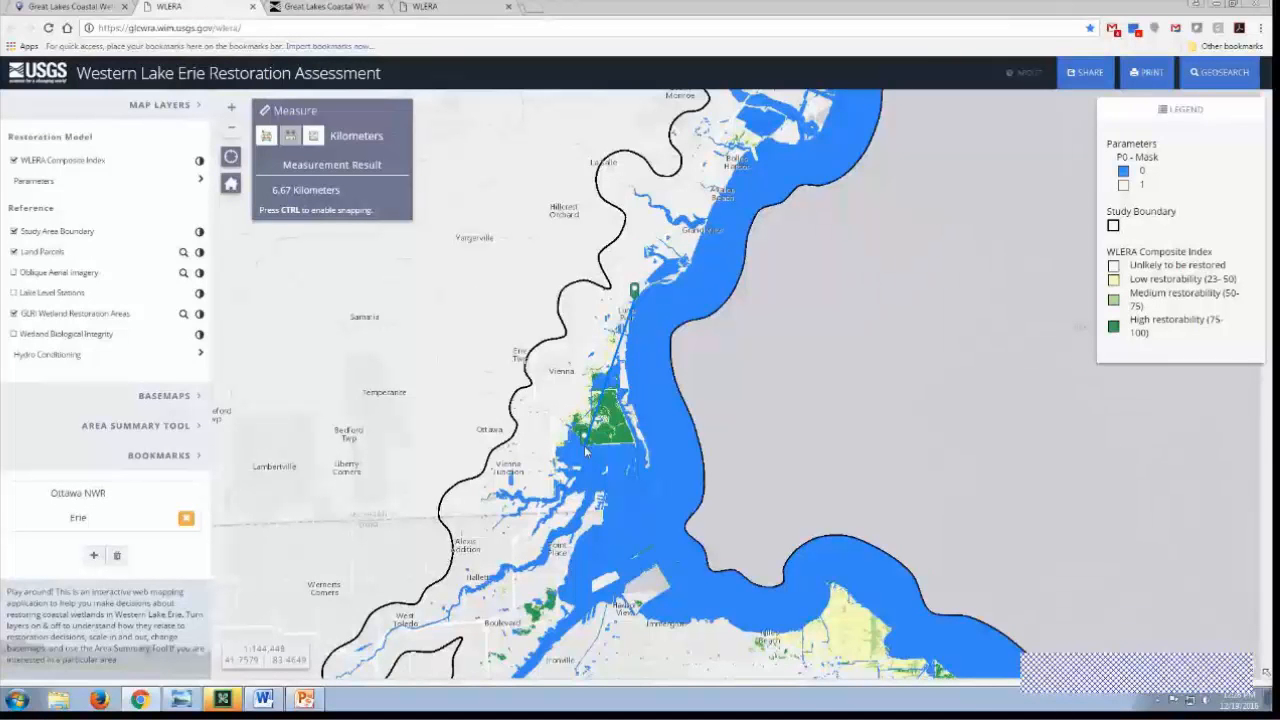
{"action": "double_click", "coordinate": [465, 243]}
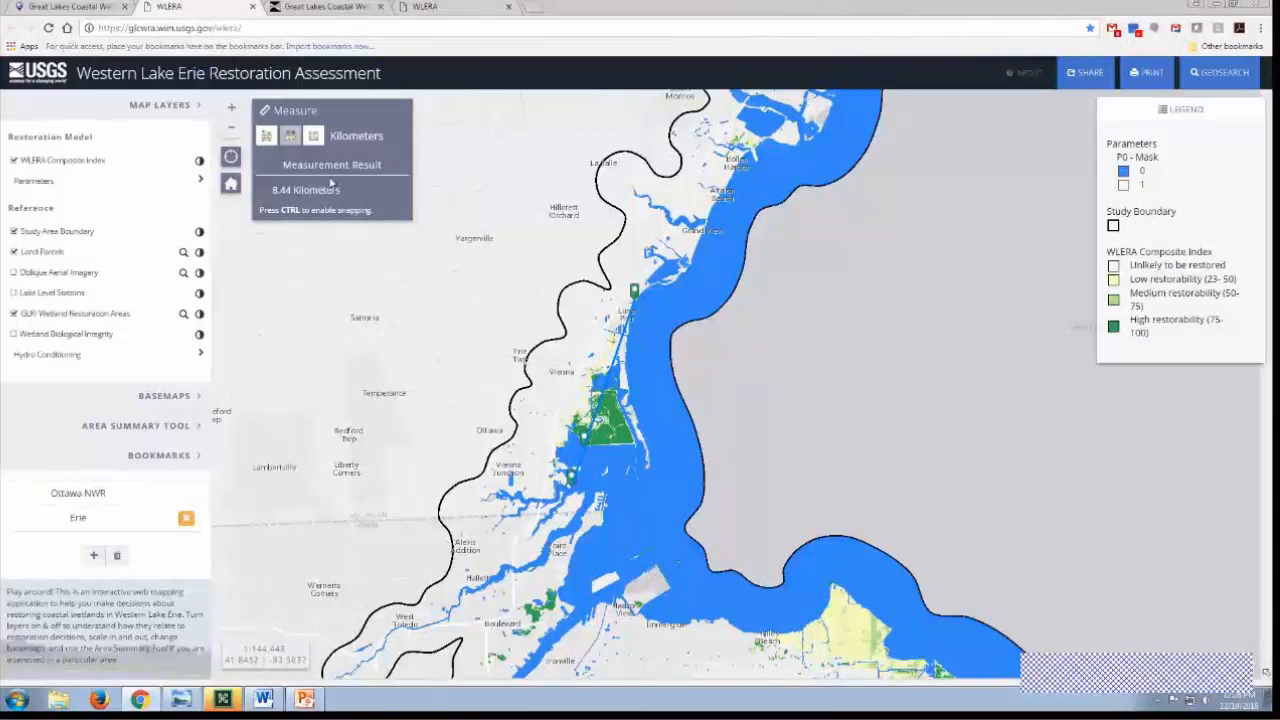
{"action": "left_click", "coordinate": [290, 137]}
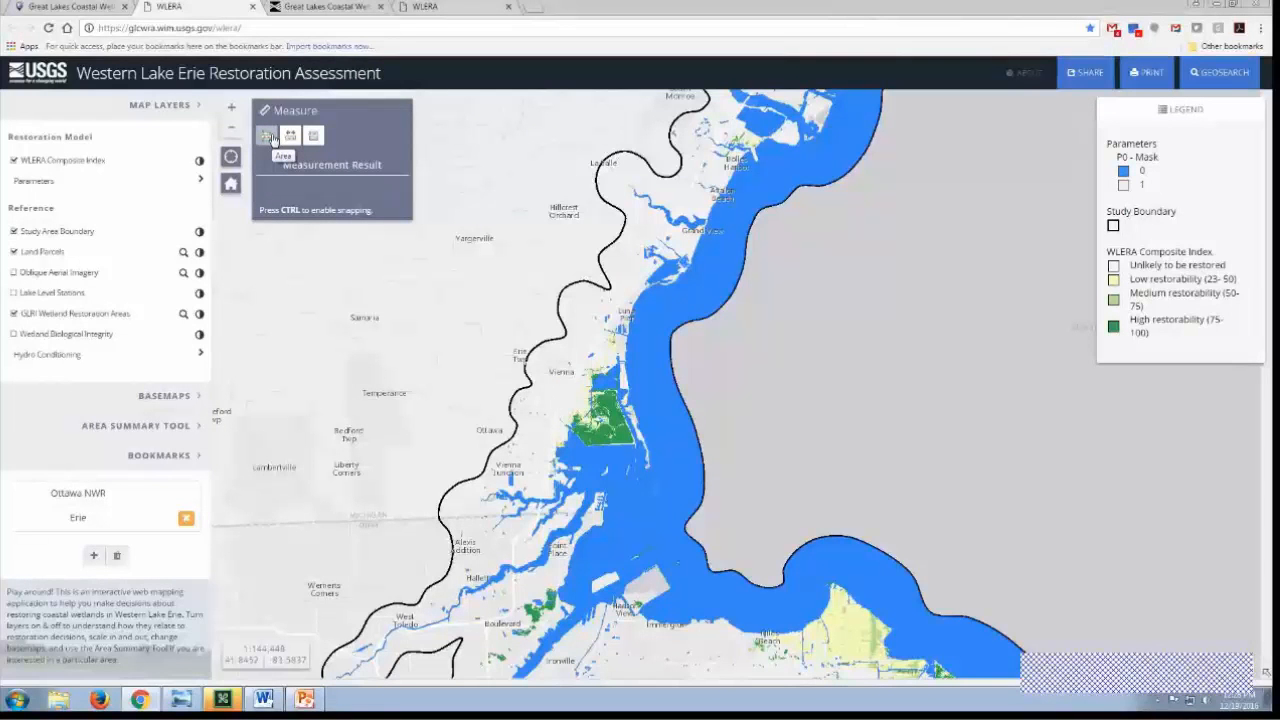
{"action": "left_click", "coordinate": [275, 142]}
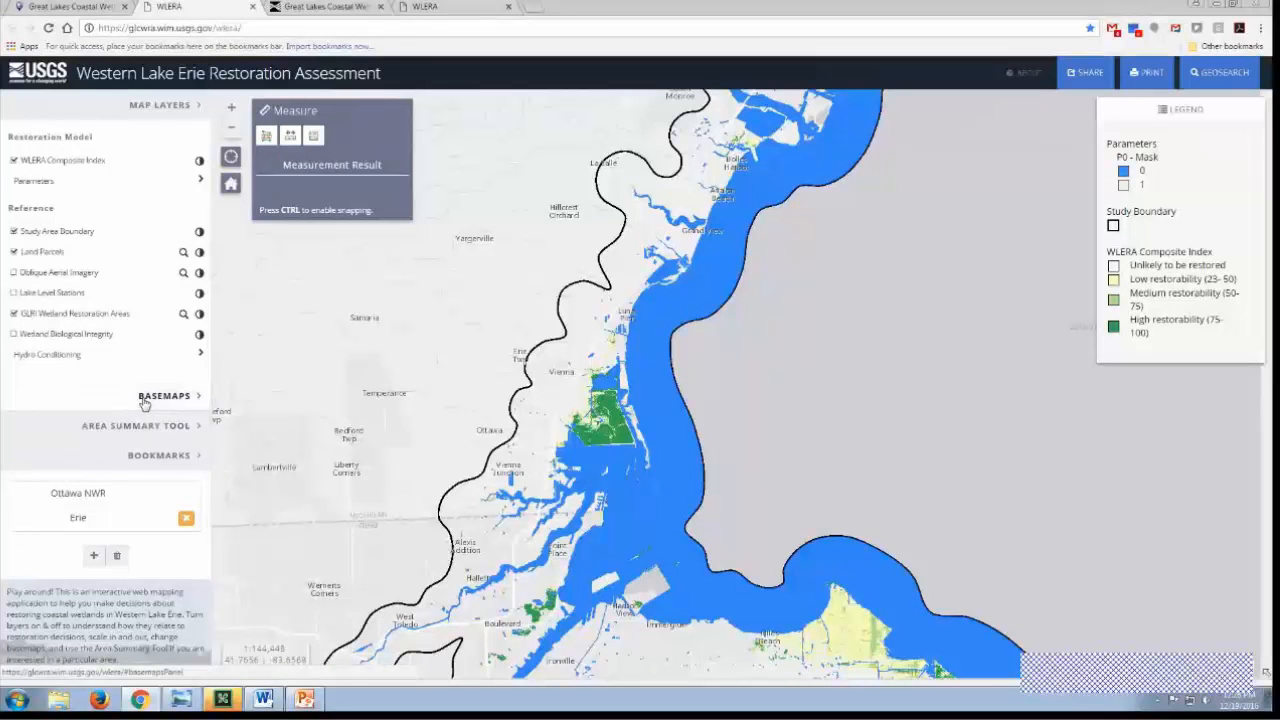
- Preview the Satellite basemap and switch the map back to the Gray basemap
{"action": "left_click", "coordinate": [144, 401]}
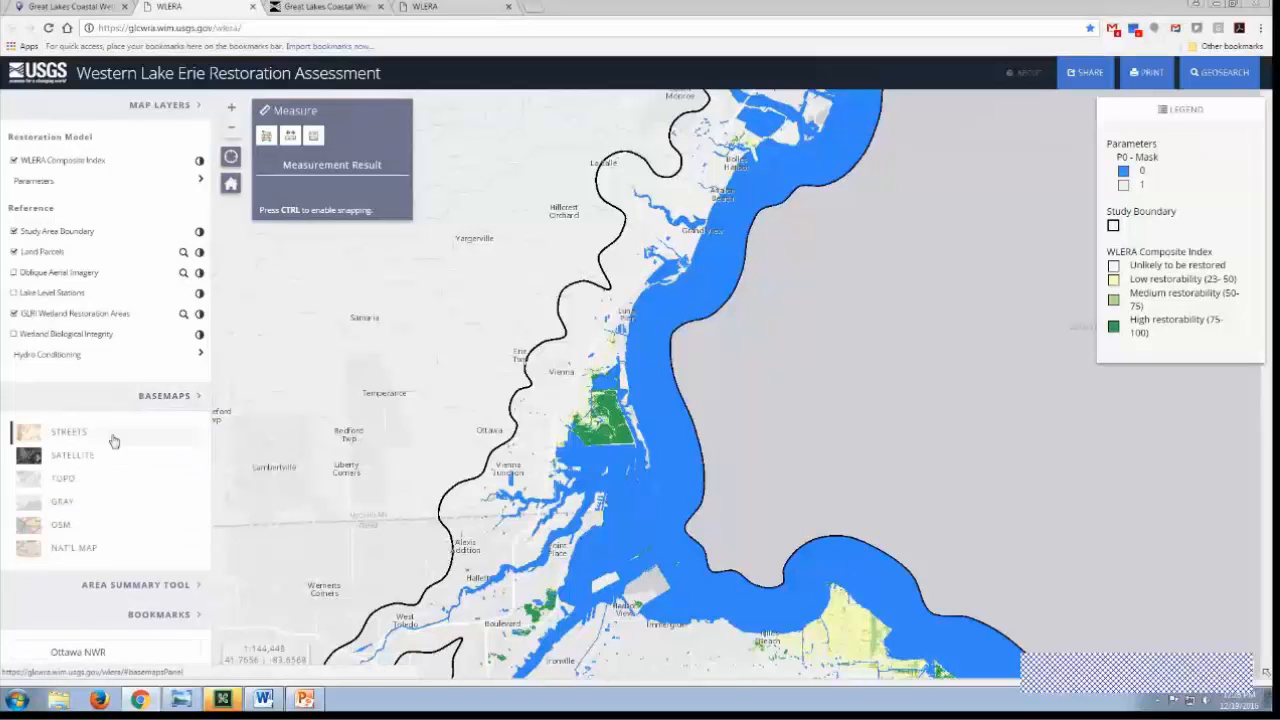
{"action": "left_click", "coordinate": [72, 458]}
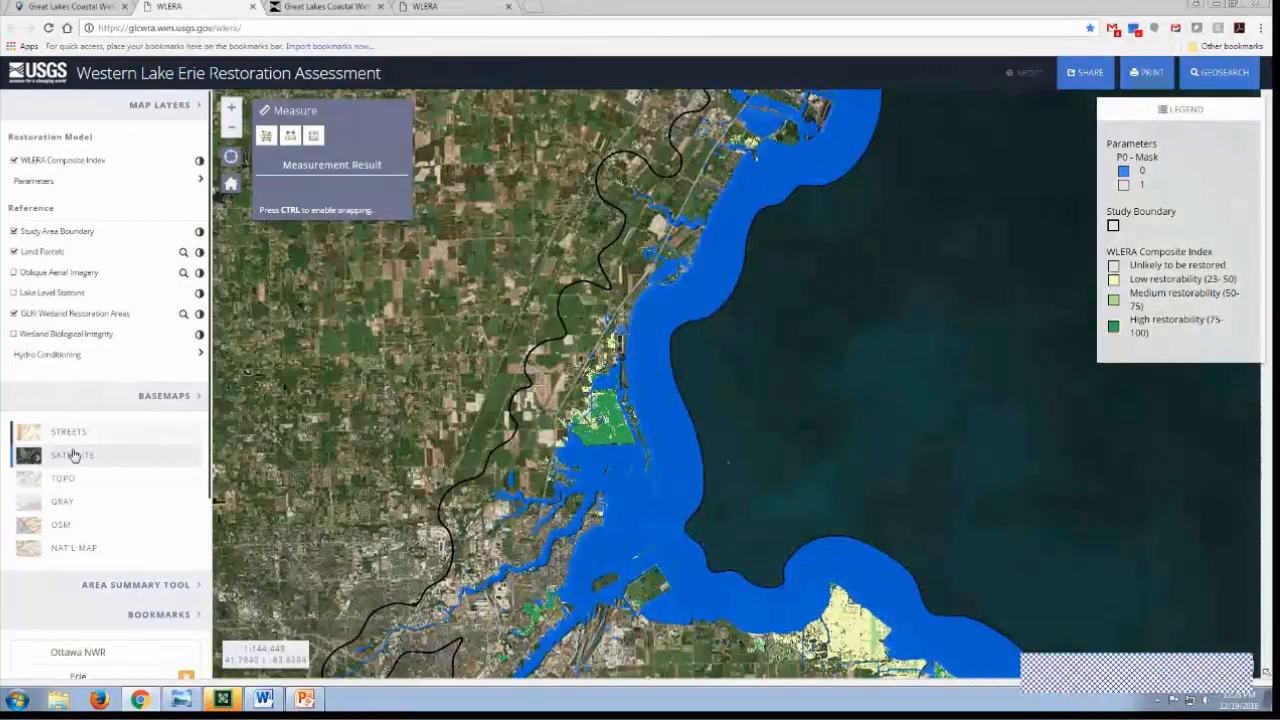
{"action": "left_click", "coordinate": [66, 503]}
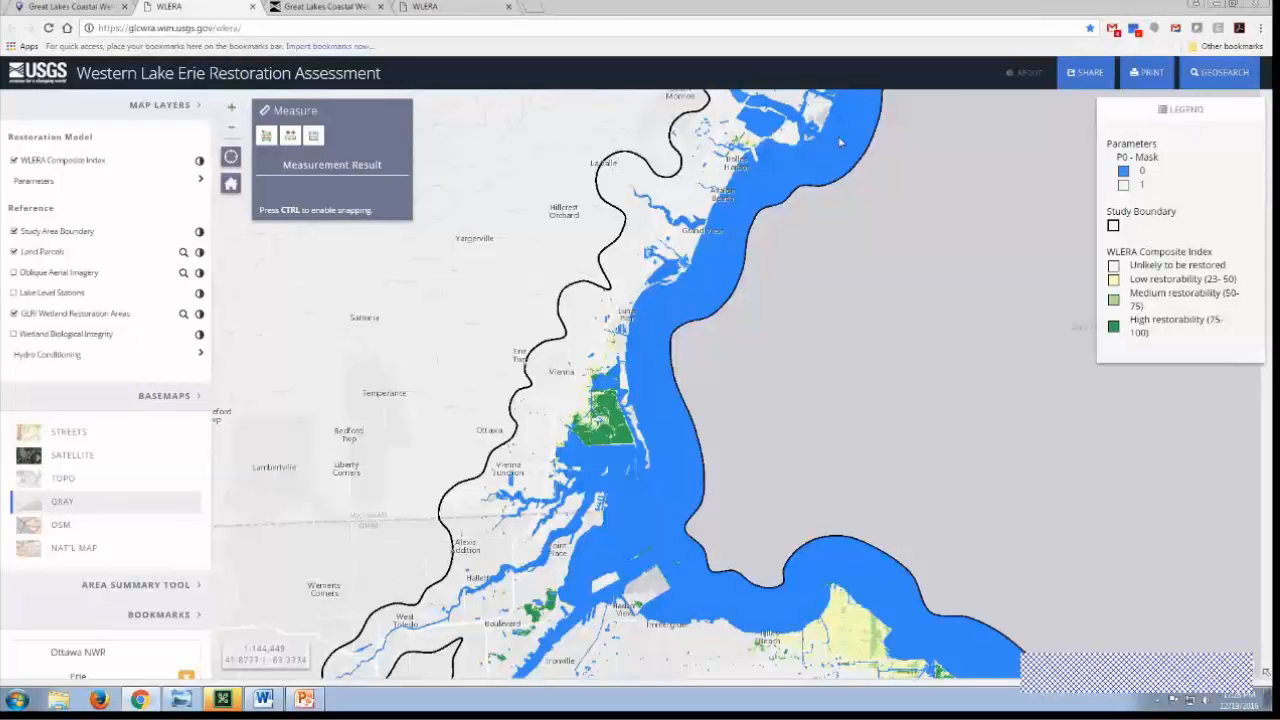
- Toggle the WLERA Composite Index layer off and on, and view its opacity control without changing the opacity
{"action": "left_click", "coordinate": [14, 160]}
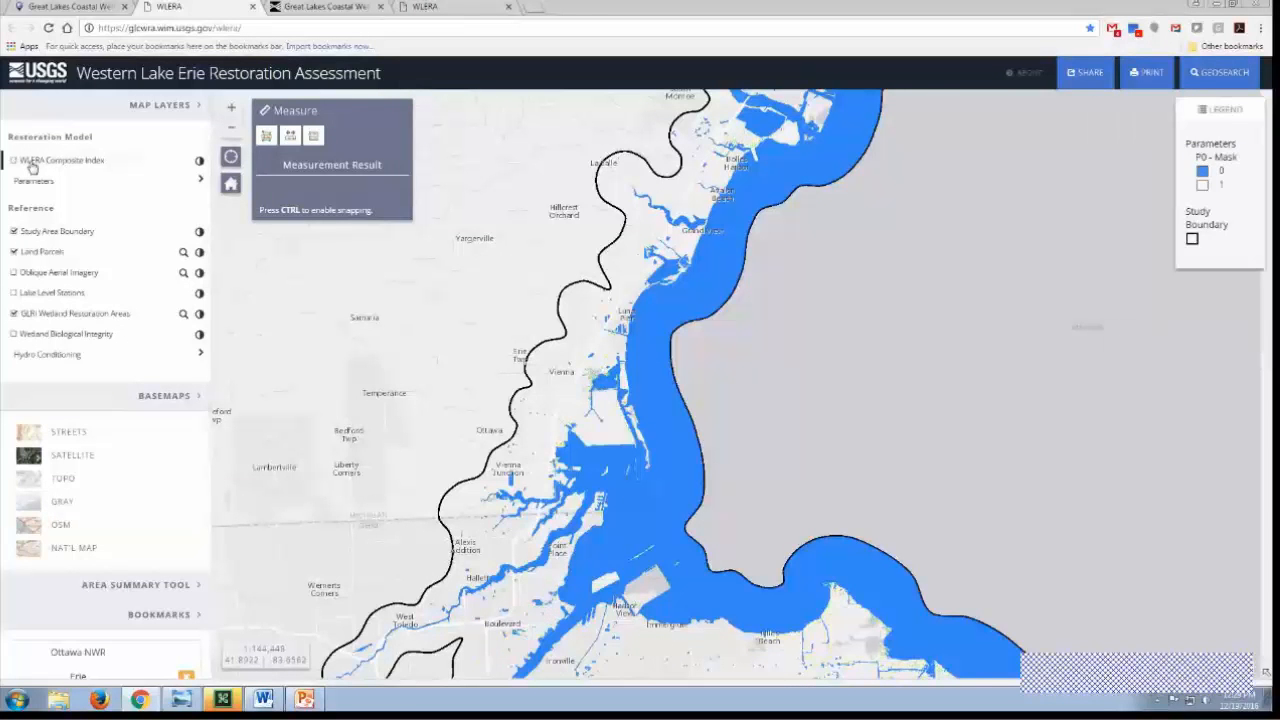
{"action": "left_click", "coordinate": [31, 166]}
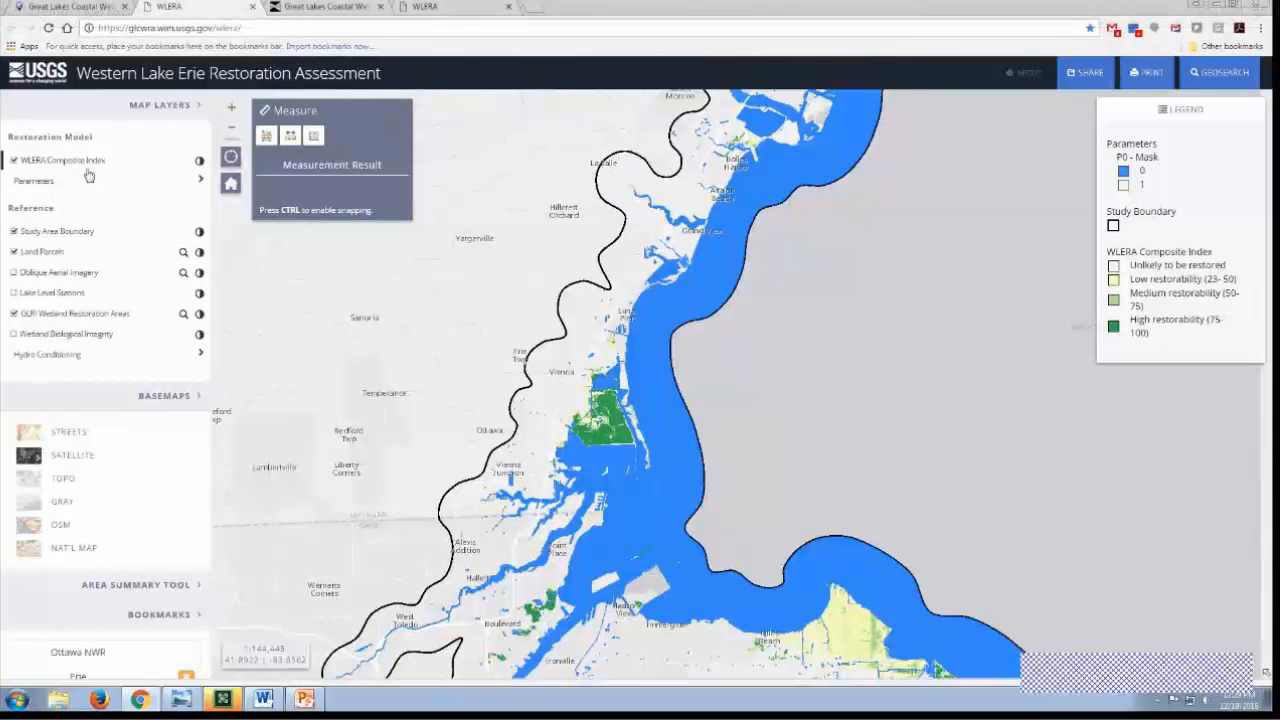
{"action": "left_click", "coordinate": [199, 161]}
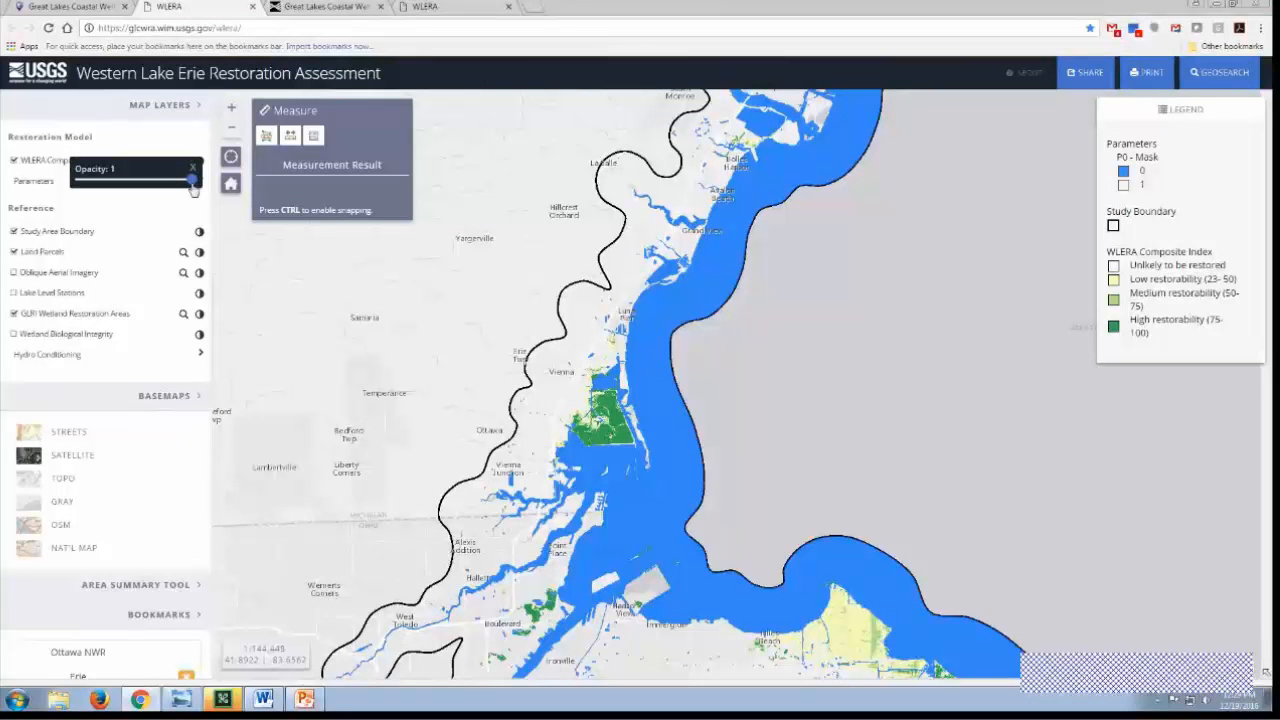
{"action": "mouse_move", "coordinate": [193, 190]}
{"action": "left_mouse_down"}
{"action": "mouse_move", "coordinate": [125, 182]}
{"action": "mouse_move", "coordinate": [193, 190]}
{"action": "left_mouse_up"}
{"action": "left_click", "coordinate": [208, 196]}
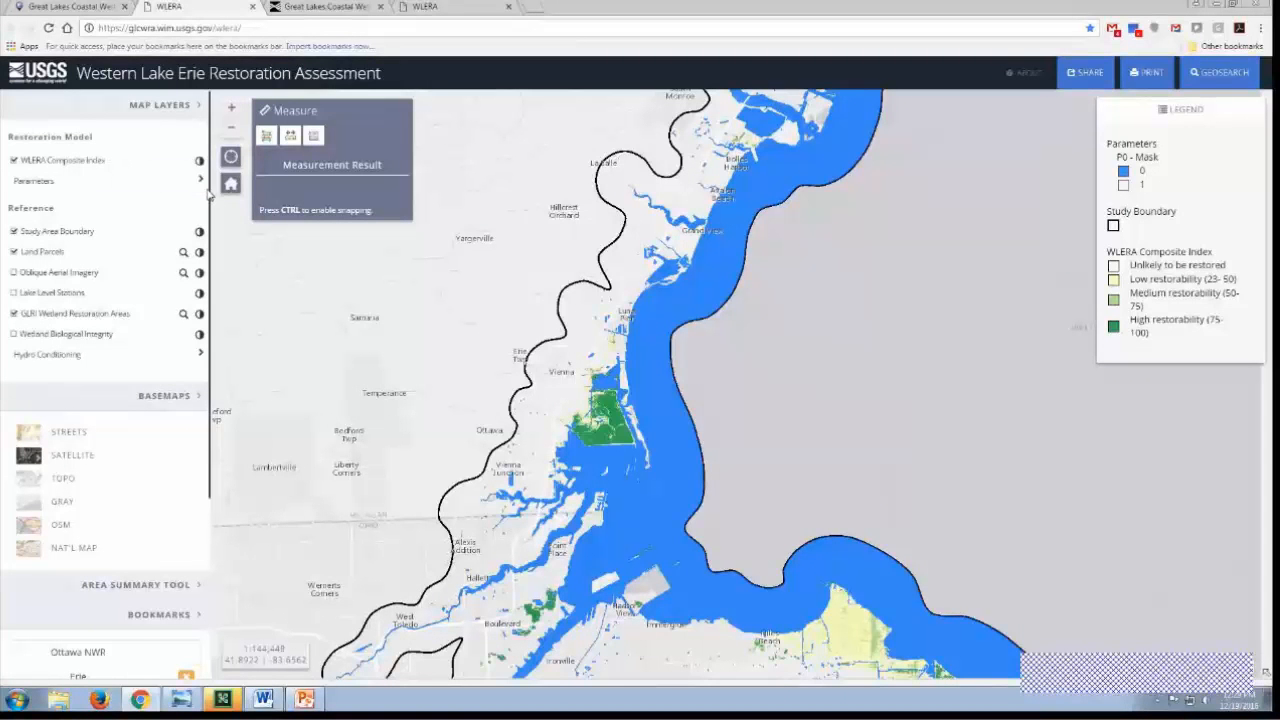
{"action": "left_click", "coordinate": [183, 252]}
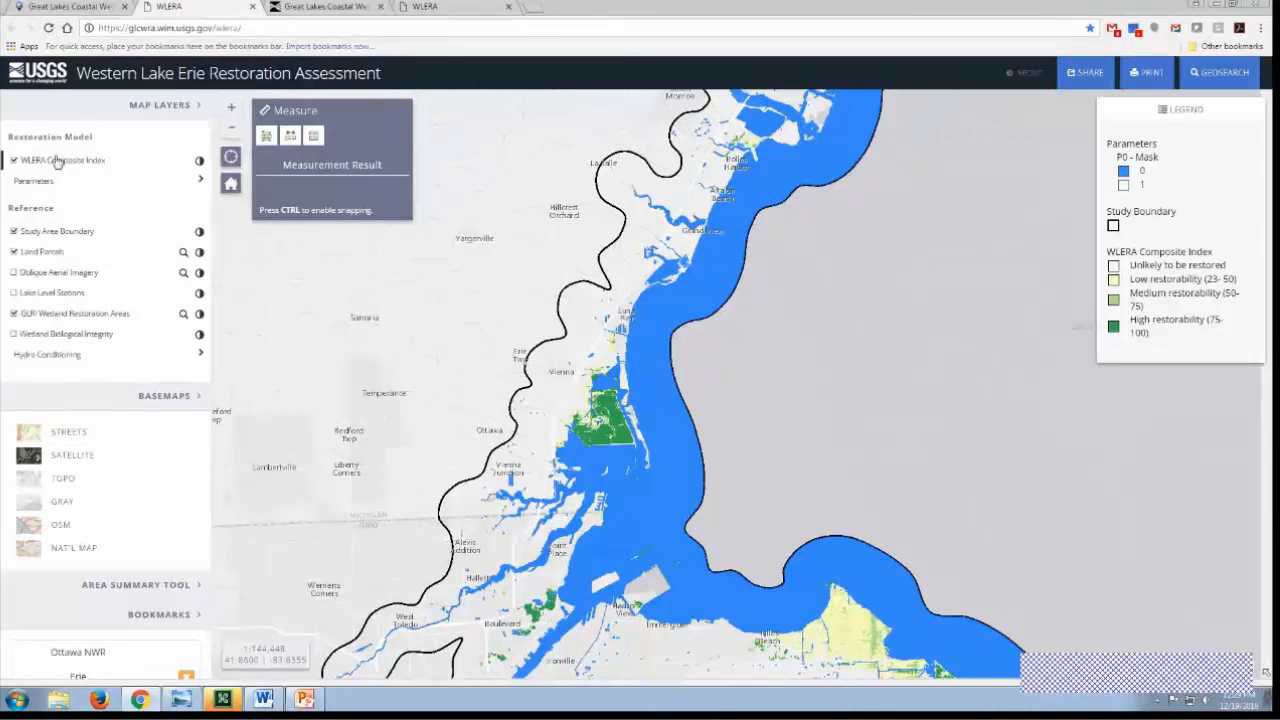
{"action": "left_click", "coordinate": [14, 161]}
{"action": "left_click", "coordinate": [14, 161]}
- Hide the Water Mask (P0) and Land Parcels layers for the coast around Howards Farms and Crane Creek
{"action": "left_click_drag", "start_coordinate": [811, 598], "coordinate": [581, 287]}
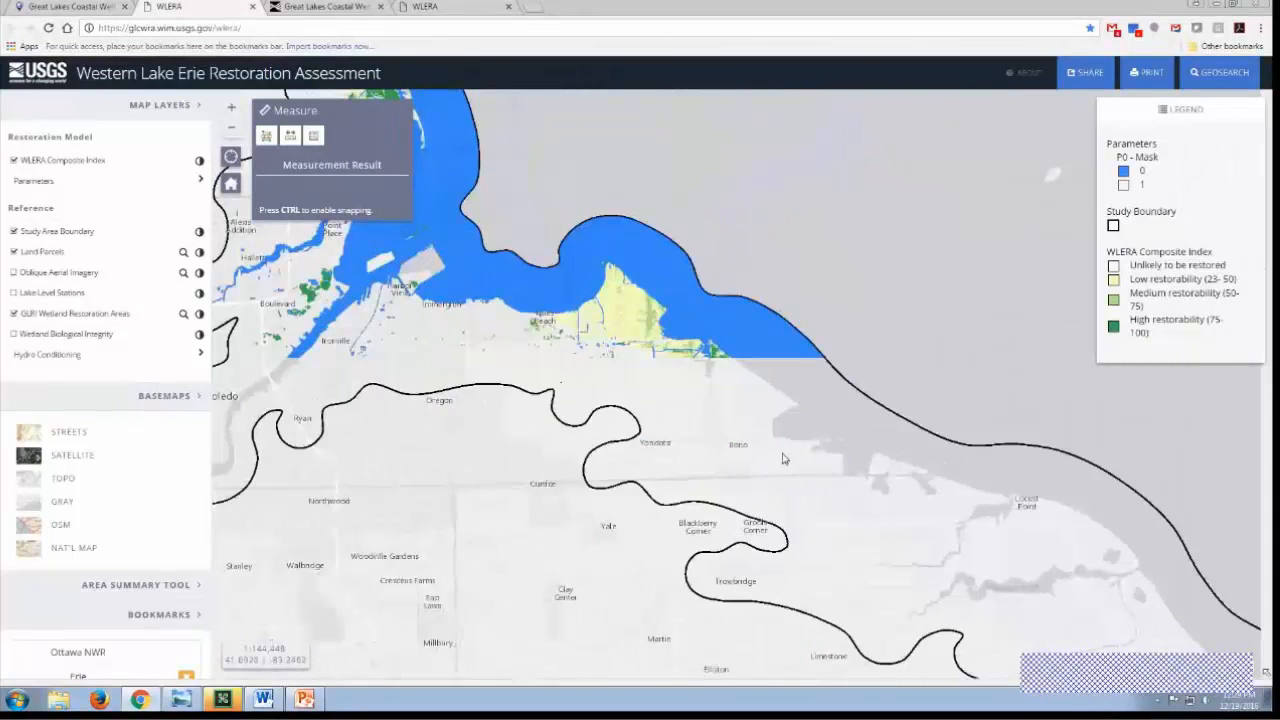
{"action": "left_click_drag", "start_coordinate": [816, 464], "coordinate": [620, 456]}
{"action": "scroll", "coordinate": [620, 456], "scroll_direction": "up", "scroll_amount": 1}
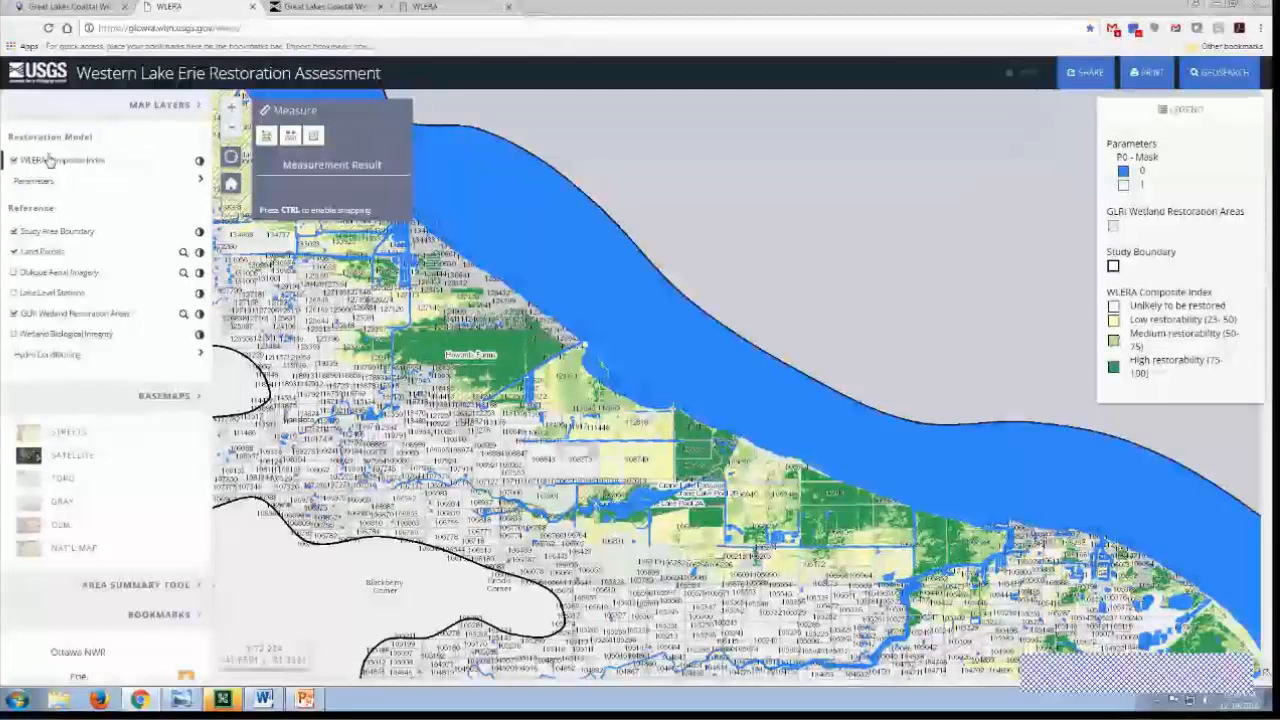
{"action": "left_click", "coordinate": [43, 184]}
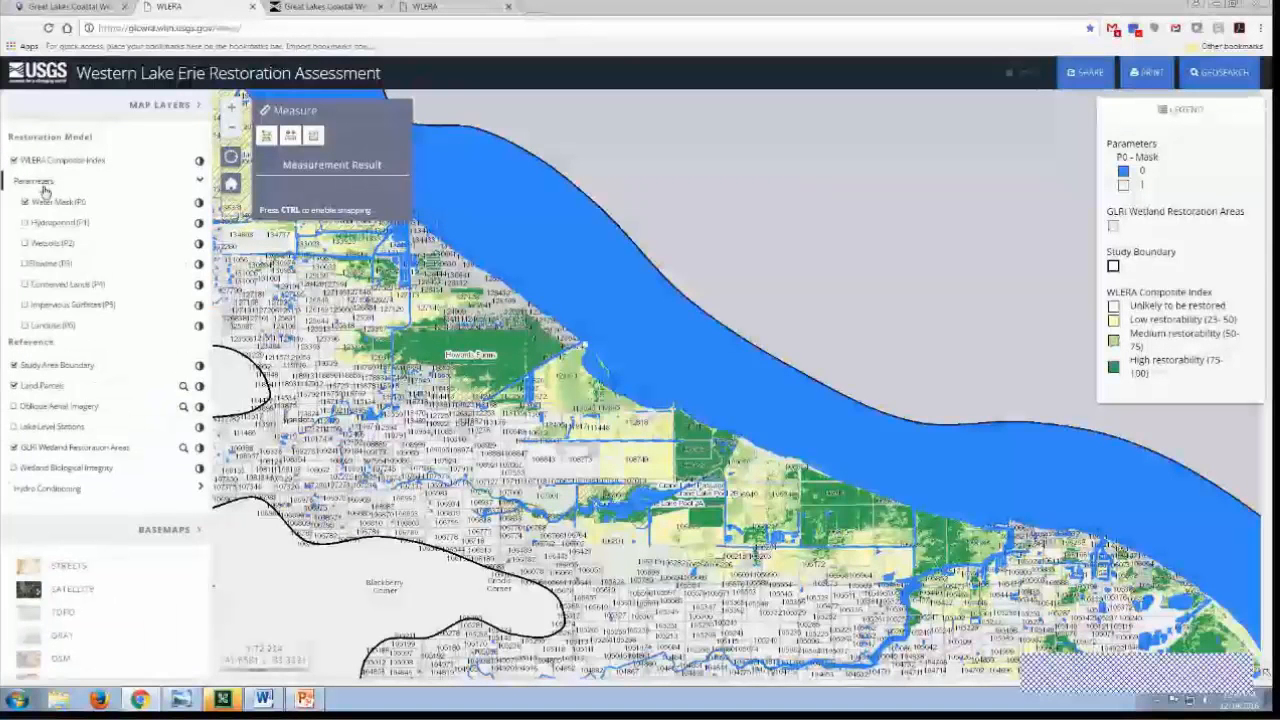
{"action": "left_click", "coordinate": [46, 206]}
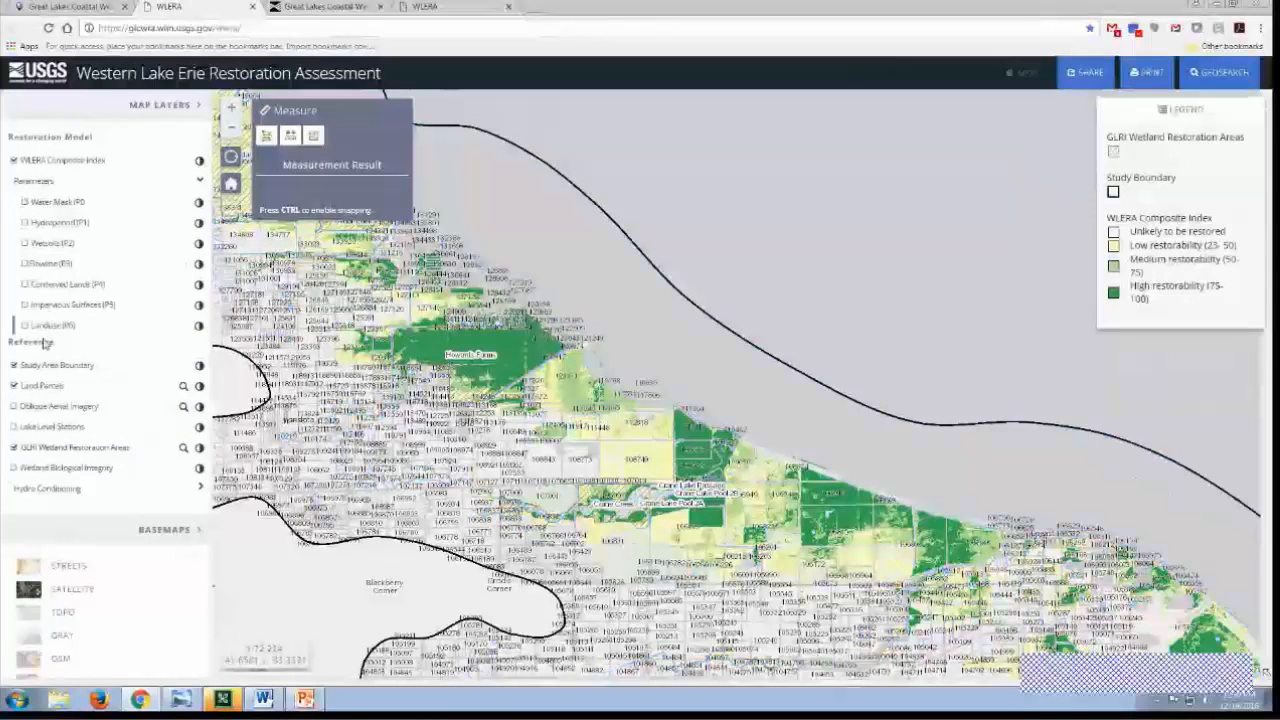
{"action": "left_click", "coordinate": [24, 389]}
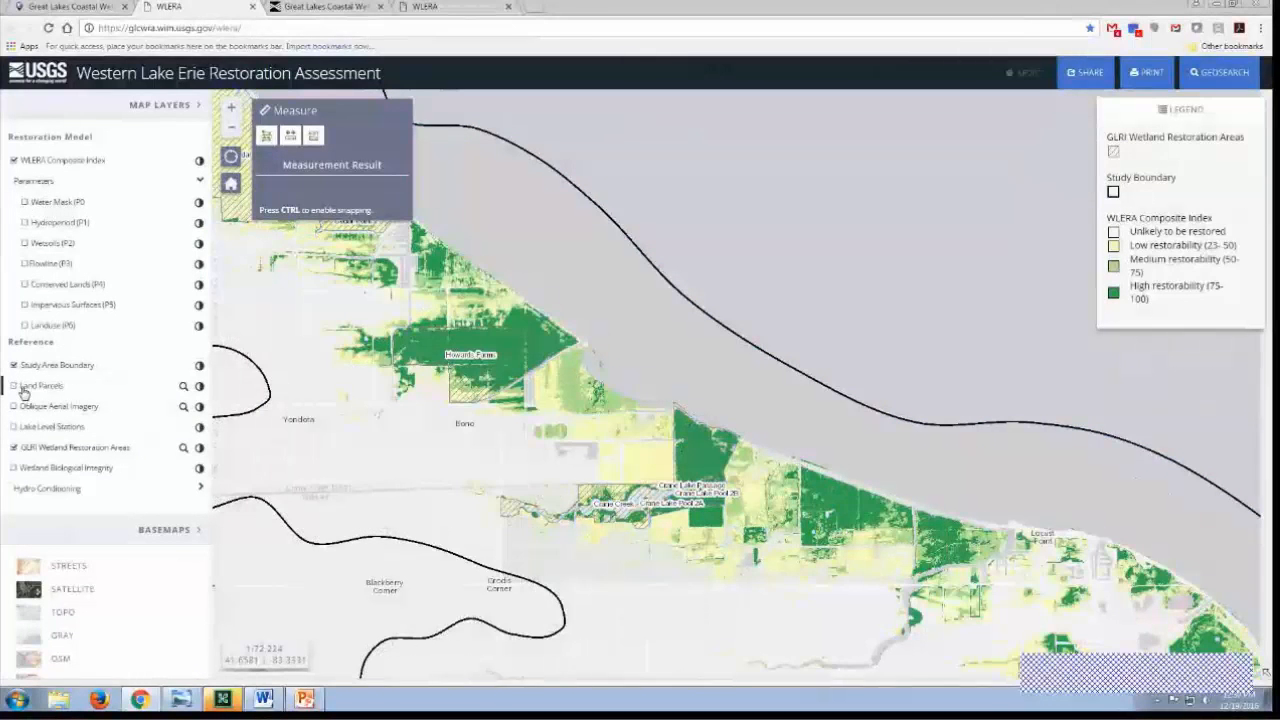
{"action": "left_click", "coordinate": [66, 206]}
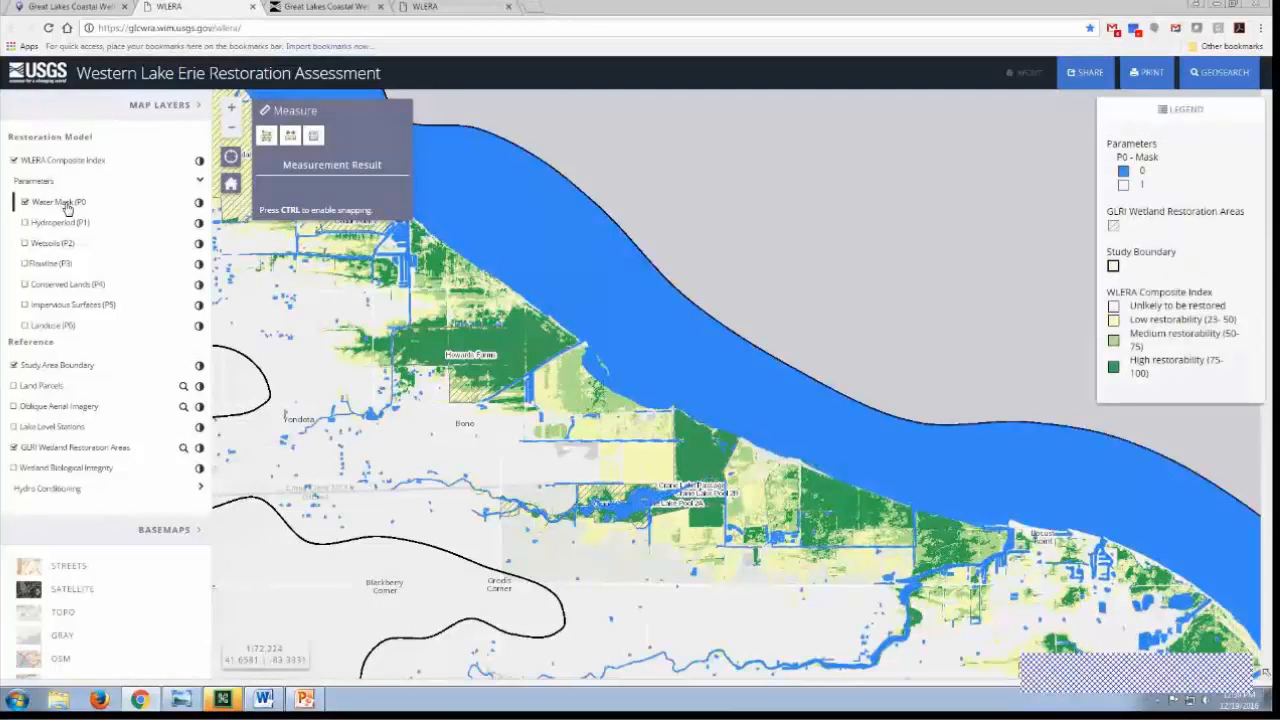
{"action": "left_click", "coordinate": [67, 207]}
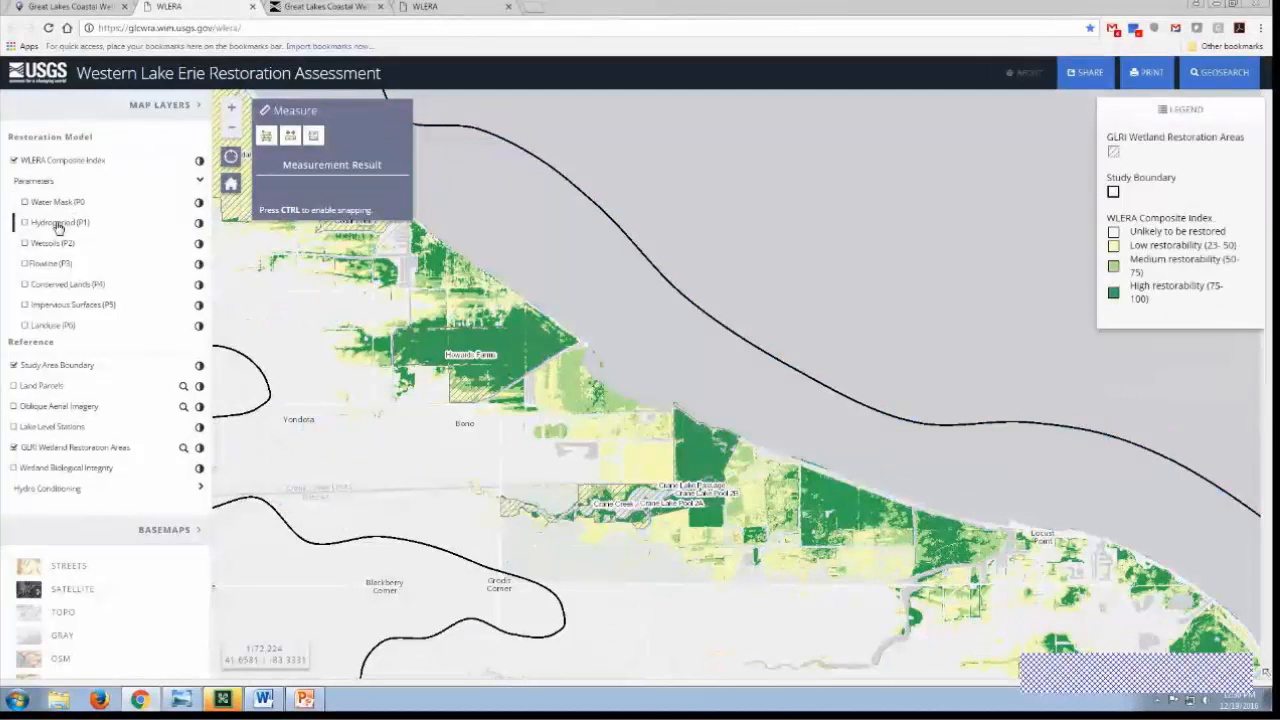
- Preview the Hydroperiod (P1), Wetsoils (P2) and Flowline (P3) parameter layers one at a time, hiding each after viewing
{"action": "left_click", "coordinate": [57, 226]}
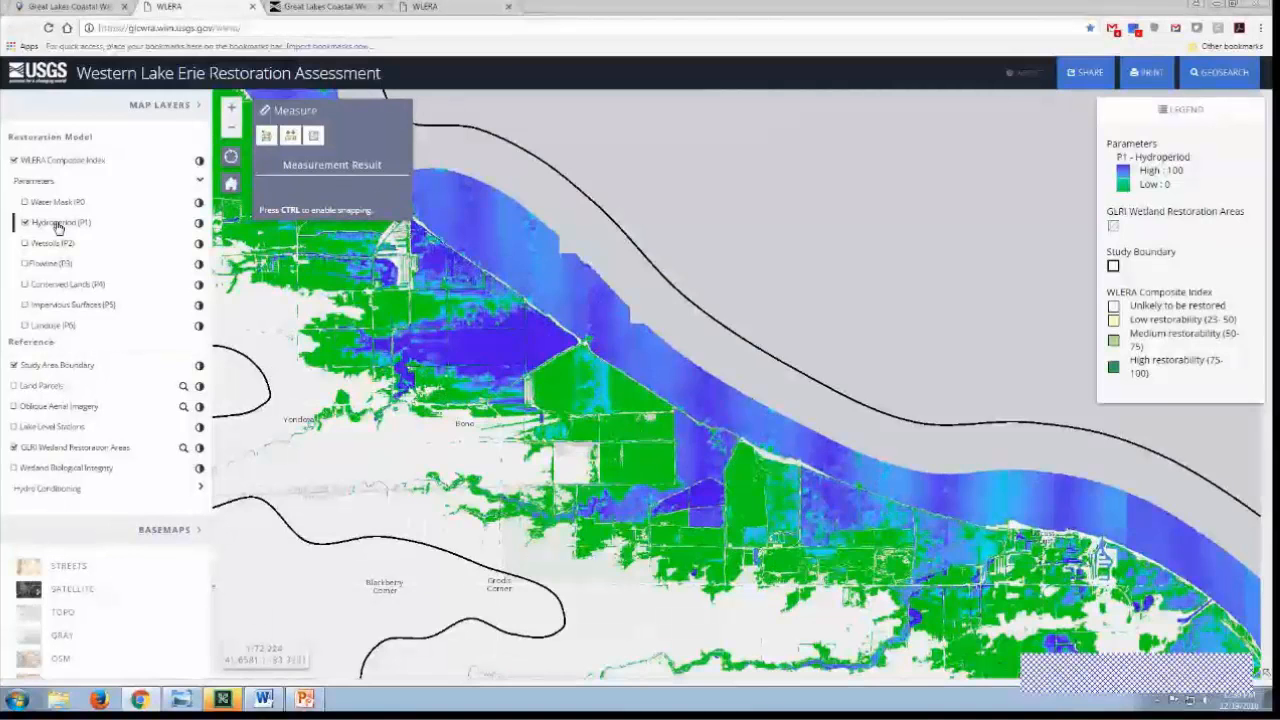
{"action": "left_click", "coordinate": [57, 227]}
{"action": "left_click", "coordinate": [42, 246]}
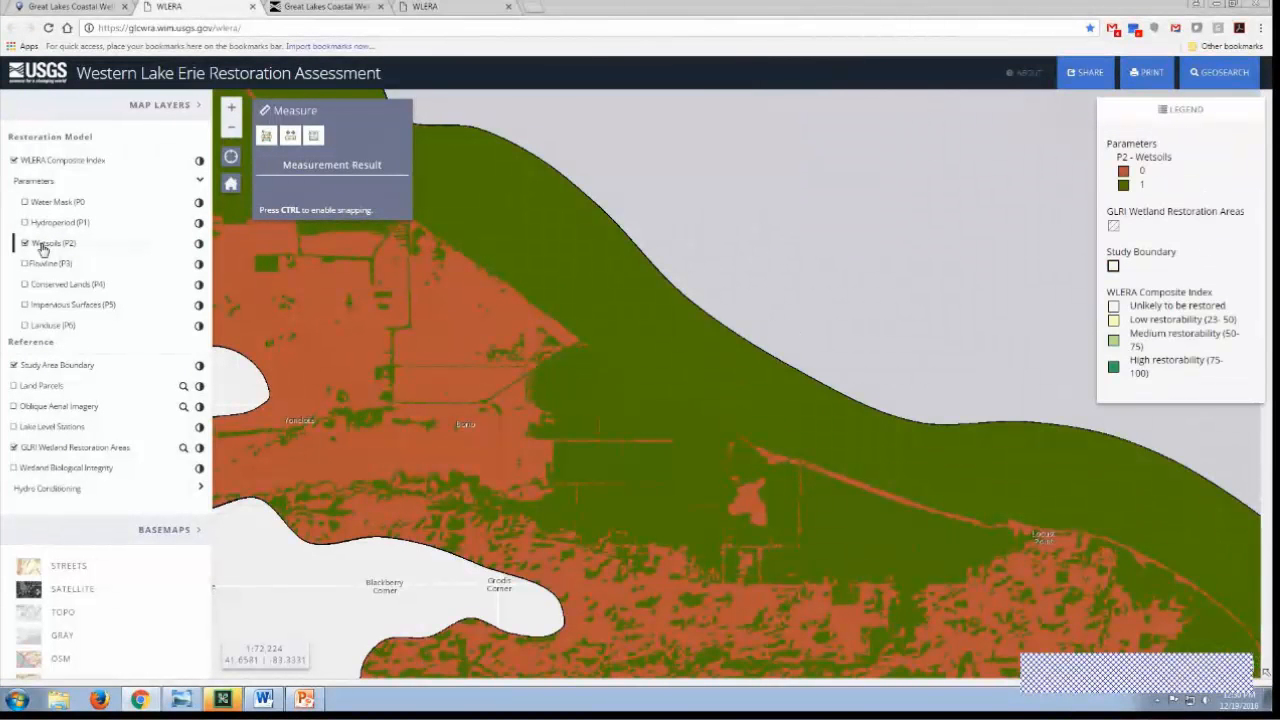
{"action": "left_click", "coordinate": [42, 246]}
{"action": "left_click", "coordinate": [44, 265]}
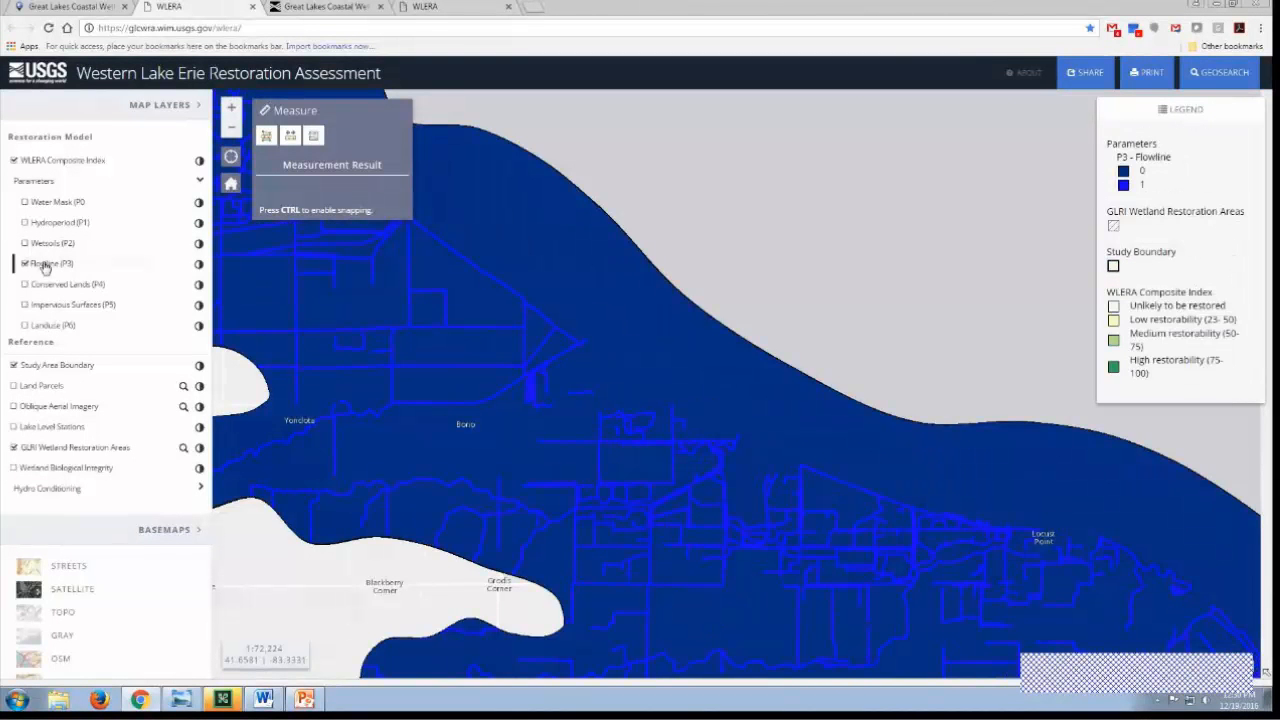
{"action": "left_click", "coordinate": [44, 266]}
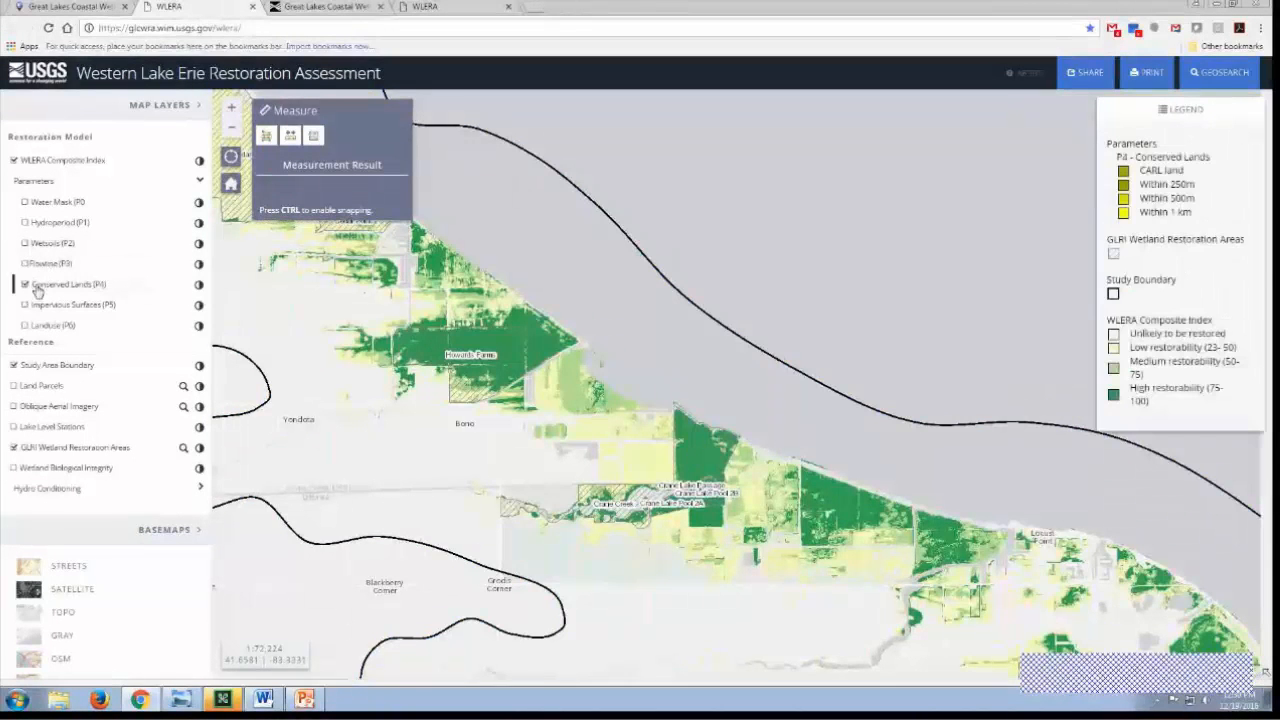
- Preview the Conserved Lands (P4), Impervious Surfaces (P5) and Landuse (P6) layers one at a time, and collapse the parameter list
{"action": "left_click", "coordinate": [37, 286]}
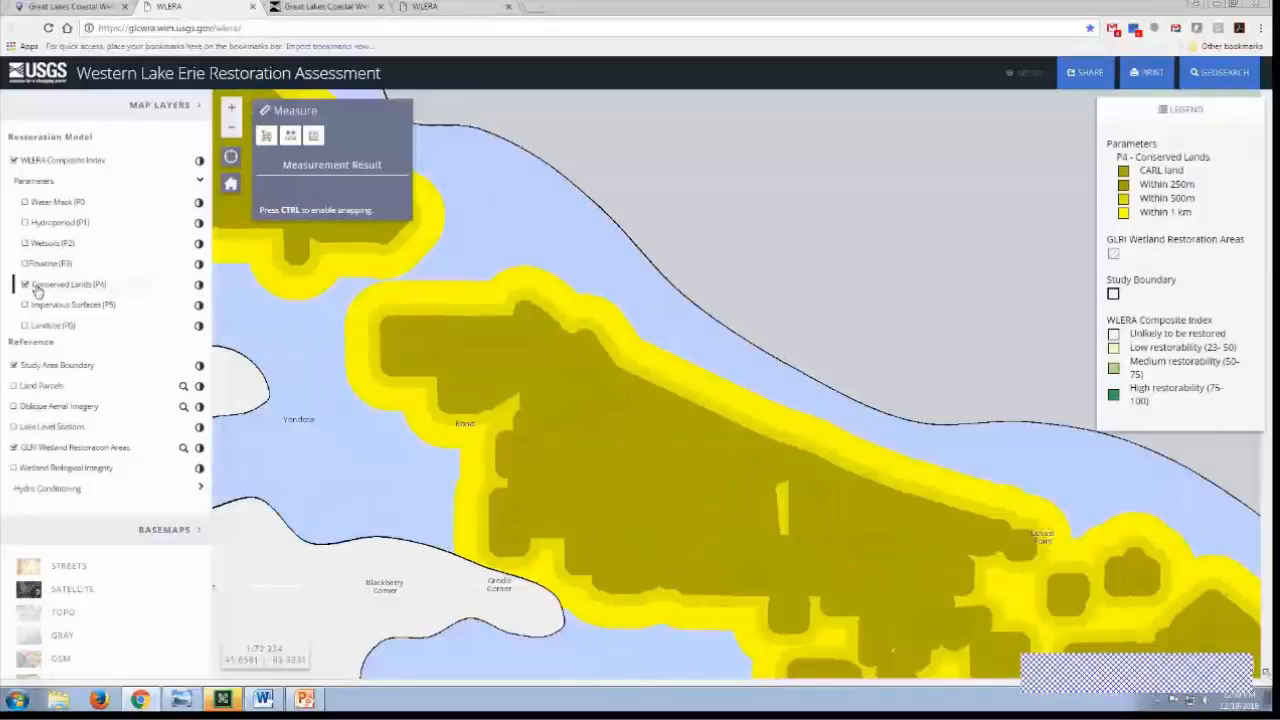
{"action": "left_click", "coordinate": [37, 288]}
{"action": "left_click", "coordinate": [40, 311]}
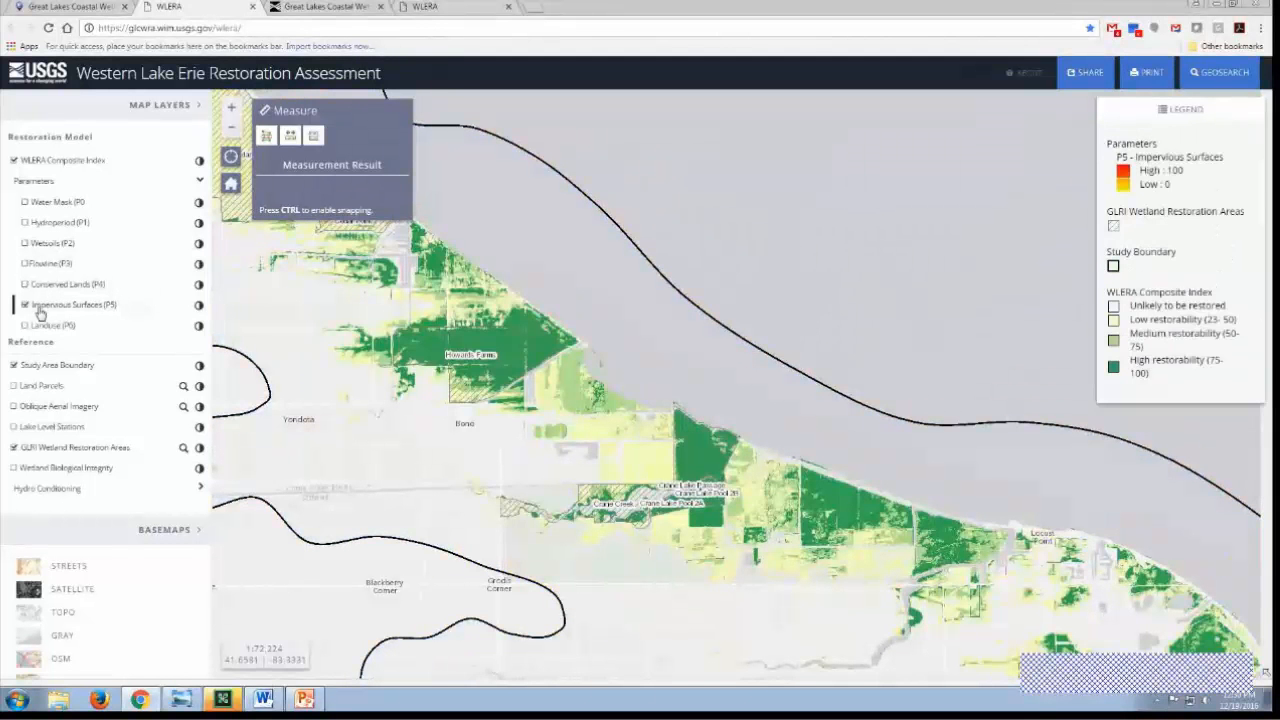
{"action": "left_click", "coordinate": [40, 309]}
{"action": "left_click", "coordinate": [41, 326]}
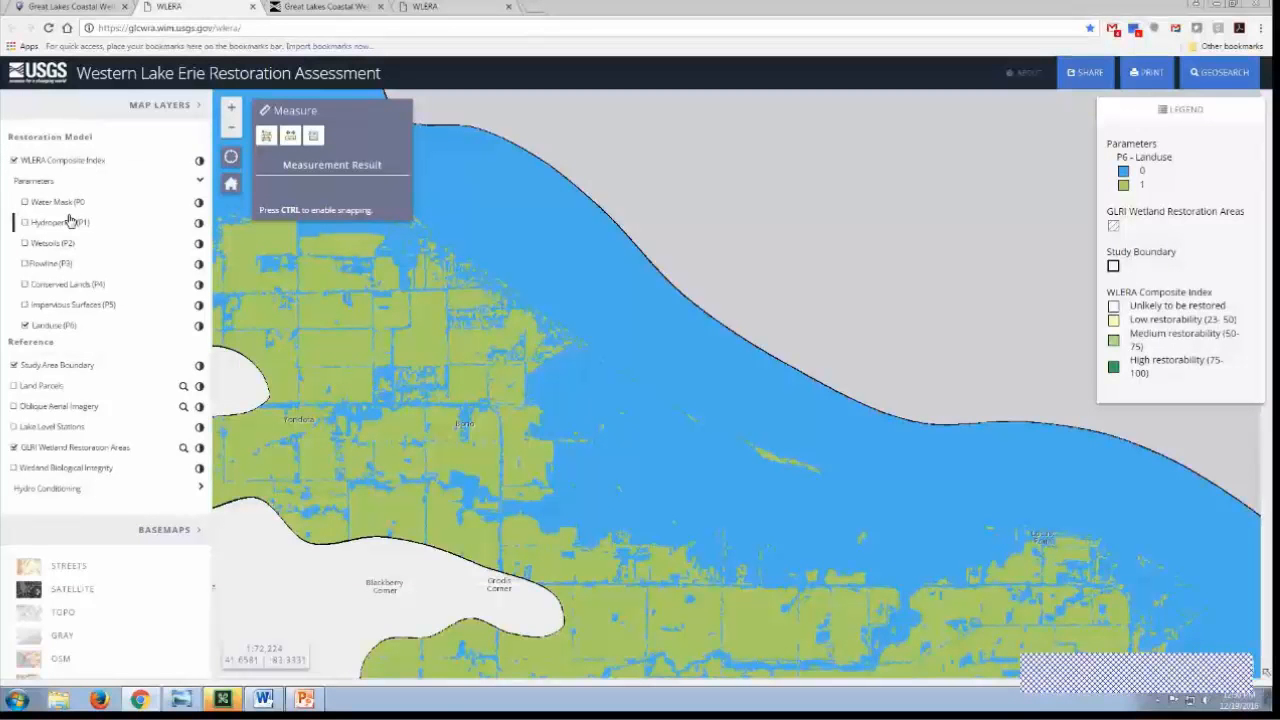
{"action": "left_click", "coordinate": [25, 325]}
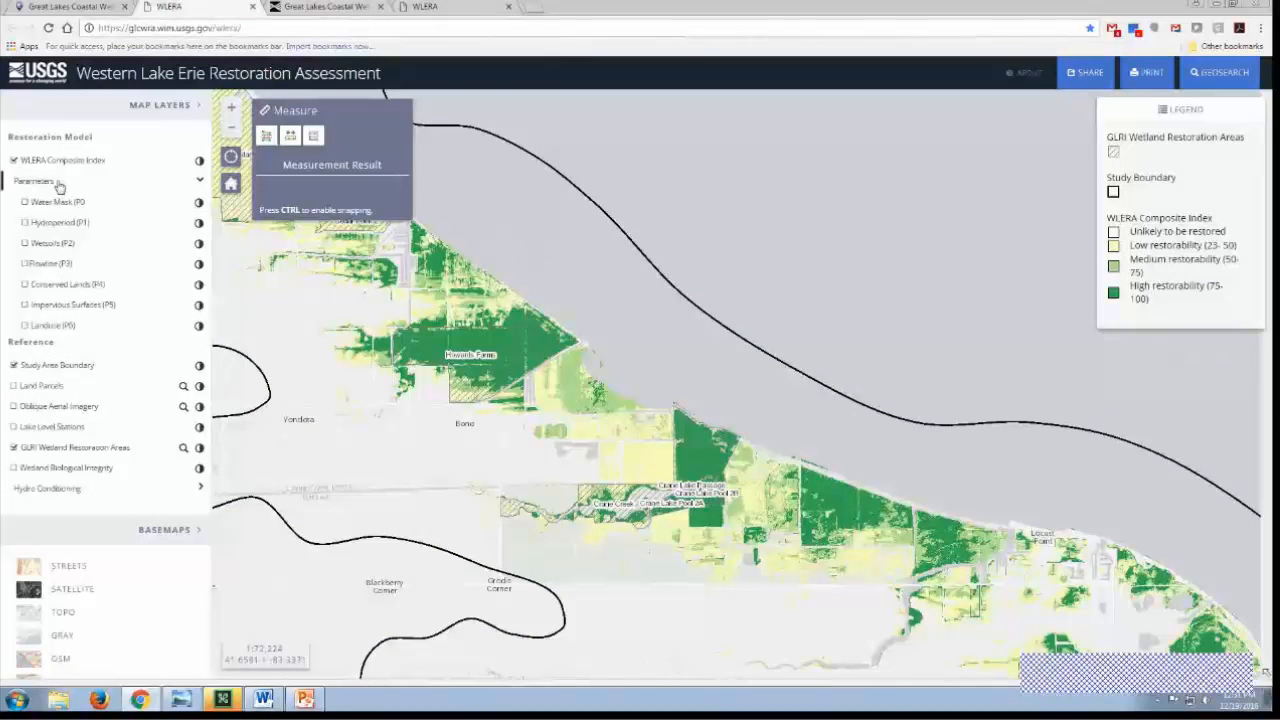
{"action": "left_click", "coordinate": [58, 184]}
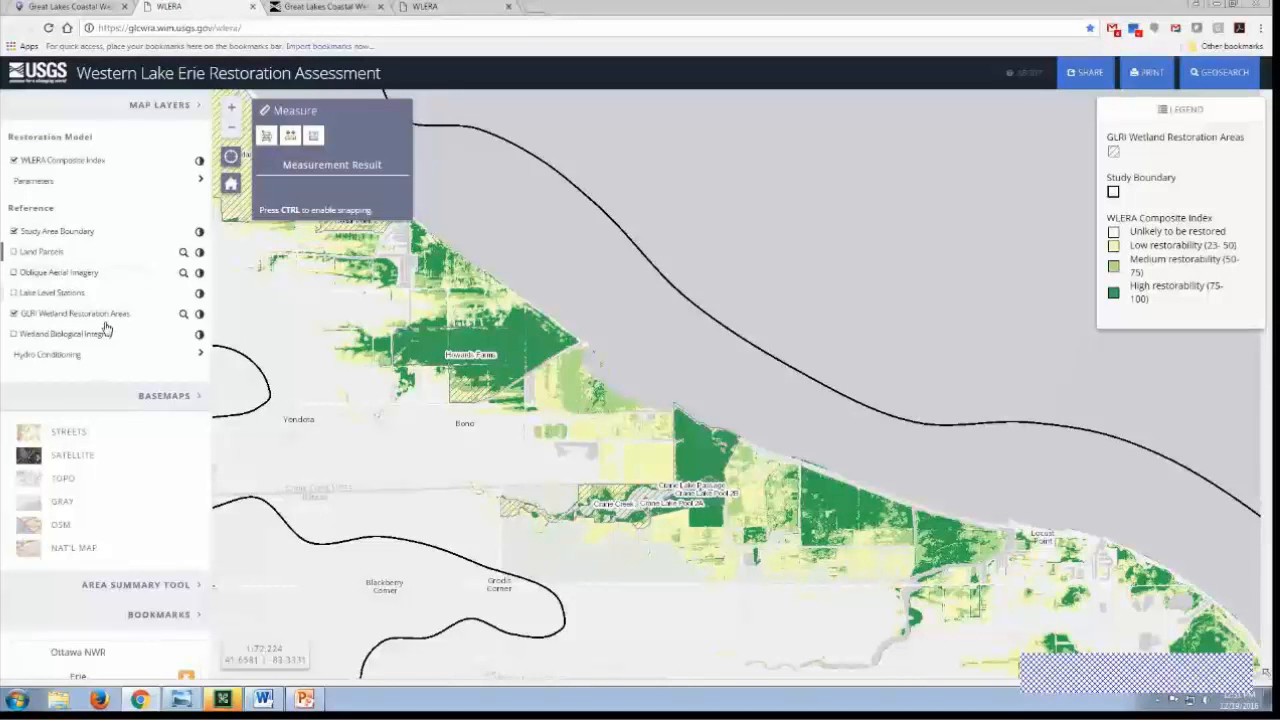
- Hide the Study Area Boundary and display the Land Parcels layer for the coast around Howards Farms and Crane Creek
{"action": "left_click", "coordinate": [81, 238]}
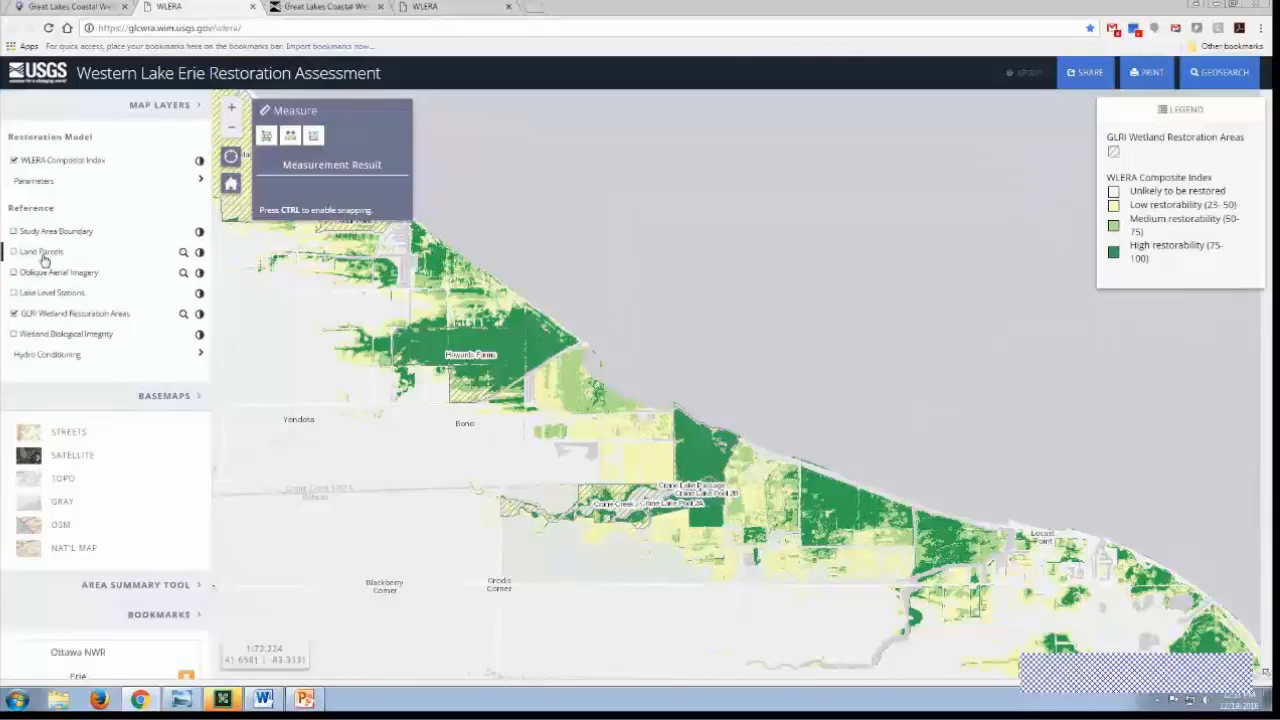
{"action": "left_click", "coordinate": [44, 259]}
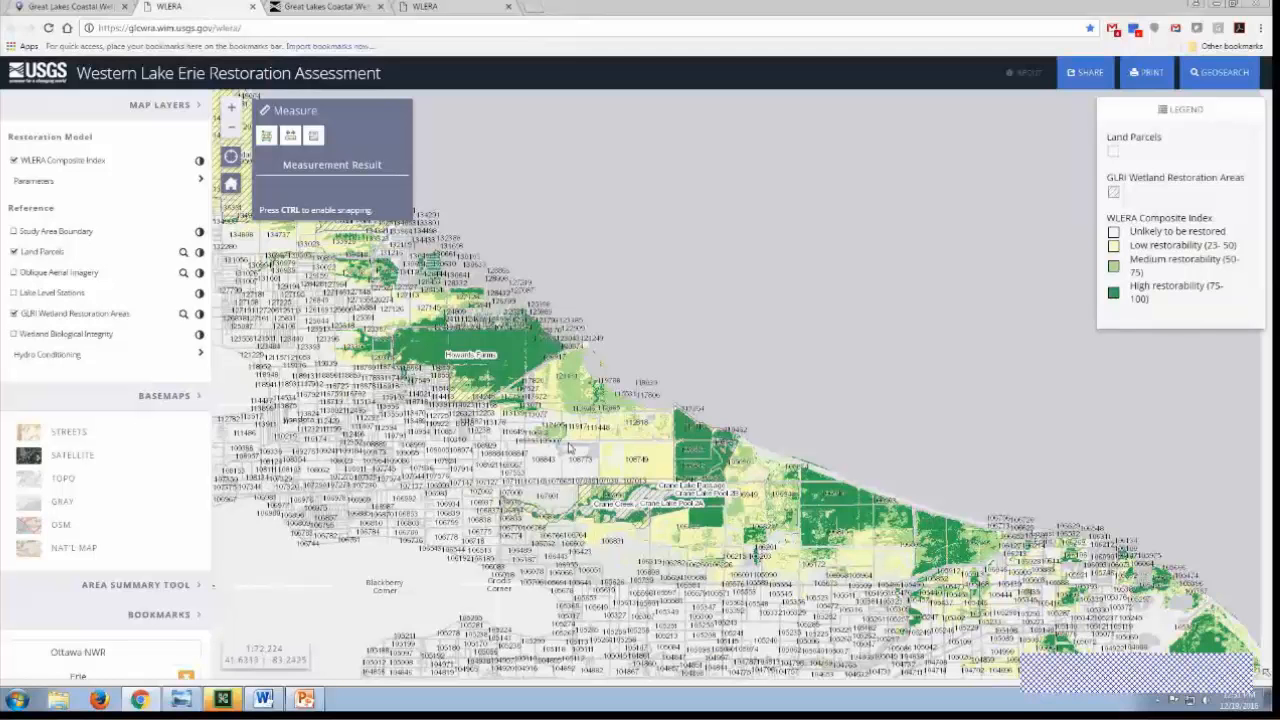
{"action": "scroll", "coordinate": [569, 447], "scroll_direction": "down", "scroll_amount": 2}
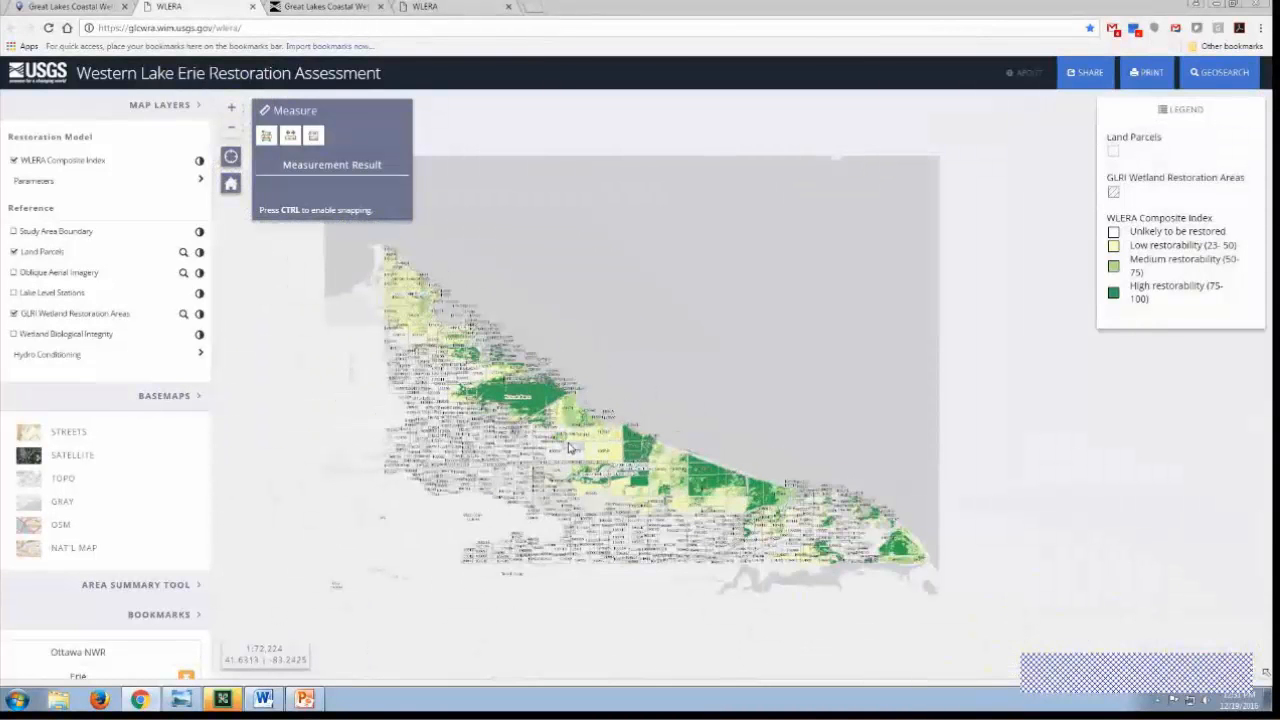
{"action": "scroll", "coordinate": [569, 447], "scroll_direction": "up", "scroll_amount": 1}
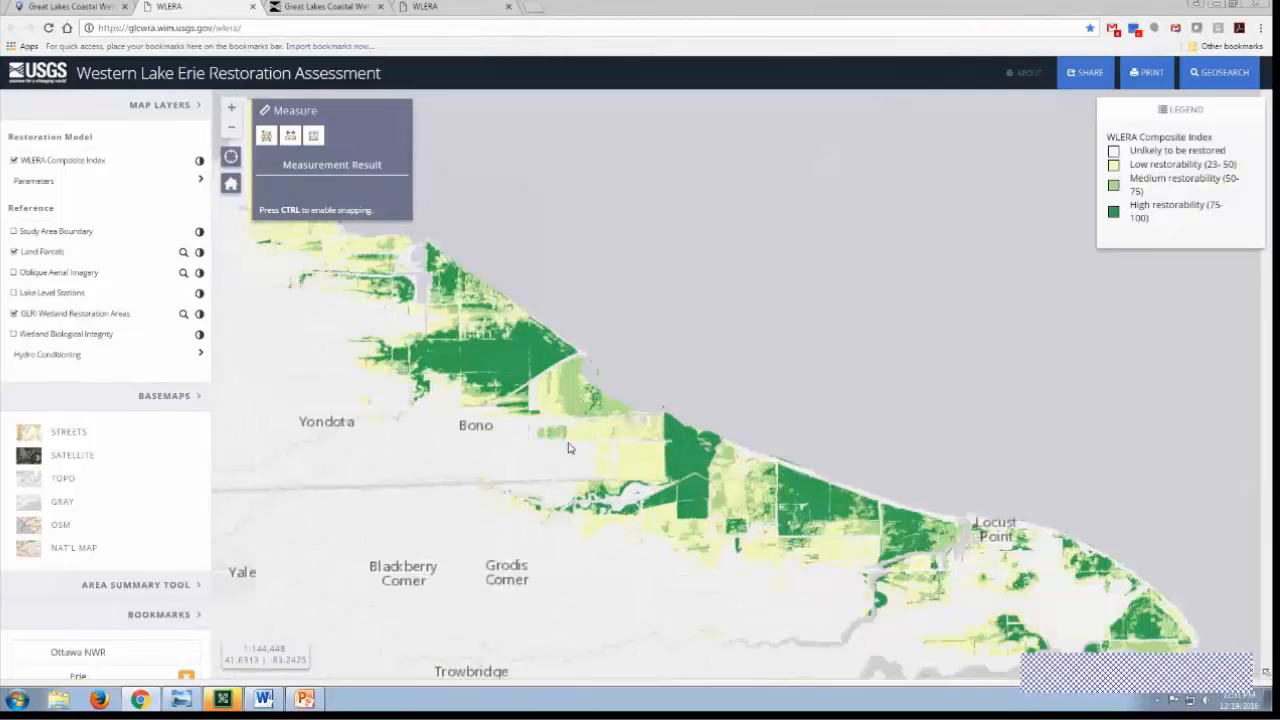
{"action": "scroll", "coordinate": [569, 447], "scroll_direction": "up", "scroll_amount": 2}
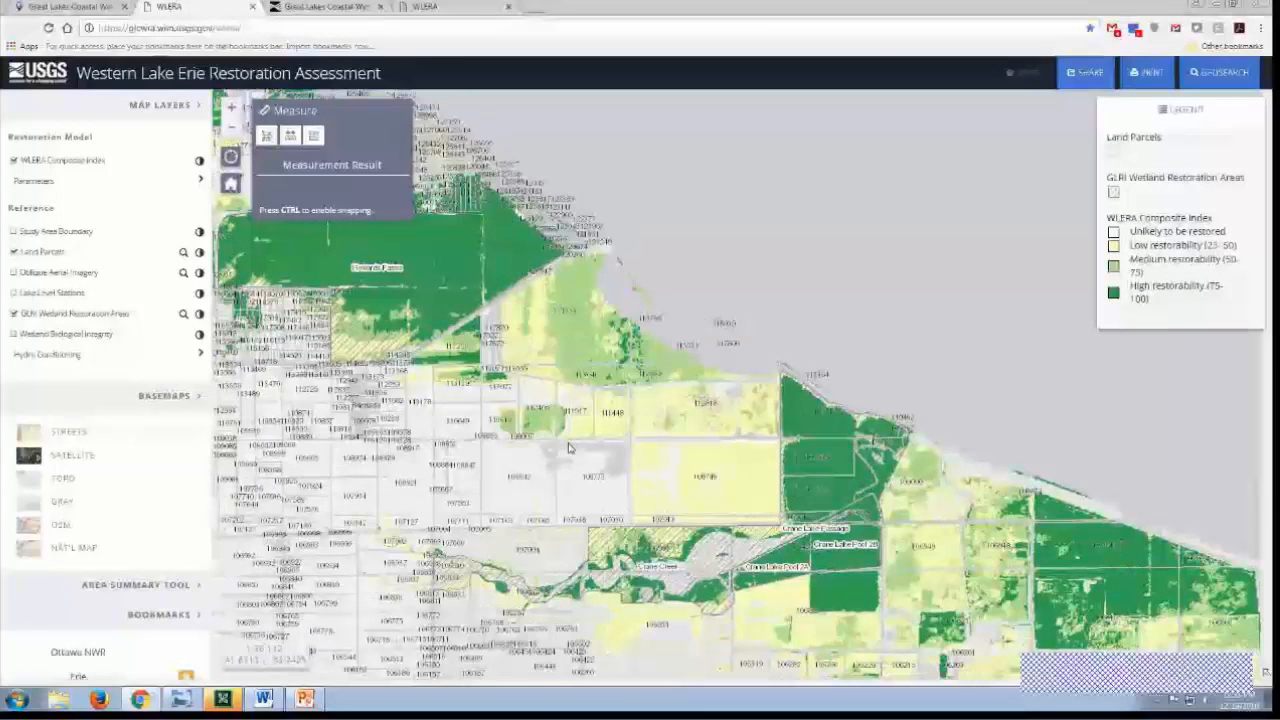
- Replace the Land Parcels layer with Oblique Aerial Imagery and view the aerial photo of a point just offshore of Crane Creek
{"action": "left_click", "coordinate": [13, 252]}
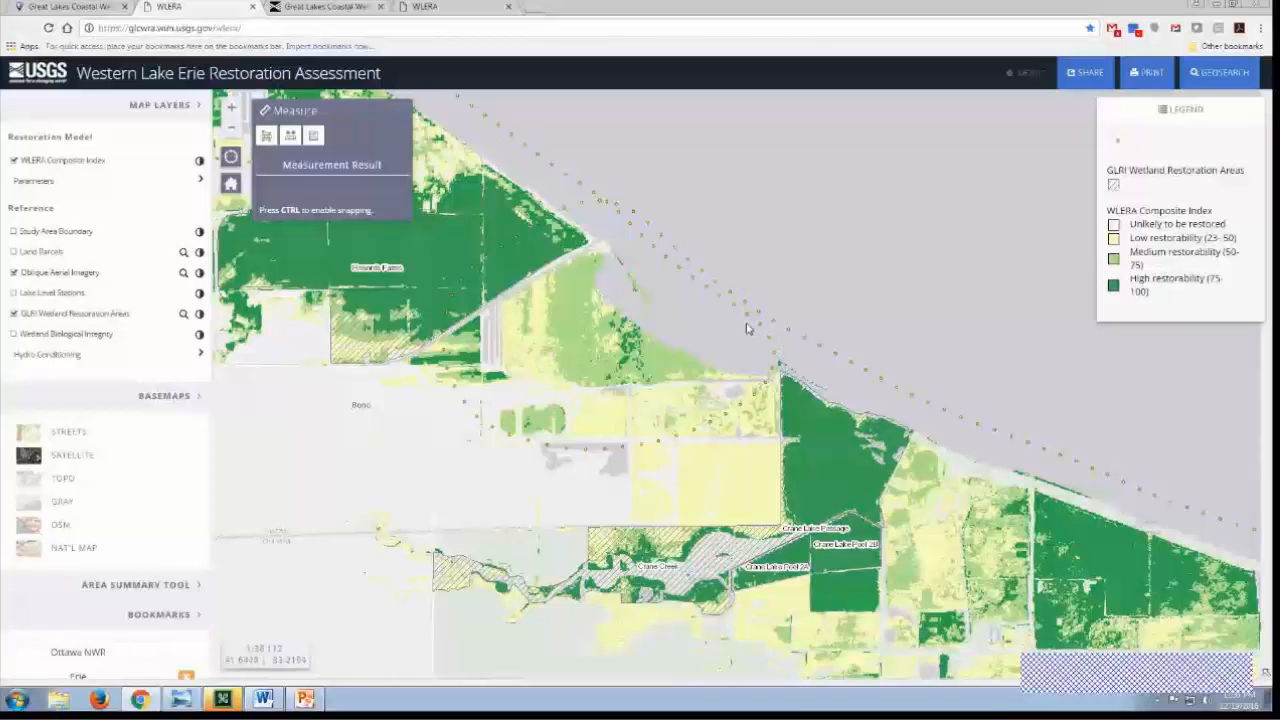
{"action": "left_click", "coordinate": [912, 402]}
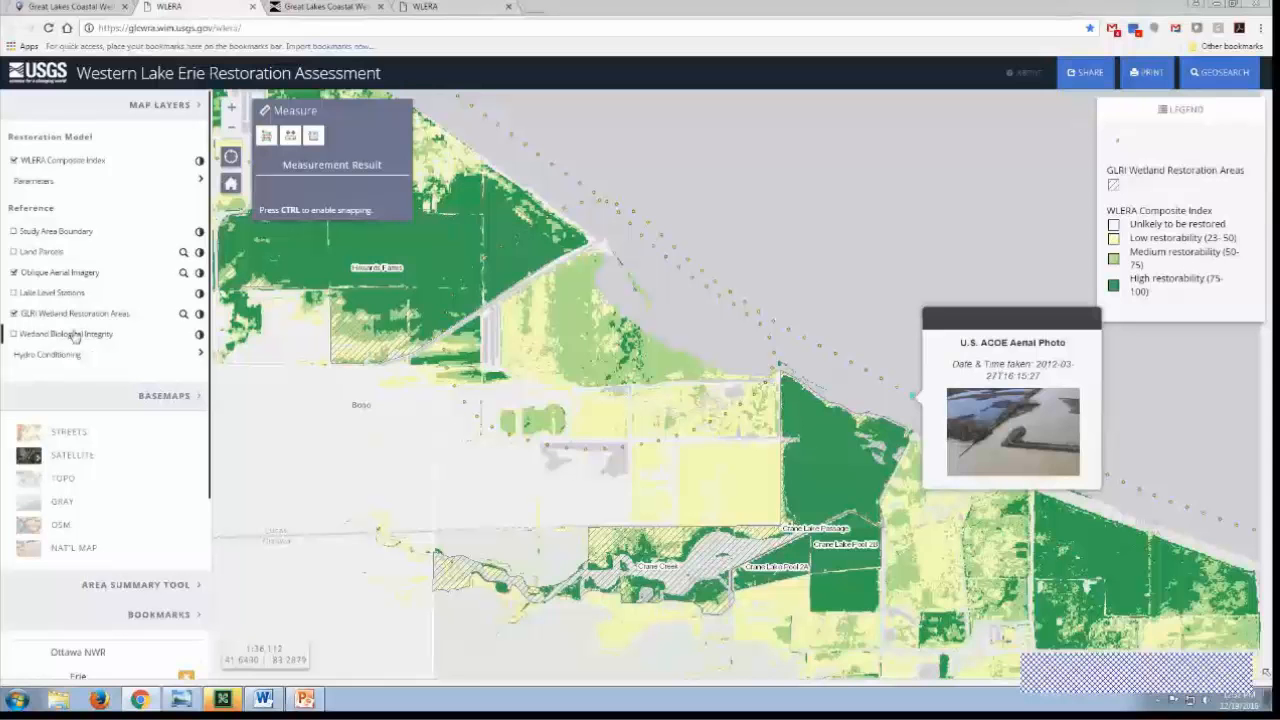
- Hide the GLRI Wetland Restoration Areas, show the Wetland Biological Integrity layer, and dismiss the open aerial photo
{"action": "left_click", "coordinate": [13, 314]}
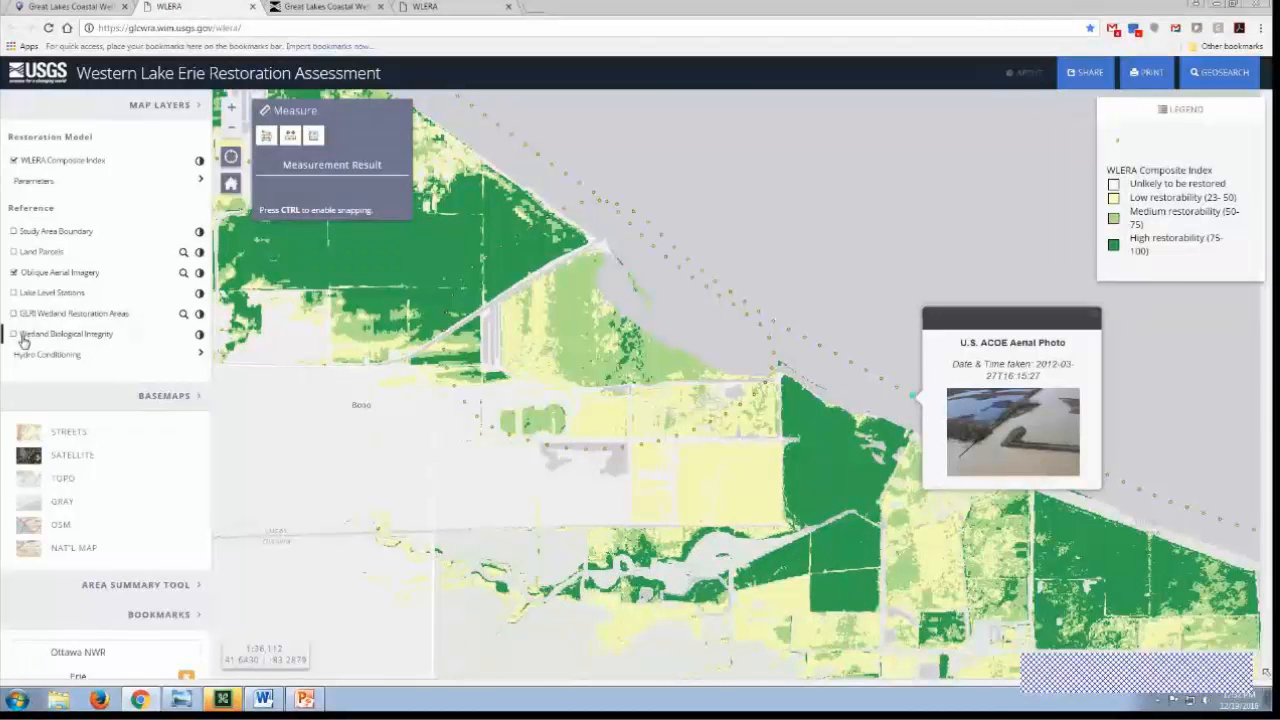
{"action": "left_click", "coordinate": [14, 334]}
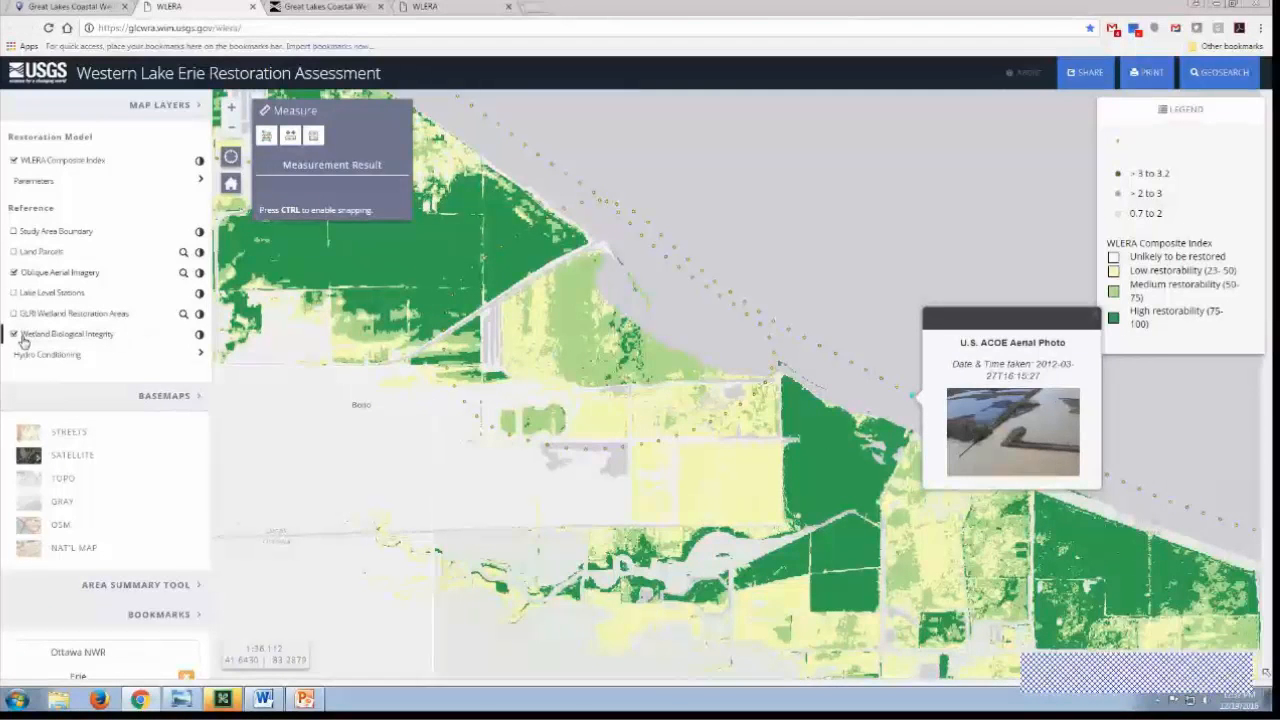
{"action": "left_click", "coordinate": [199, 334]}
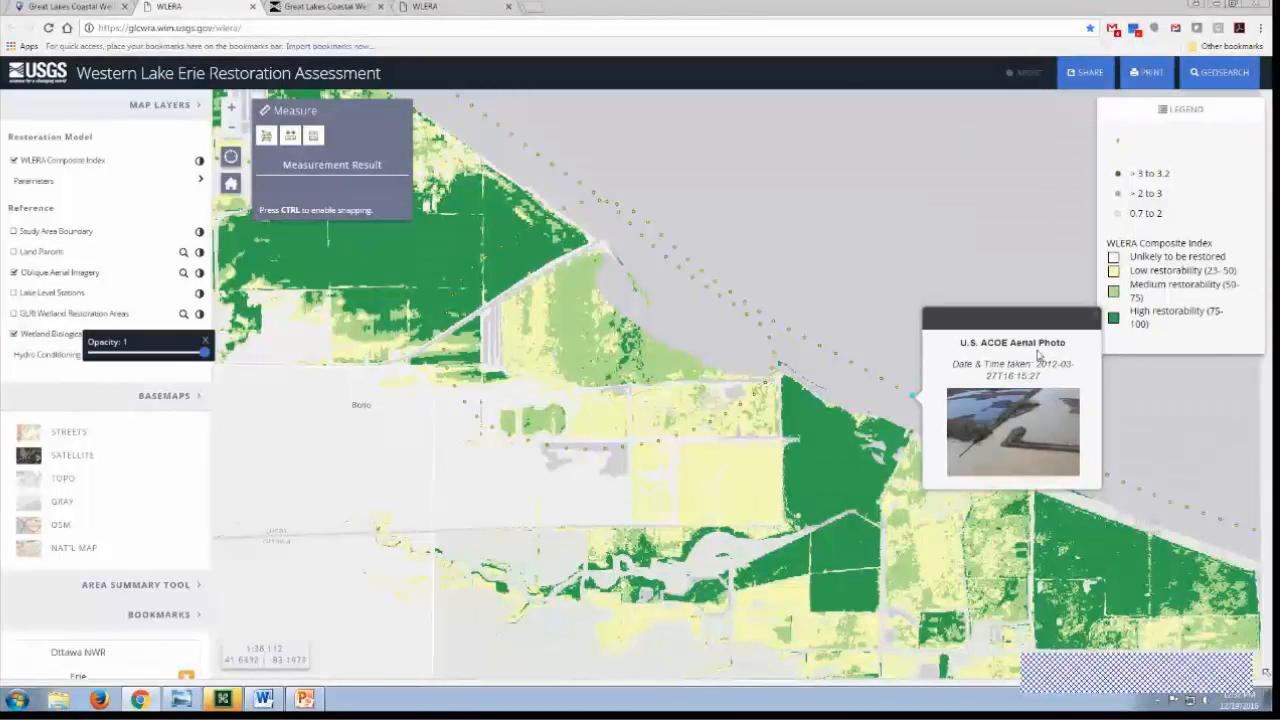
{"action": "left_click", "coordinate": [1078, 322]}
{"action": "left_click_drag", "start_coordinate": [814, 505], "coordinate": [829, 397]}
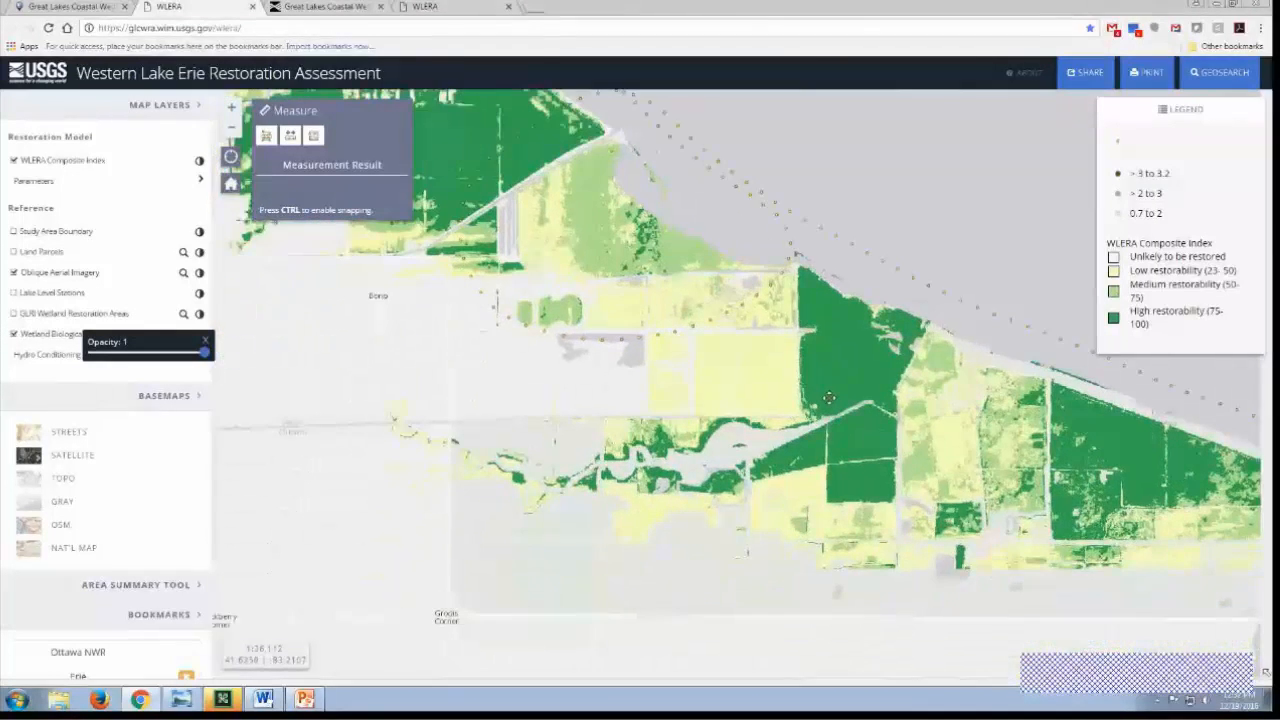
{"action": "scroll", "coordinate": [828, 397], "scroll_direction": "up", "scroll_amount": 1}
{"action": "left_click", "coordinate": [40, 338]}
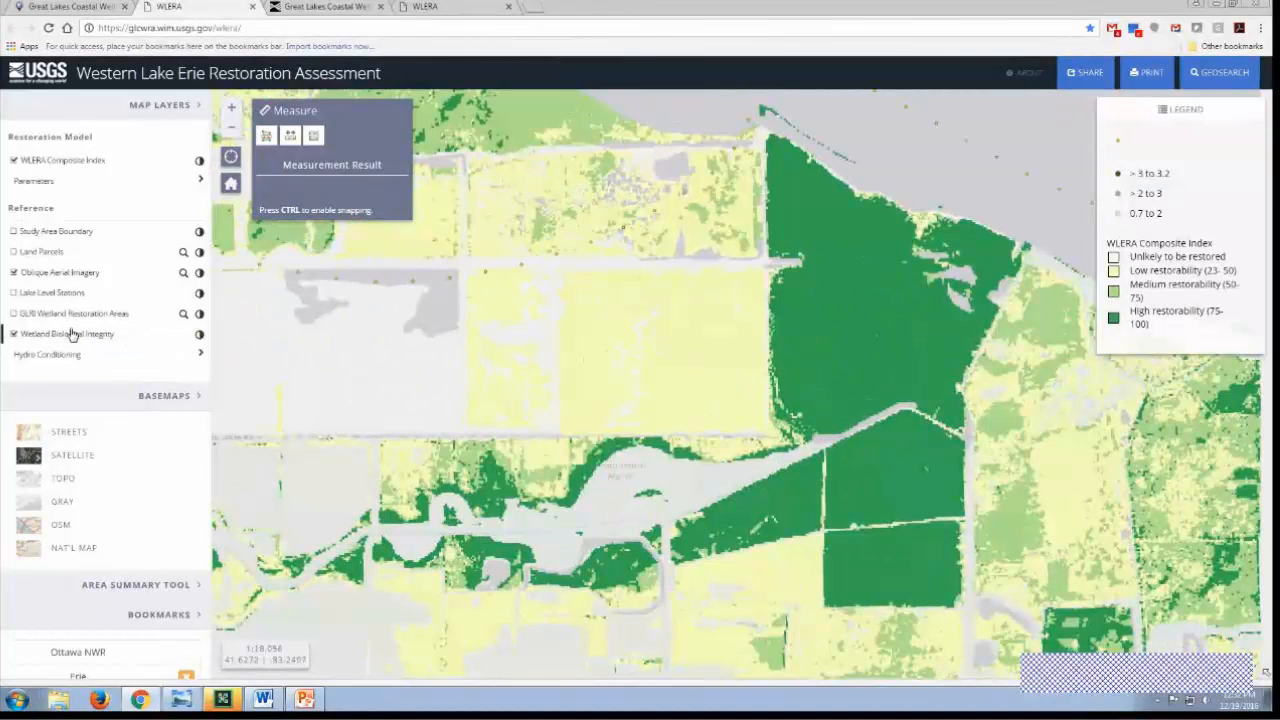
- Switch the basemap to Satellite and hide the WLERA Composite Index layer
{"action": "left_click", "coordinate": [67, 457]}
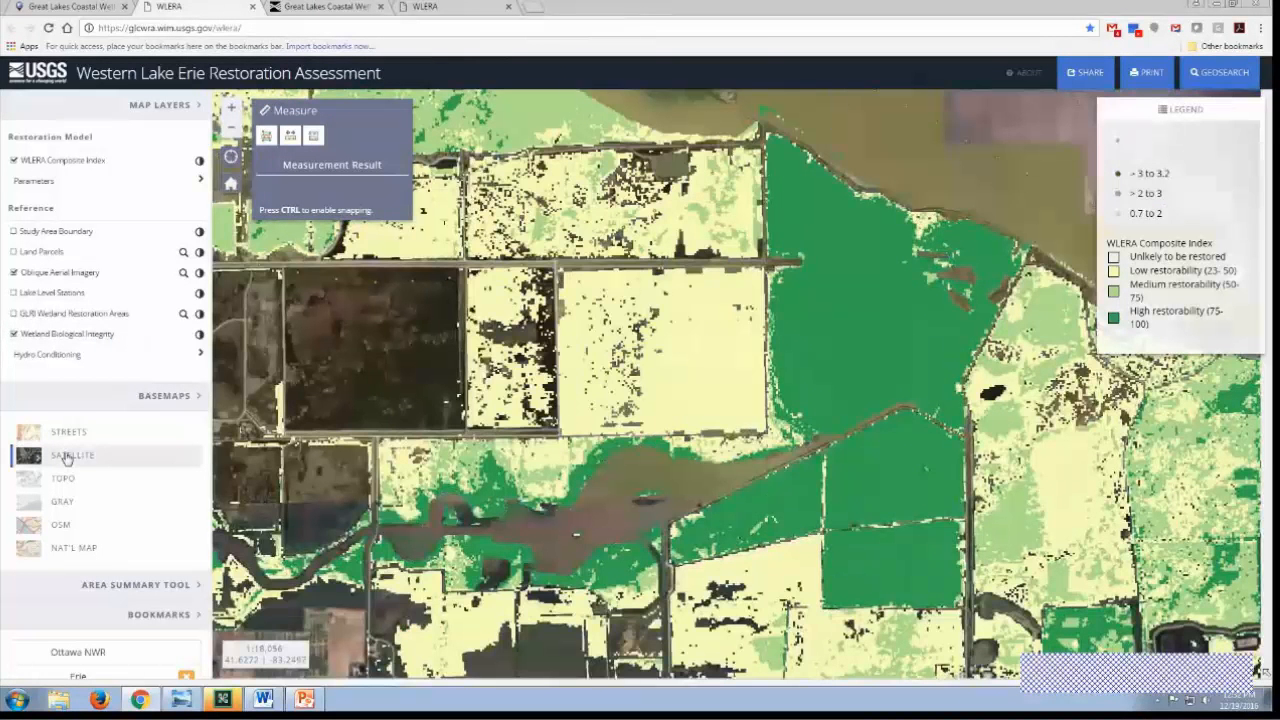
{"action": "left_click", "coordinate": [66, 162]}
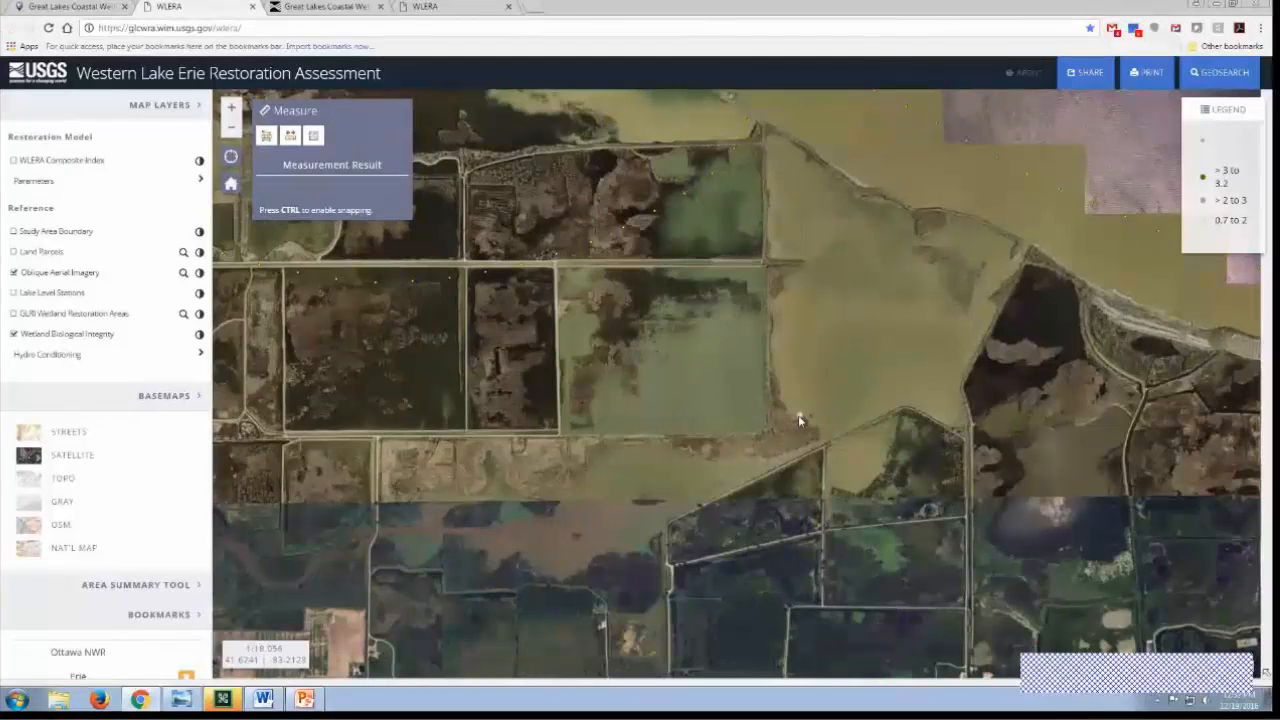
- View the Wetland Biological Integrity details of the sampling point at the marsh edge just north of the diagonal dike
{"action": "scroll", "coordinate": [798, 415], "scroll_direction": "up", "scroll_amount": 1}
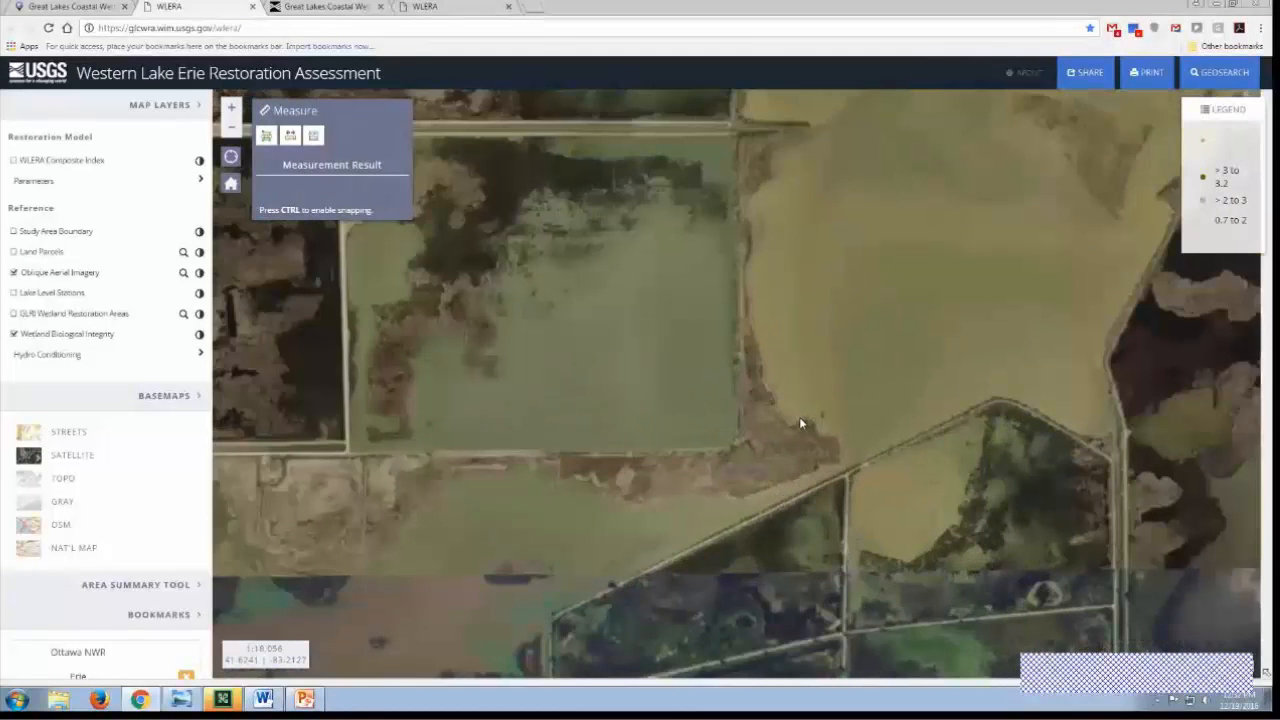
{"action": "scroll", "coordinate": [816, 445], "scroll_direction": "up", "scroll_amount": 1}
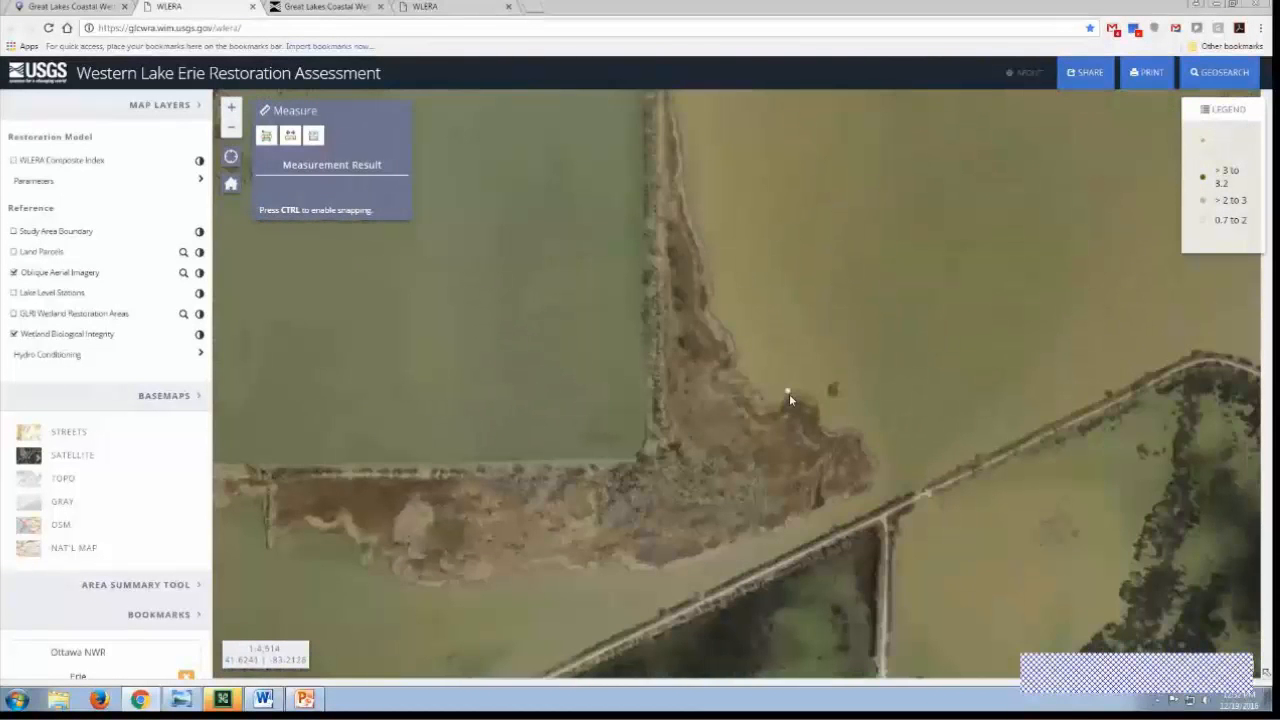
{"action": "left_click", "coordinate": [787, 391]}
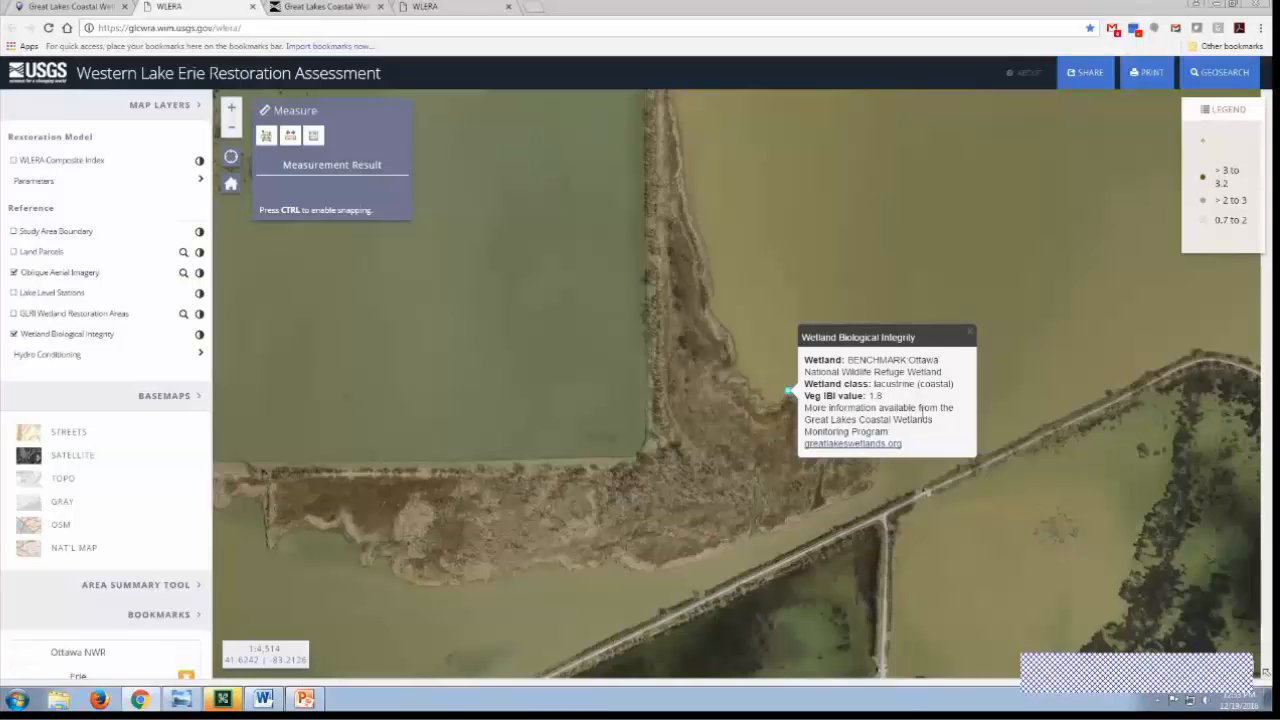
- Expand the Hydro Conditioning layers and display the Culverts across the coastal area around the wetland point
{"action": "left_click", "coordinate": [40, 356]}
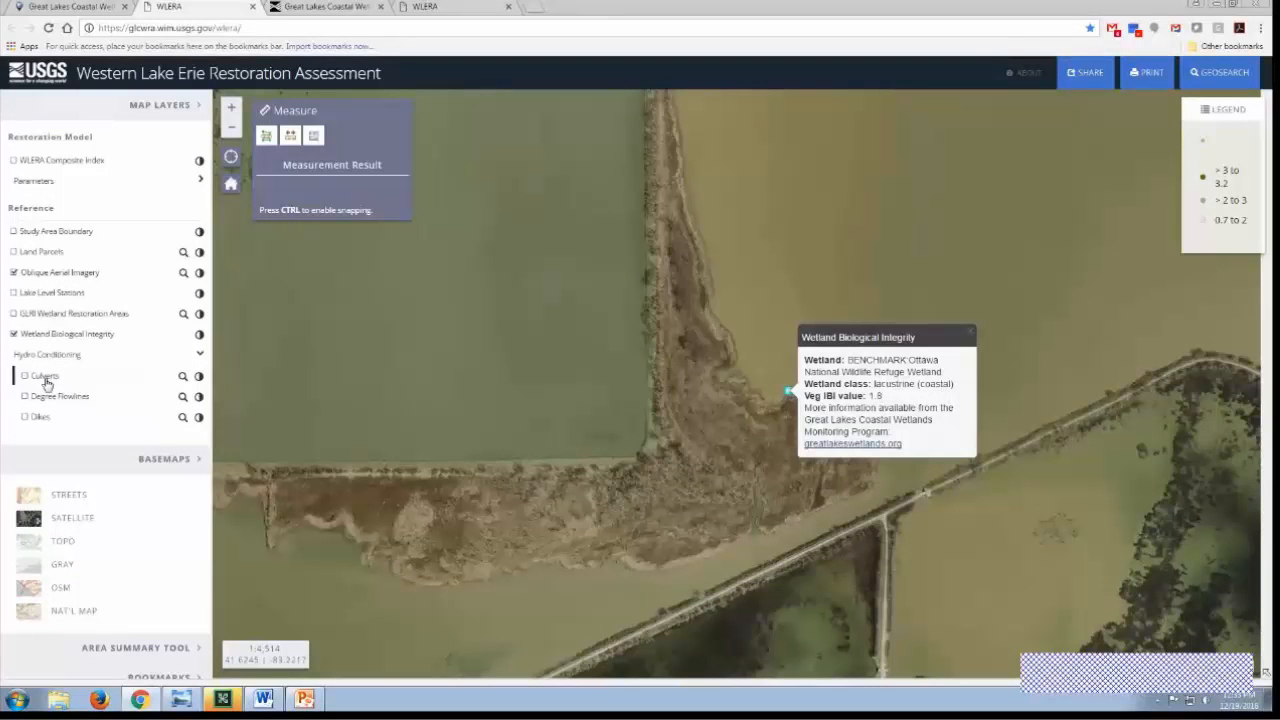
{"action": "left_click", "coordinate": [45, 380]}
{"action": "scroll", "coordinate": [677, 481], "scroll_direction": "down", "scroll_amount": 1}
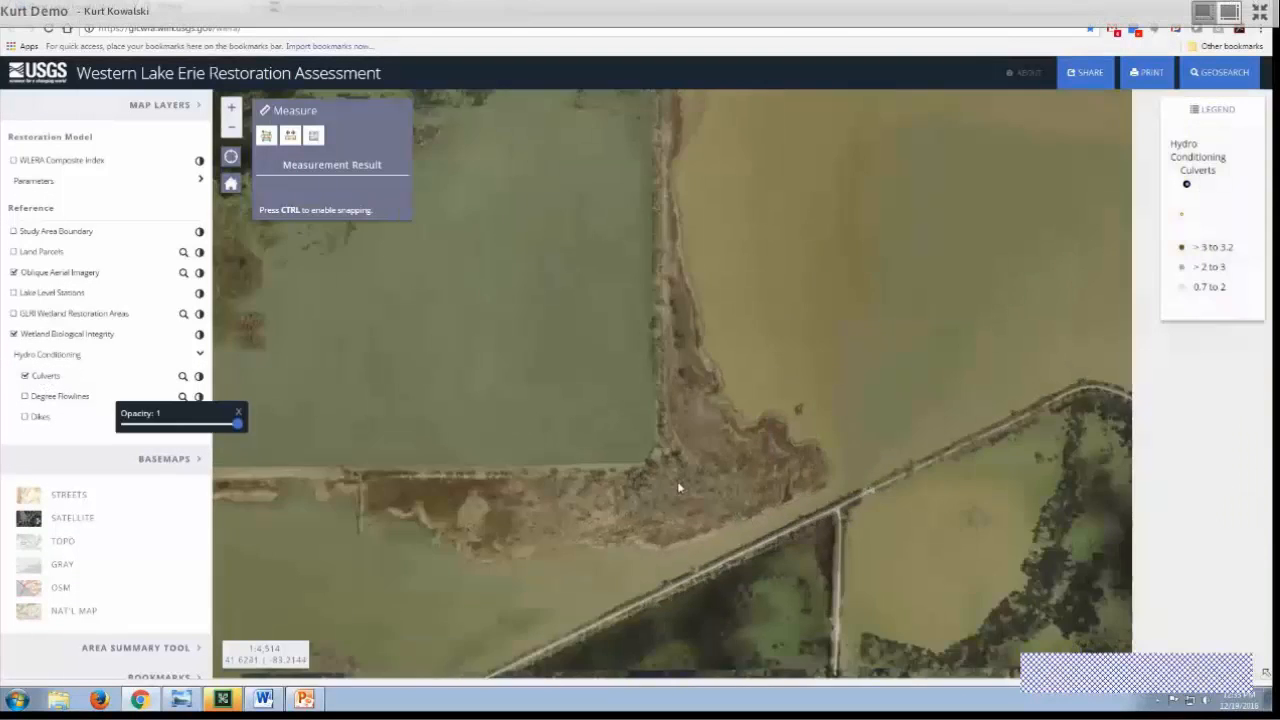
{"action": "scroll", "coordinate": [677, 481], "scroll_direction": "down", "scroll_amount": 2}
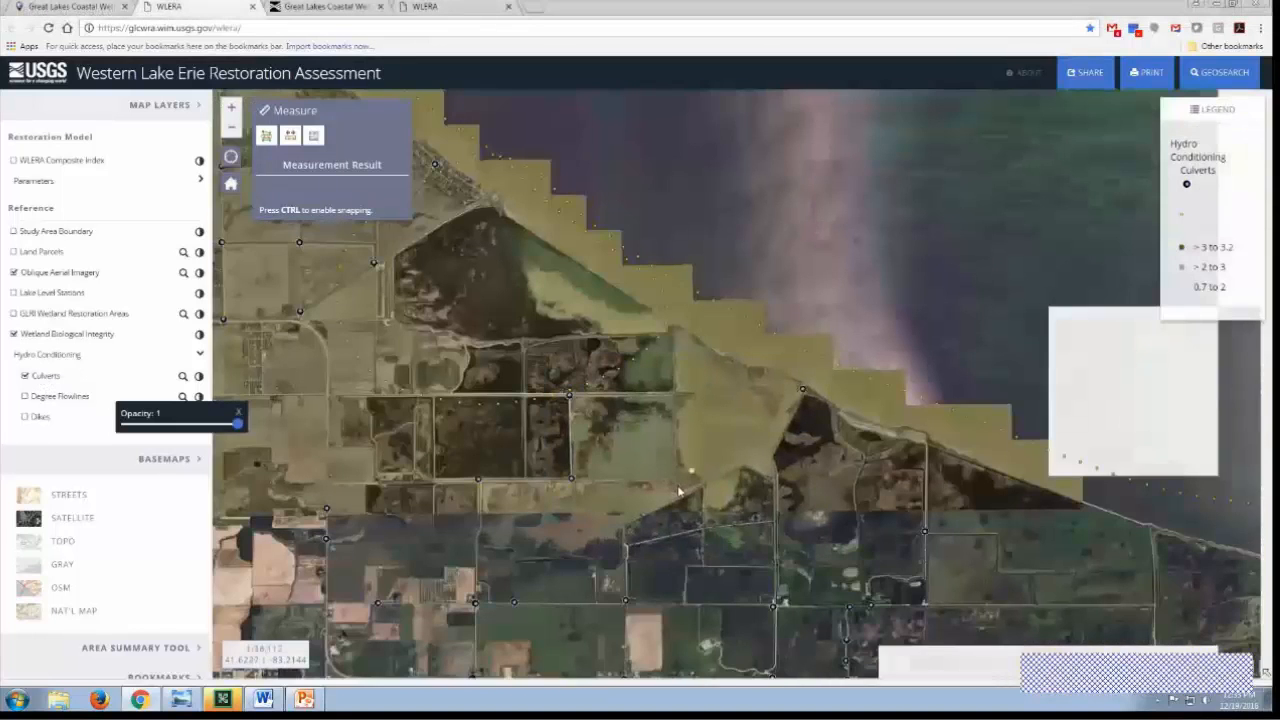
{"action": "scroll", "coordinate": [677, 495], "scroll_direction": "up", "scroll_amount": 2}
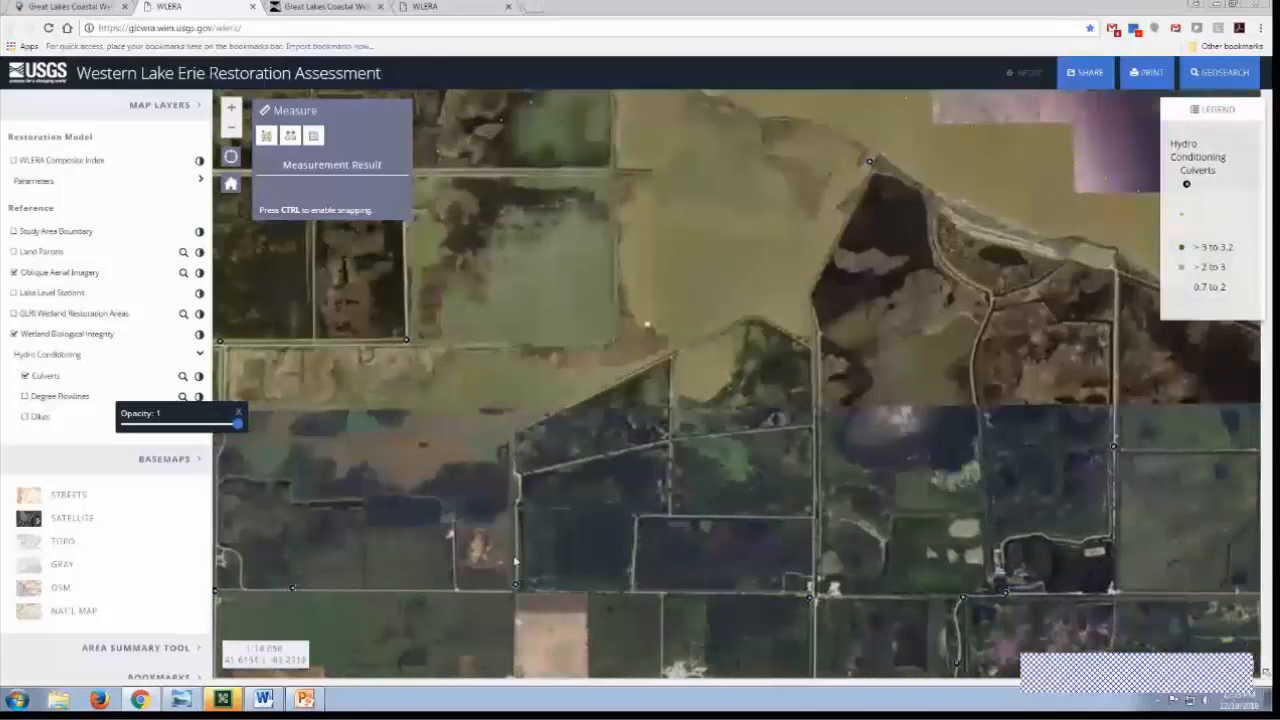
- Add the Degree Flowlines layer to the map, and toggle the Dikes layer on and back off
{"action": "left_click", "coordinate": [46, 397]}
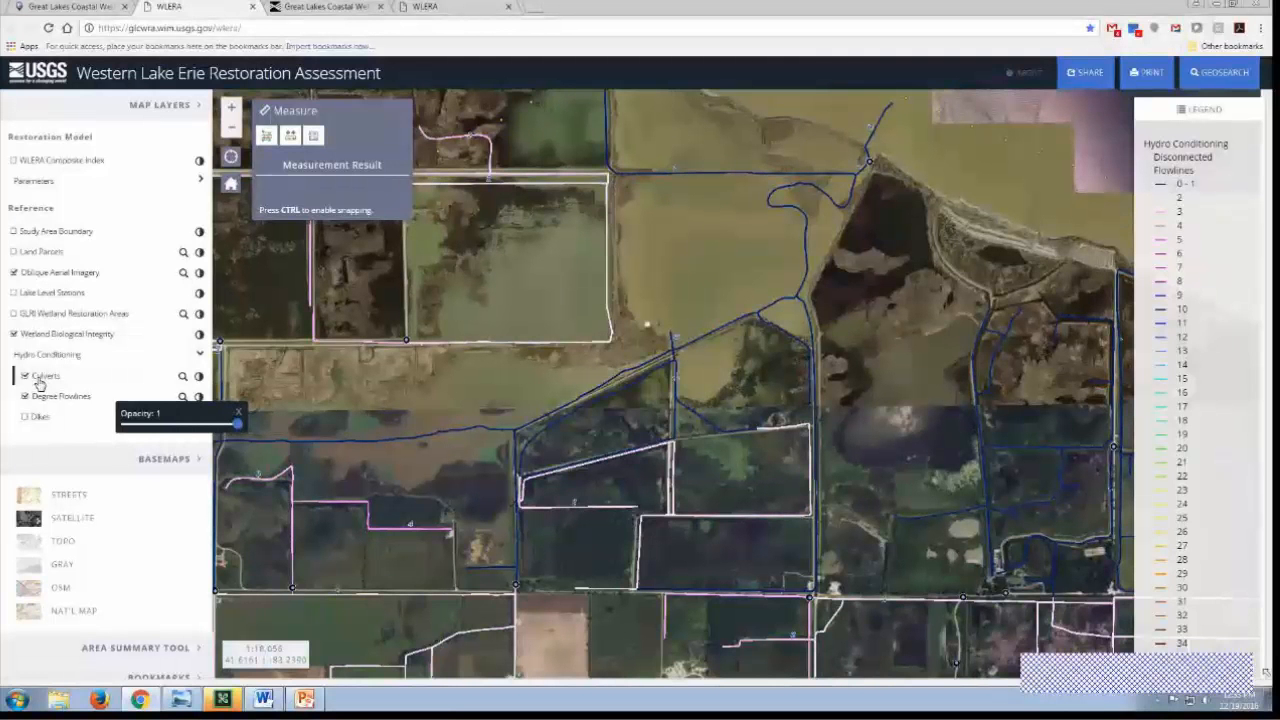
{"action": "left_click", "coordinate": [41, 418]}
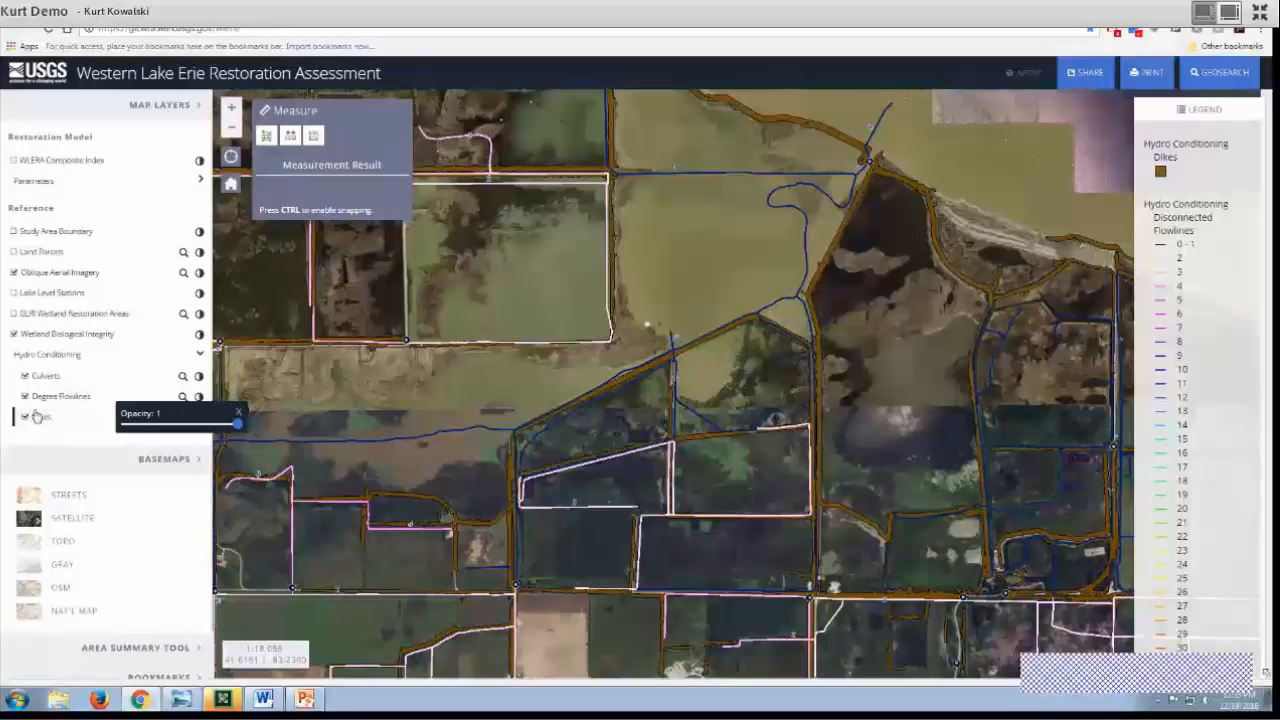
{"action": "left_click", "coordinate": [24, 416]}
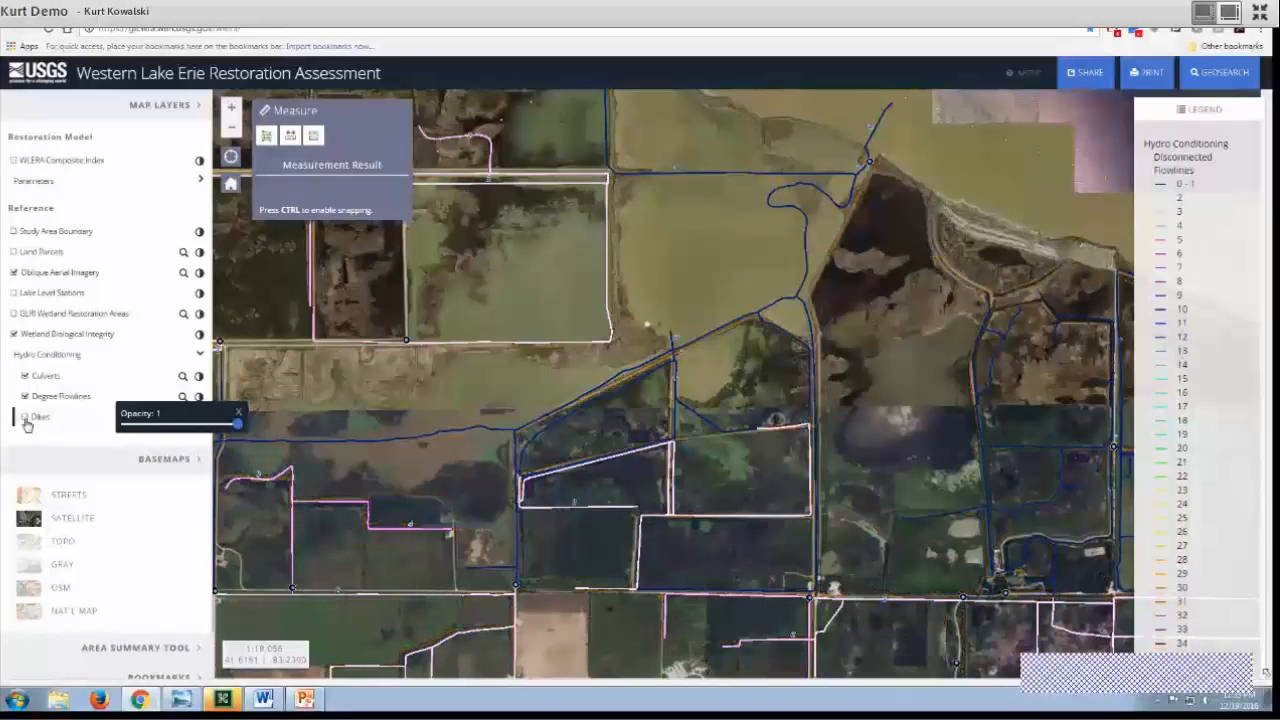
- Collapse the list of basemaps
{"action": "left_click", "coordinate": [71, 468]}
{"action": "scroll", "coordinate": [75, 466], "scroll_direction": "down", "scroll_amount": 1}
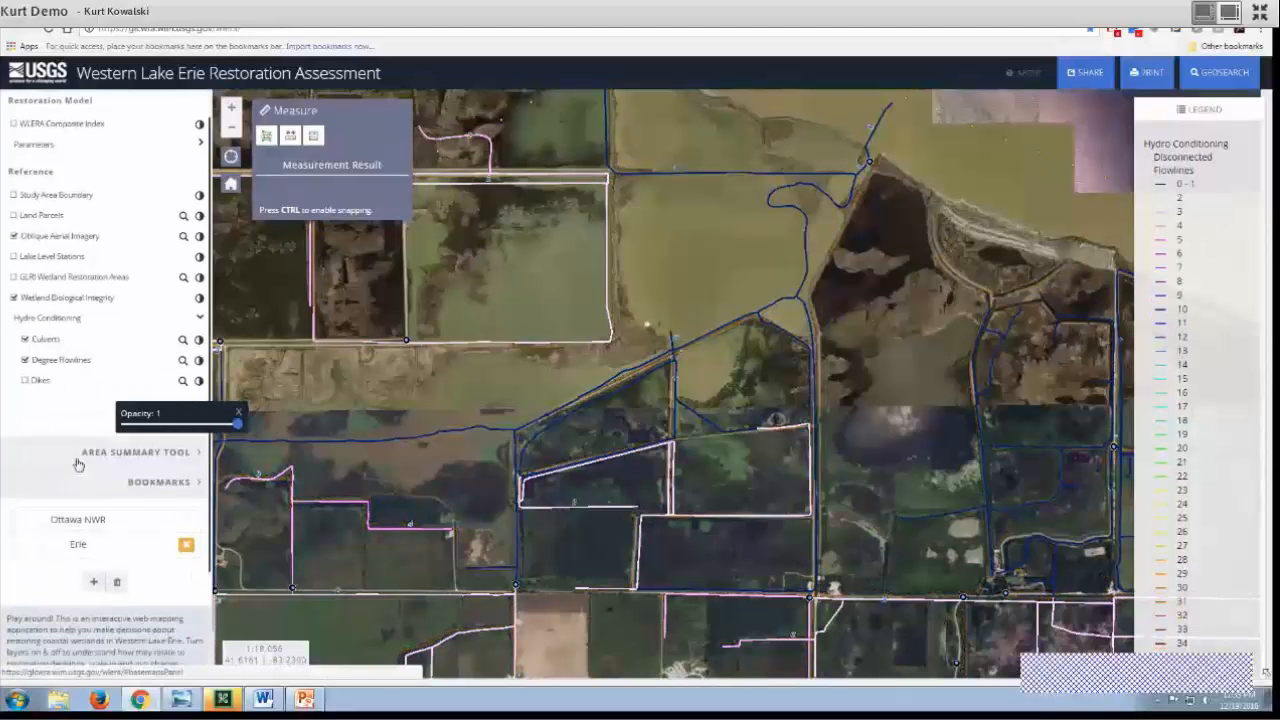
{"action": "scroll", "coordinate": [78, 465], "scroll_direction": "down", "scroll_amount": 1}
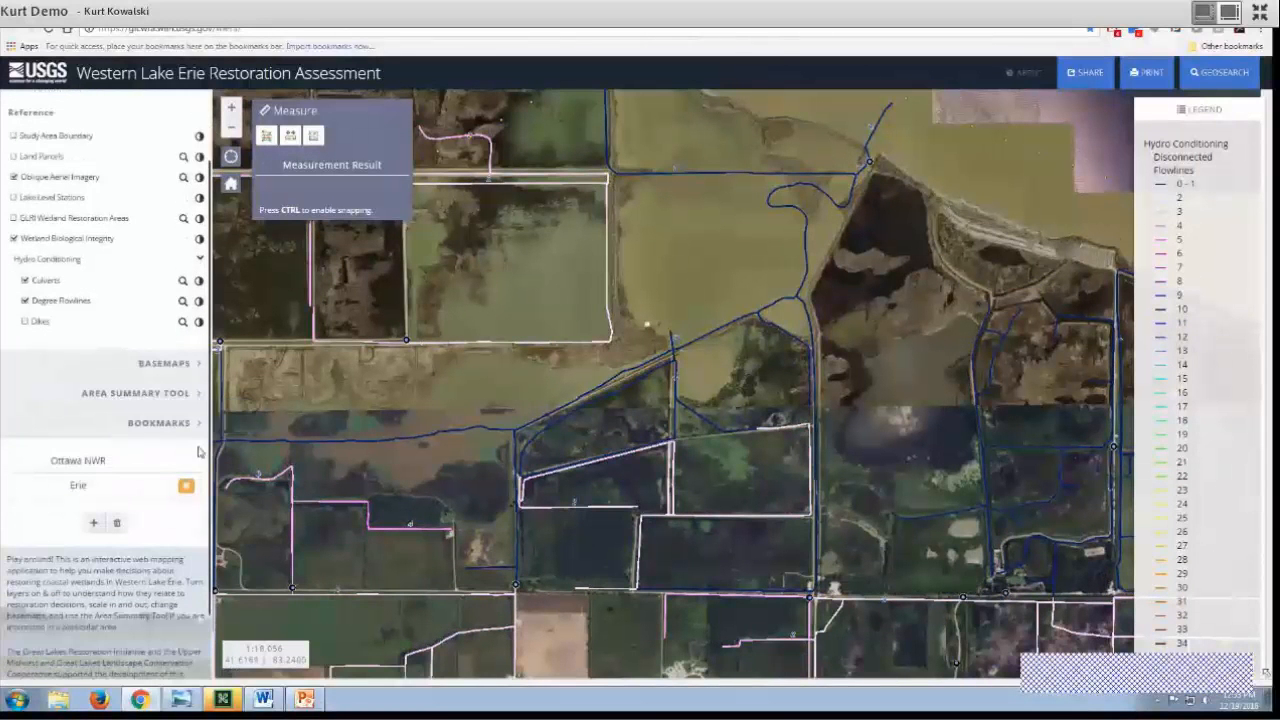
- Draw a five-sided custom area in the Area Summary Tool around the diked wetland cell just south of the diagonal dike's eastern end
{"action": "scroll", "coordinate": [128, 452], "scroll_direction": "down", "scroll_amount": 1}
{"action": "left_click", "coordinate": [132, 345]}
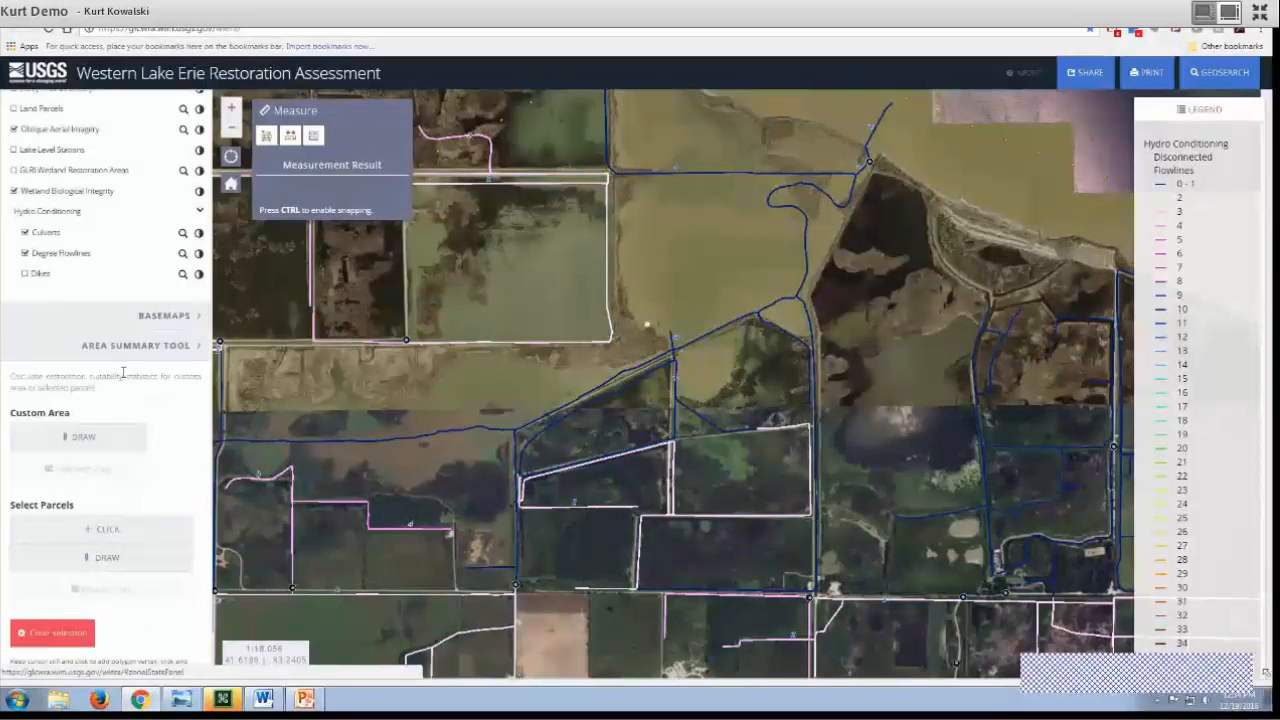
{"action": "scroll", "coordinate": [84, 427], "scroll_direction": "down", "scroll_amount": 1}
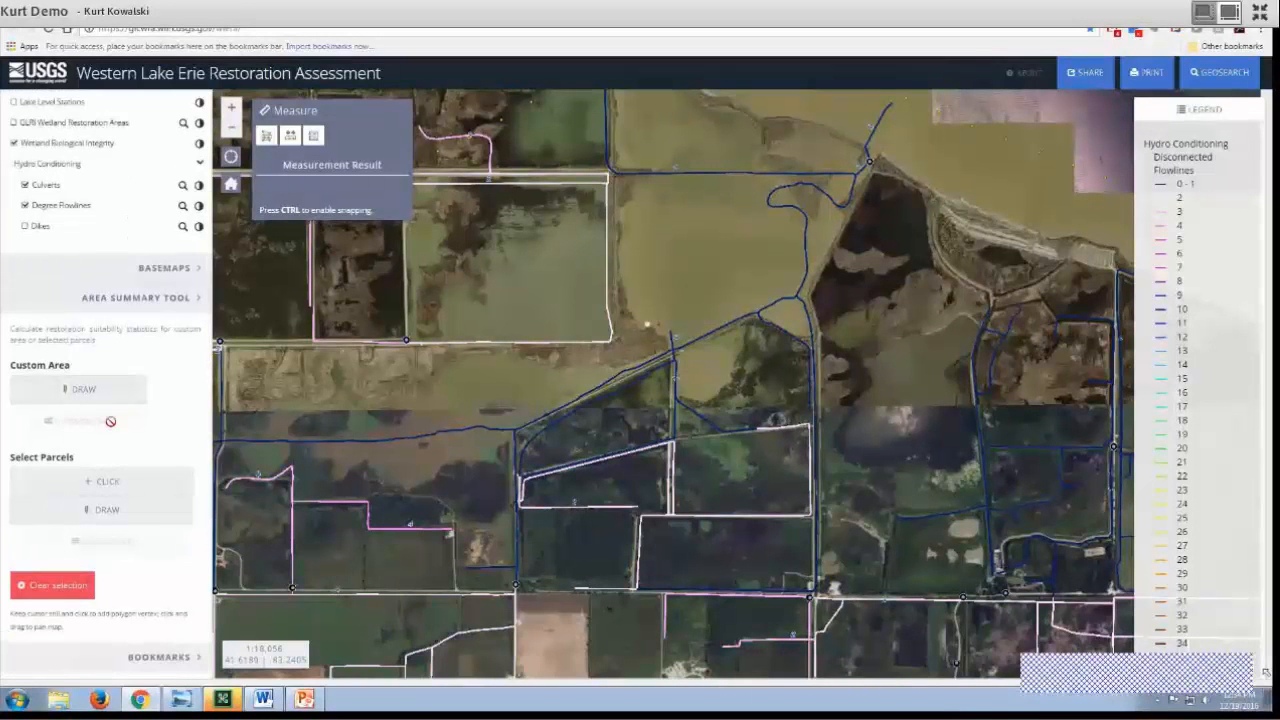
{"action": "left_click", "coordinate": [101, 392]}
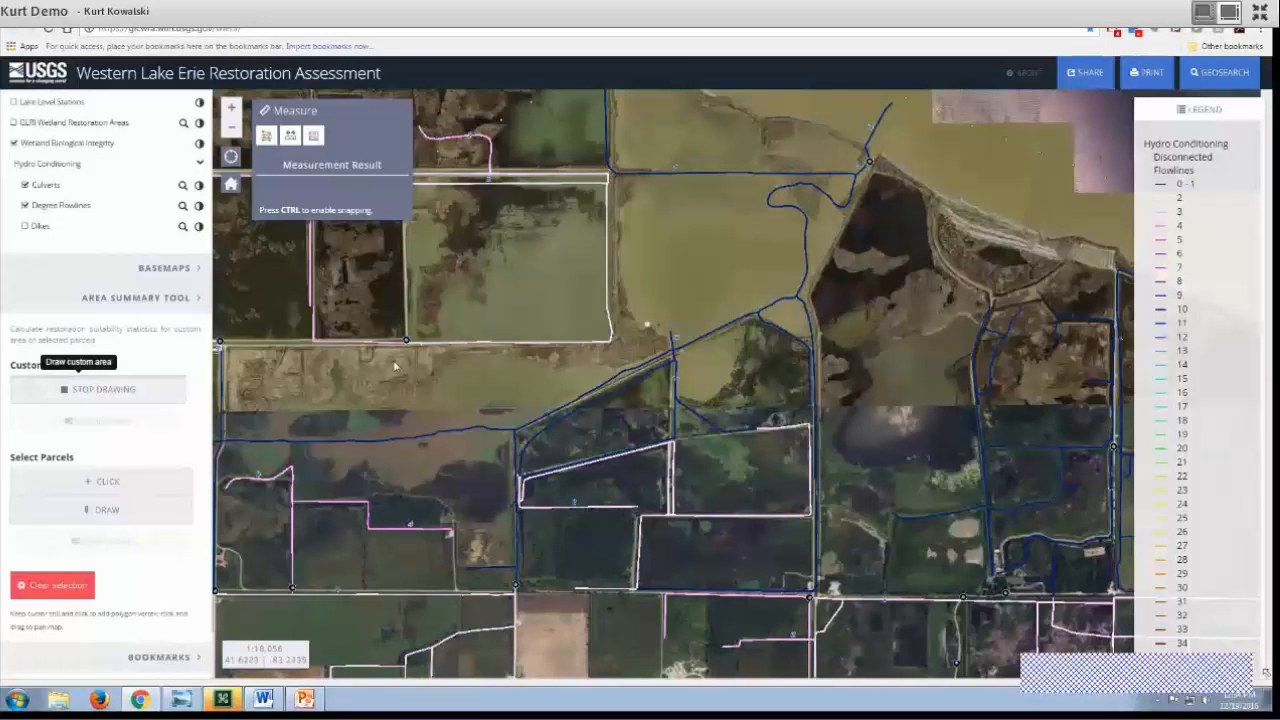
{"action": "left_click", "coordinate": [675, 354]}
{"action": "left_click", "coordinate": [756, 317]}
{"action": "left_click", "coordinate": [810, 350]}
{"action": "left_click", "coordinate": [810, 425]}
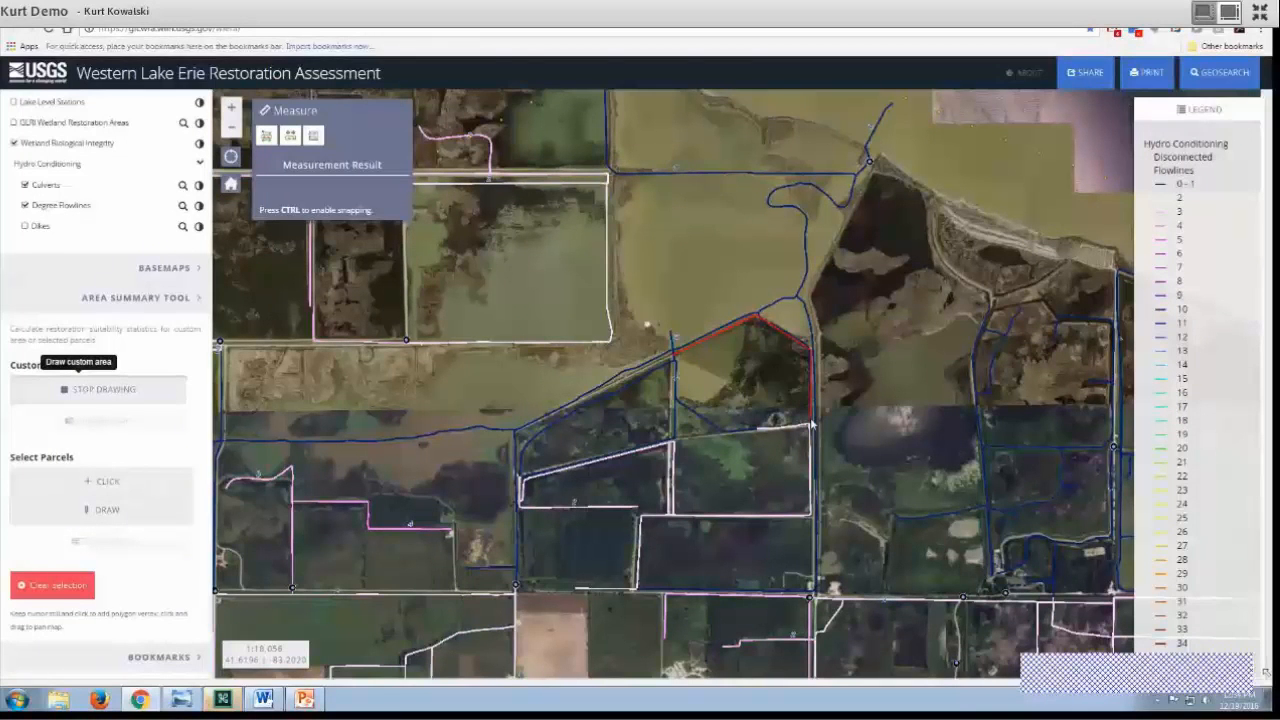
{"action": "double_click", "coordinate": [676, 443]}
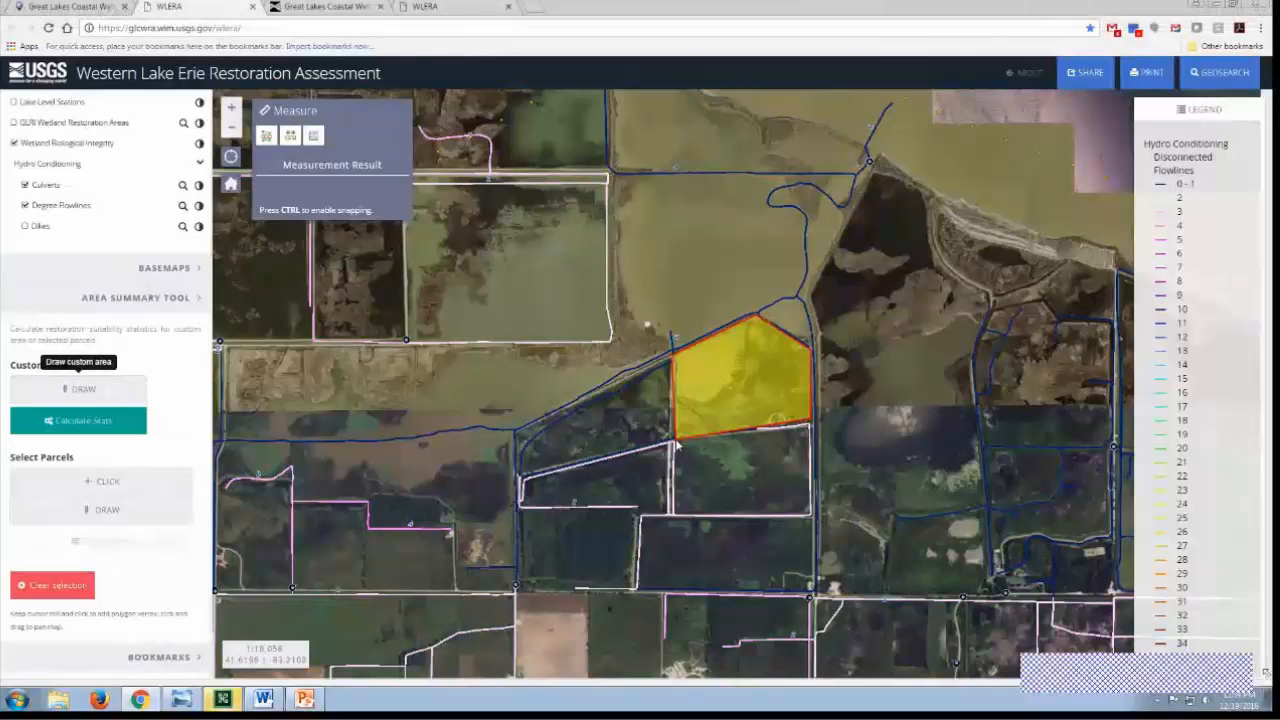
- Calculate the restoration assessment statistics for the custom area, and clear the drawn polygon with parcel picking active
{"action": "left_click", "coordinate": [60, 427]}
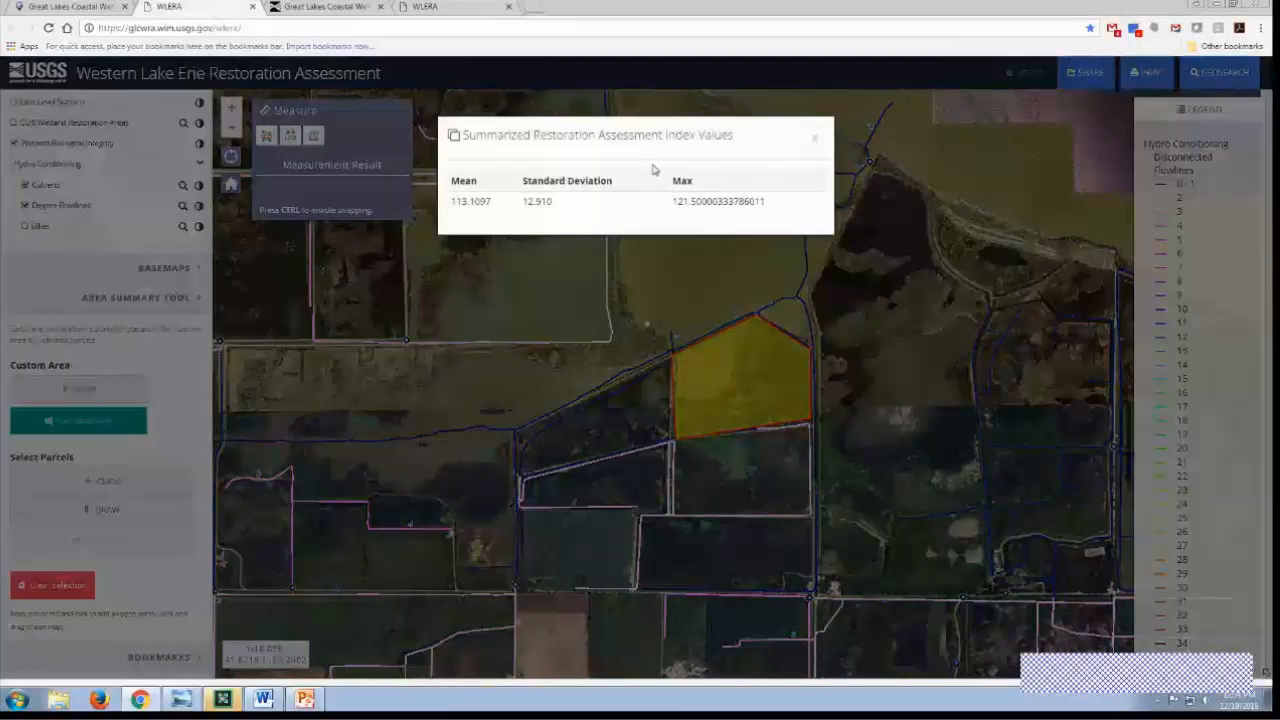
{"action": "left_click", "coordinate": [814, 138]}
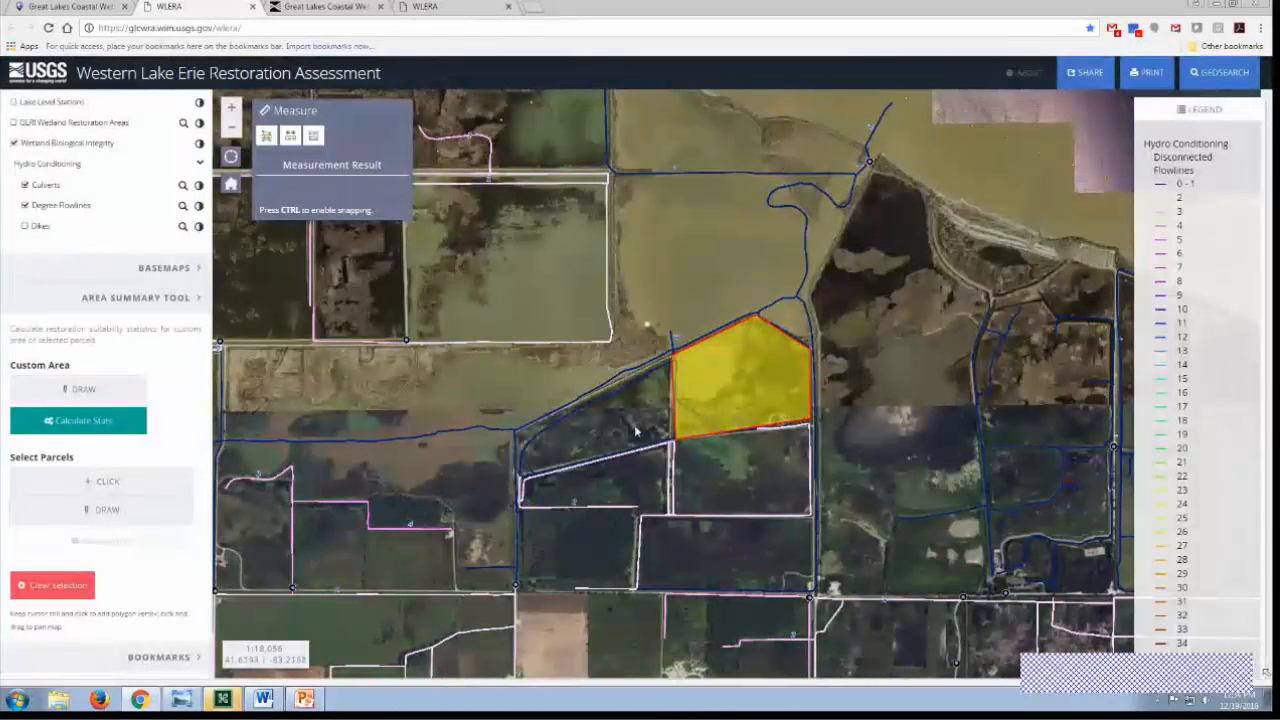
{"action": "left_click", "coordinate": [106, 483]}
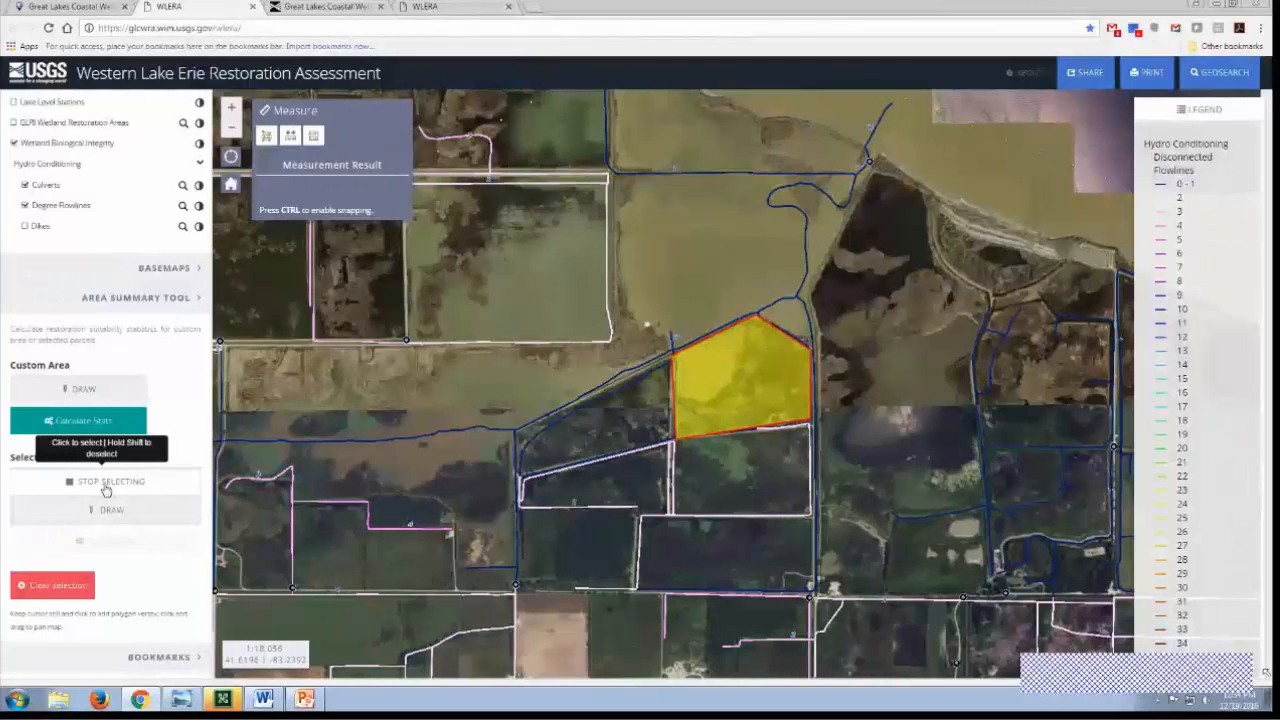
{"action": "left_click", "coordinate": [82, 588]}
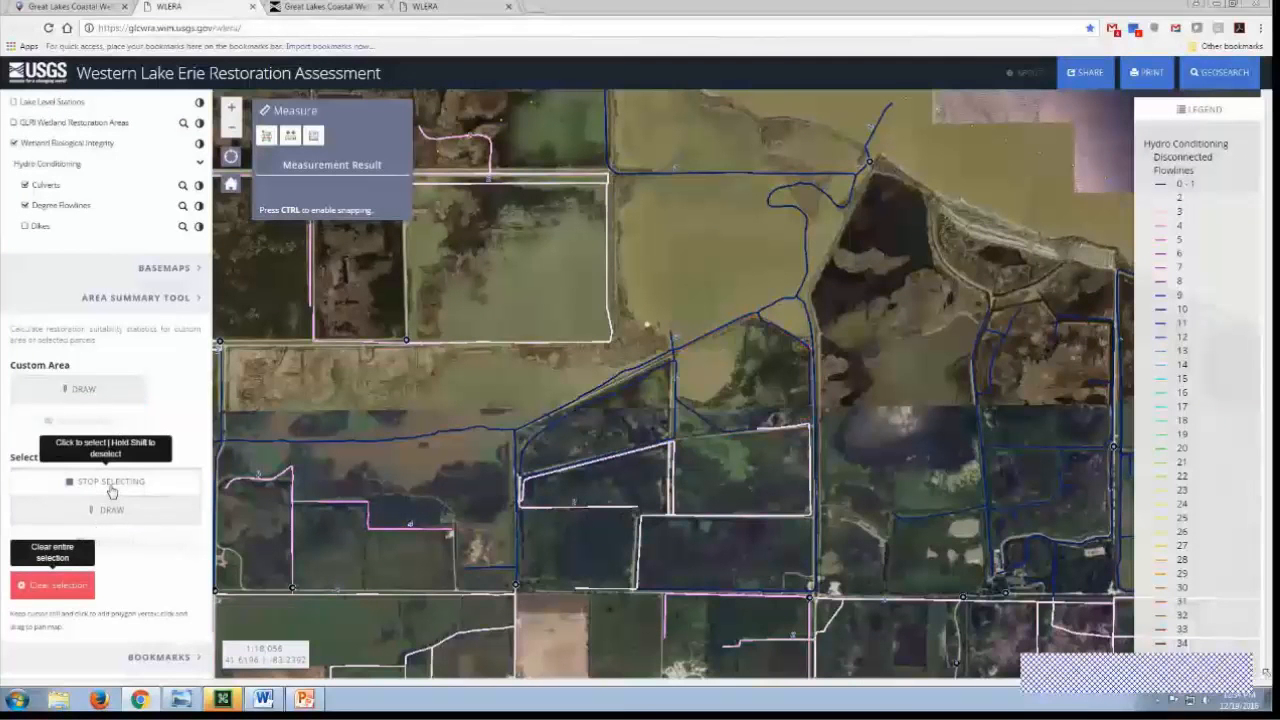
- Select the marsh parcel along the lakeshore, the large parcel south of it, and the adjoining parcel to the west
{"action": "left_click", "coordinate": [909, 326]}
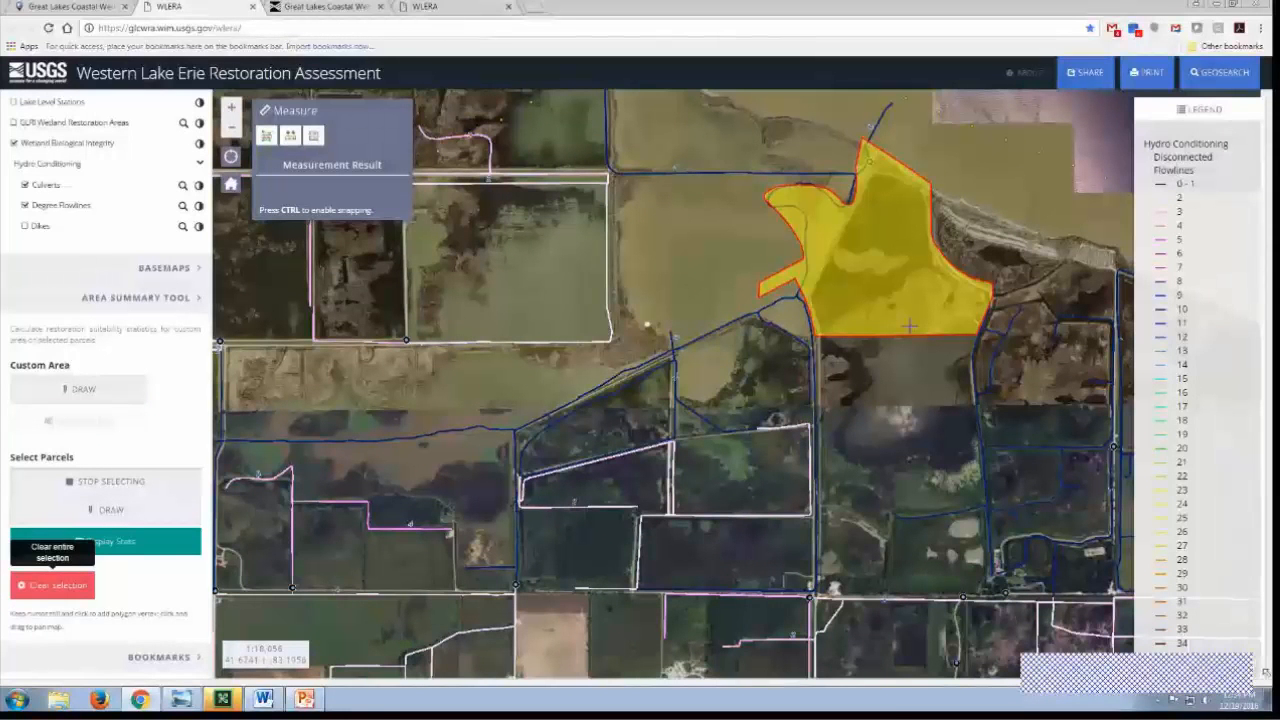
{"action": "left_click", "coordinate": [906, 467]}
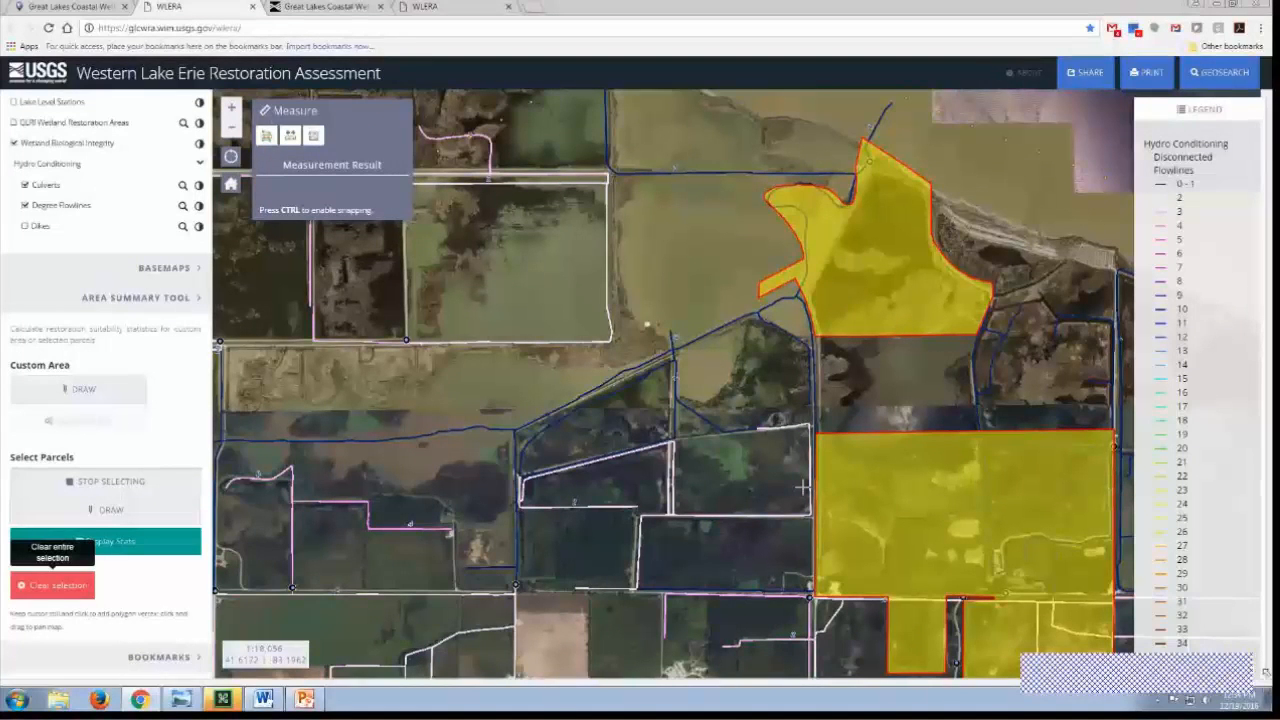
{"action": "left_click", "coordinate": [802, 487]}
- Display the summarized restoration index values for the selected parcels, and clear the entire selection
{"action": "left_click", "coordinate": [149, 549]}
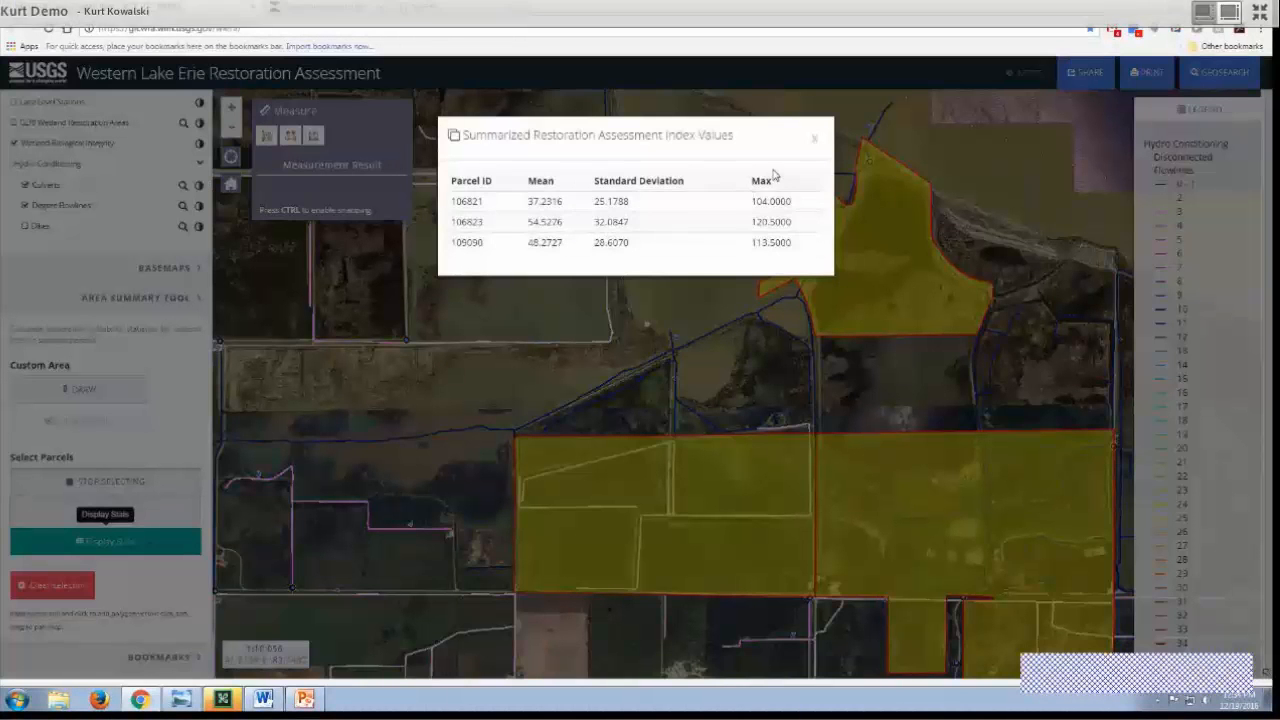
{"action": "left_click", "coordinate": [813, 143]}
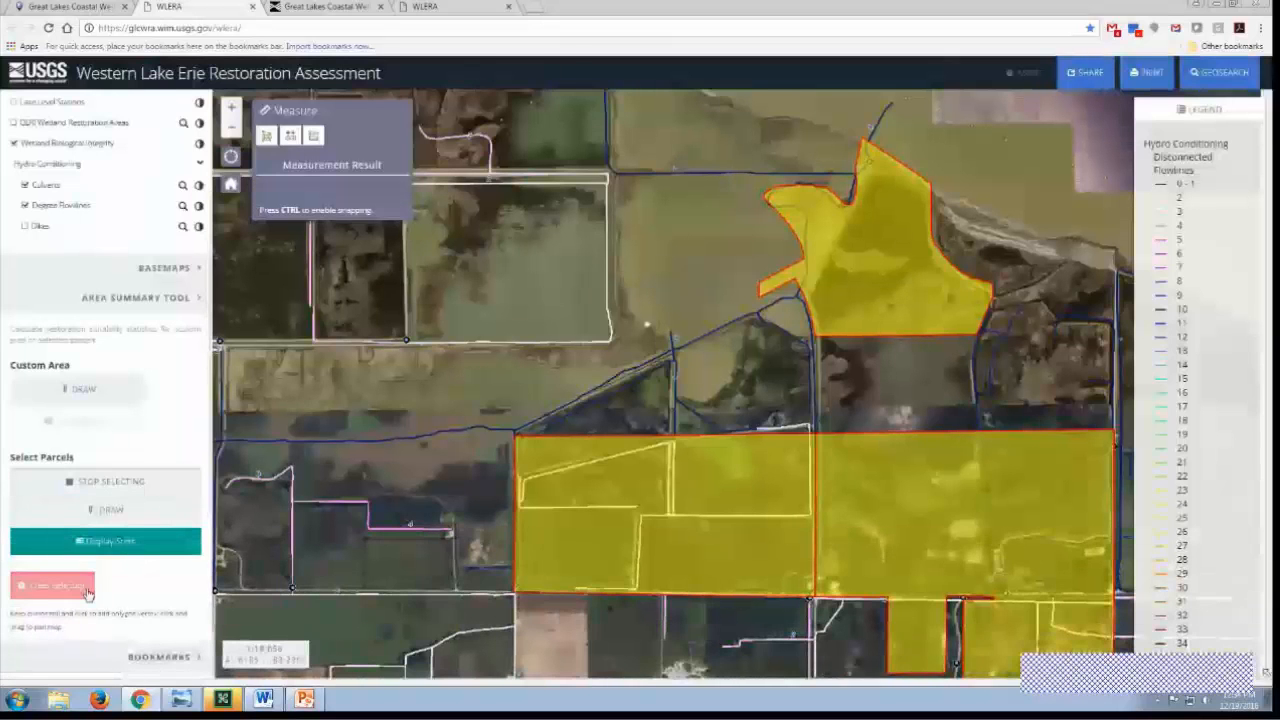
{"action": "left_click", "coordinate": [88, 593]}
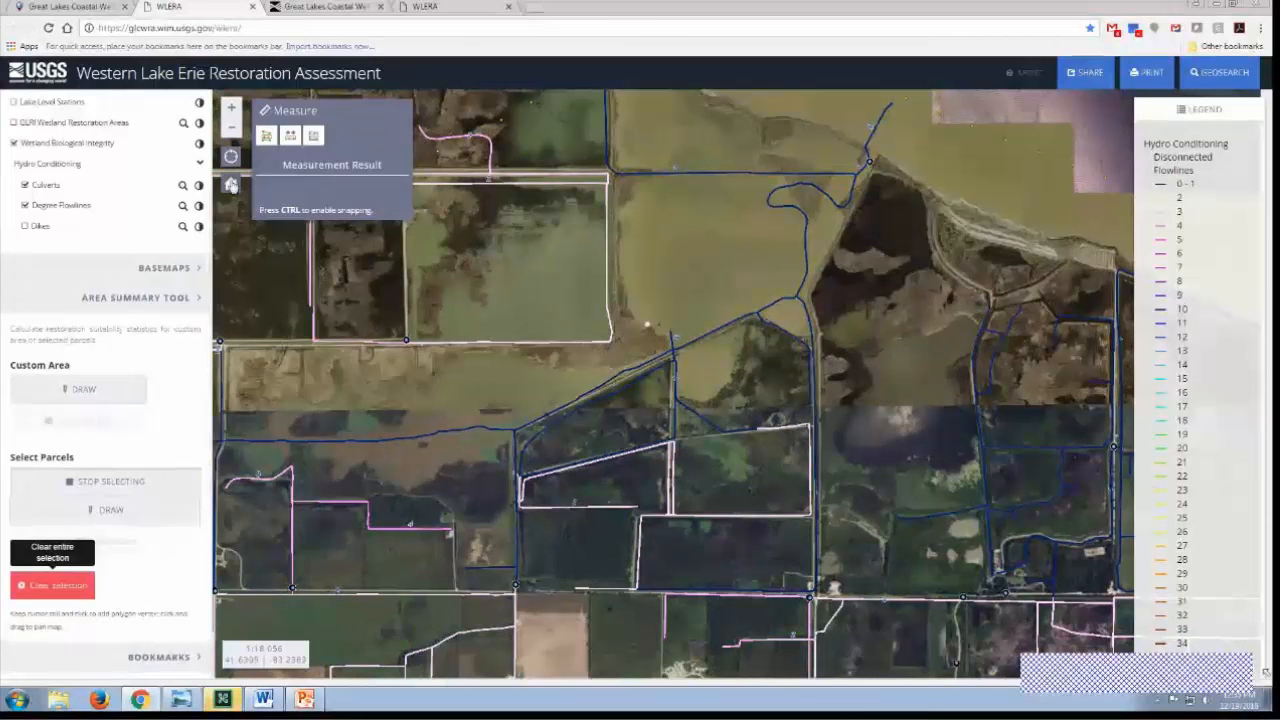
- Display the WLERA Composite Index layer across western Lake Erie, and collapse the Measure tool
{"action": "left_click", "coordinate": [231, 184]}
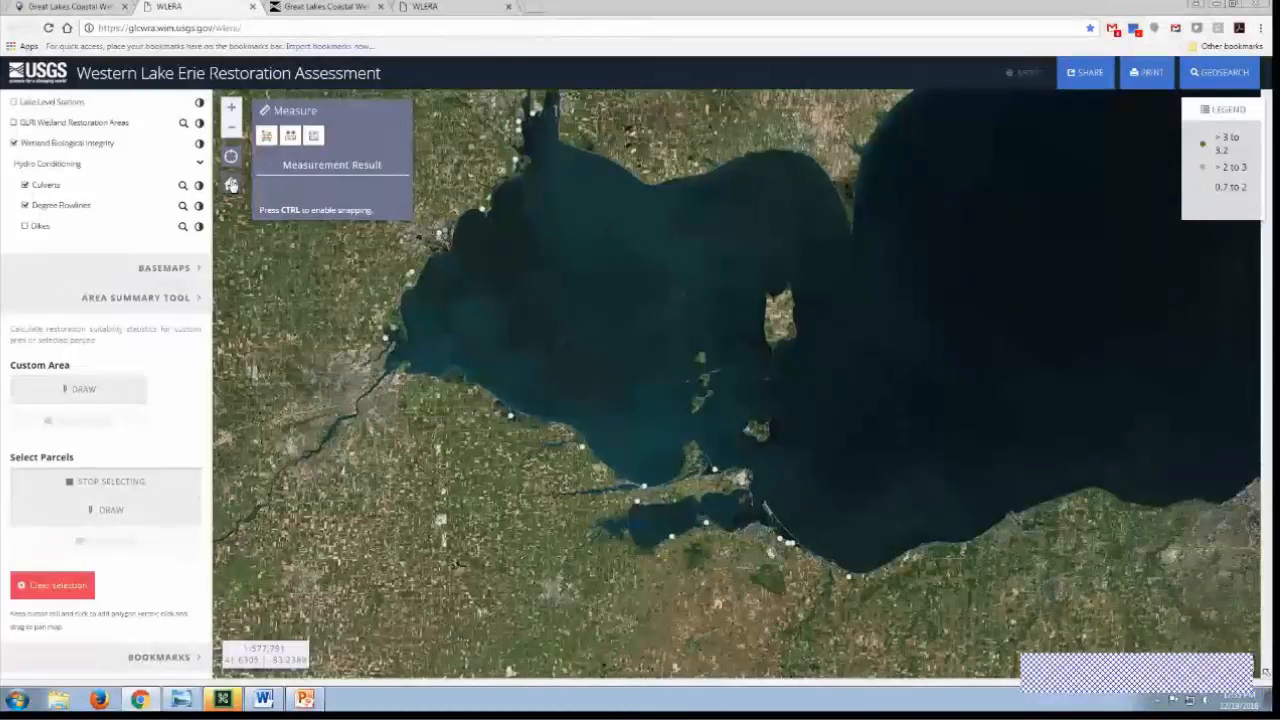
{"action": "scroll", "coordinate": [55, 170], "scroll_direction": "up", "scroll_amount": 2}
{"action": "left_click", "coordinate": [55, 160]}
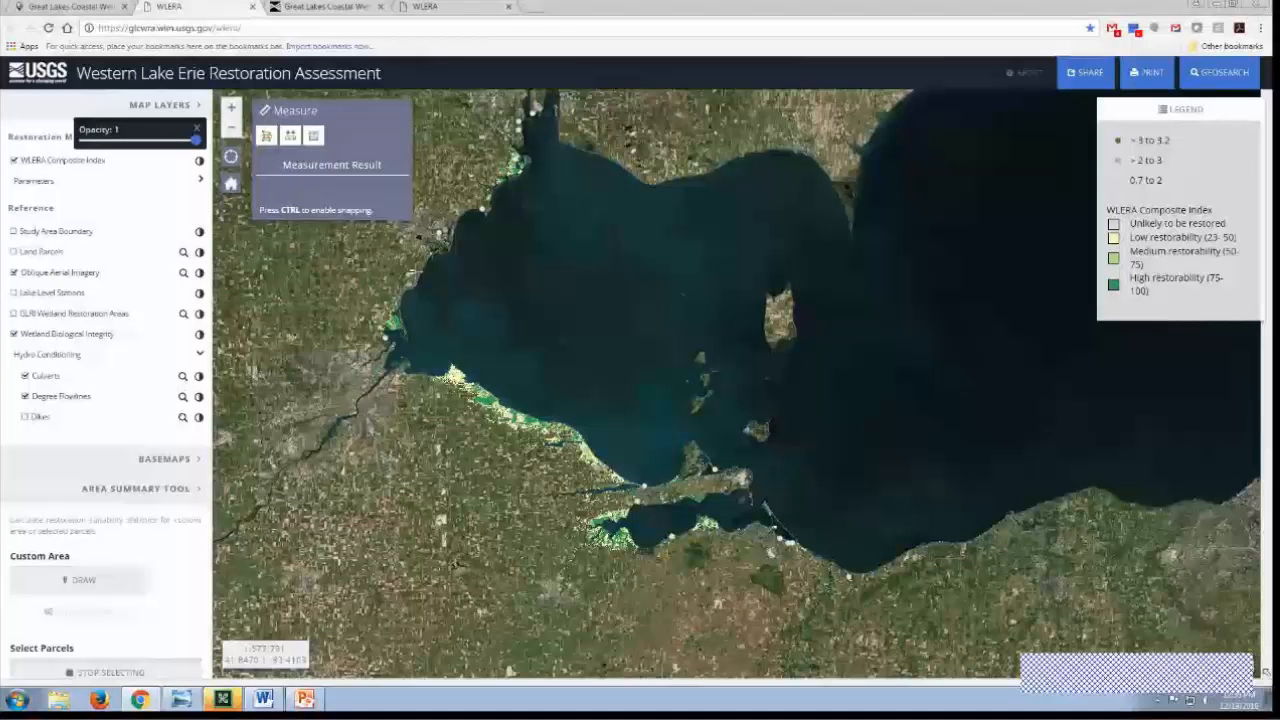
{"action": "scroll", "coordinate": [420, 260], "scroll_direction": "up", "scroll_amount": 1}
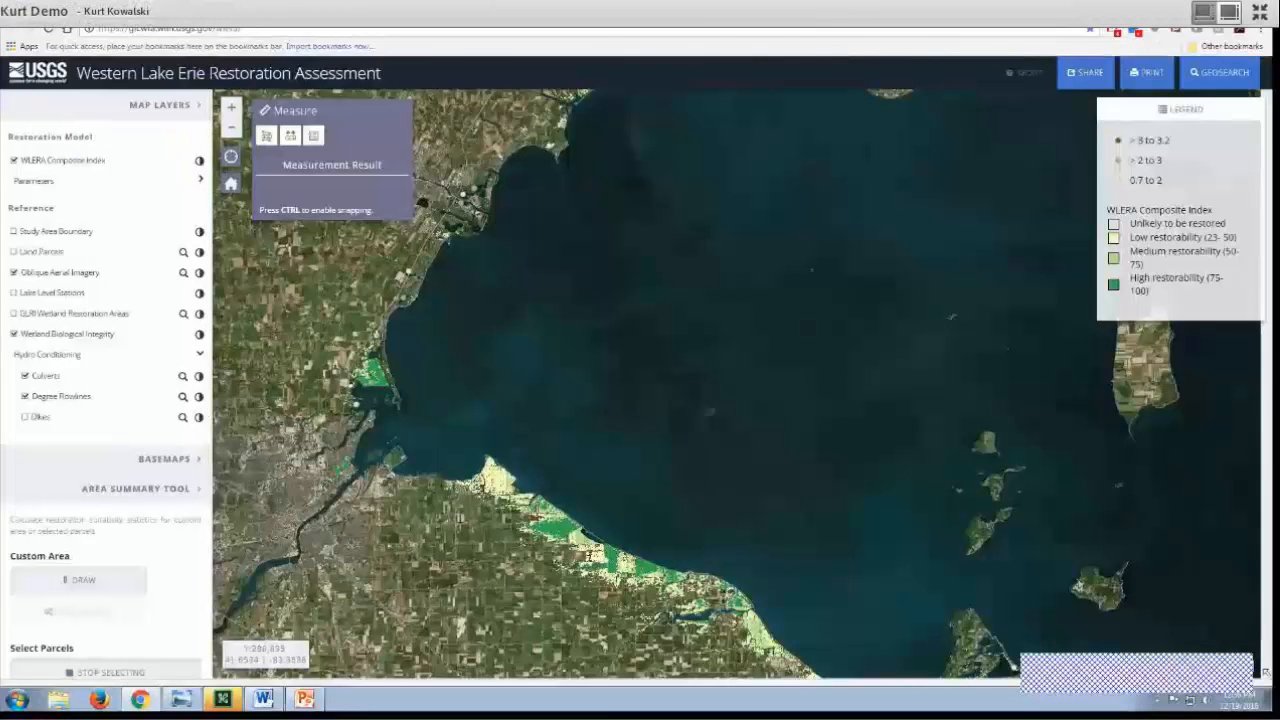
{"action": "left_click", "coordinate": [311, 111]}
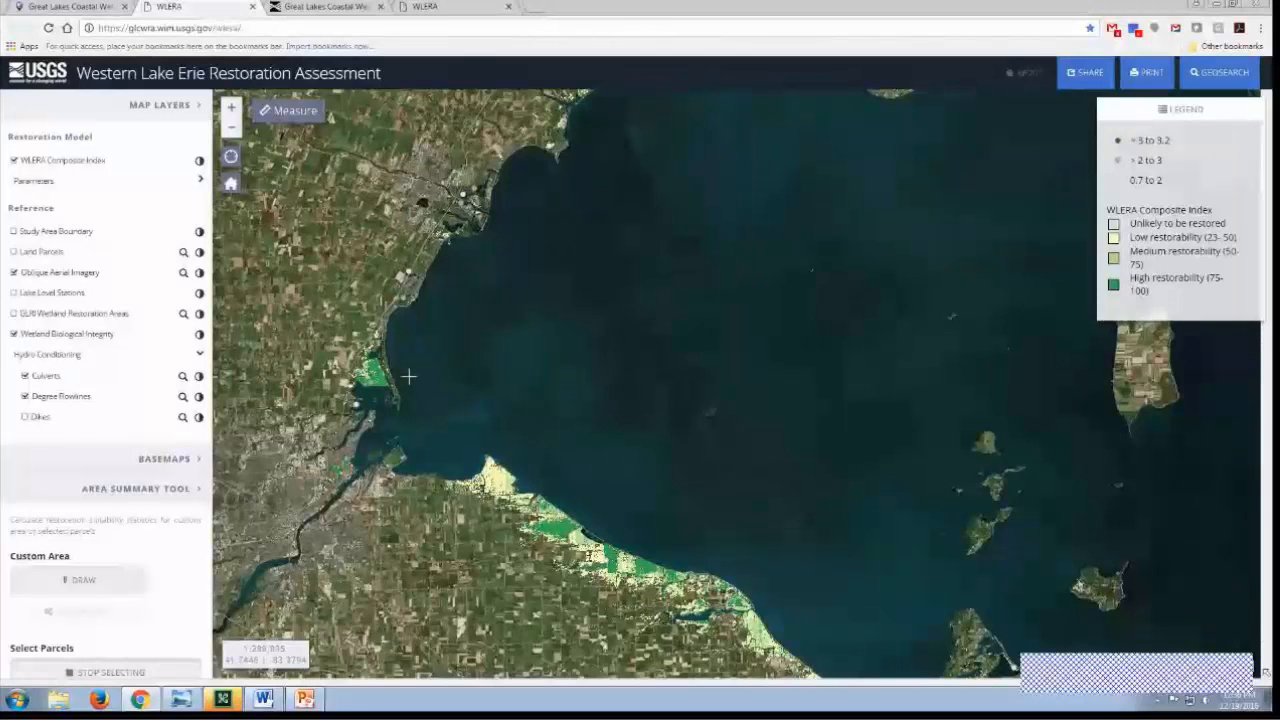
{"action": "left_click", "coordinate": [232, 186]}
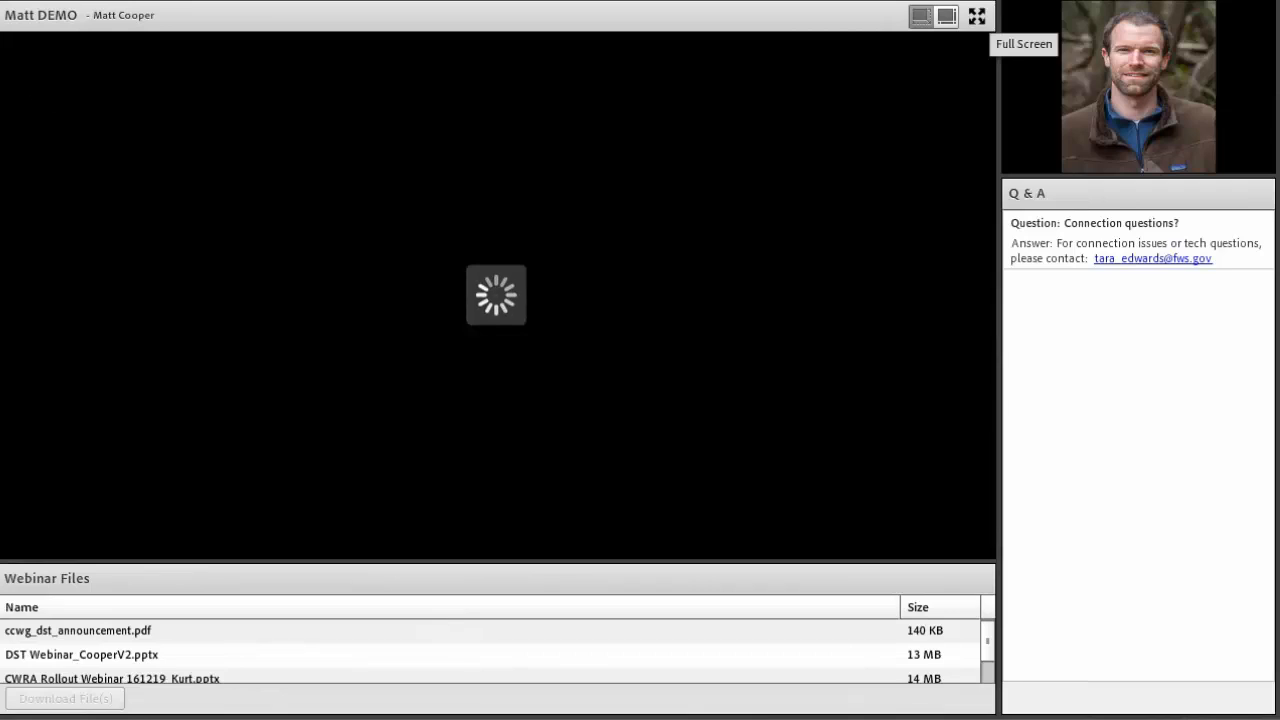
- Show the shared demo in full screen and maximize the PowerPoint window with the DST webinar presentation
{"action": "left_click", "coordinate": [976, 16]}
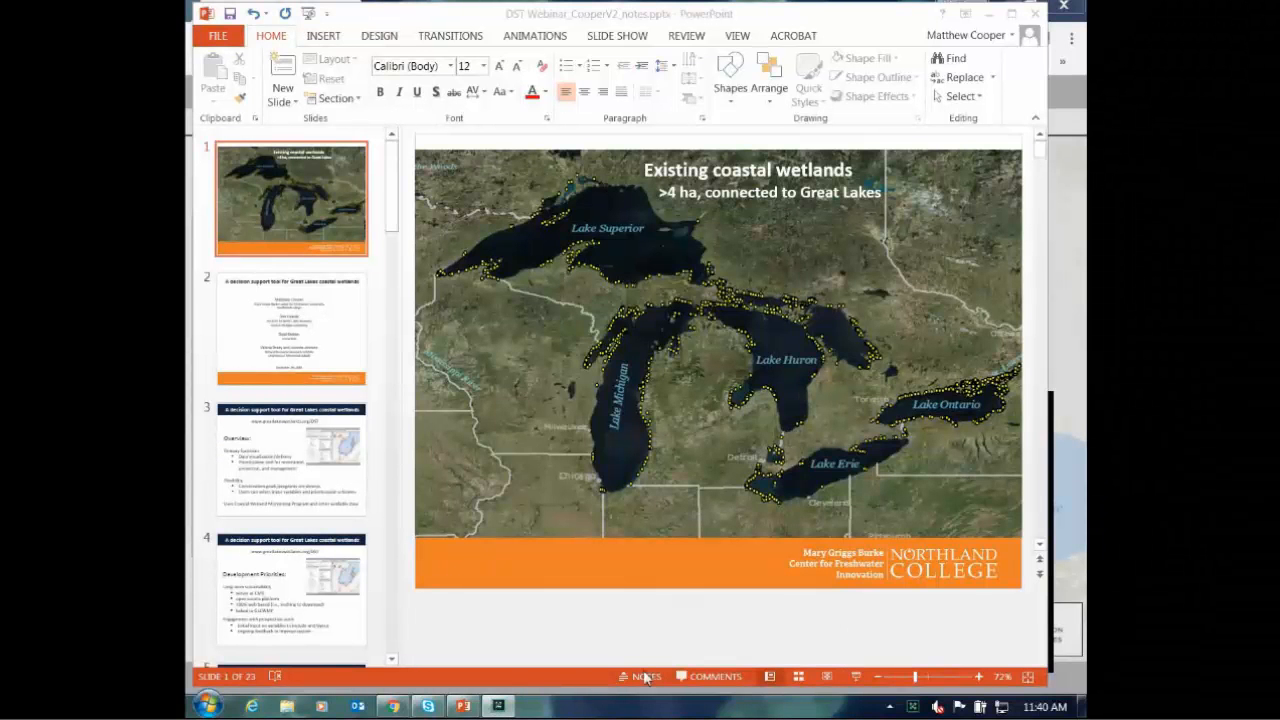
{"action": "left_click", "coordinate": [856, 678]}
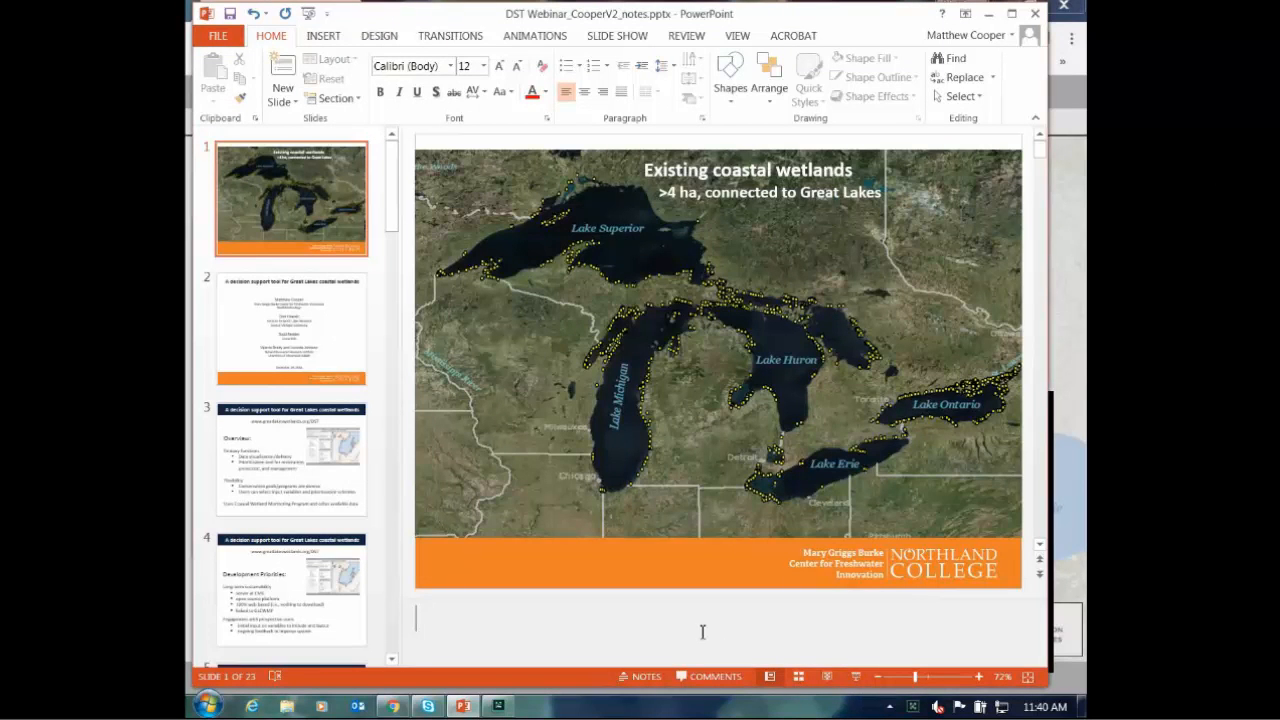
{"action": "left_click", "coordinate": [1011, 14]}
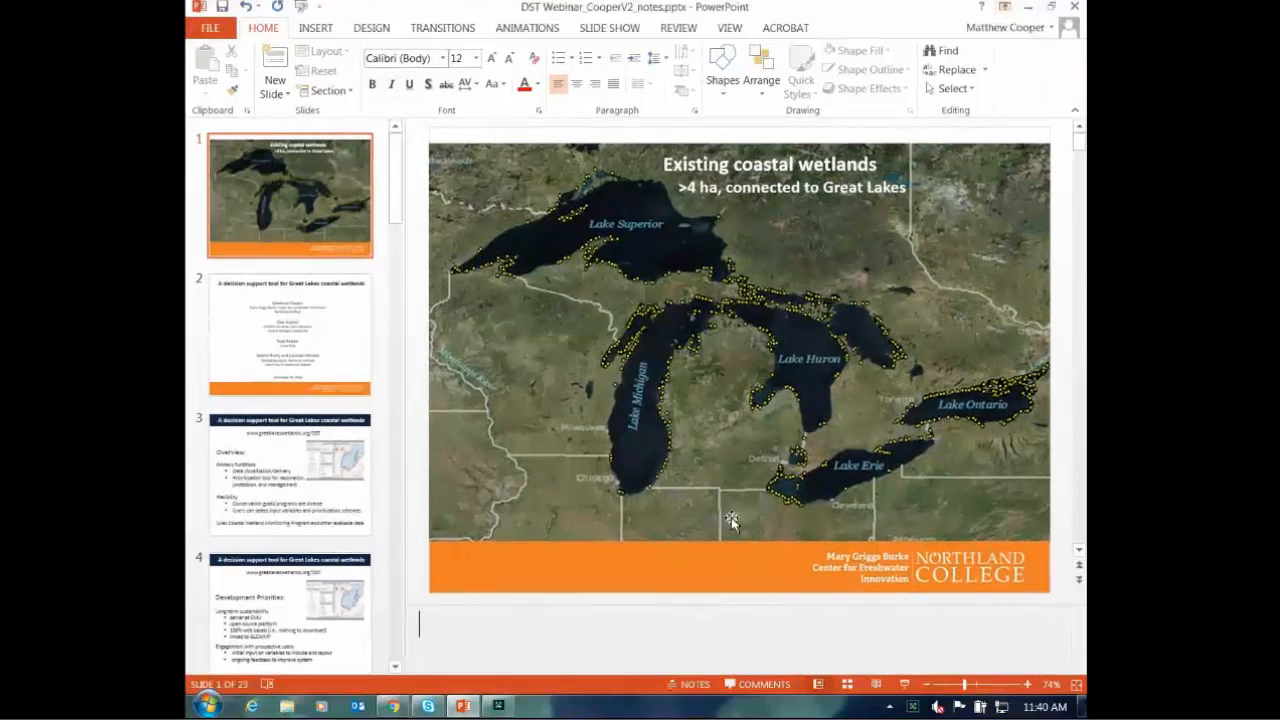
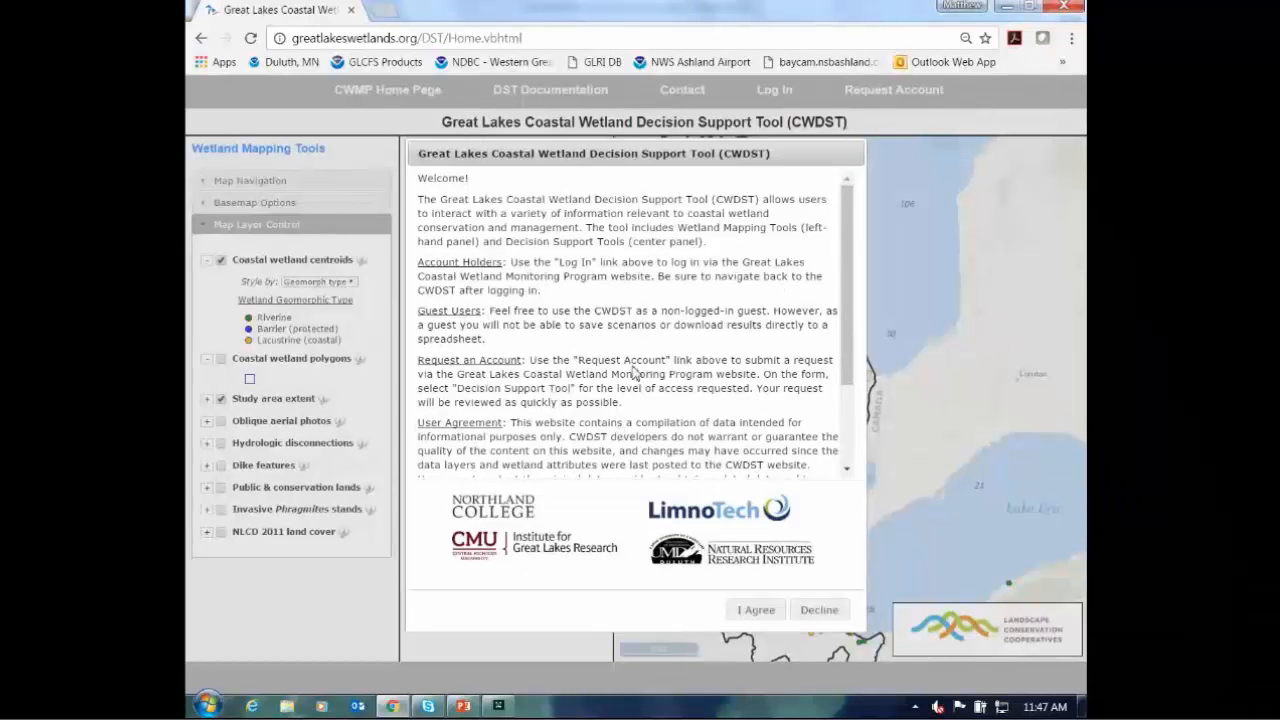
- Accept the CWDST user agreement, and open the account request form to examine its levels of access
{"action": "left_click", "coordinate": [755, 611]}
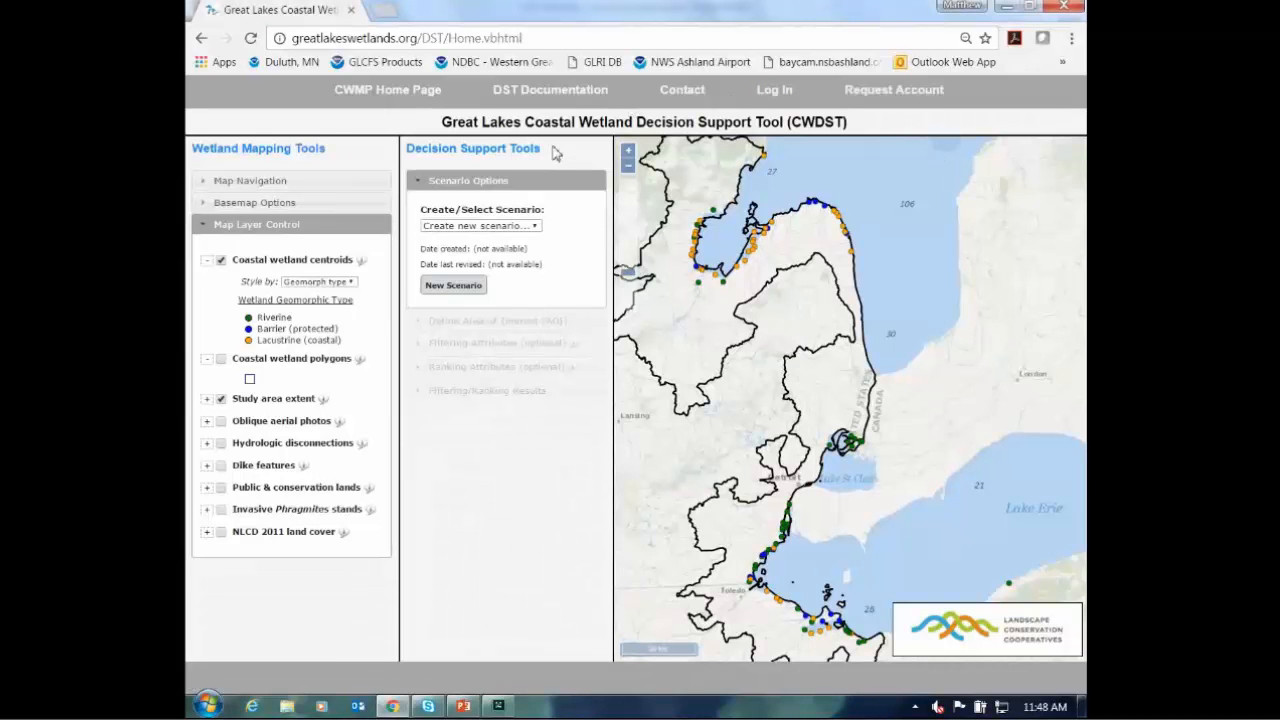
{"action": "left_click", "coordinate": [903, 93]}
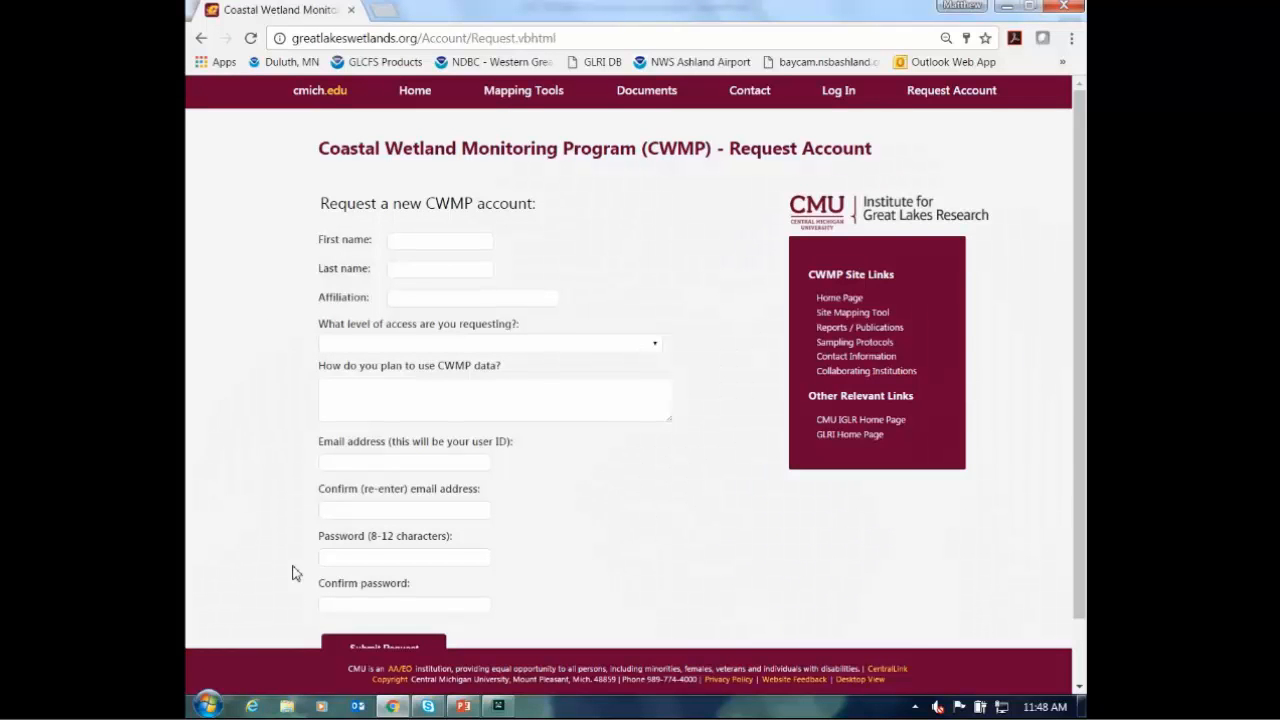
{"action": "scroll", "coordinate": [291, 571], "scroll_direction": "down", "scroll_amount": 1}
{"action": "scroll", "coordinate": [543, 583], "scroll_direction": "up", "scroll_amount": 1}
{"action": "left_click", "coordinate": [656, 345]}
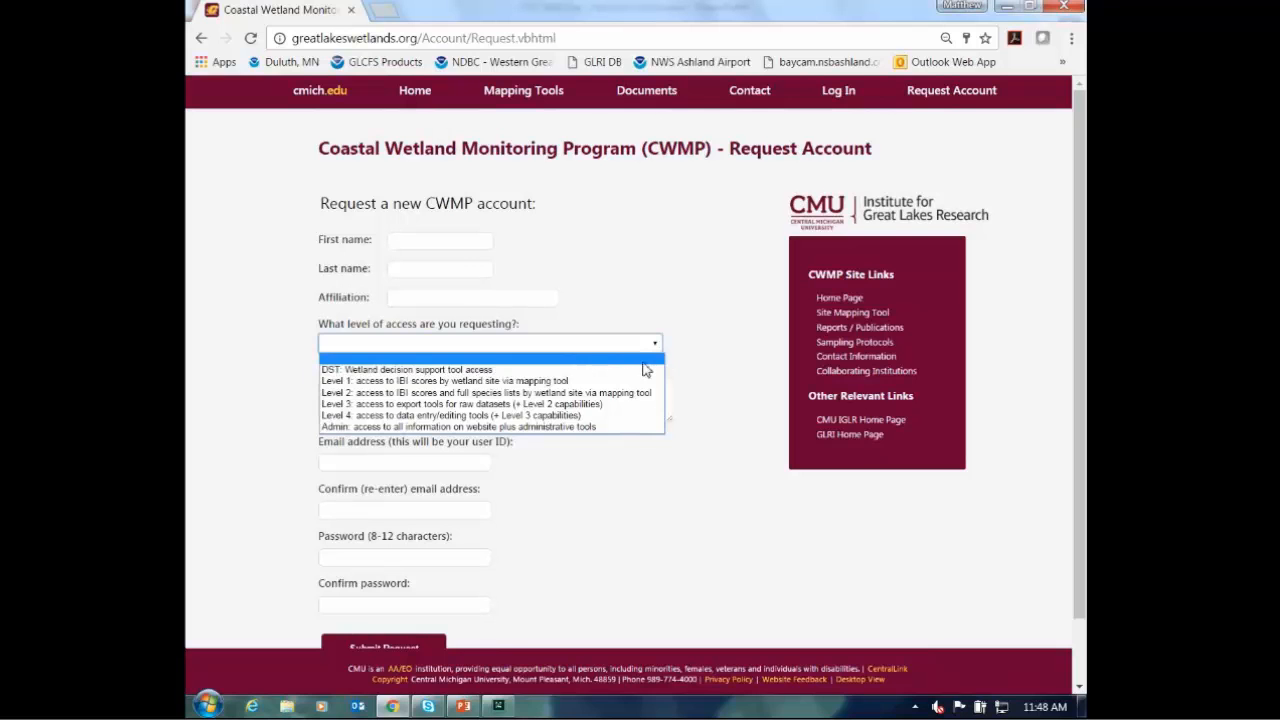
{"action": "left_click", "coordinate": [704, 361]}
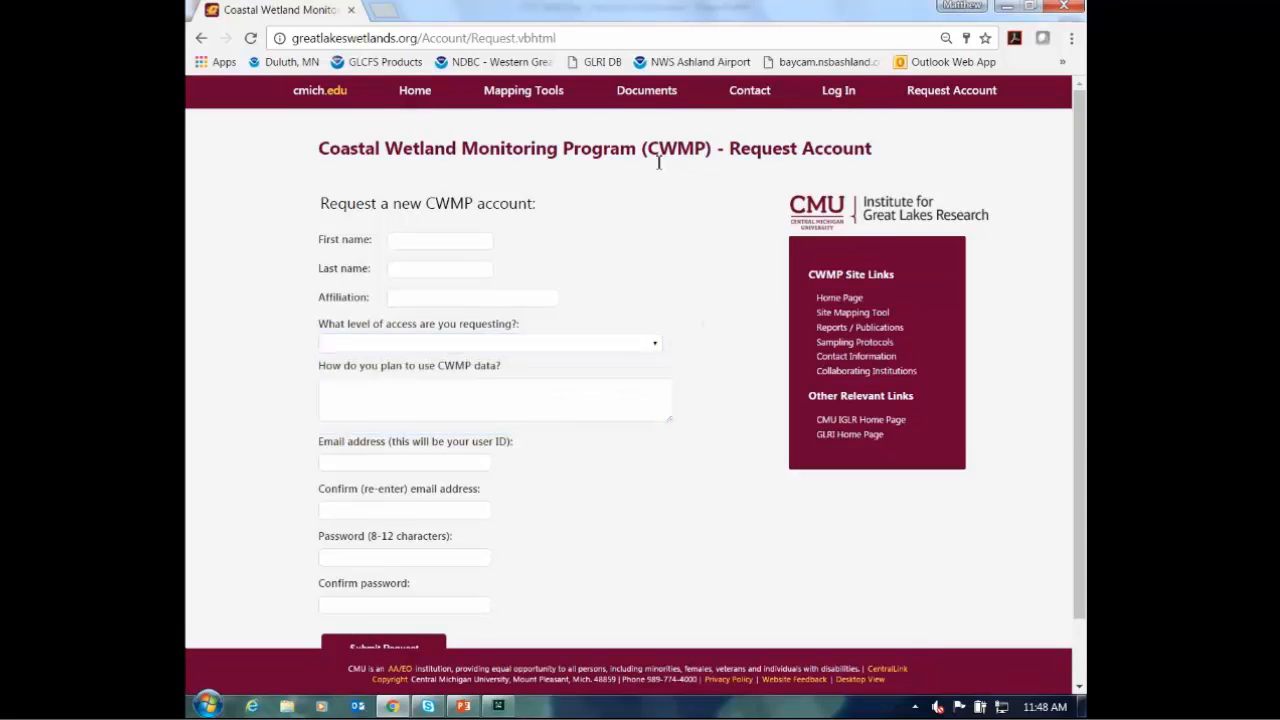
- Log in to the existing CWMP account with the saved credentials and open the Decision Support Tool
{"action": "left_click", "coordinate": [838, 91]}
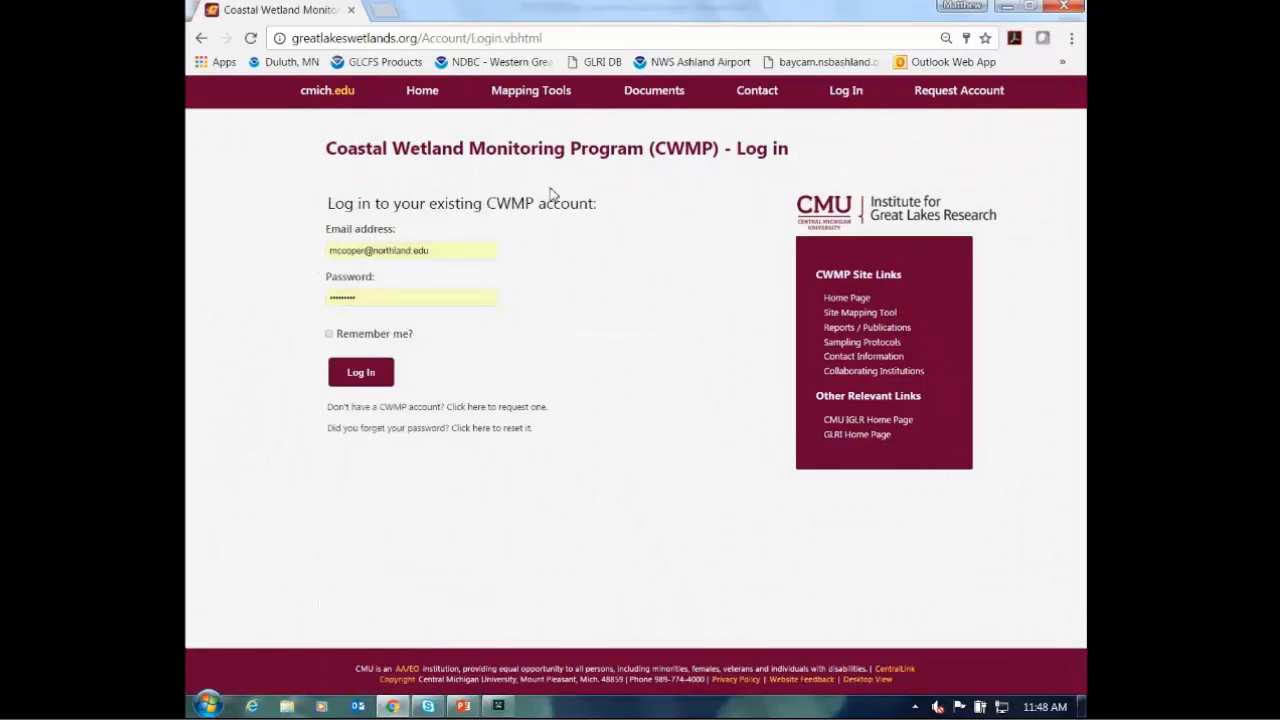
{"action": "left_click", "coordinate": [364, 374]}
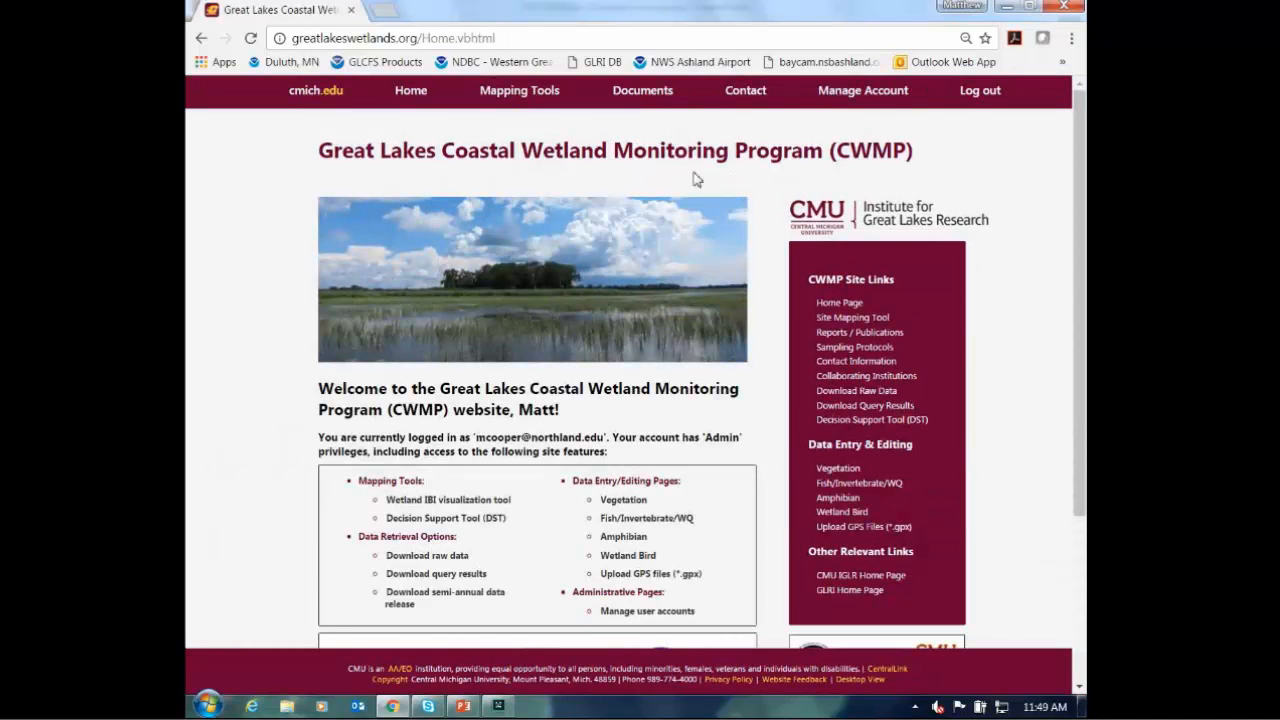
{"action": "mouse_move", "coordinate": [519, 92]}
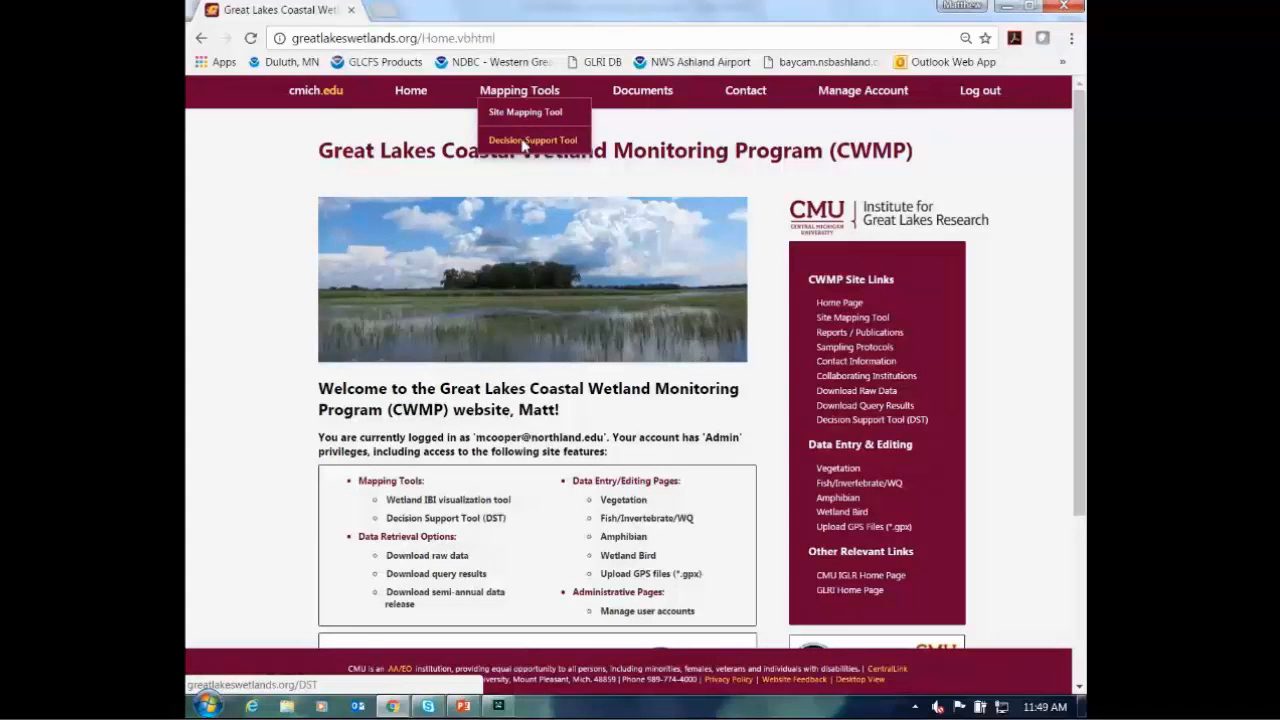
{"action": "left_click", "coordinate": [524, 142]}
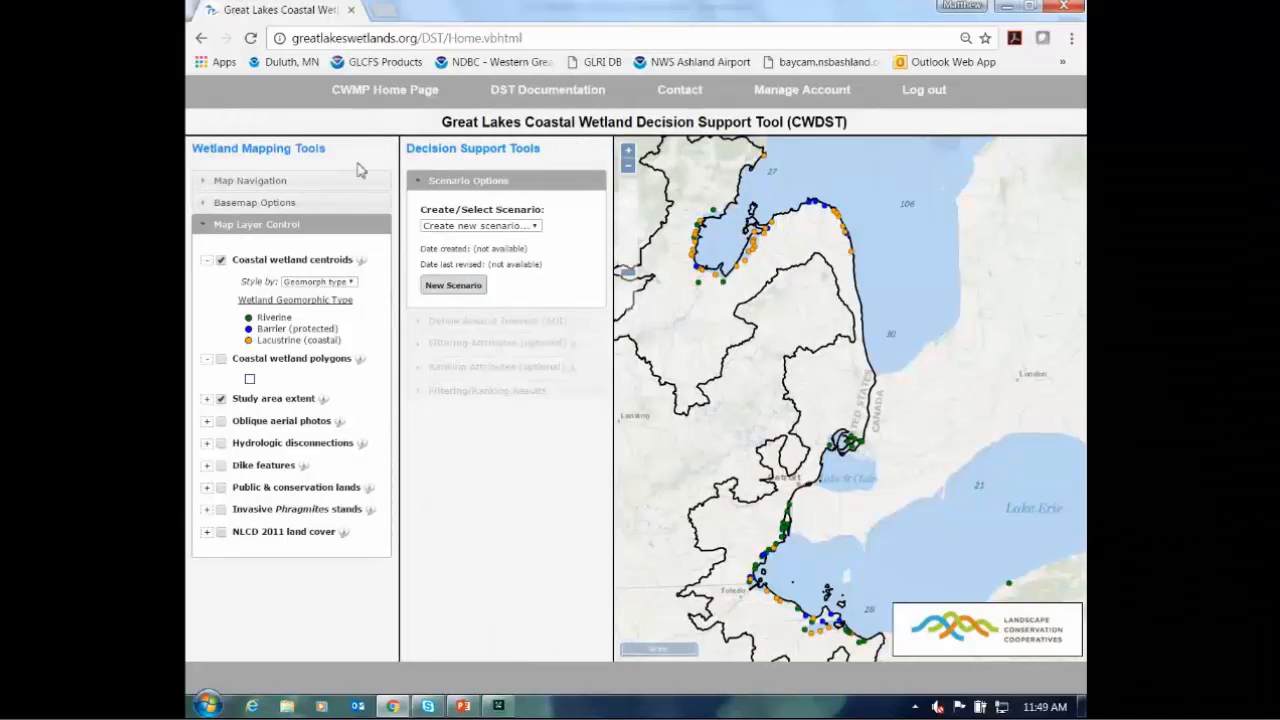
- Examine the wetland site choices in the map navigation options, and expand the basemap options in their place
{"action": "left_click", "coordinate": [250, 181]}
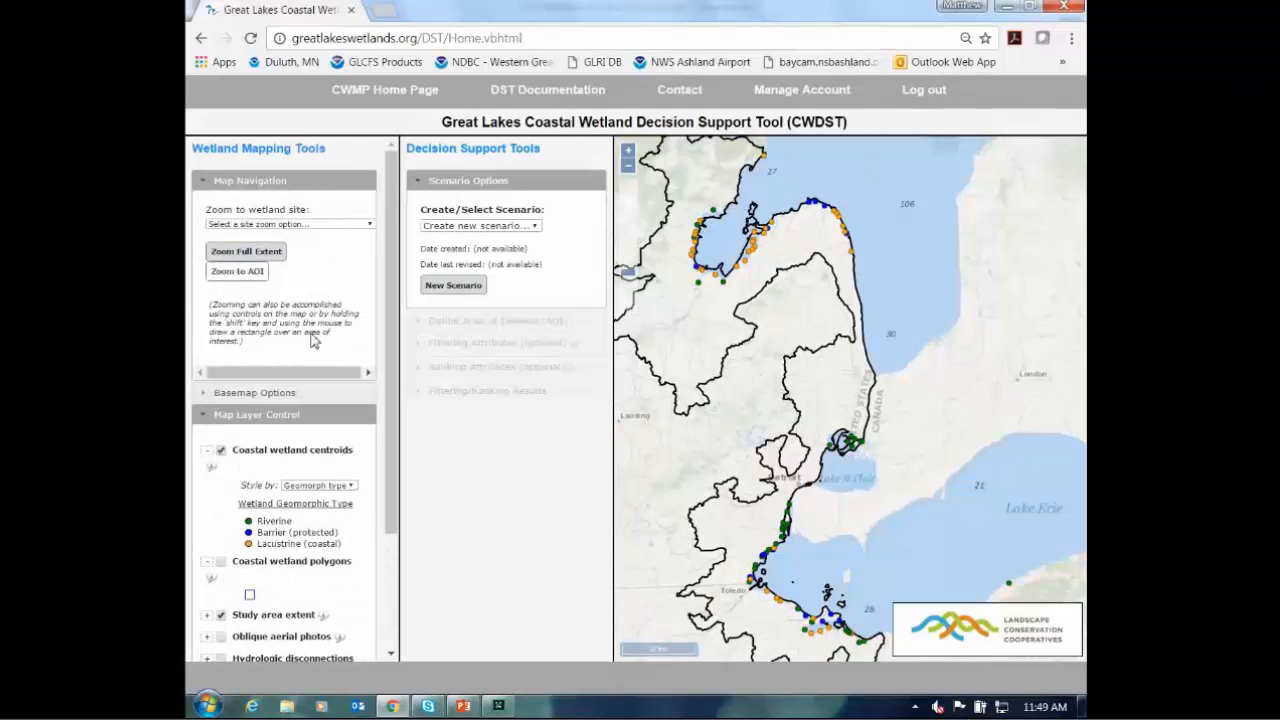
{"action": "left_click", "coordinate": [276, 225]}
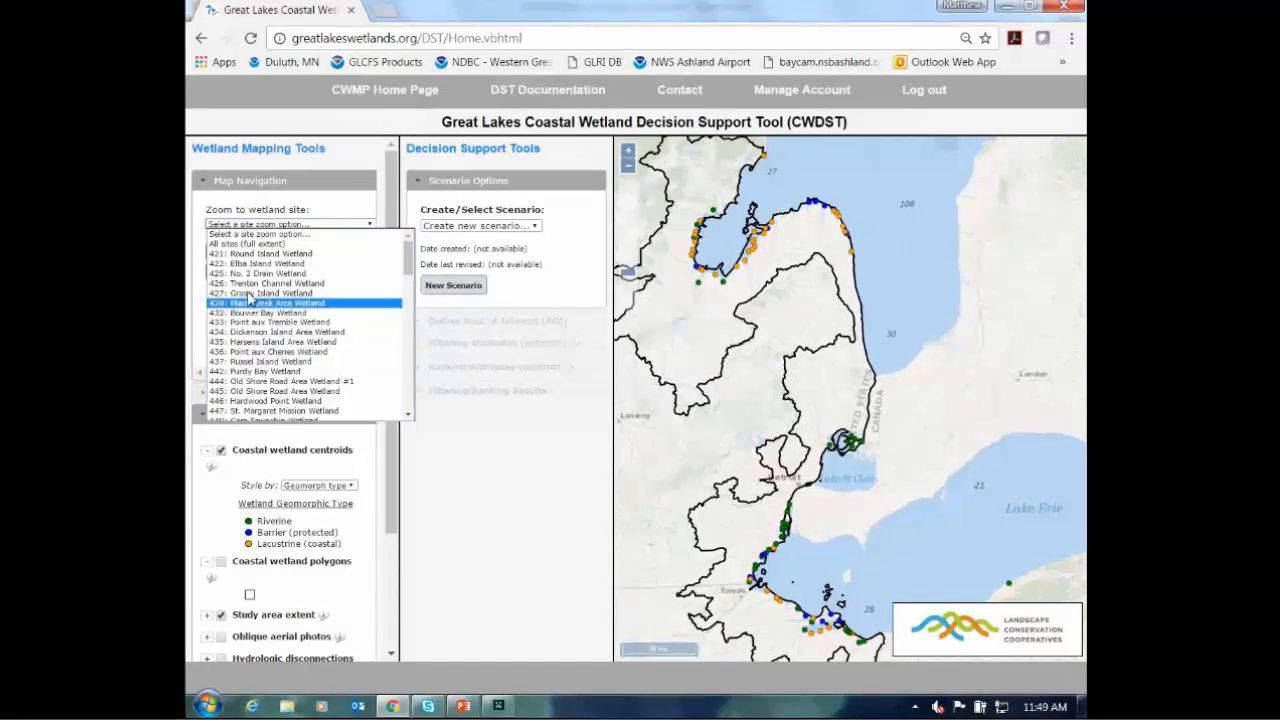
{"action": "left_click", "coordinate": [290, 211]}
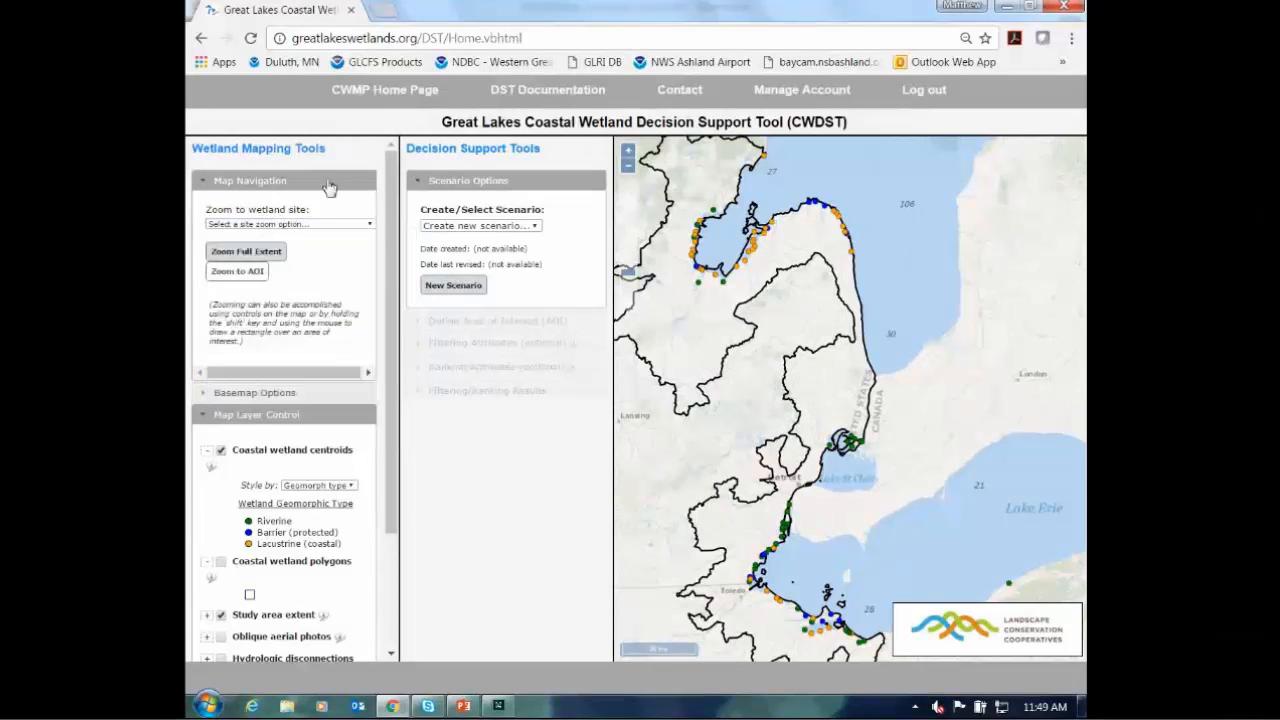
{"action": "left_click", "coordinate": [320, 183]}
{"action": "left_click", "coordinate": [276, 205]}
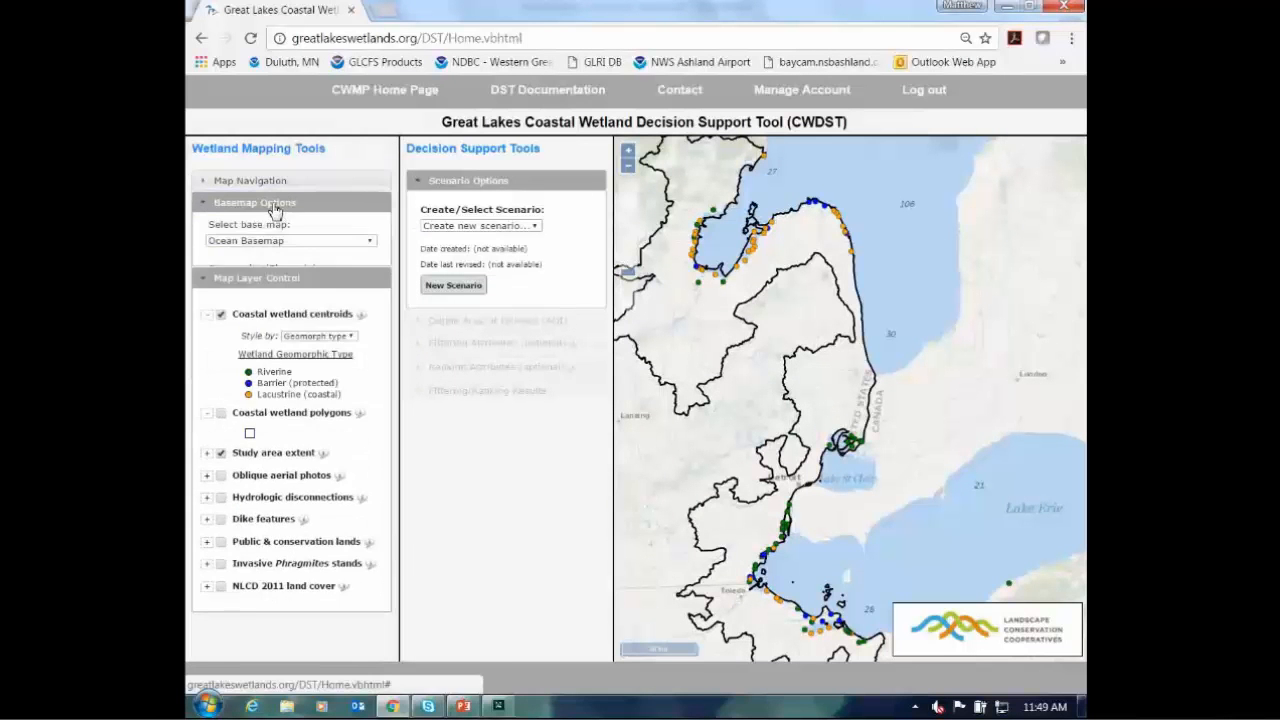
- Examine the available base maps, keep the Ocean Basemap and collapse the basemap options
{"action": "left_click", "coordinate": [360, 255]}
{"action": "left_click", "coordinate": [321, 246]}
{"action": "left_click", "coordinate": [286, 205]}
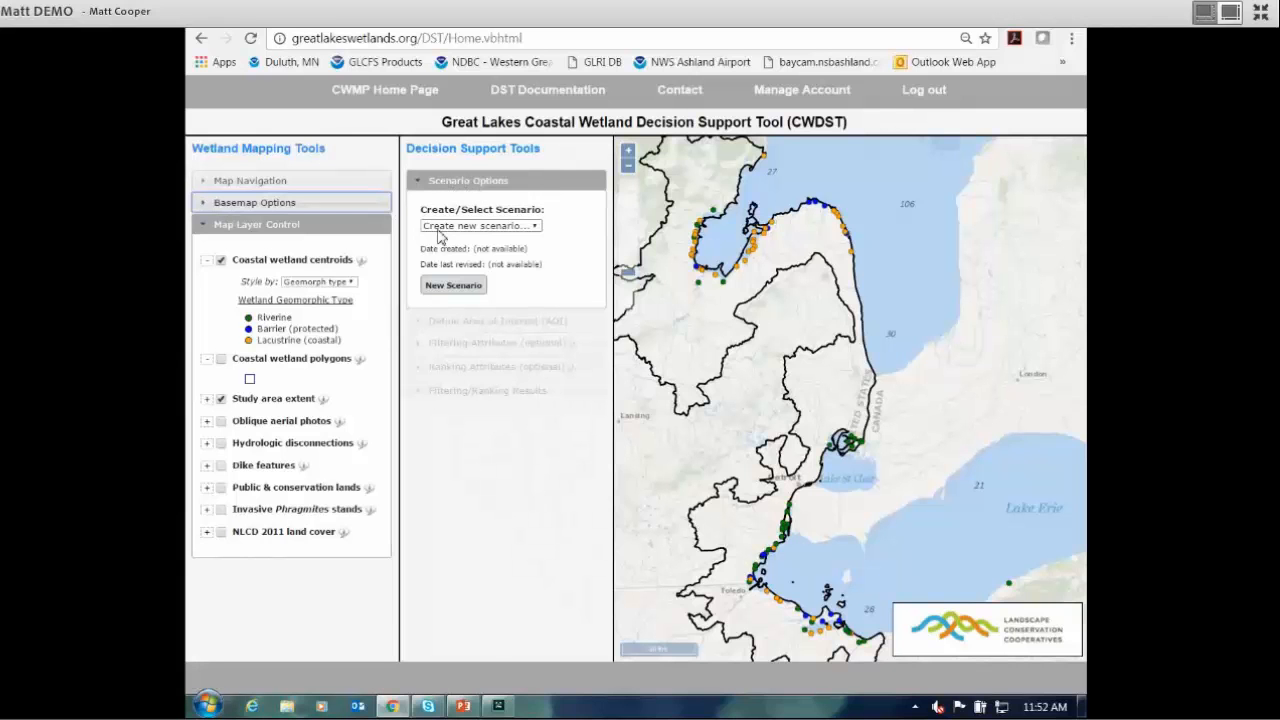
- Create a new DST scenario named "webinar test"
{"action": "left_click", "coordinate": [535, 226]}
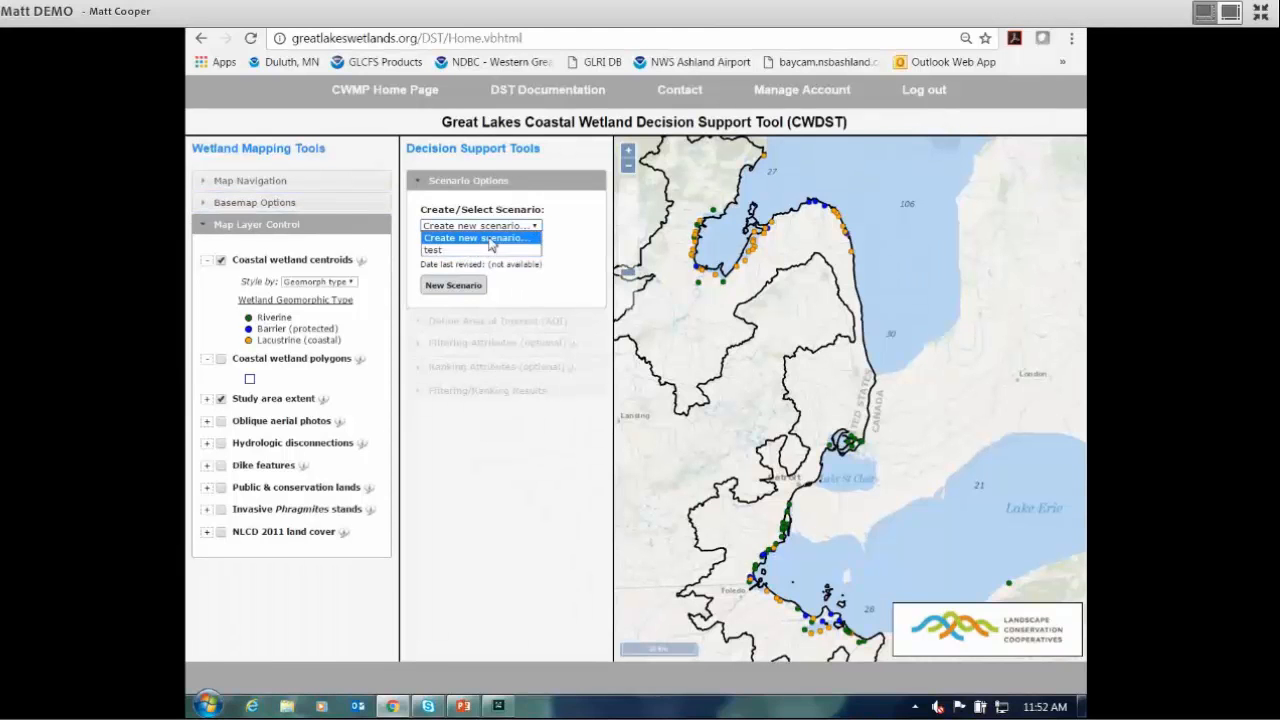
{"action": "left_click", "coordinate": [518, 237]}
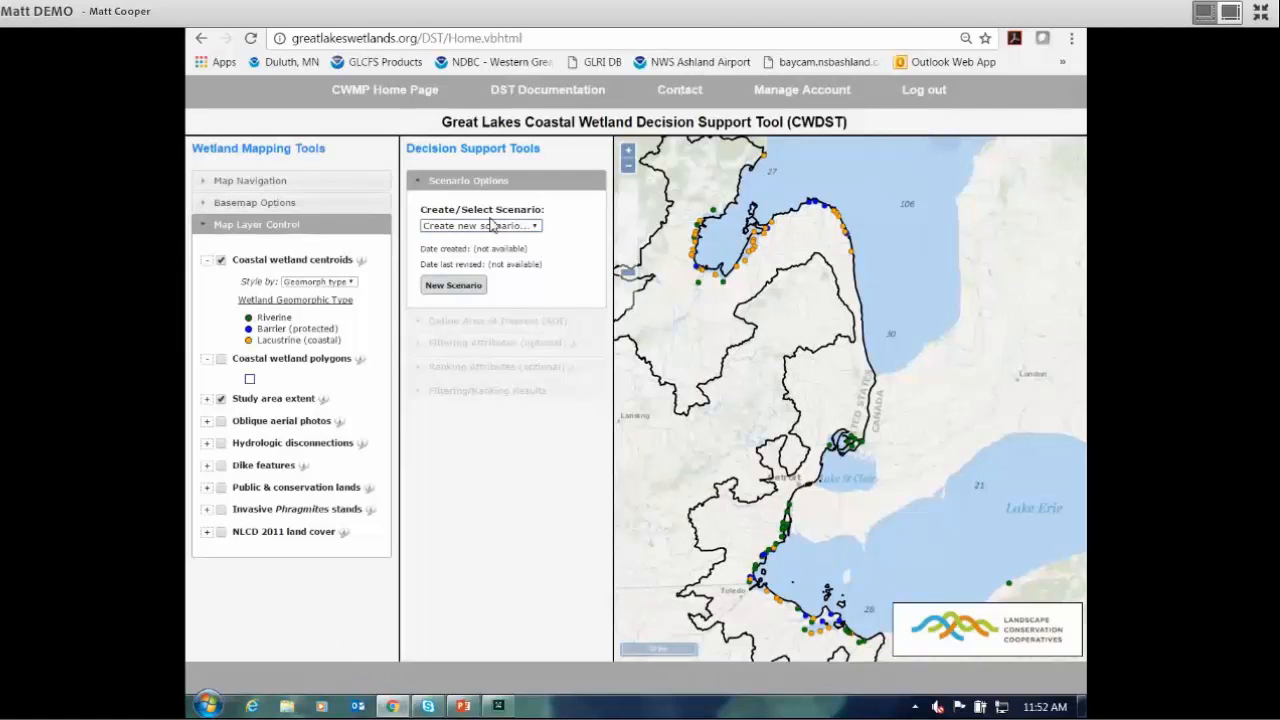
{"action": "left_click", "coordinate": [451, 287]}
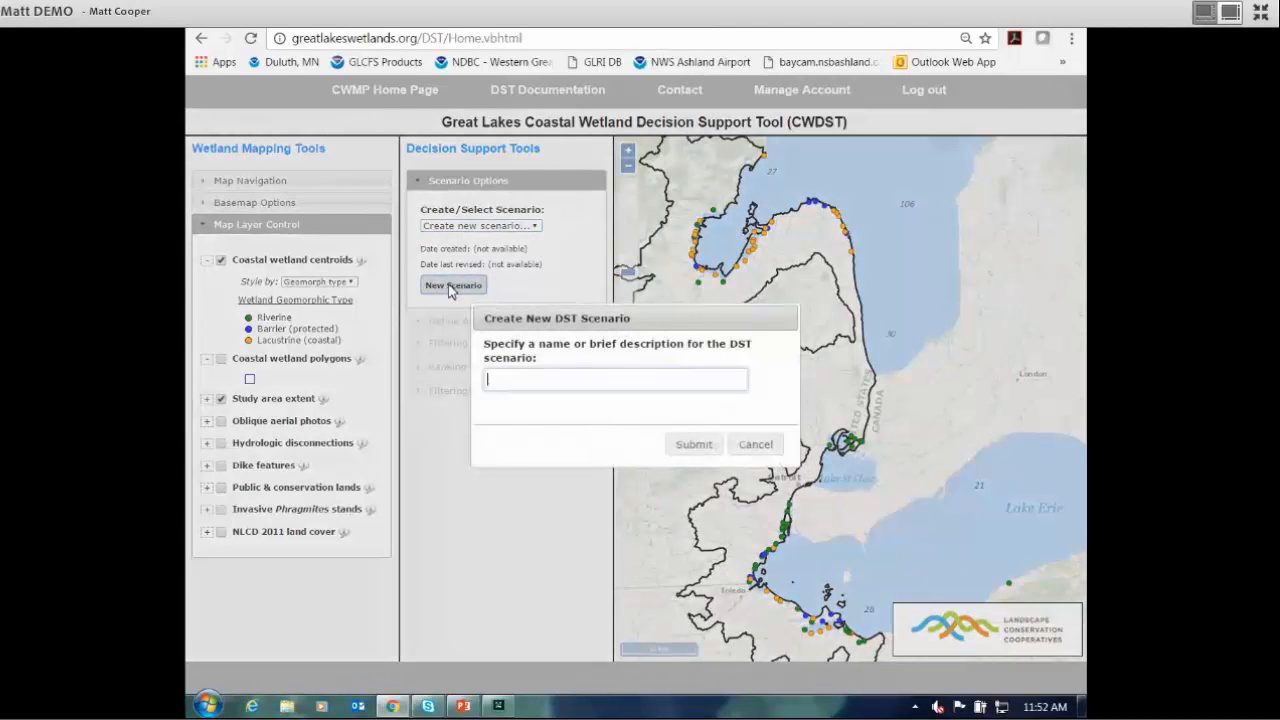
{"action": "type", "text": "webinar test"}
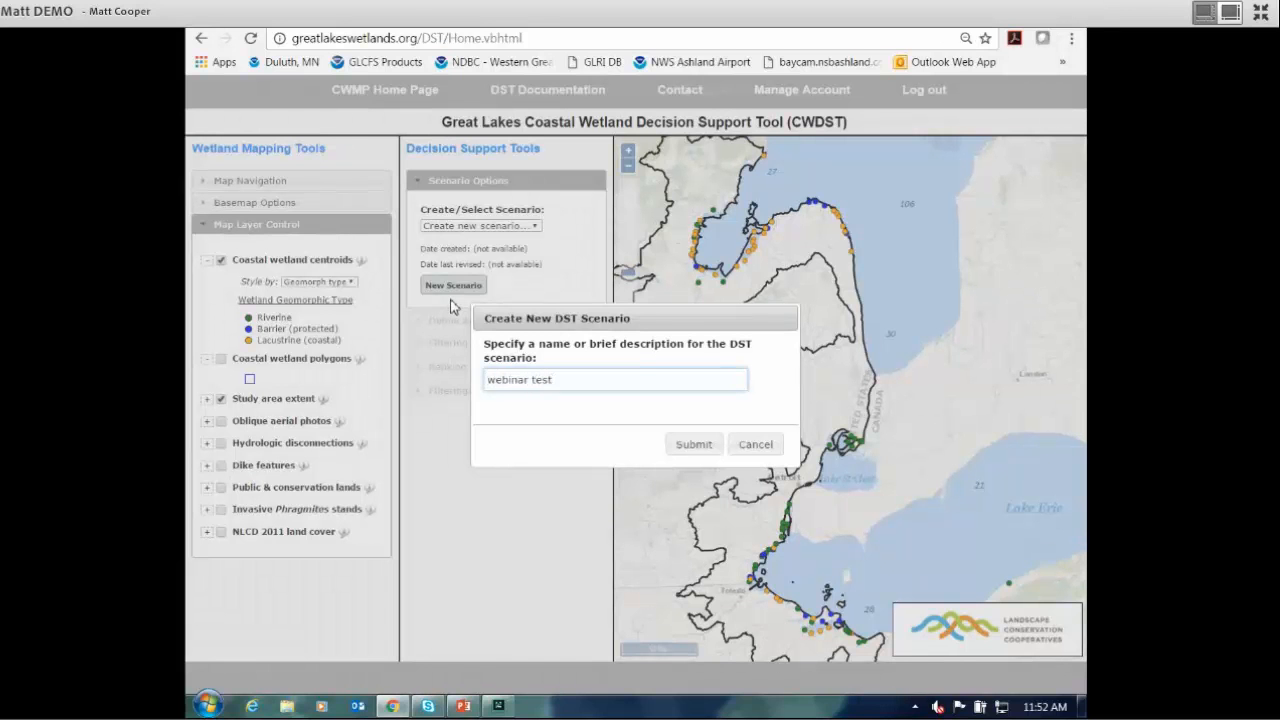
{"action": "left_click", "coordinate": [694, 444]}
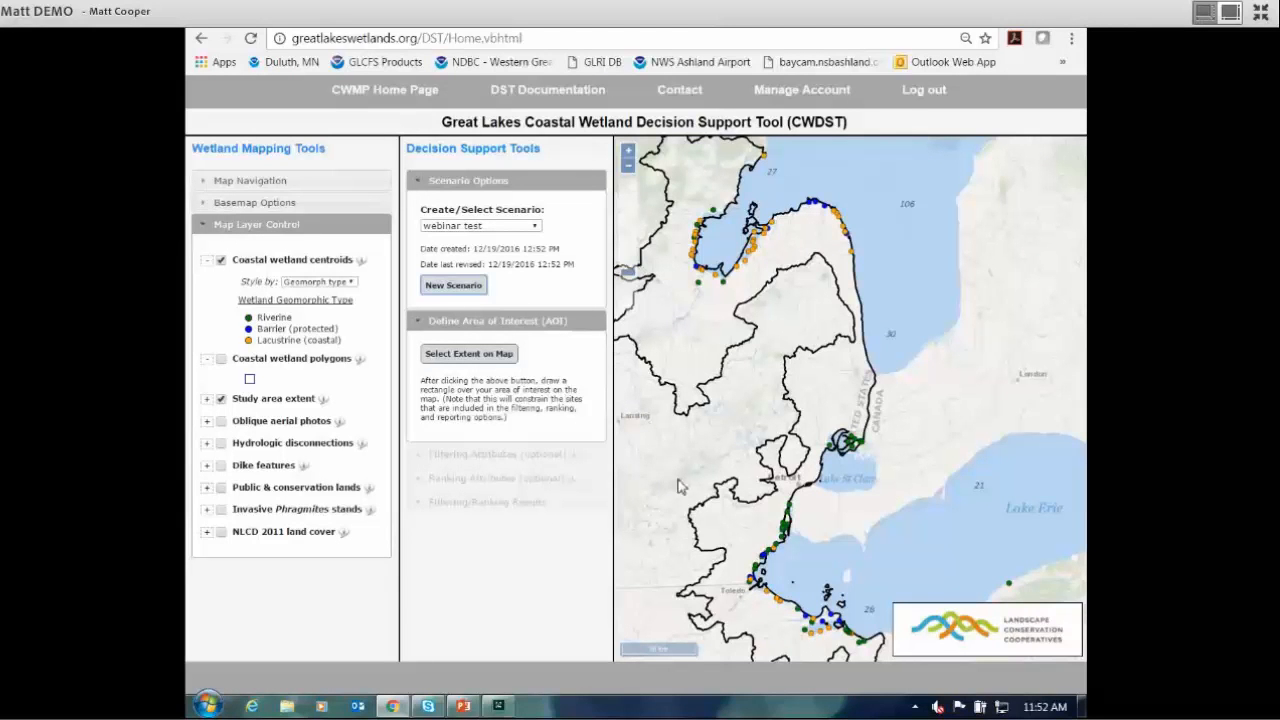
- Define the scenario's area of interest as a rectangle around western Lake Erie on the map
{"action": "mouse_move", "coordinate": [688, 464]}
{"action": "left_mouse_down"}
{"action": "mouse_move", "coordinate": [687, 450]}
{"action": "mouse_move", "coordinate": [700, 457]}
{"action": "left_mouse_up"}
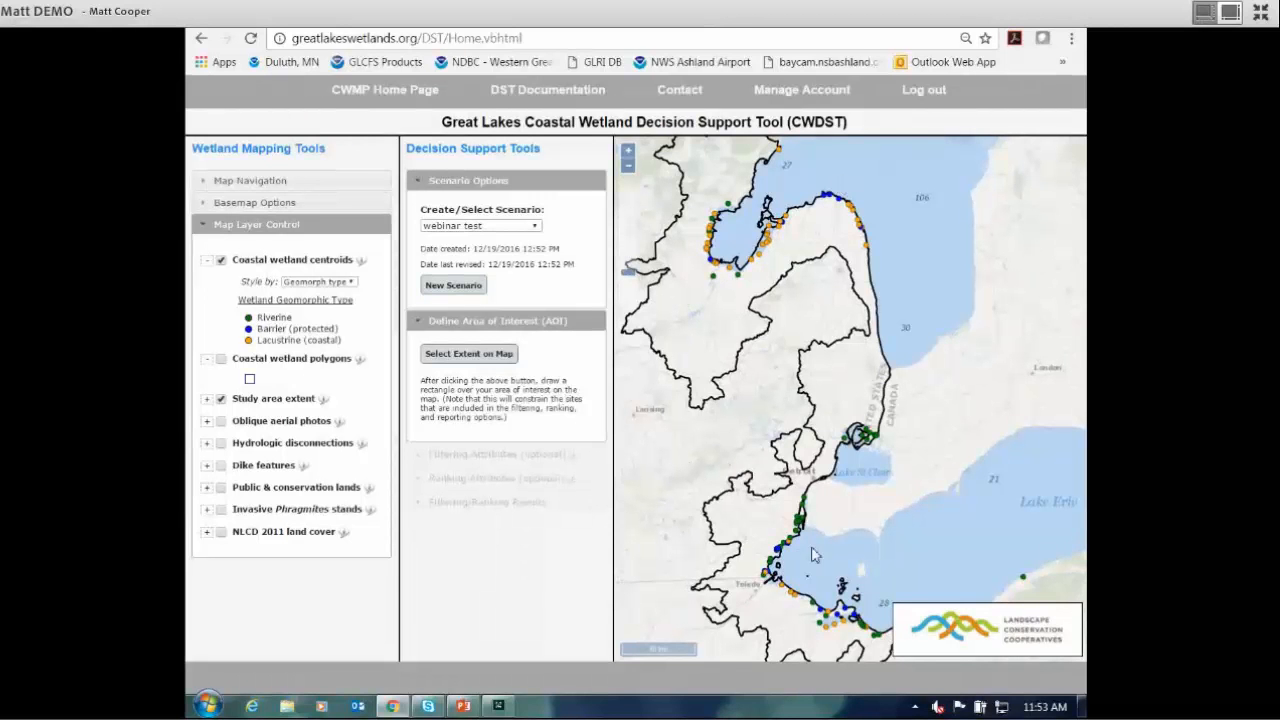
{"action": "left_click_drag", "start_coordinate": [738, 444], "coordinate": [763, 273]}
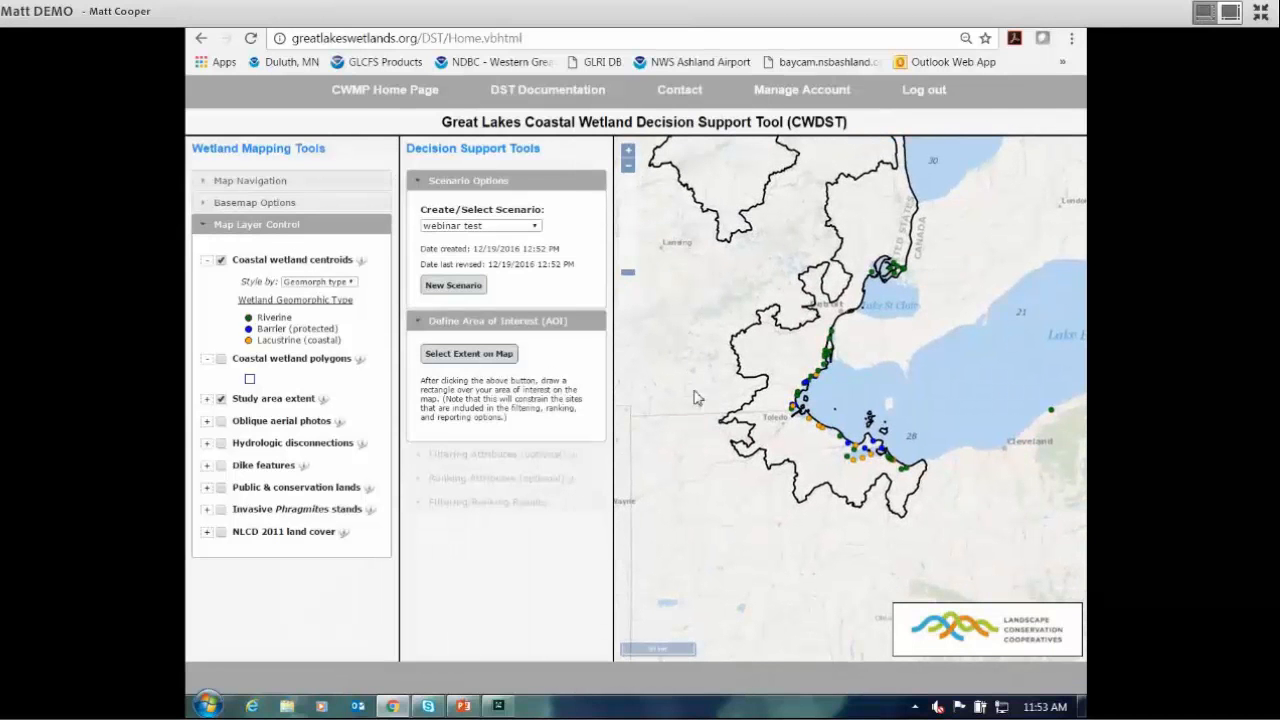
{"action": "left_click", "coordinate": [467, 356]}
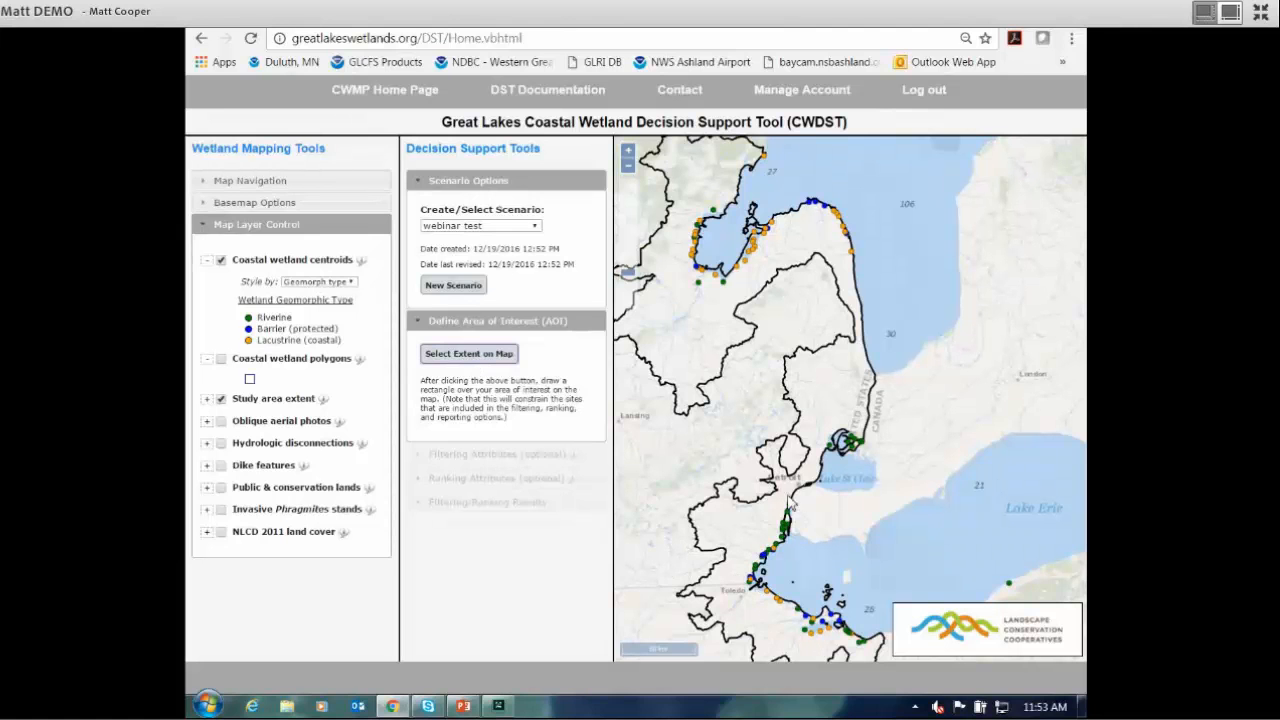
{"action": "mouse_move", "coordinate": [697, 497]}
{"action": "left_mouse_down"}
{"action": "mouse_move", "coordinate": [792, 555]}
{"action": "mouse_move", "coordinate": [888, 668]}
{"action": "mouse_move", "coordinate": [912, 677]}
{"action": "left_mouse_up"}
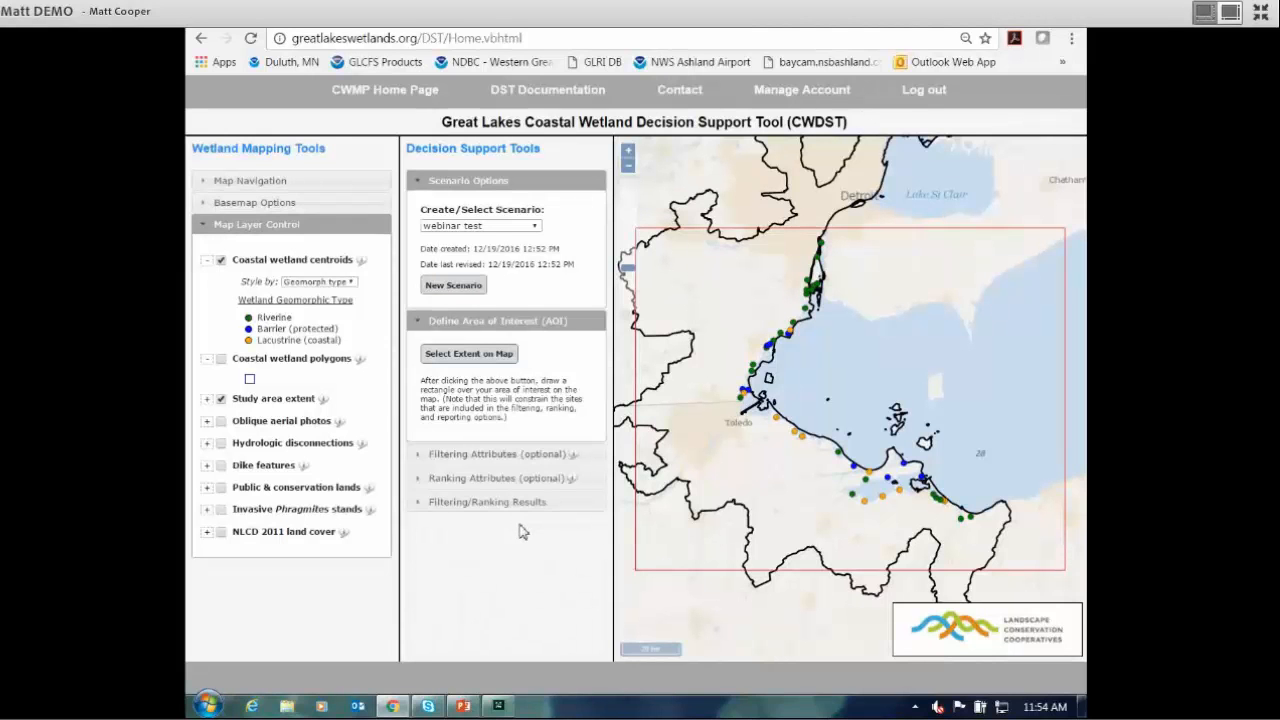
- Examine the attributes offered for filtering sites, from the general group through the biological, chemical/physical and structural groups
{"action": "left_click", "coordinate": [468, 458]}
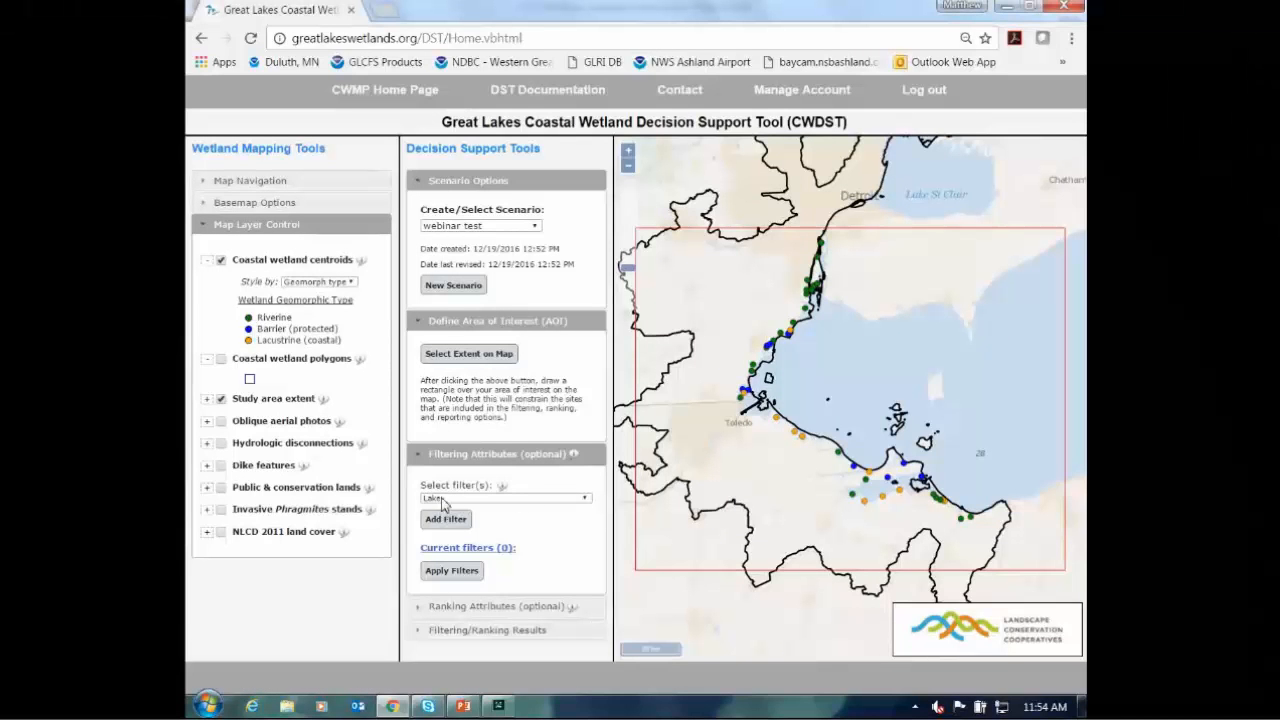
{"action": "left_click", "coordinate": [586, 499]}
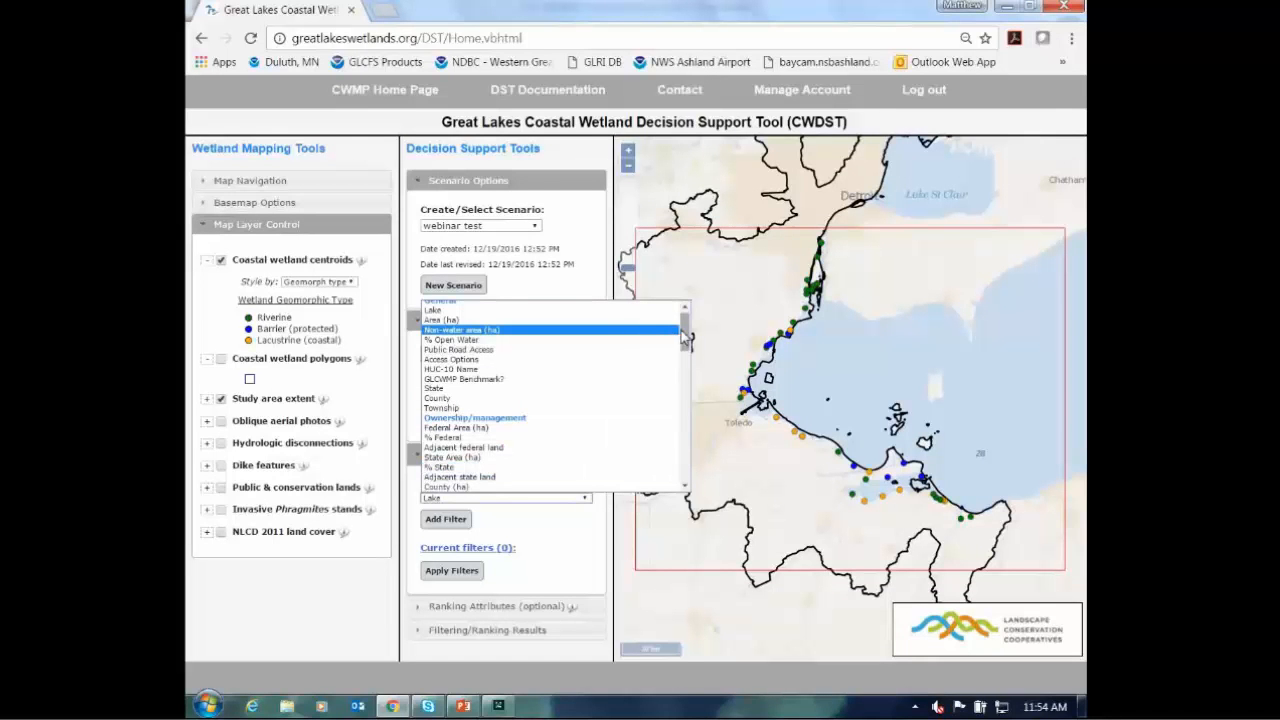
{"action": "mouse_move", "coordinate": [685, 335]}
{"action": "left_mouse_down"}
{"action": "mouse_move", "coordinate": [700, 385]}
{"action": "mouse_move", "coordinate": [688, 478]}
{"action": "mouse_move", "coordinate": [684, 327]}
{"action": "left_mouse_up"}
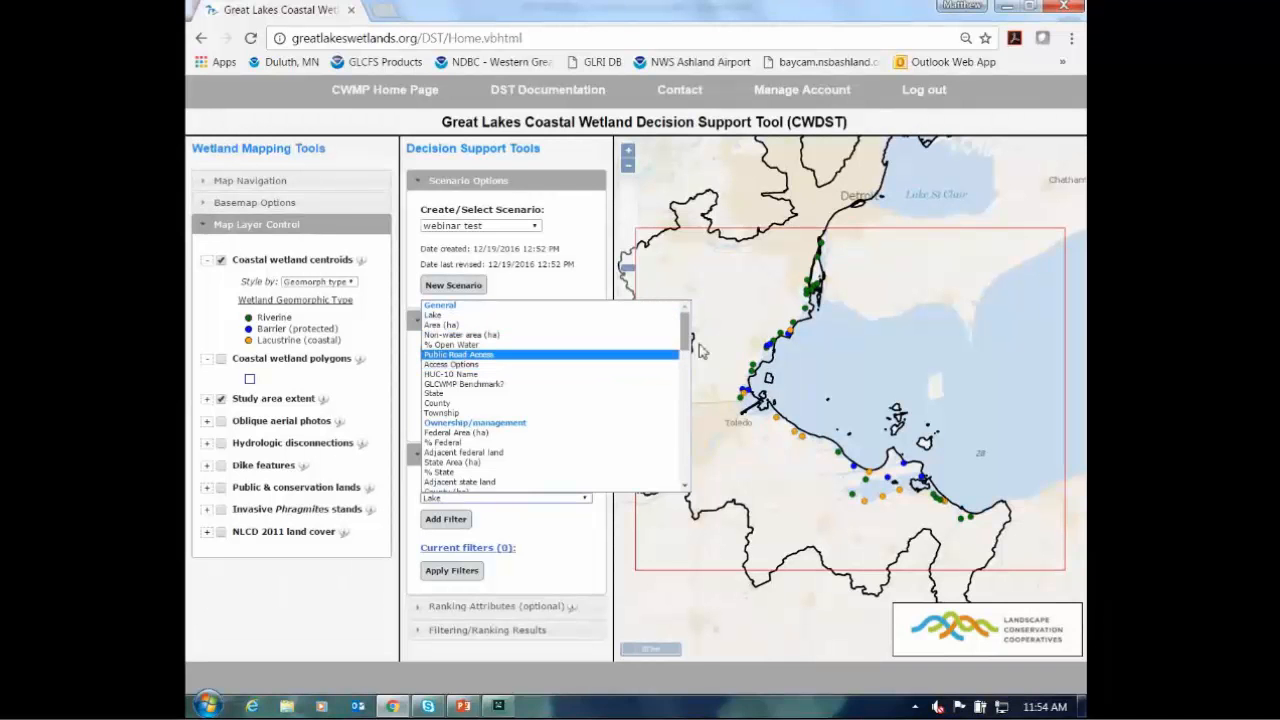
{"action": "left_click_drag", "start_coordinate": [684, 340], "coordinate": [700, 466]}
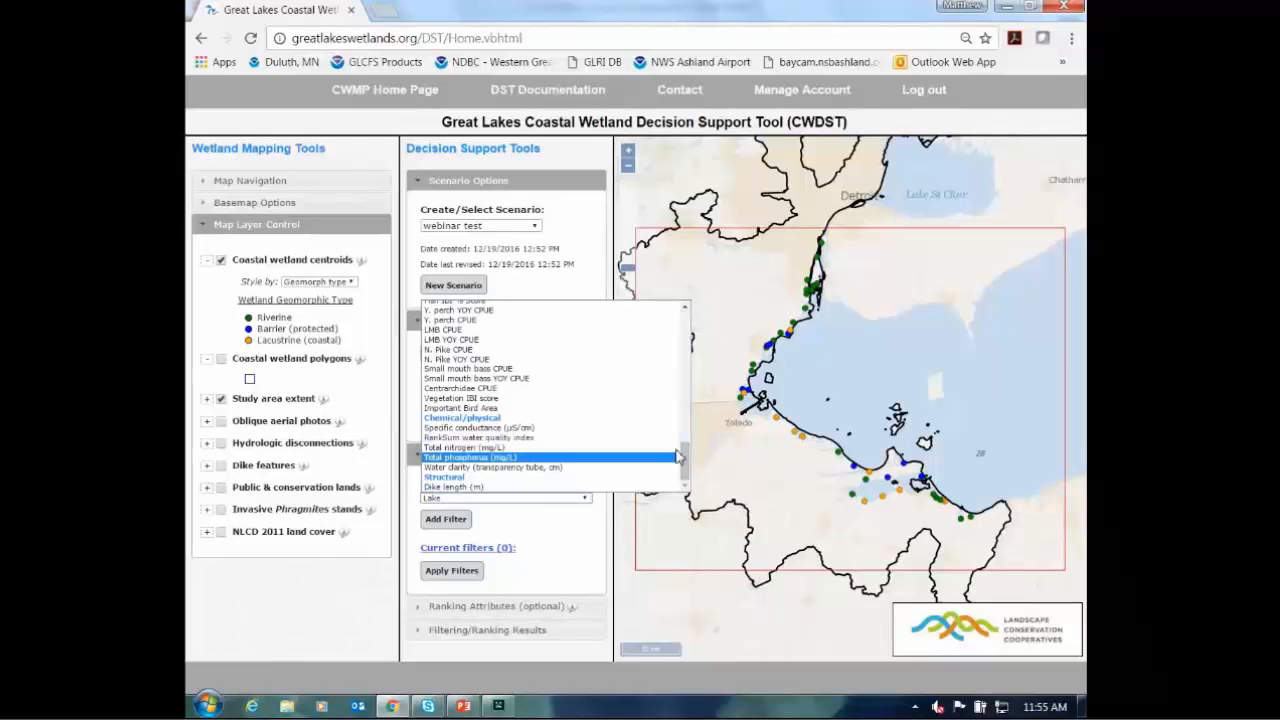
{"action": "left_click_drag", "start_coordinate": [687, 458], "coordinate": [657, 320]}
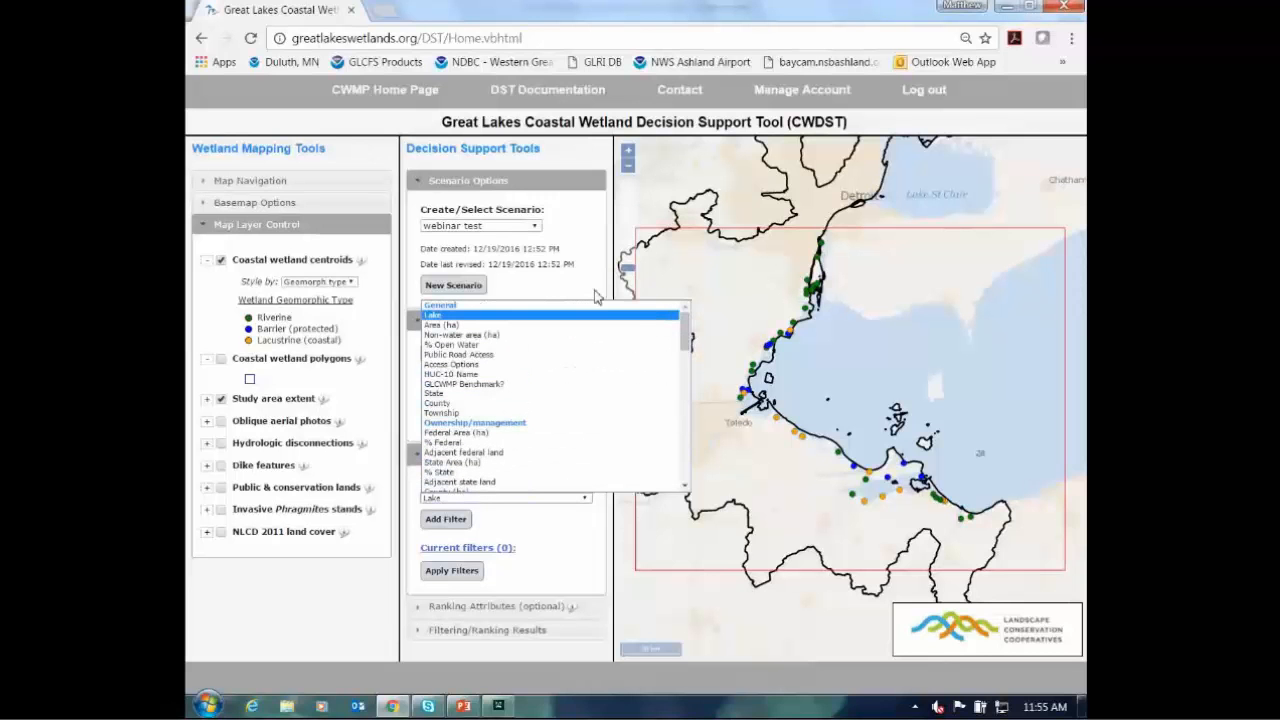
{"action": "left_click", "coordinate": [575, 528]}
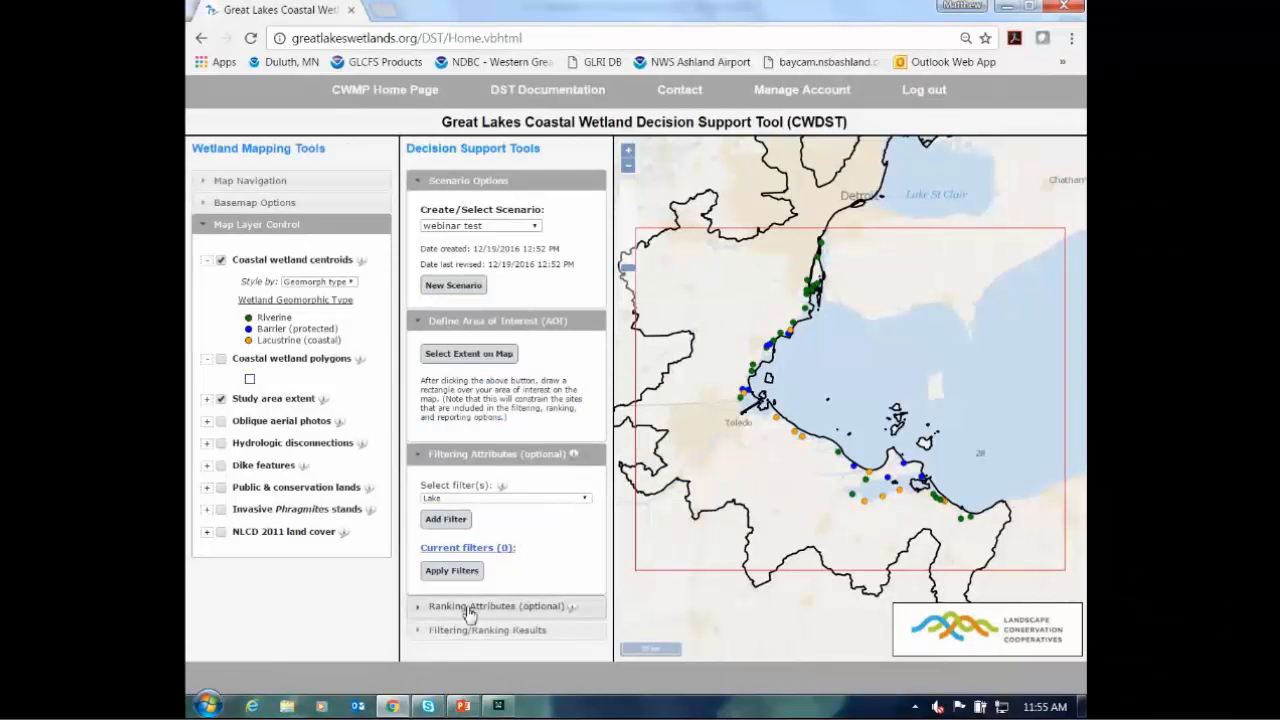
{"action": "left_click", "coordinate": [568, 498]}
{"action": "left_click_drag", "start_coordinate": [686, 333], "coordinate": [690, 452]}
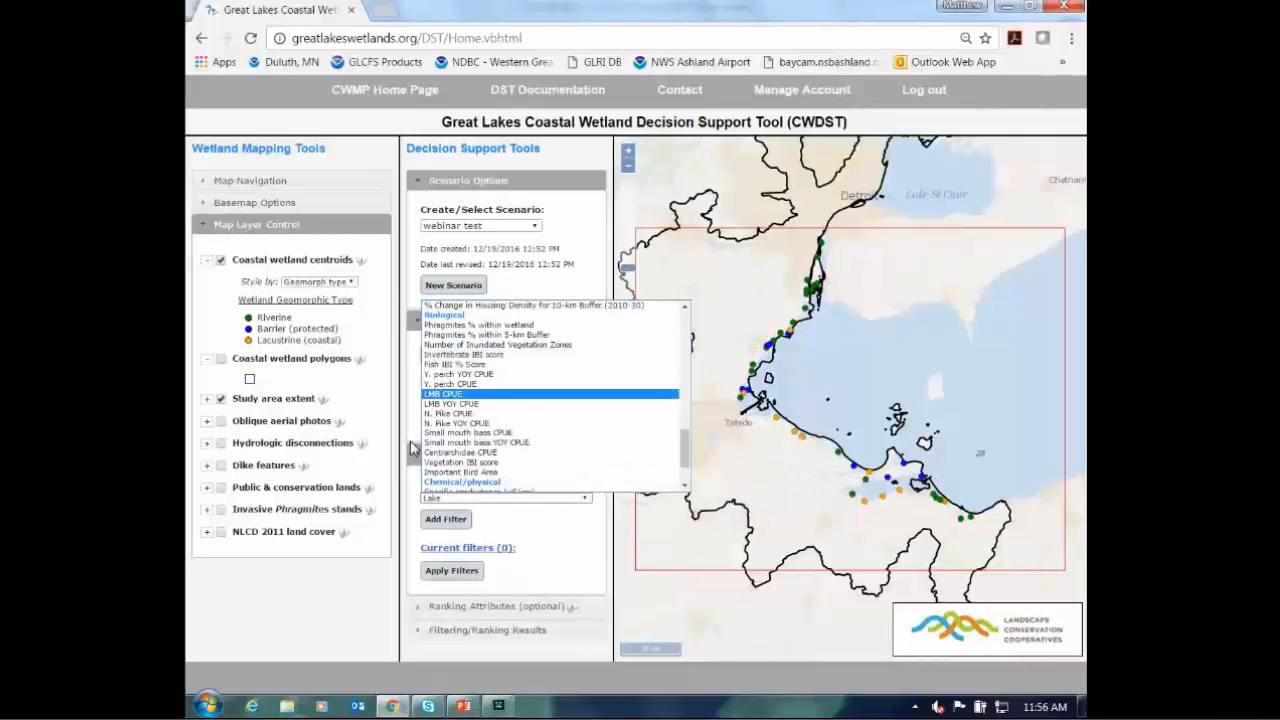
{"action": "left_click", "coordinate": [412, 490]}
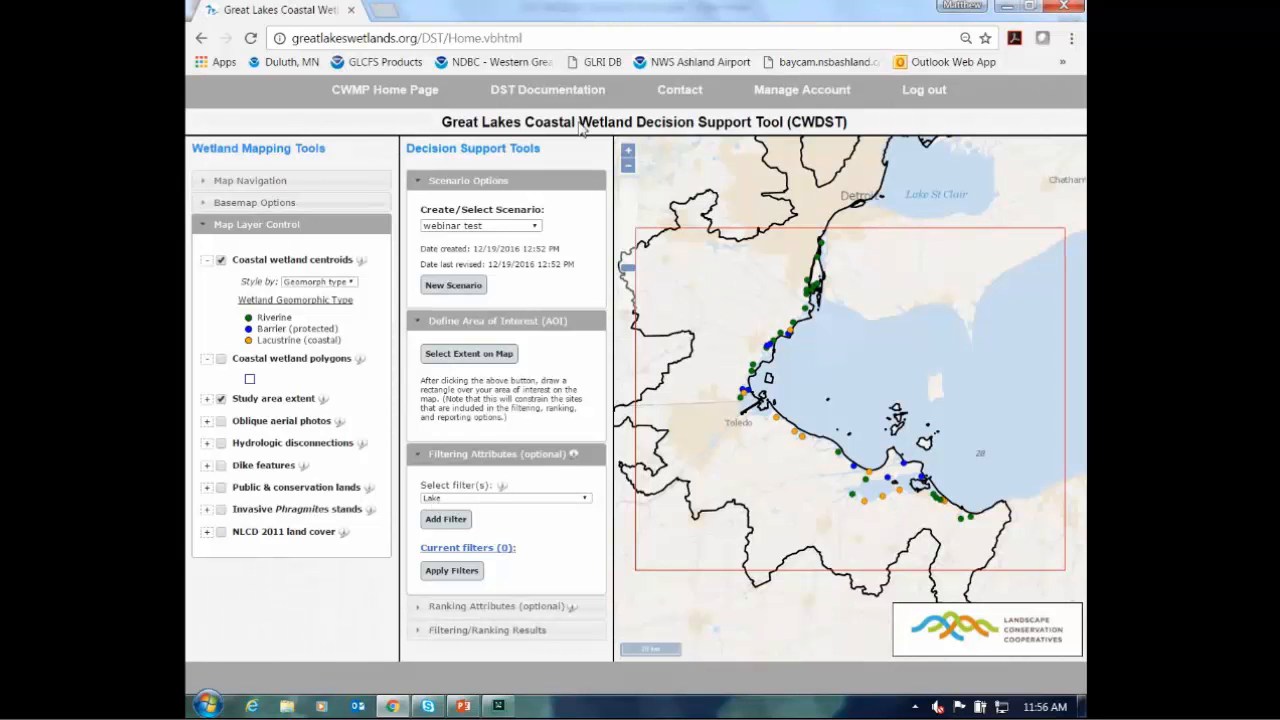
- View the DST documentation page, then return to the decision support tool and accept the user agreement
{"action": "left_click", "coordinate": [535, 95]}
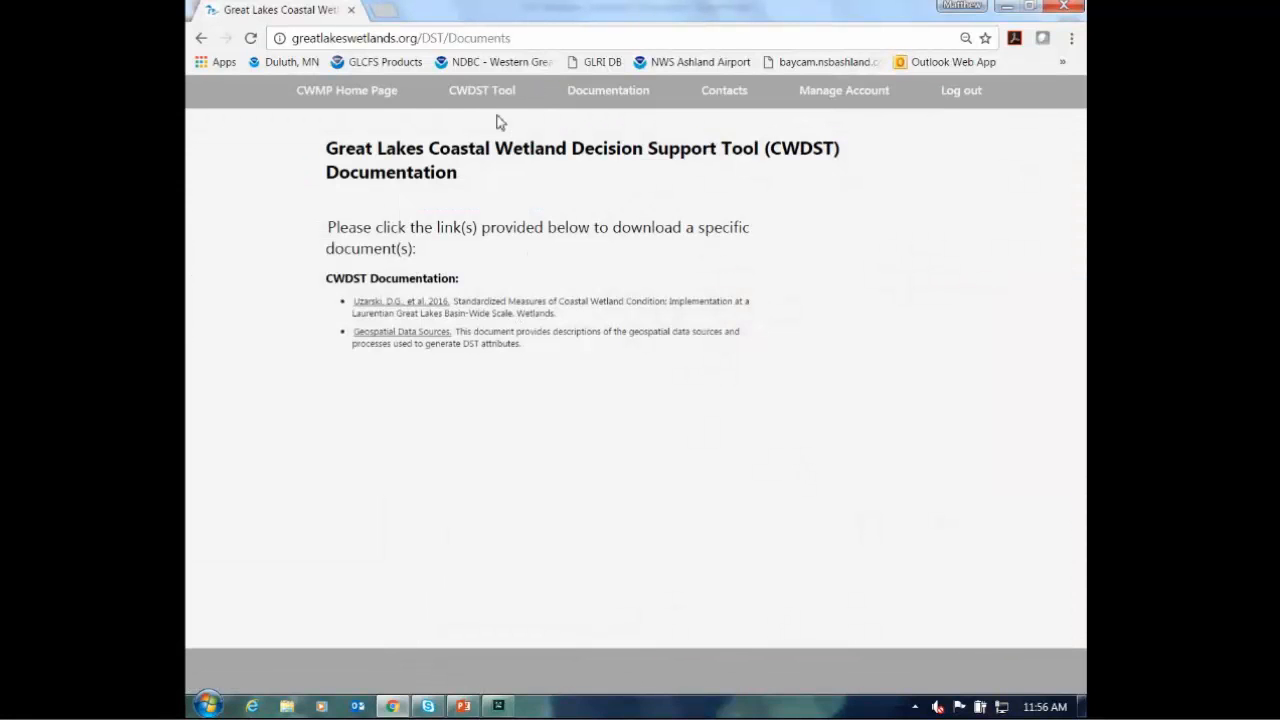
{"action": "left_click", "coordinate": [202, 40]}
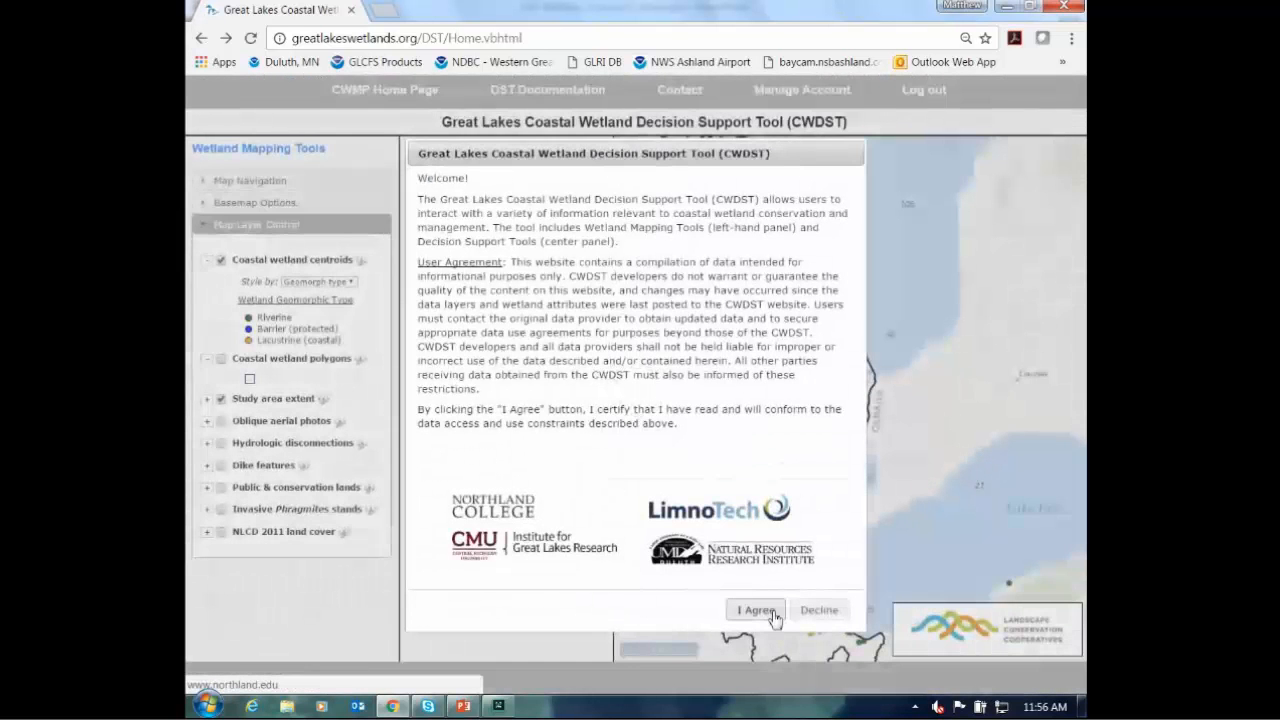
{"action": "left_click", "coordinate": [757, 612]}
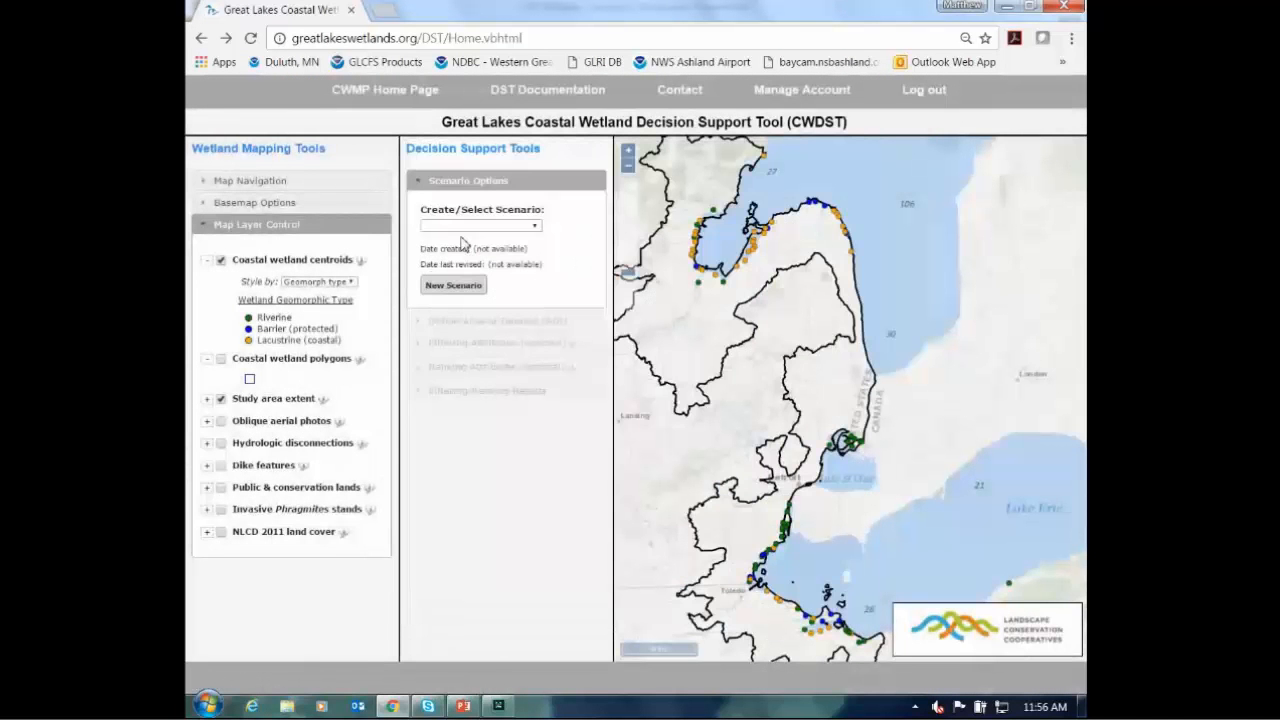
- Create a "webinar test" scenario again and outline western Lake Erie on the map as its area of interest
{"action": "left_click", "coordinate": [531, 228]}
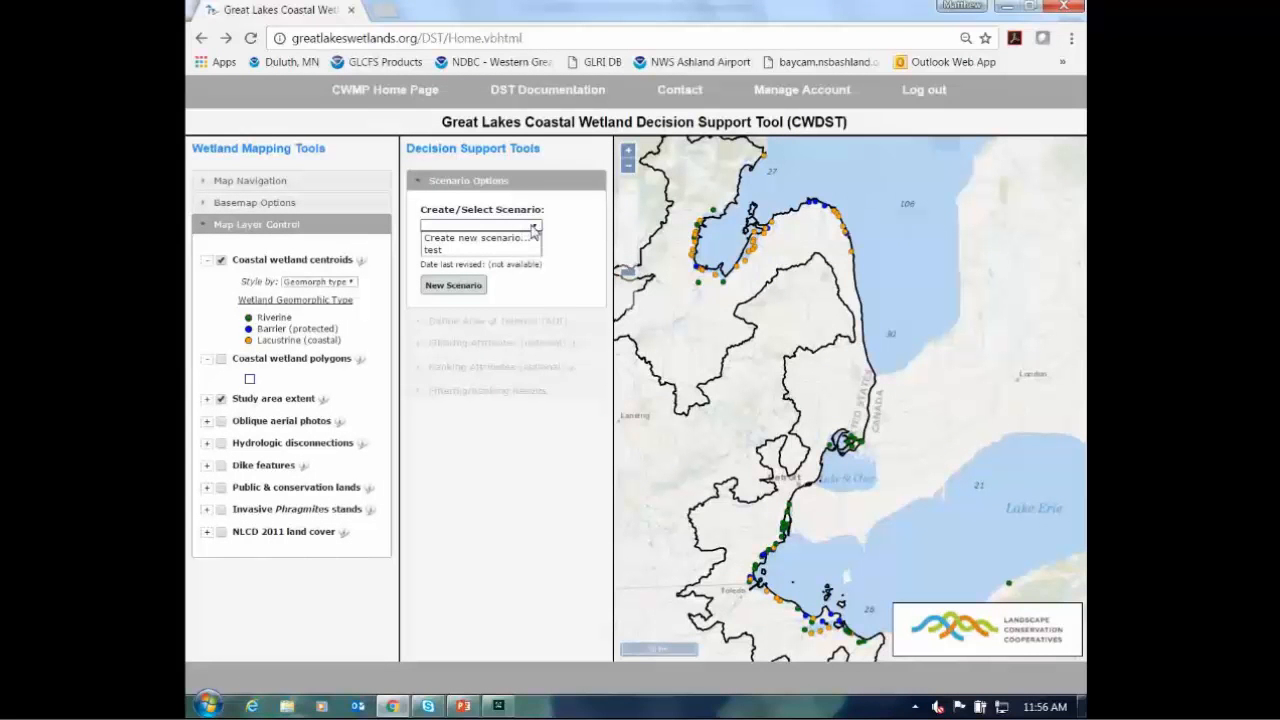
{"action": "left_click", "coordinate": [535, 227]}
{"action": "left_click", "coordinate": [537, 228]}
{"action": "left_click", "coordinate": [509, 241]}
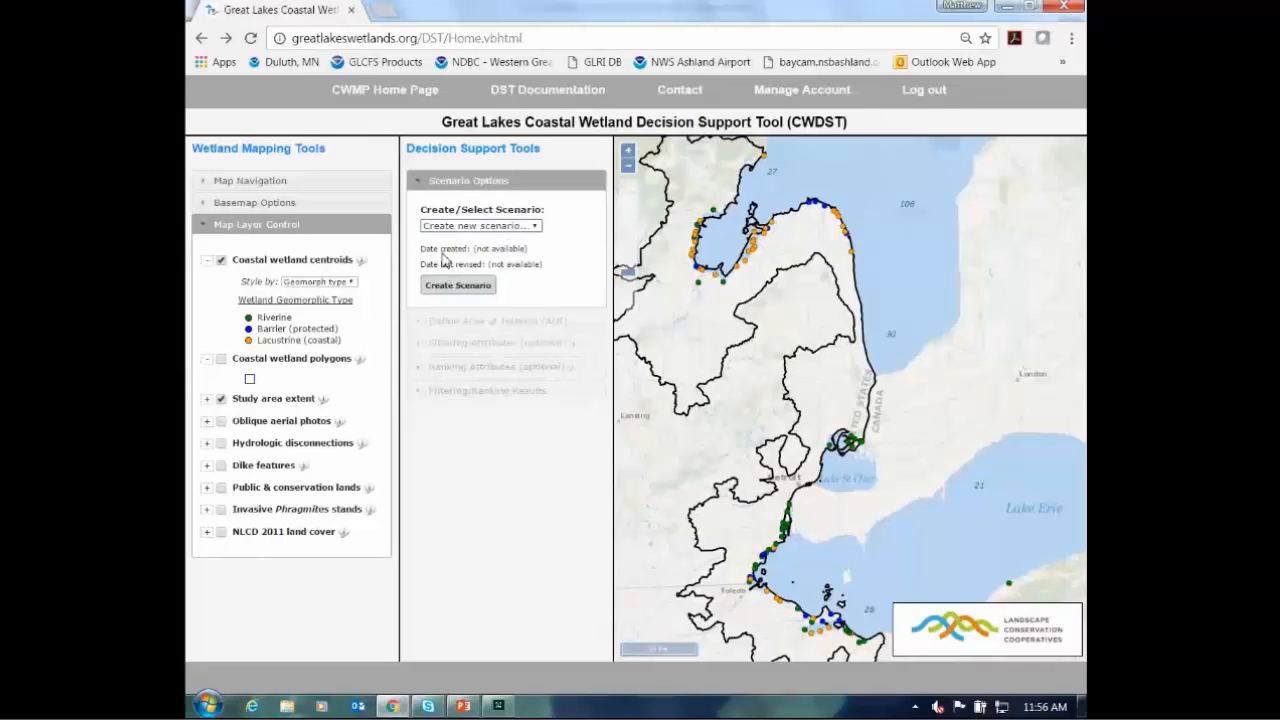
{"action": "left_click", "coordinate": [443, 286]}
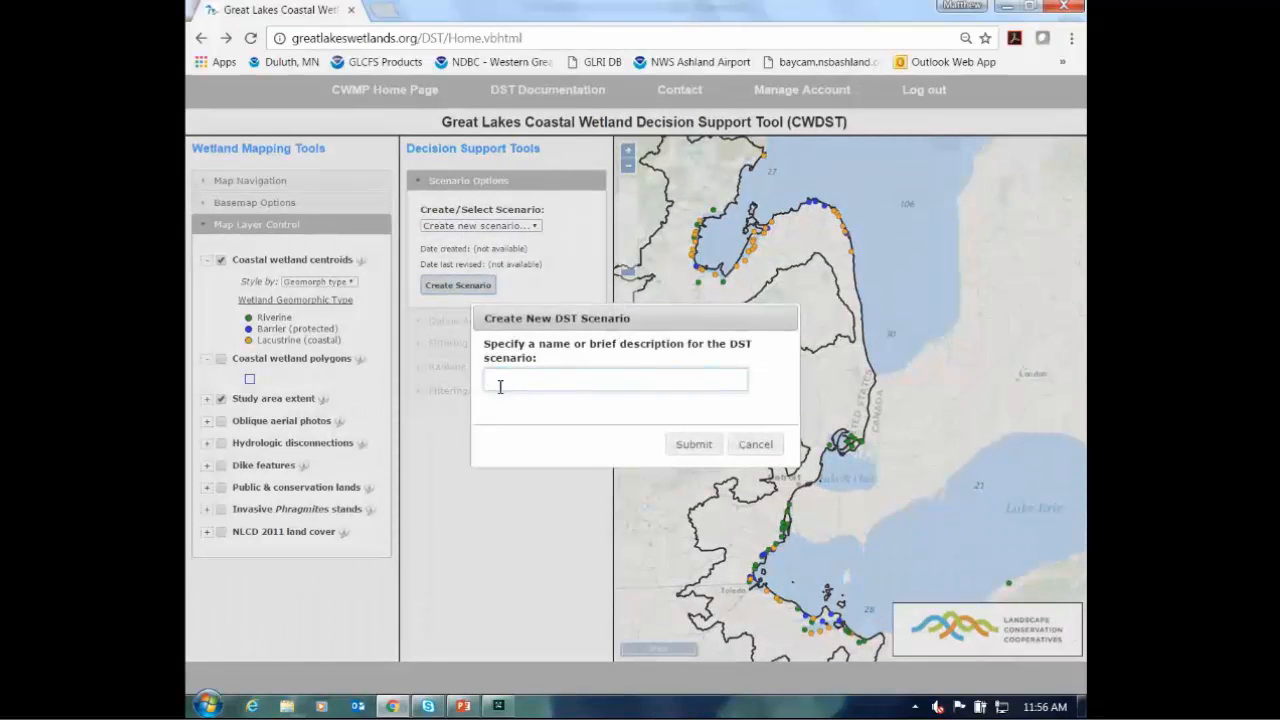
{"action": "type", "text": "webinar test"}
{"action": "left_click", "coordinate": [694, 444]}
{"action": "left_click", "coordinate": [466, 355]}
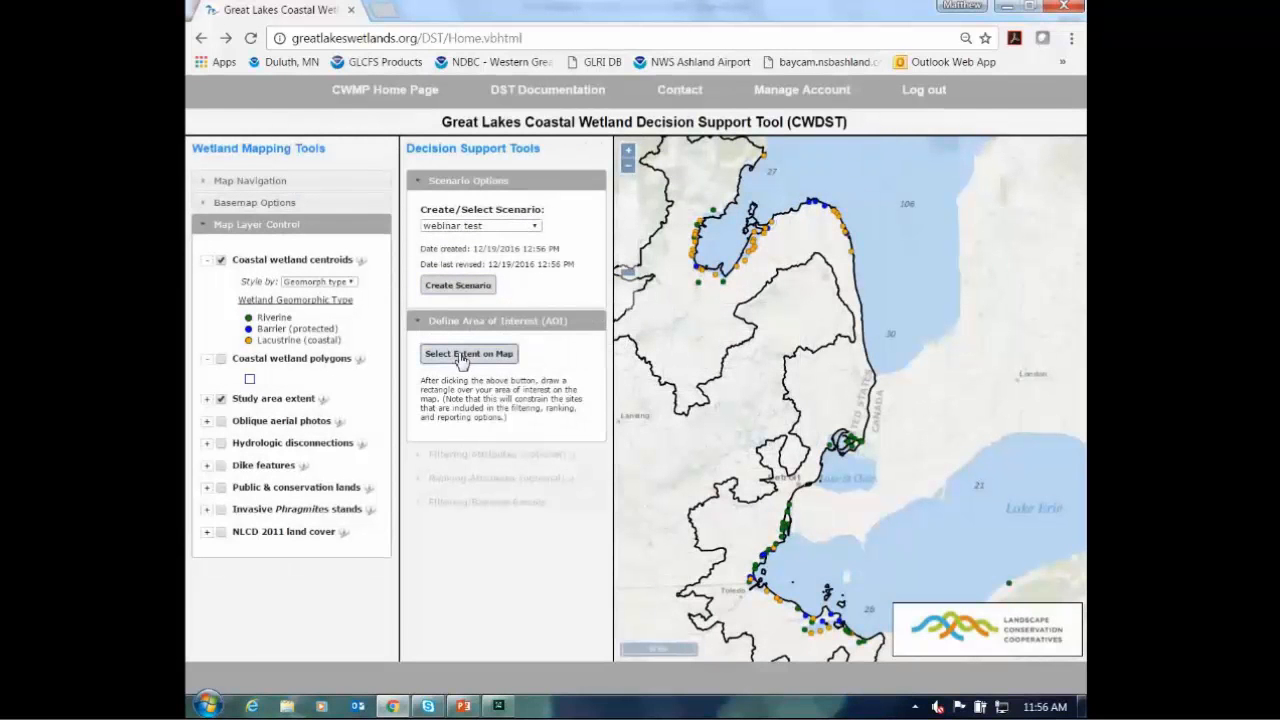
{"action": "left_click_drag", "start_coordinate": [692, 497], "coordinate": [951, 708]}
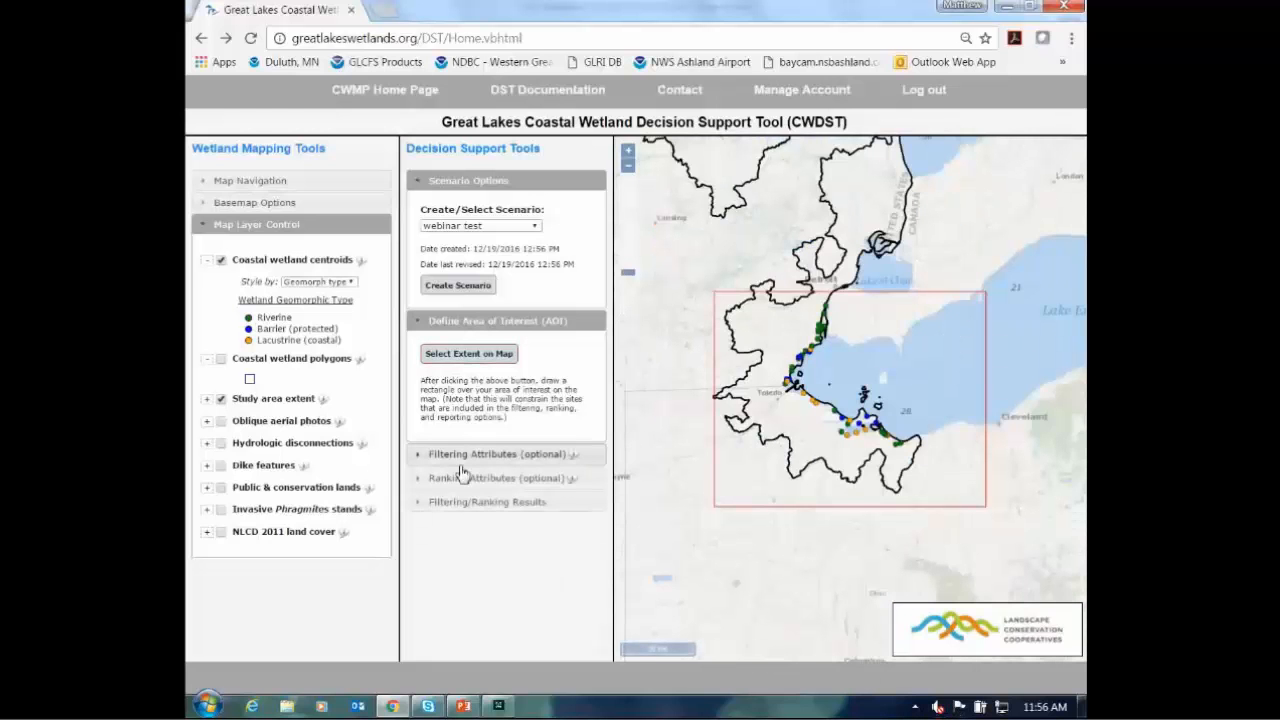
- Add a State filter to the scenario's filtering attributes
{"action": "left_click", "coordinate": [499, 456]}
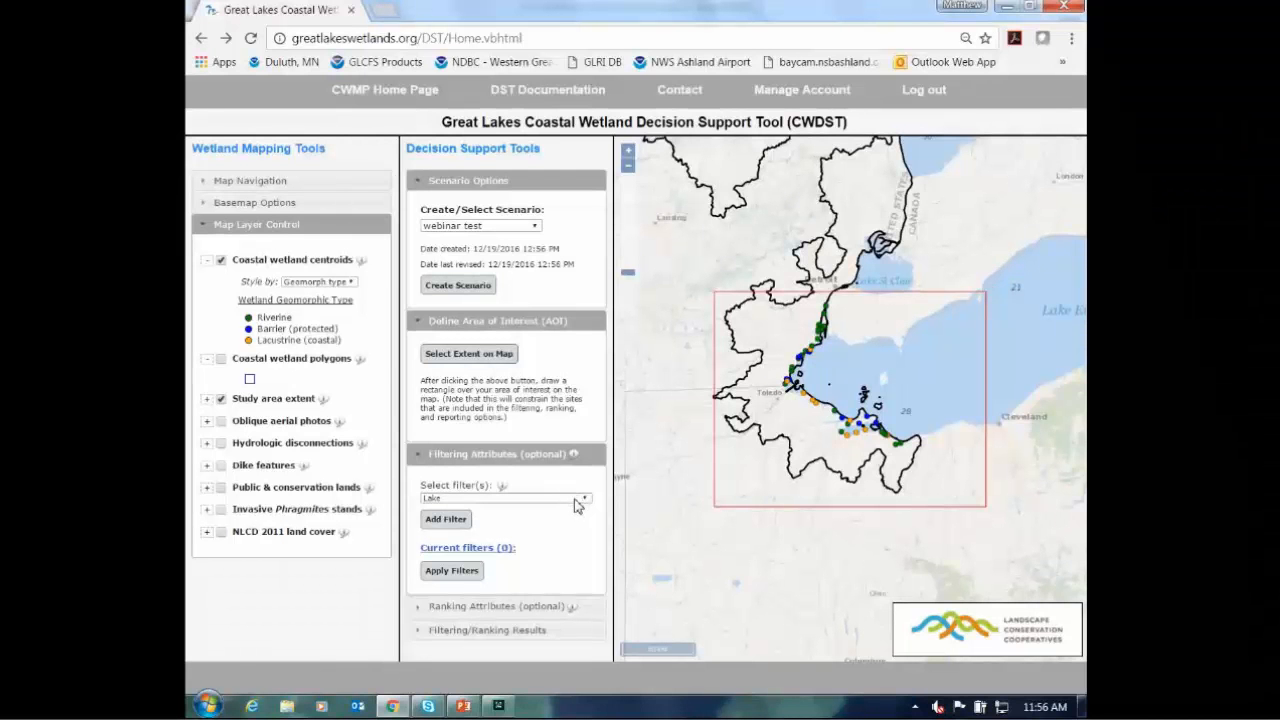
{"action": "left_click", "coordinate": [519, 498]}
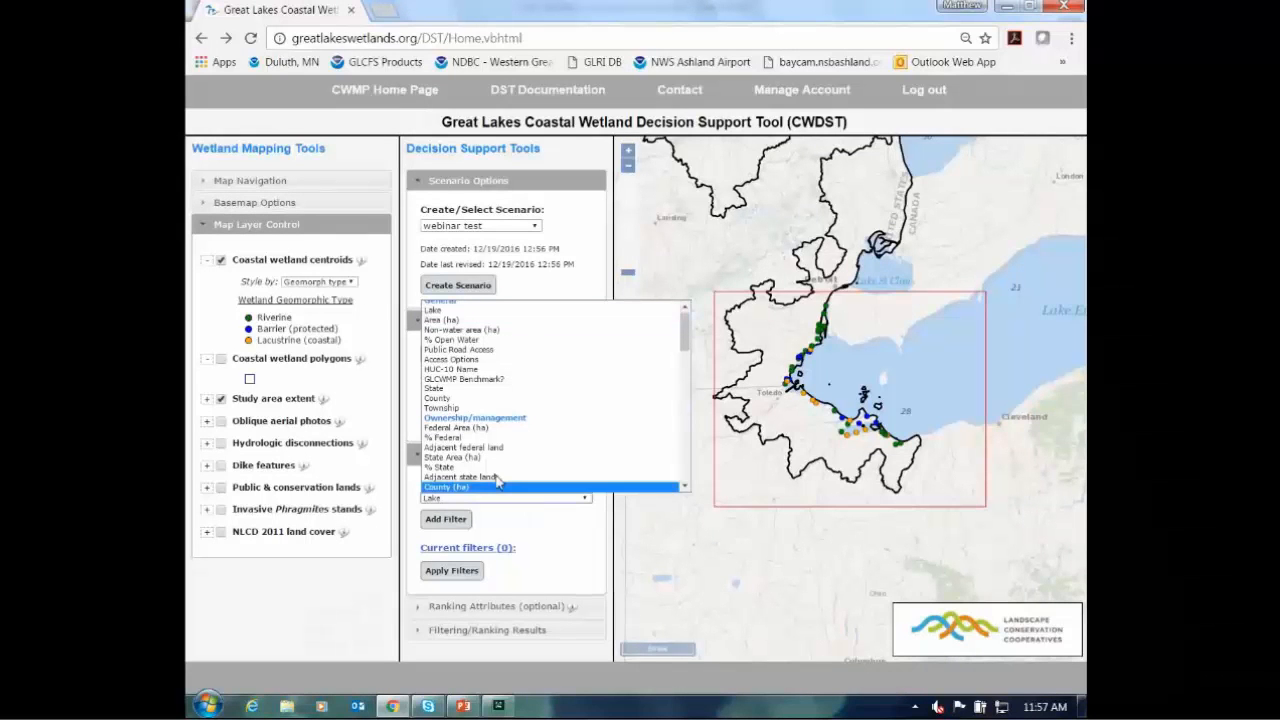
{"action": "left_click", "coordinate": [455, 394]}
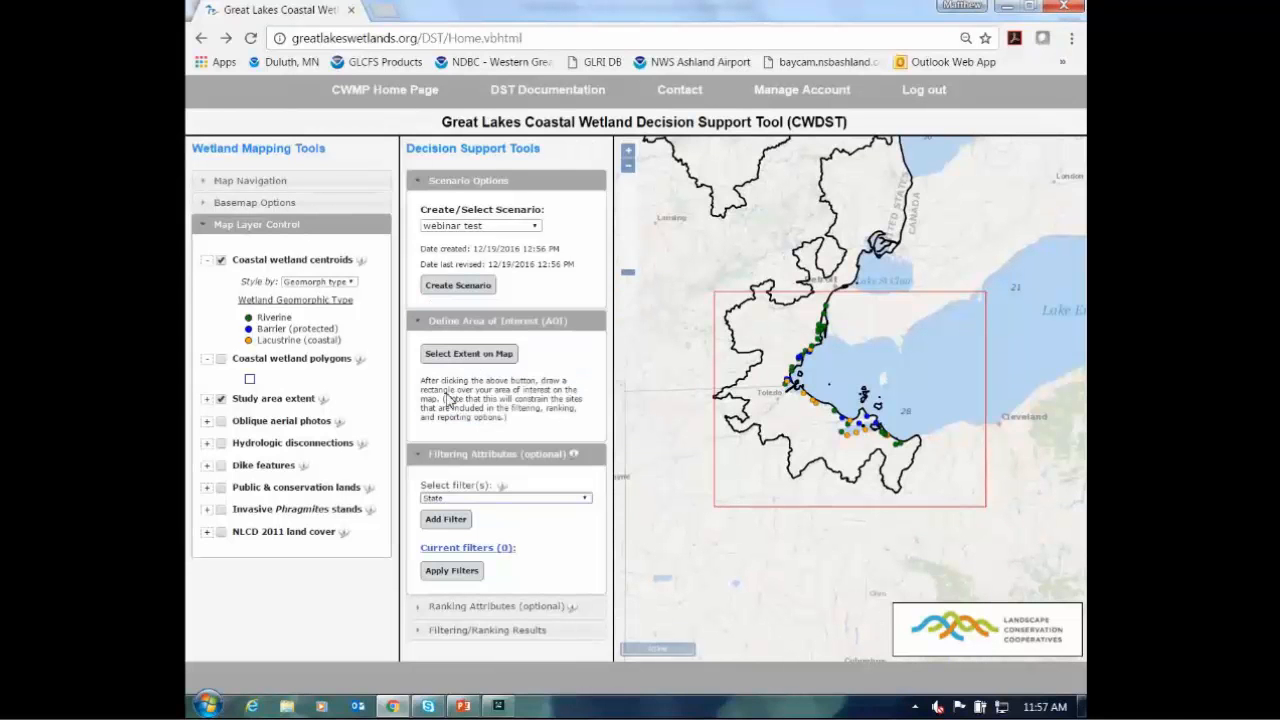
{"action": "left_click", "coordinate": [447, 522]}
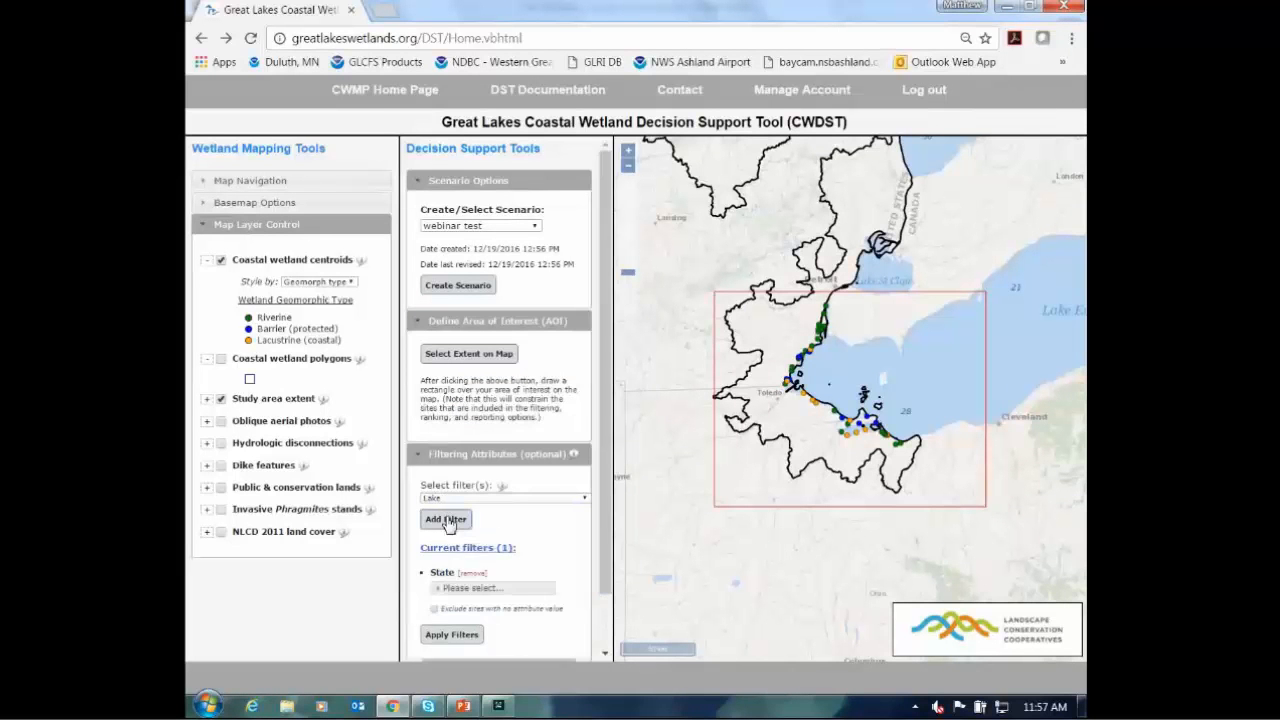
- Limit the State filter to Michigan and apply the filters to the wetland sites
{"action": "left_click", "coordinate": [461, 592]}
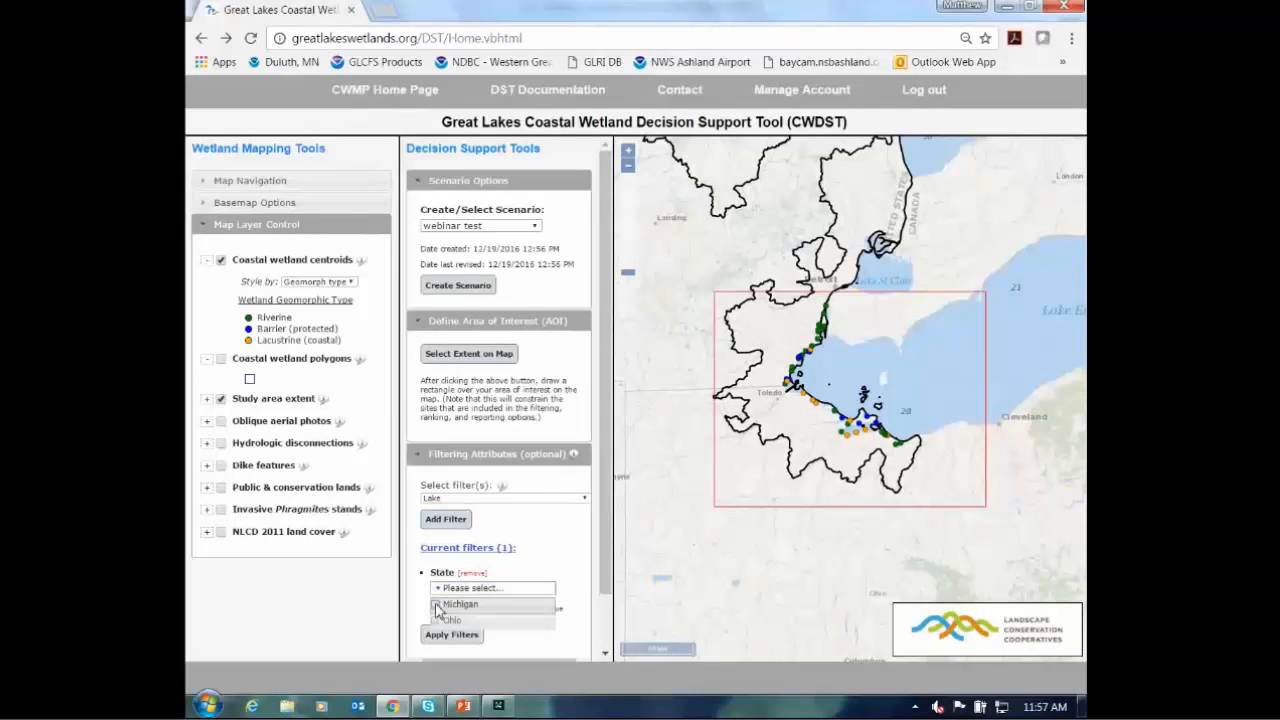
{"action": "left_click", "coordinate": [436, 606]}
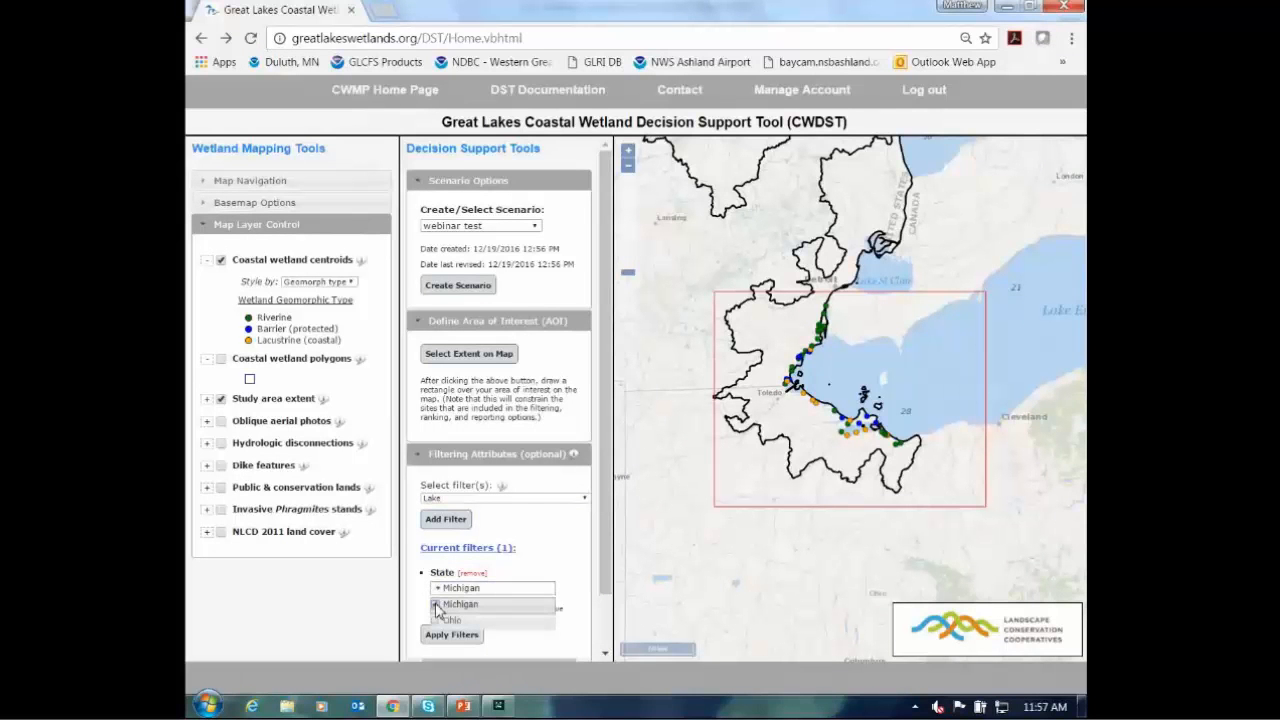
{"action": "left_click", "coordinate": [505, 648]}
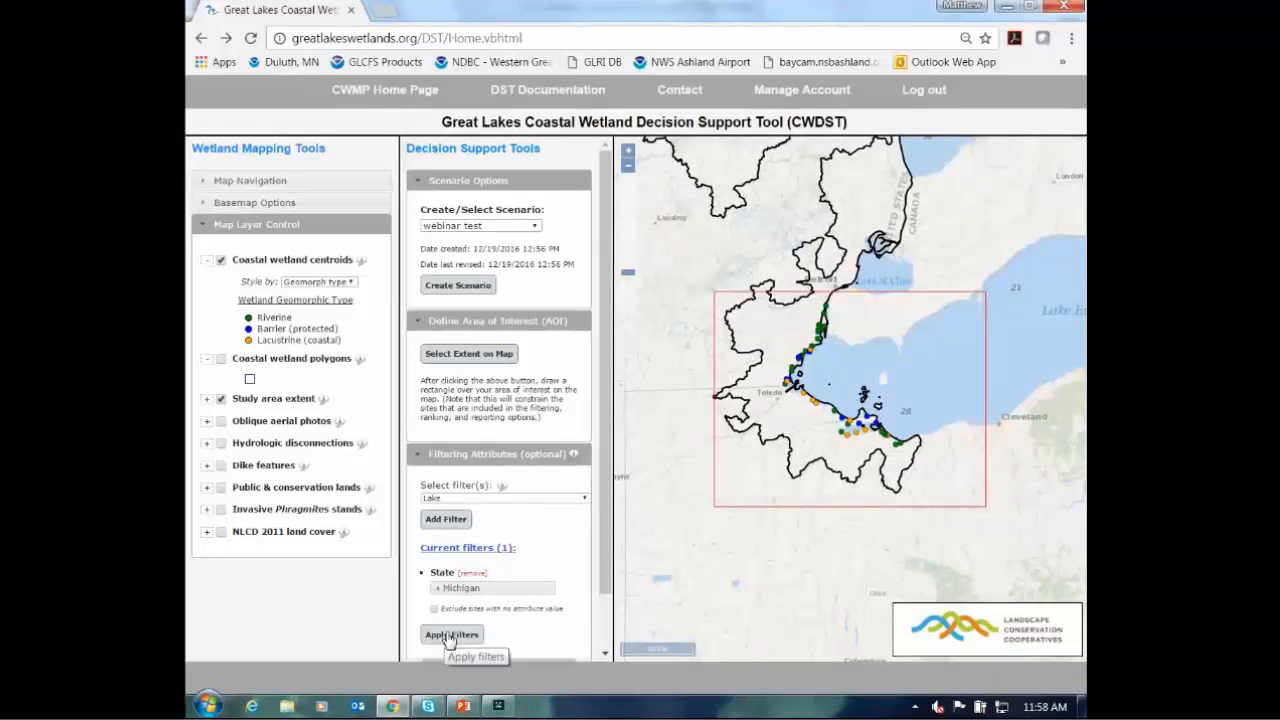
{"action": "left_click", "coordinate": [448, 638]}
{"action": "left_click", "coordinate": [731, 449]}
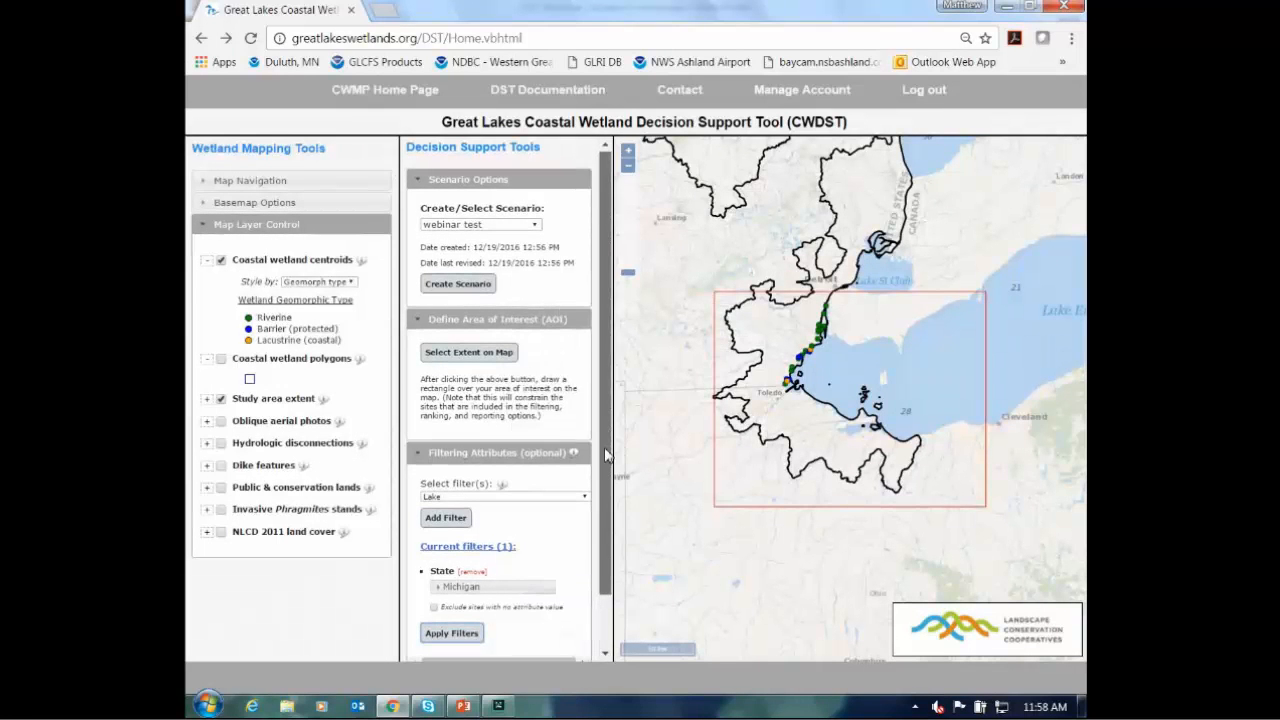
{"action": "scroll", "coordinate": [606, 455], "scroll_direction": "down", "scroll_amount": 1}
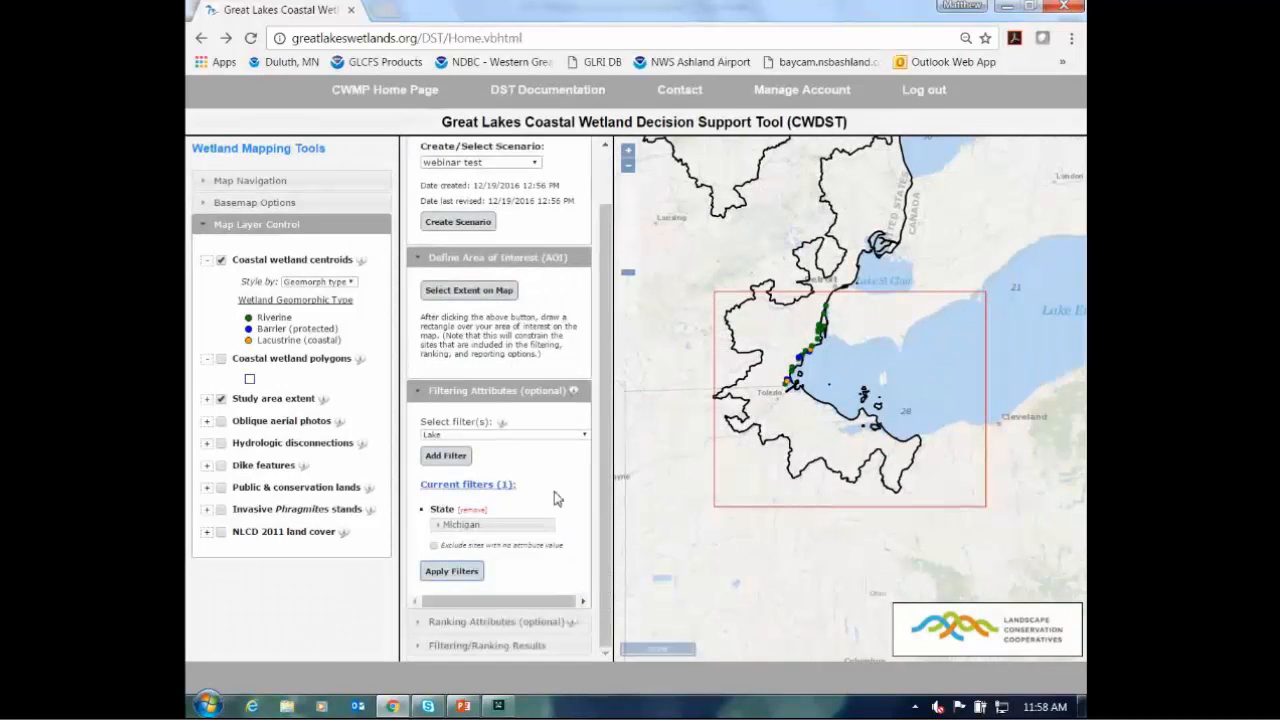
- Add a % State filter with a range of 1.0 to 100 and apply the filters to the wetland sites
{"action": "left_click", "coordinate": [502, 437]}
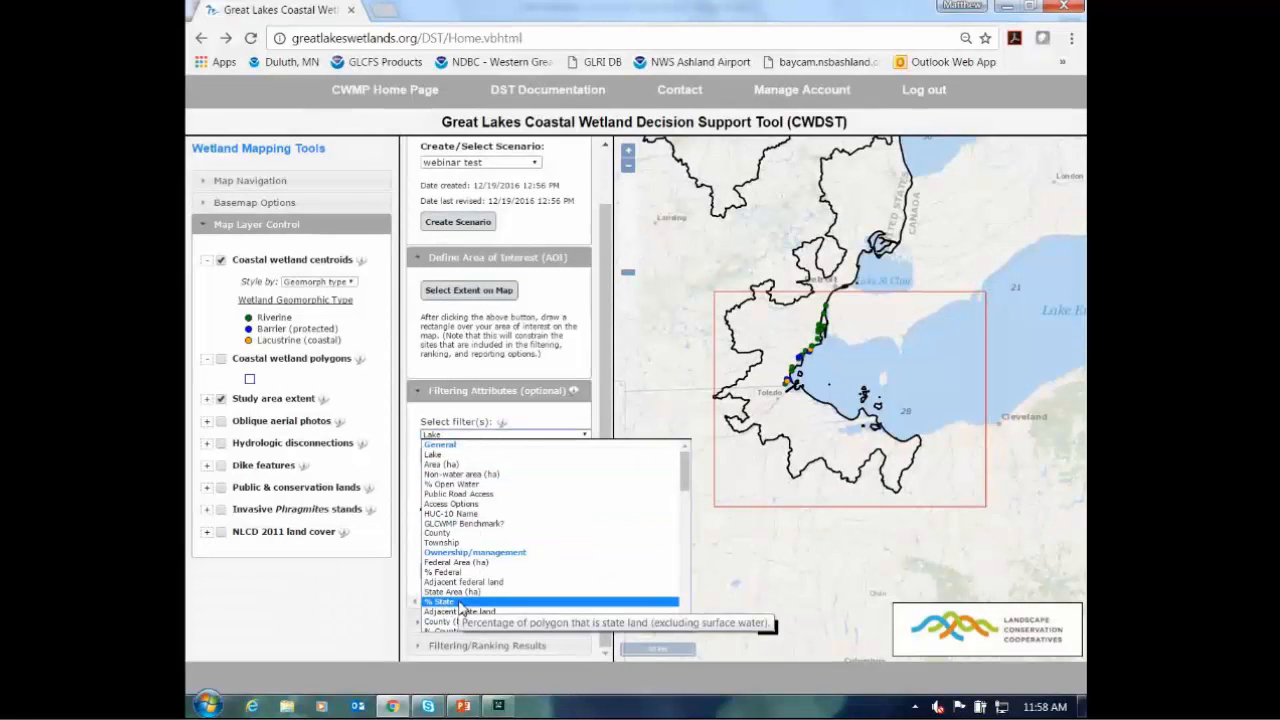
{"action": "left_click", "coordinate": [460, 603]}
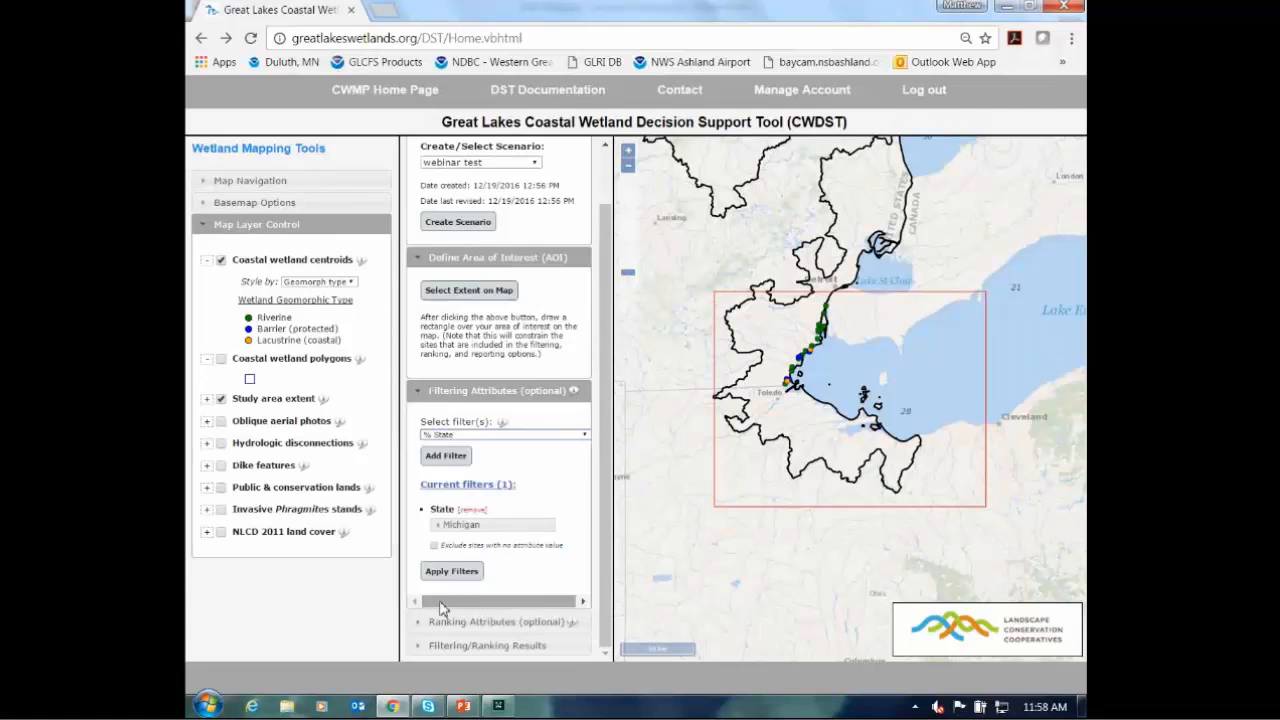
{"action": "left_click", "coordinate": [450, 457]}
{"action": "scroll", "coordinate": [545, 640], "scroll_direction": "down", "scroll_amount": 1}
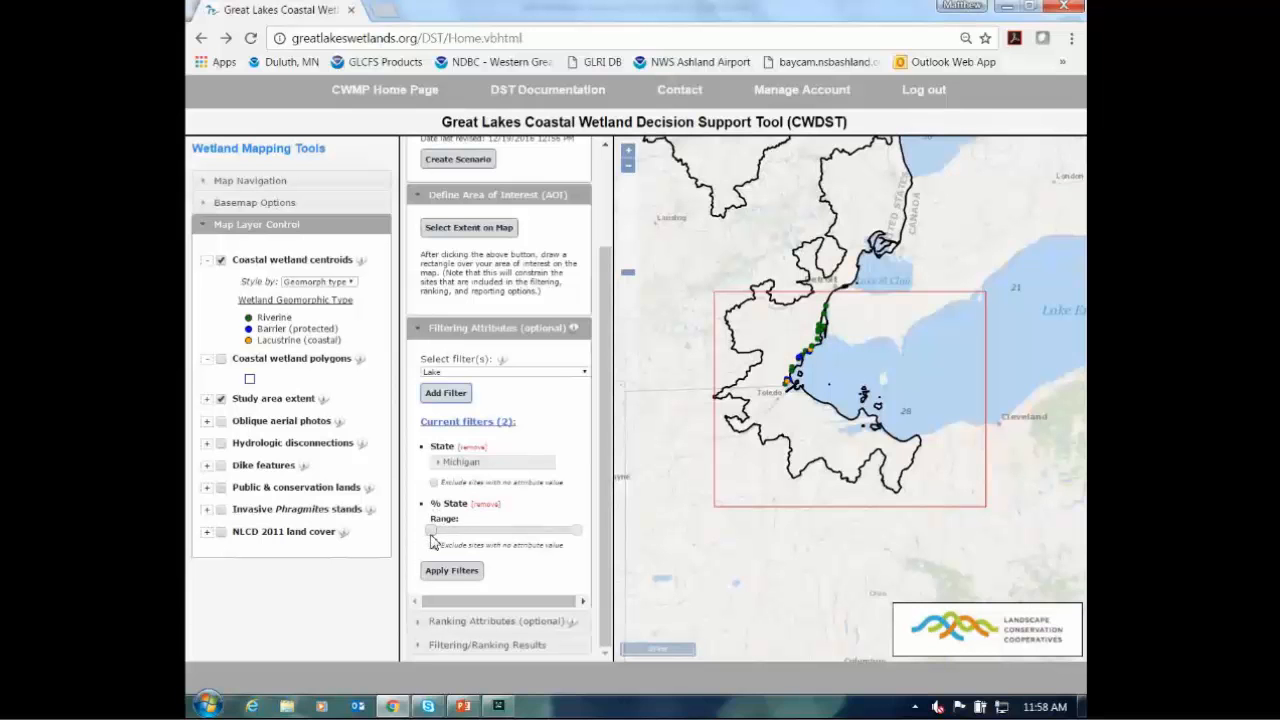
{"action": "left_click", "coordinate": [434, 531]}
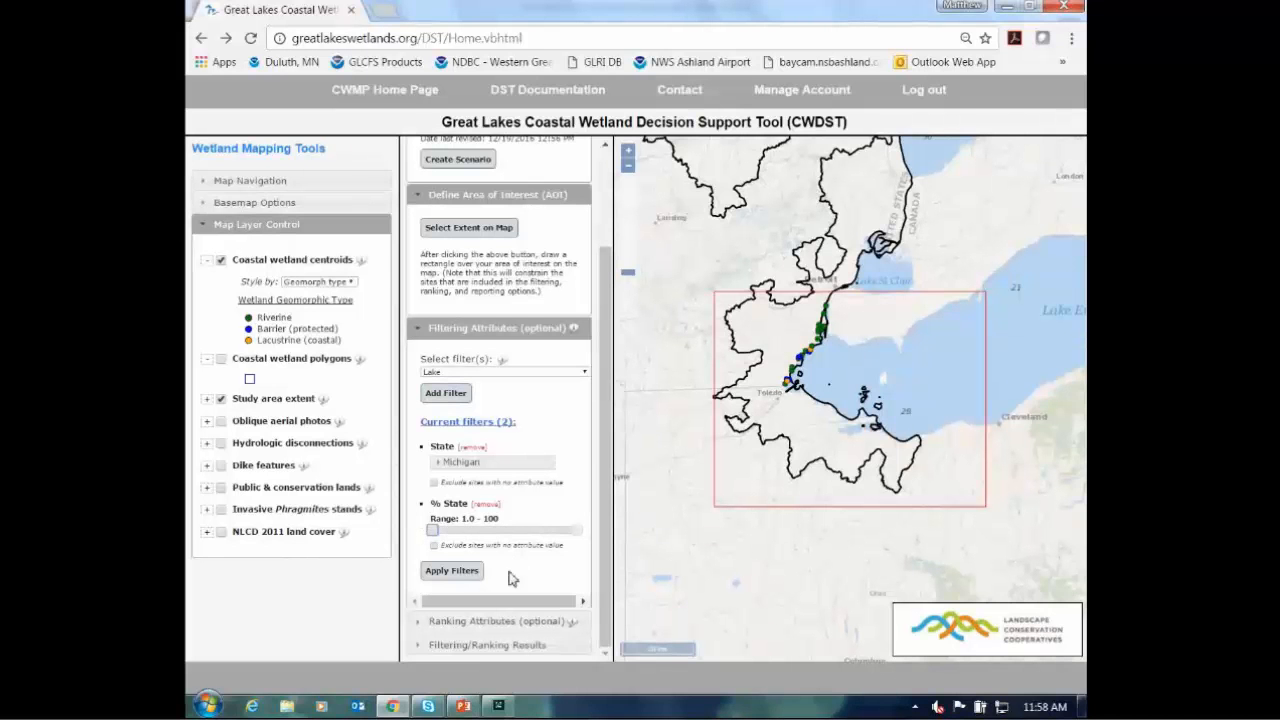
{"action": "left_click", "coordinate": [452, 572]}
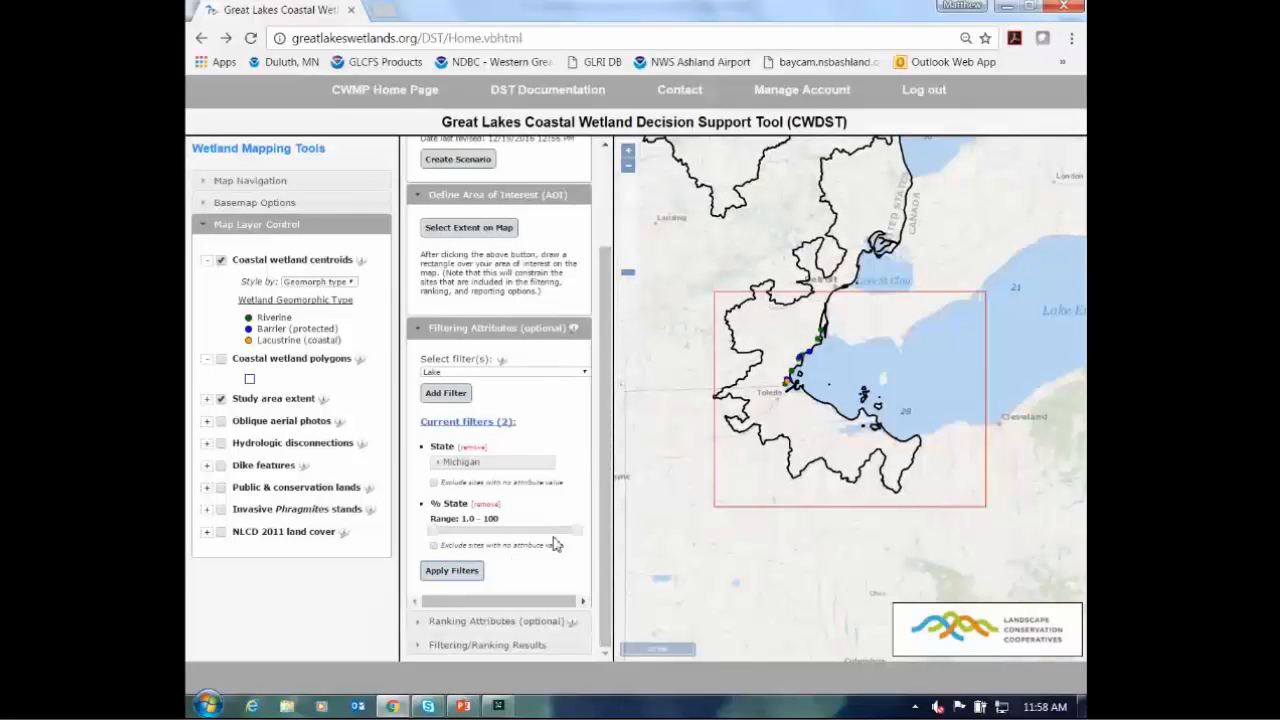
- Add an Access Options filter limited to Road and apply the filters to the wetland sites
{"action": "left_click", "coordinate": [547, 381]}
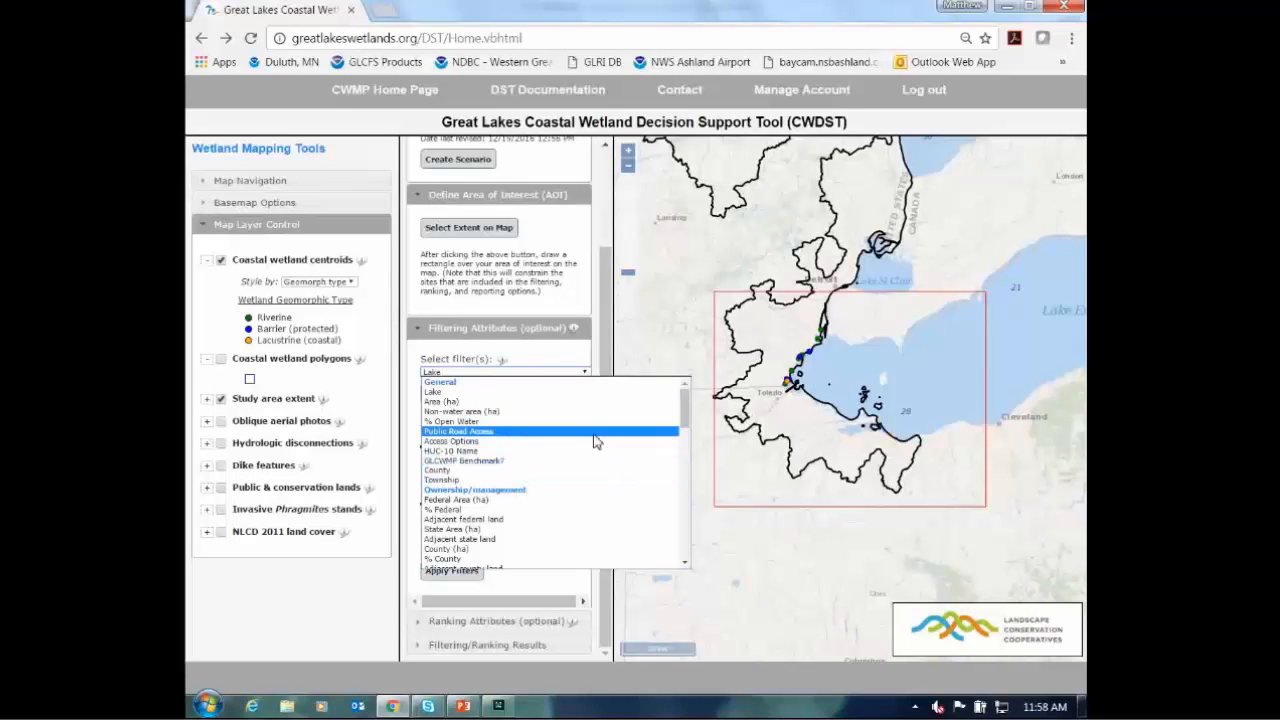
{"action": "left_click", "coordinate": [463, 443]}
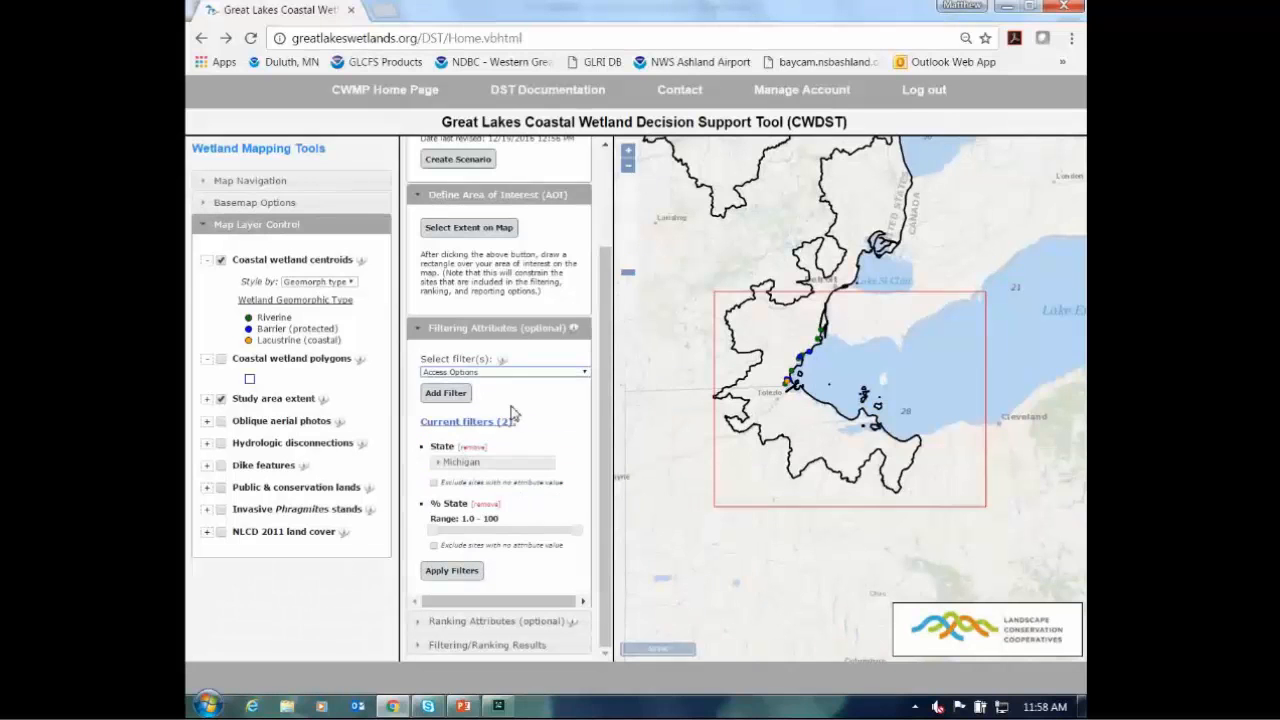
{"action": "left_click", "coordinate": [446, 393]}
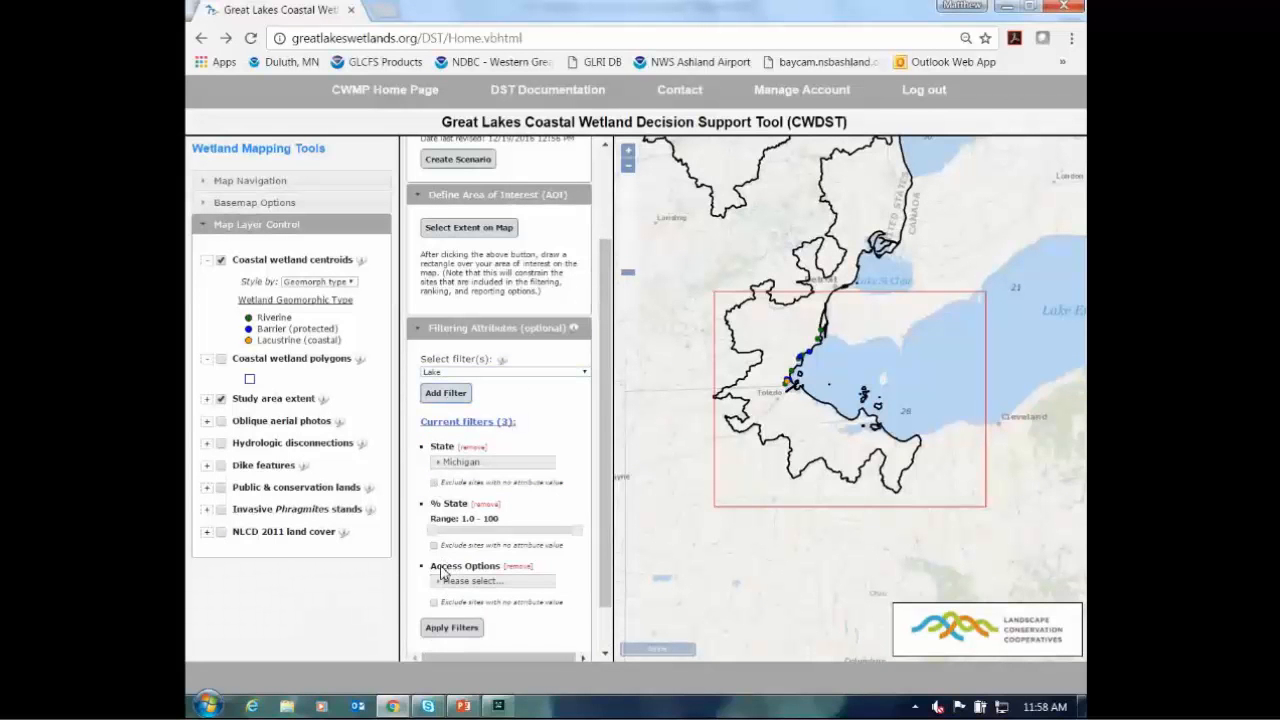
{"action": "left_click", "coordinate": [454, 582]}
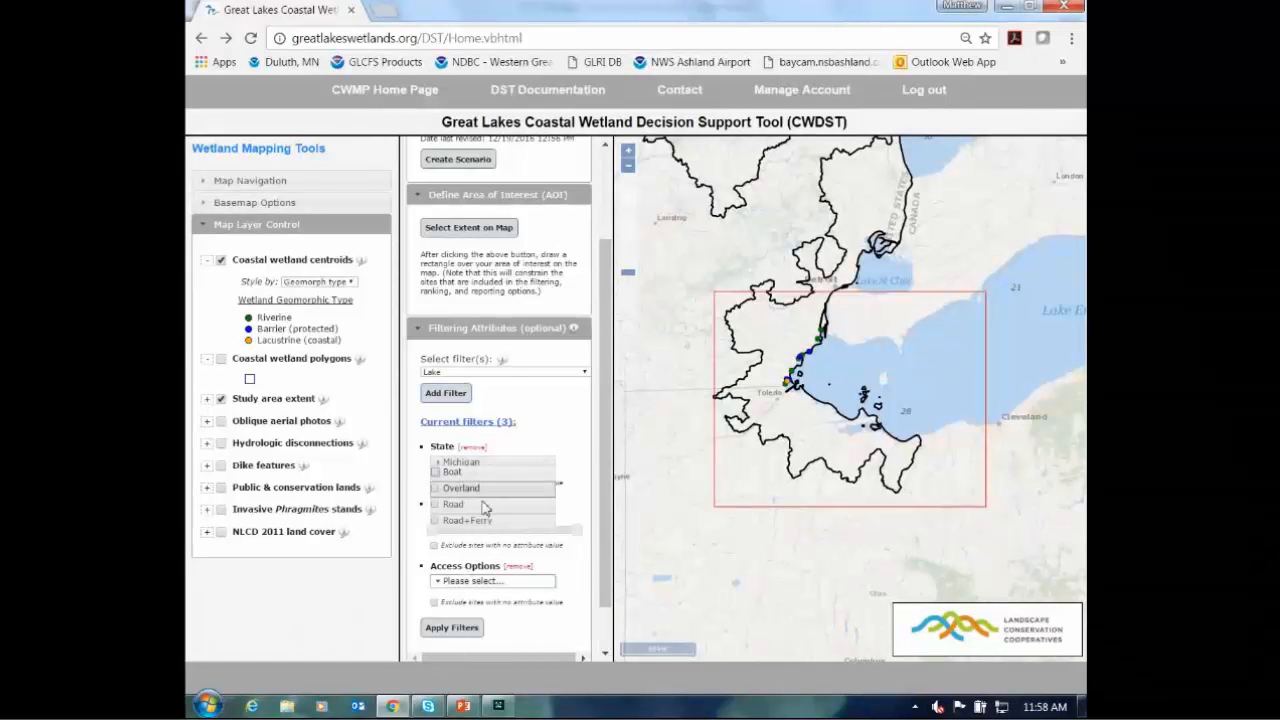
{"action": "left_click", "coordinate": [436, 505]}
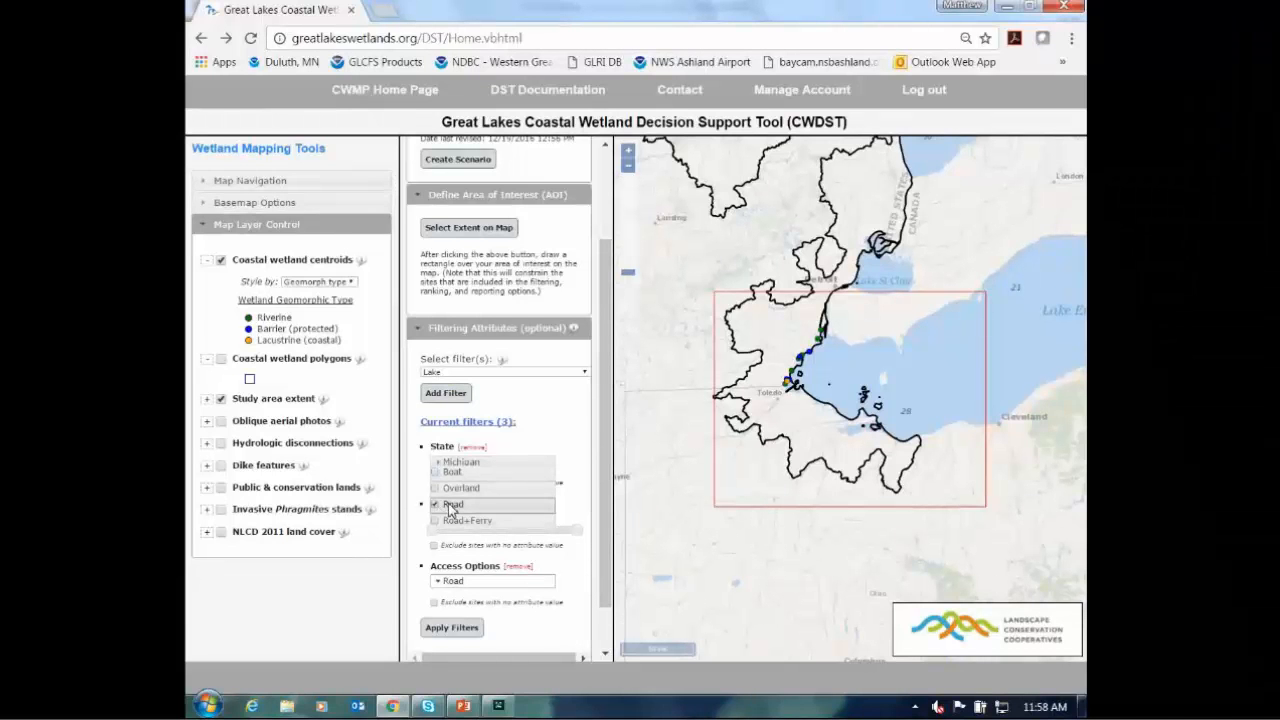
{"action": "left_click", "coordinate": [449, 630]}
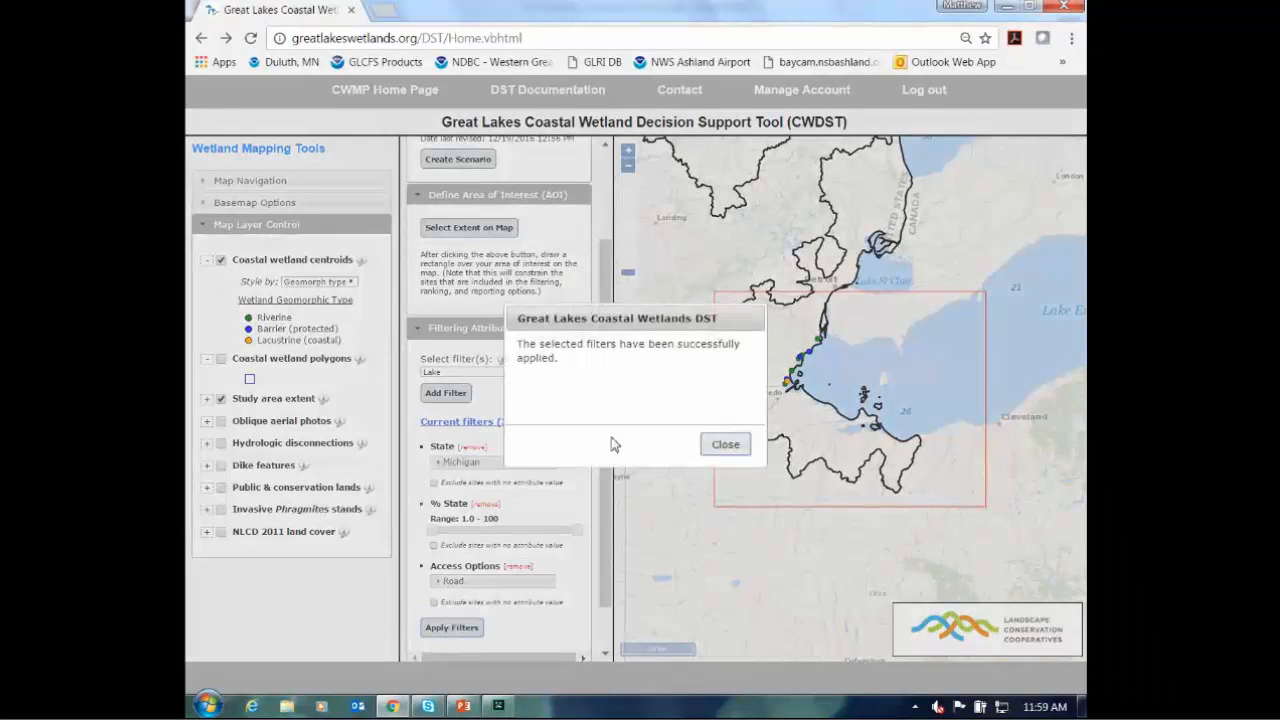
{"action": "left_click", "coordinate": [726, 446]}
- Add Fish IBI % Score as a ranking attribute, ranked highest to lowest, and apply the ranking to the filtered sites
{"action": "left_click_drag", "start_coordinate": [606, 470], "coordinate": [610, 543]}
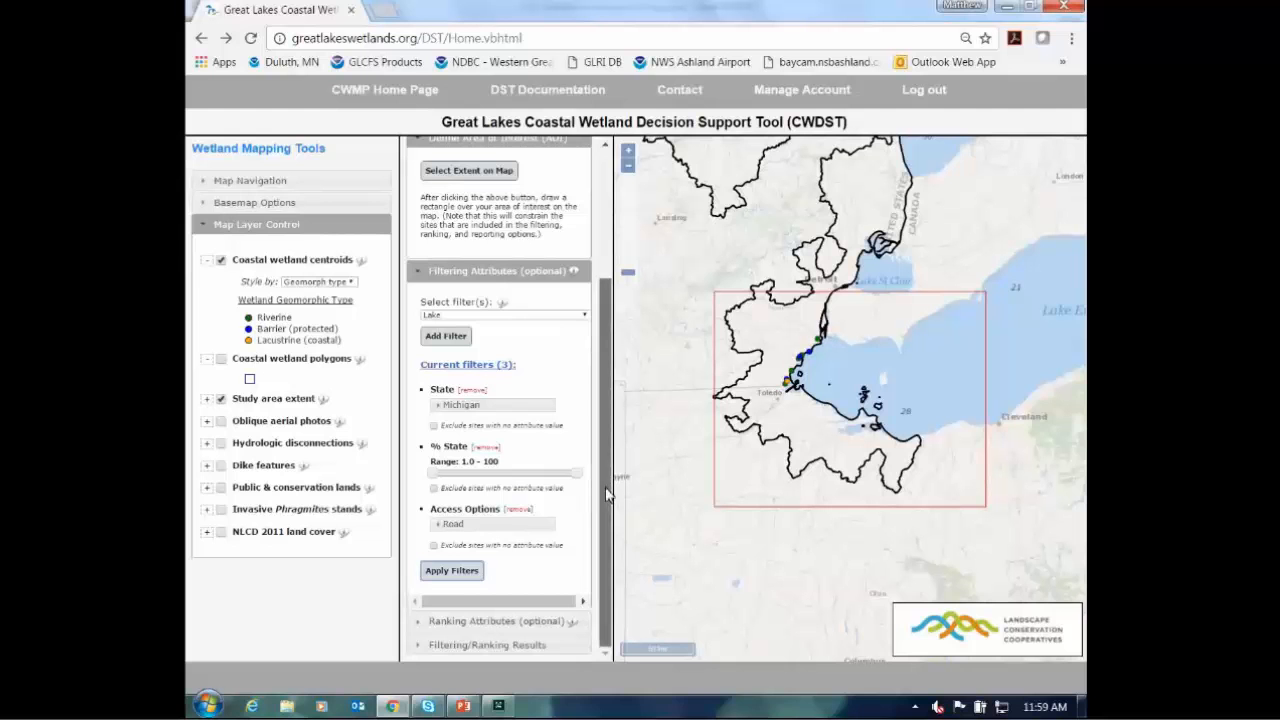
{"action": "left_click", "coordinate": [510, 625]}
{"action": "scroll", "coordinate": [606, 513], "scroll_direction": "down", "scroll_amount": 1}
{"action": "scroll", "coordinate": [607, 513], "scroll_direction": "down", "scroll_amount": 1}
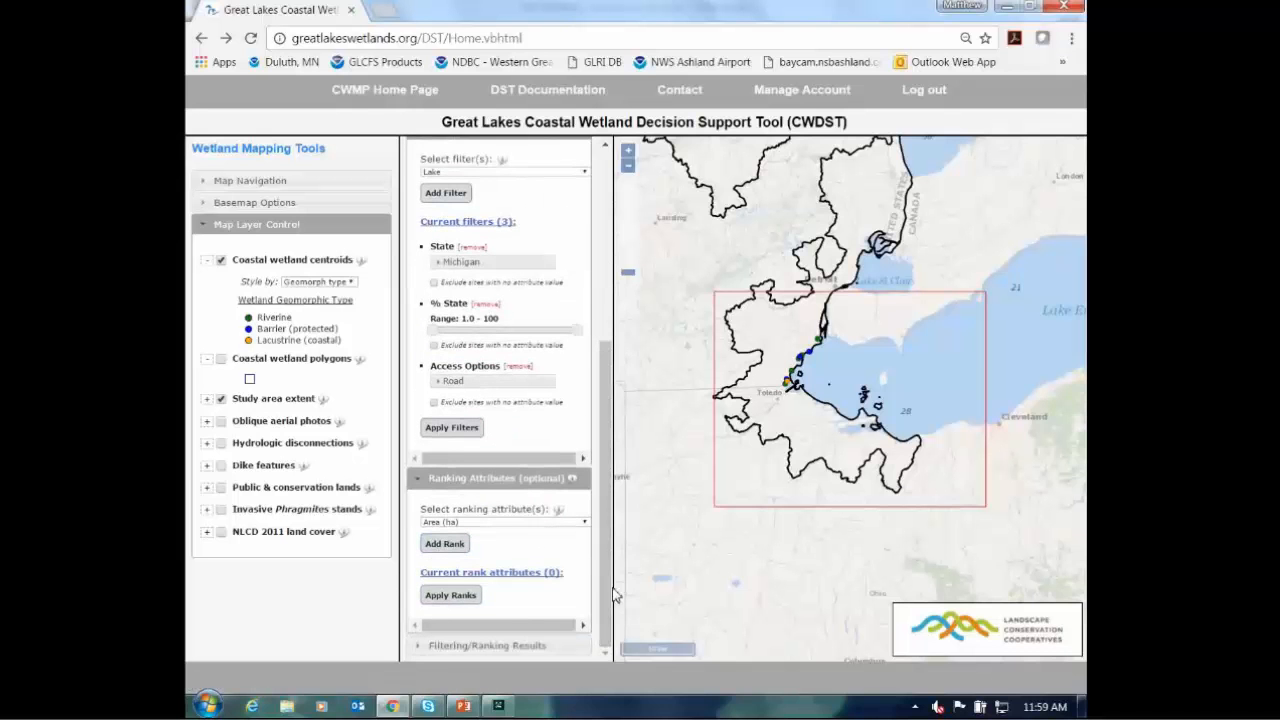
{"action": "left_click", "coordinate": [490, 523]}
{"action": "left_click_drag", "start_coordinate": [686, 360], "coordinate": [693, 473]}
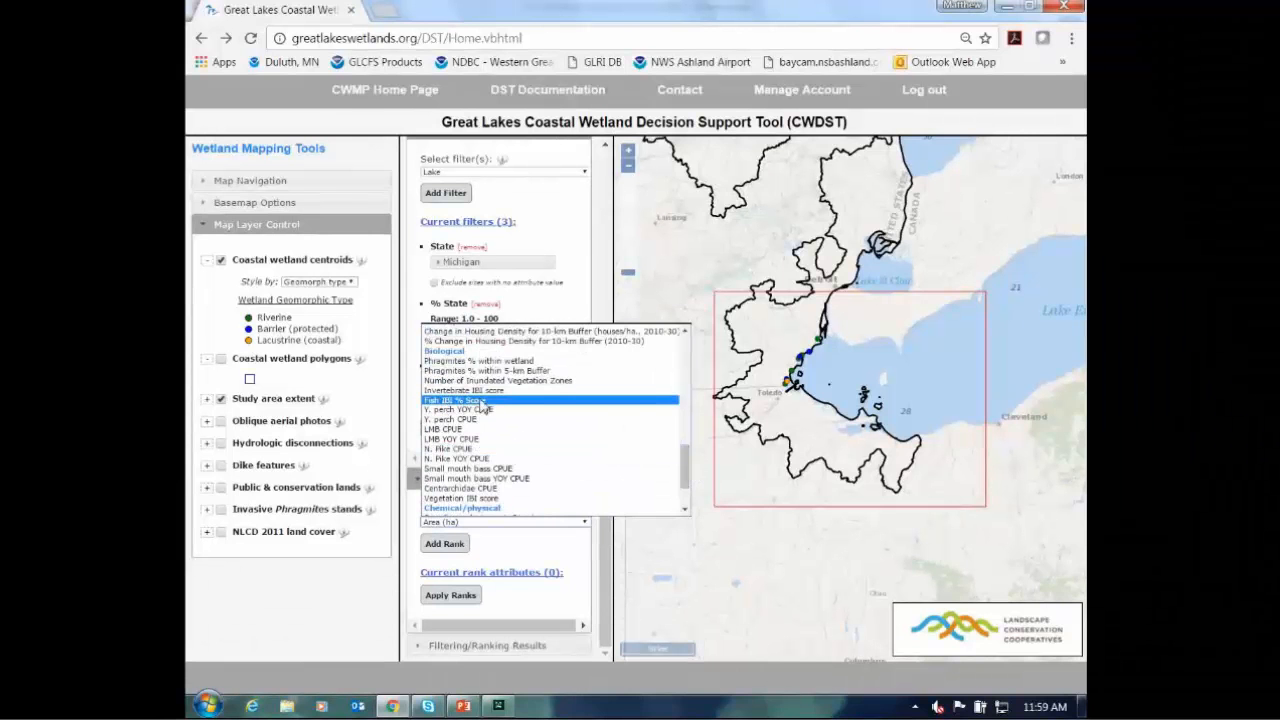
{"action": "left_click", "coordinate": [488, 402]}
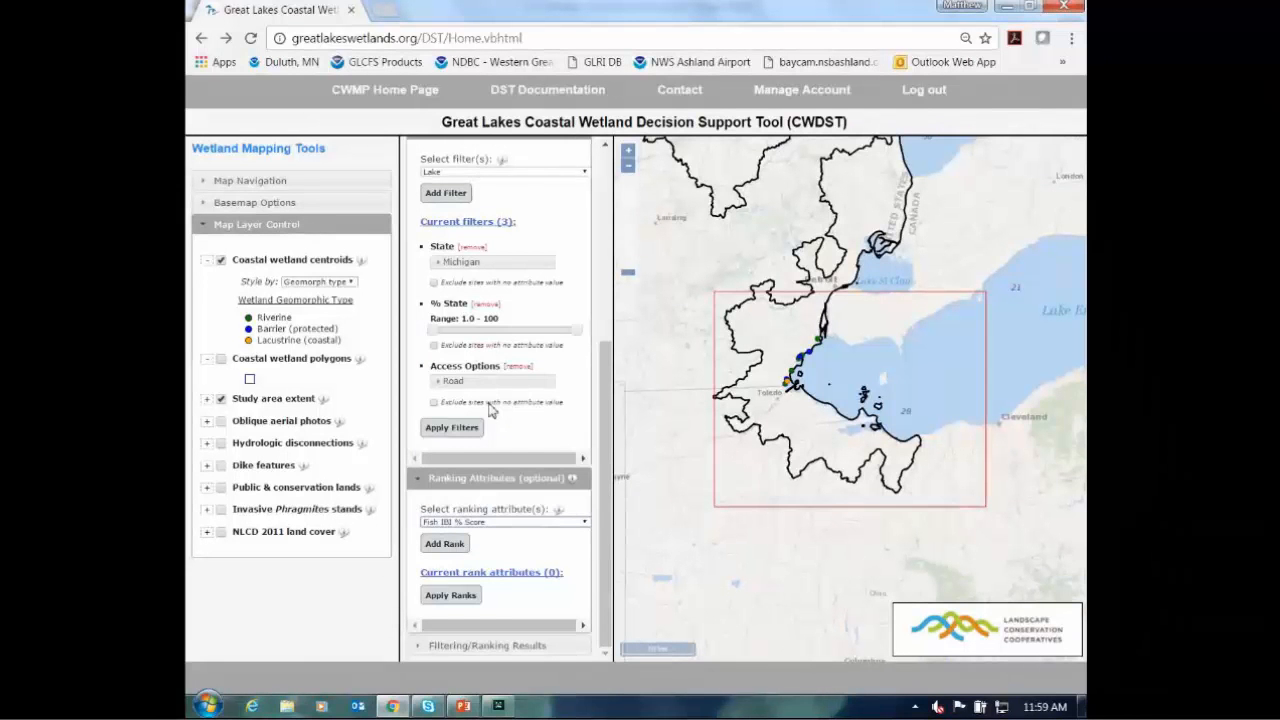
{"action": "left_click", "coordinate": [446, 546]}
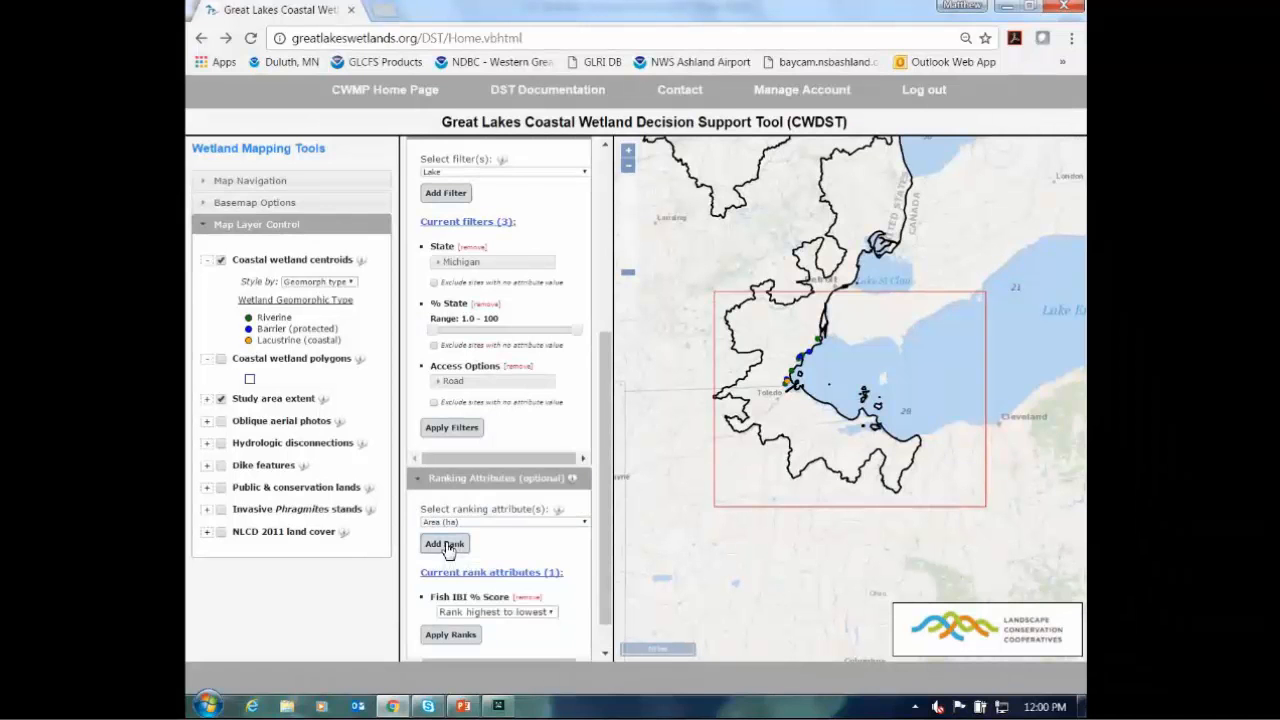
{"action": "scroll", "coordinate": [535, 622], "scroll_direction": "down", "scroll_amount": 1}
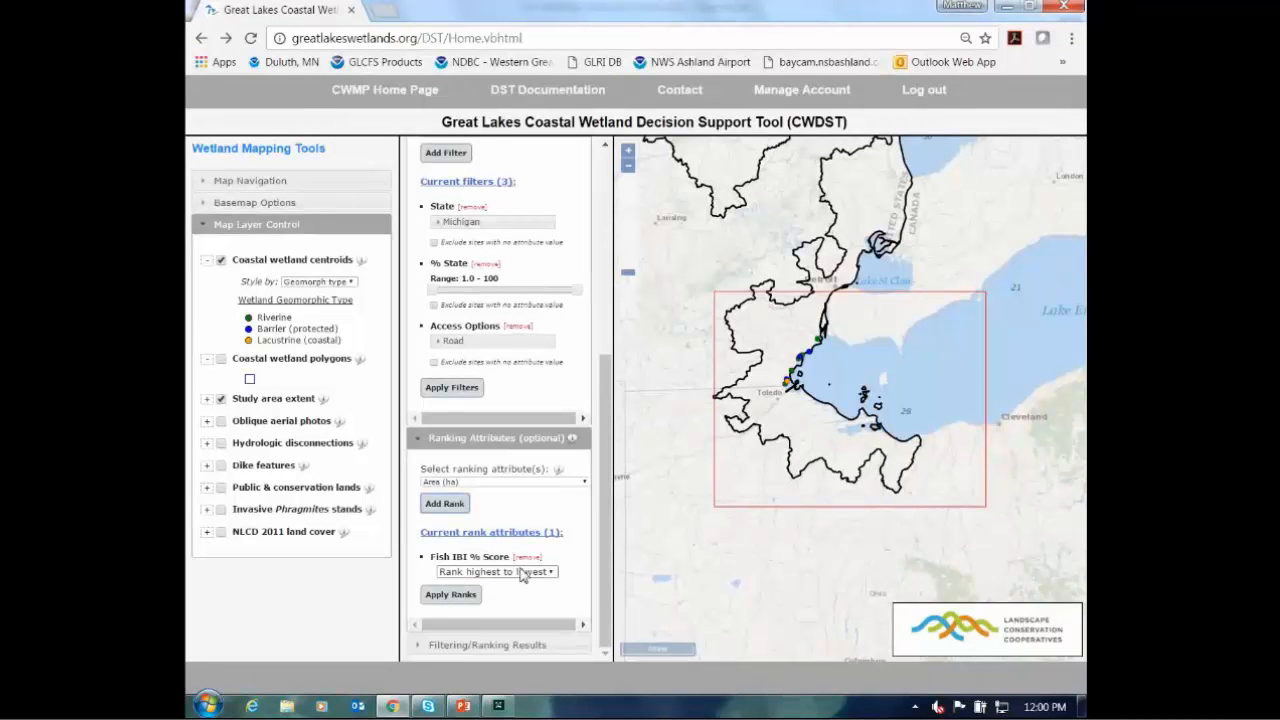
{"action": "left_click", "coordinate": [451, 596]}
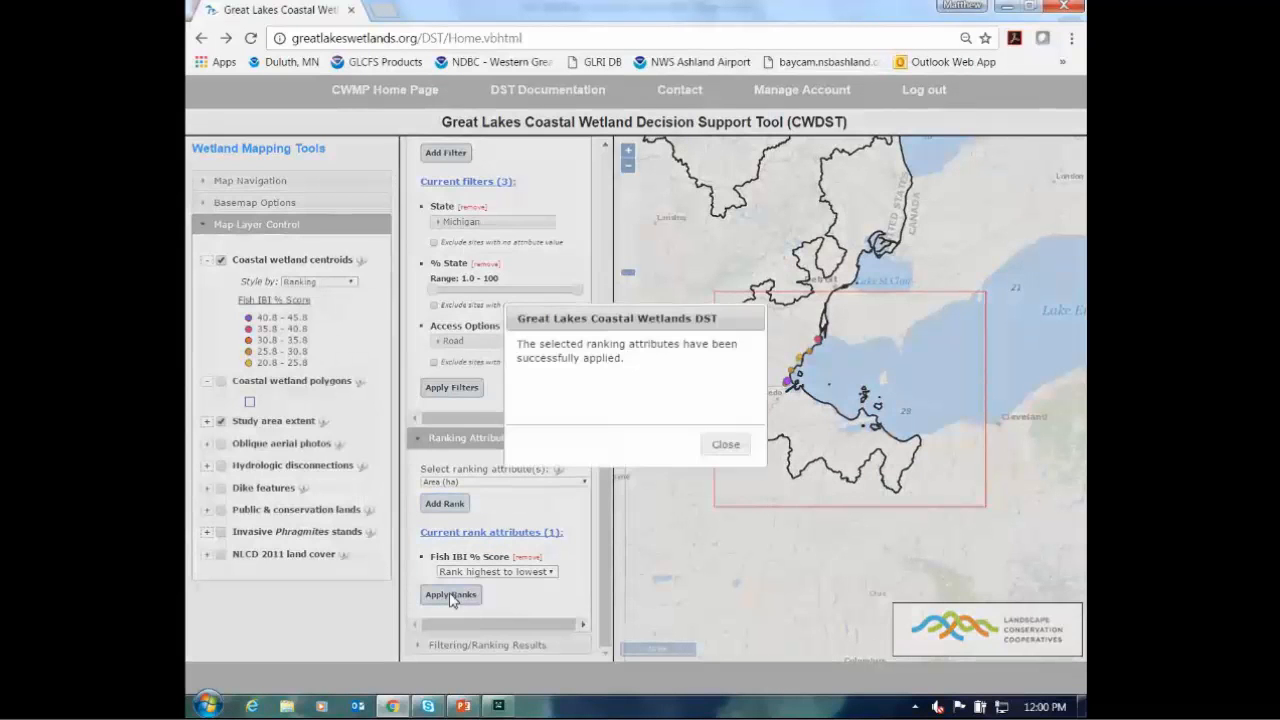
{"action": "left_click", "coordinate": [726, 449]}
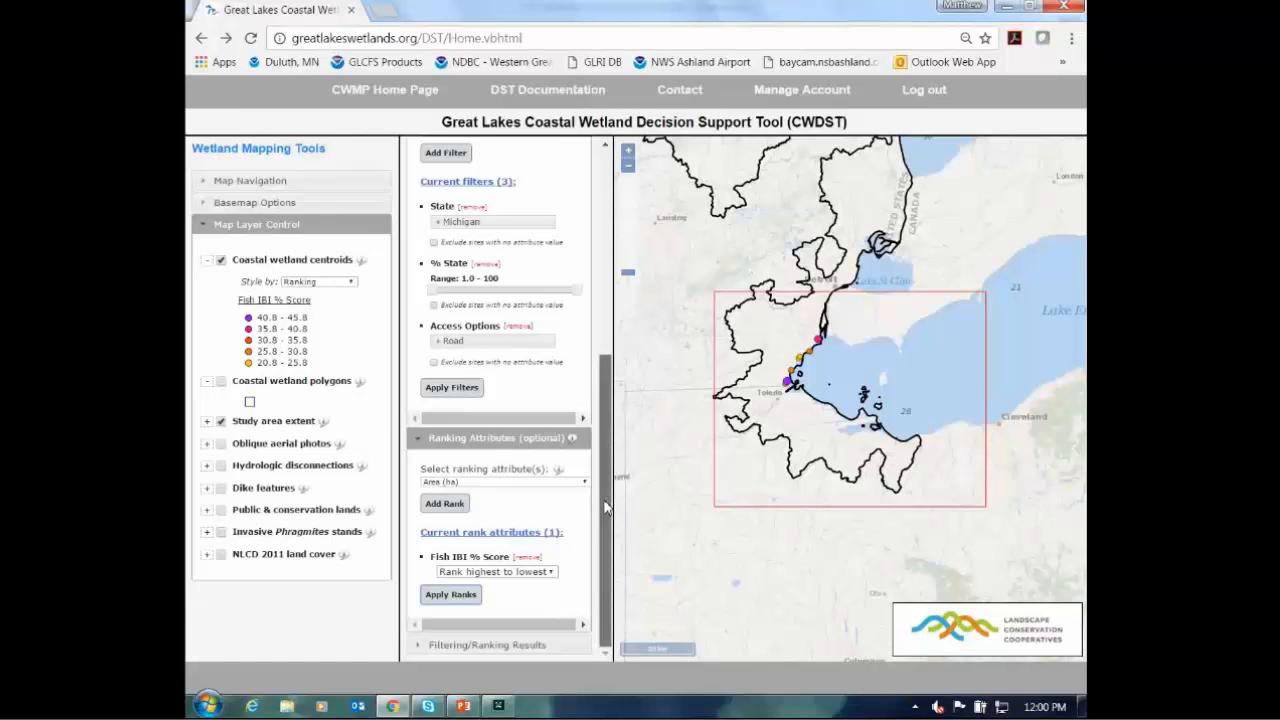
- Replace the Fish IBI % Score ranking attribute with population density within a 5-km buffer and apply the ranking
{"action": "left_click", "coordinate": [528, 558]}
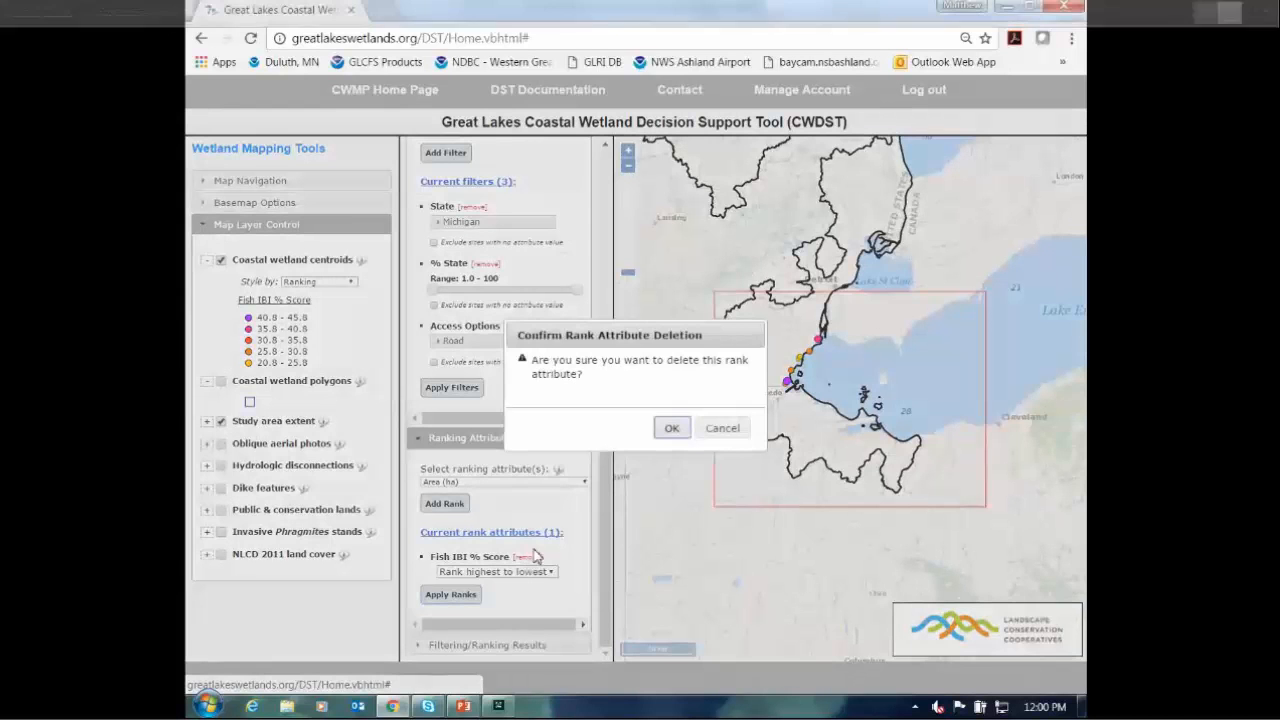
{"action": "left_click", "coordinate": [671, 428]}
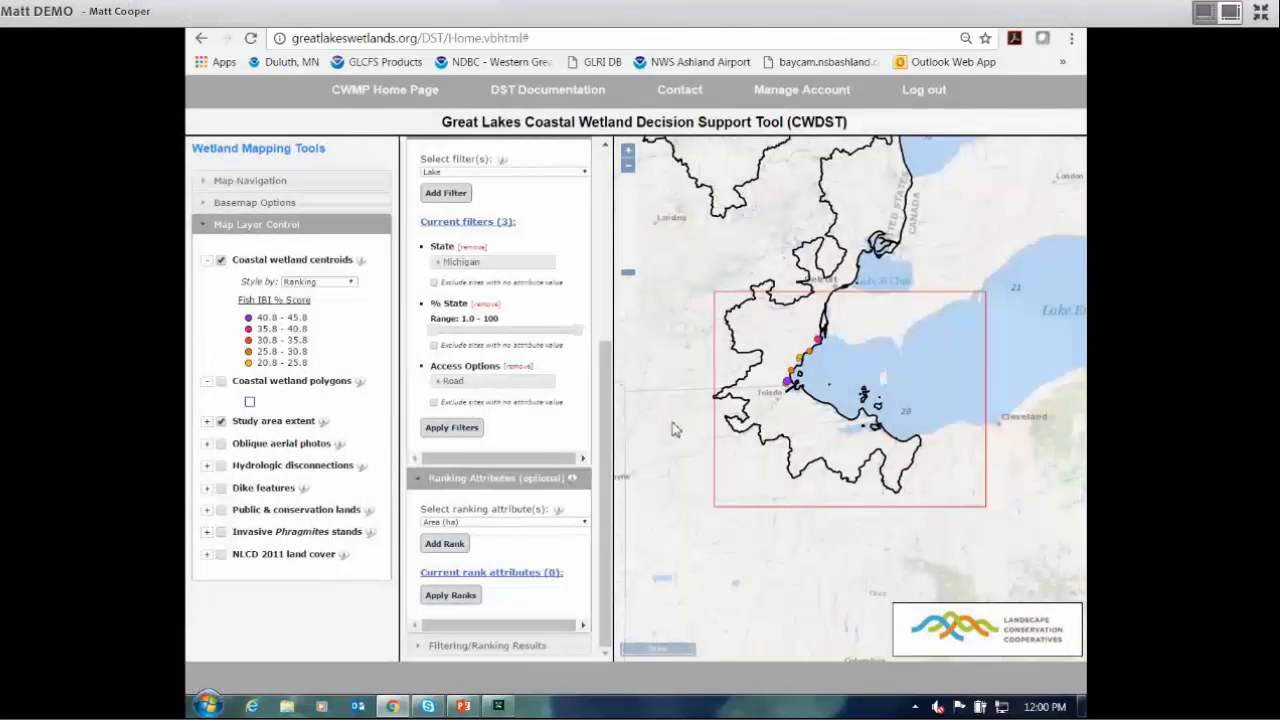
{"action": "left_click", "coordinate": [518, 521]}
{"action": "scroll", "coordinate": [575, 444], "scroll_direction": "down", "scroll_amount": 10}
{"action": "scroll", "coordinate": [580, 429], "scroll_direction": "up", "scroll_amount": 5}
{"action": "scroll", "coordinate": [583, 429], "scroll_direction": "down", "scroll_amount": 6}
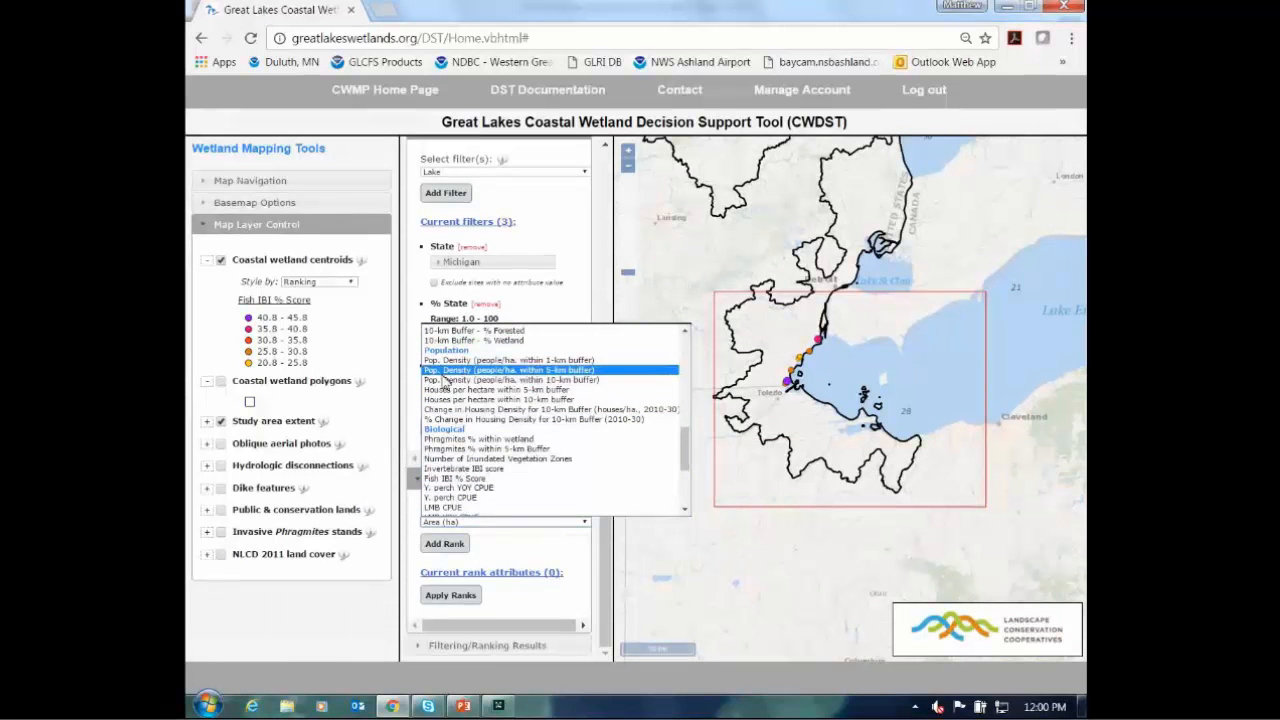
{"action": "left_click", "coordinate": [537, 372]}
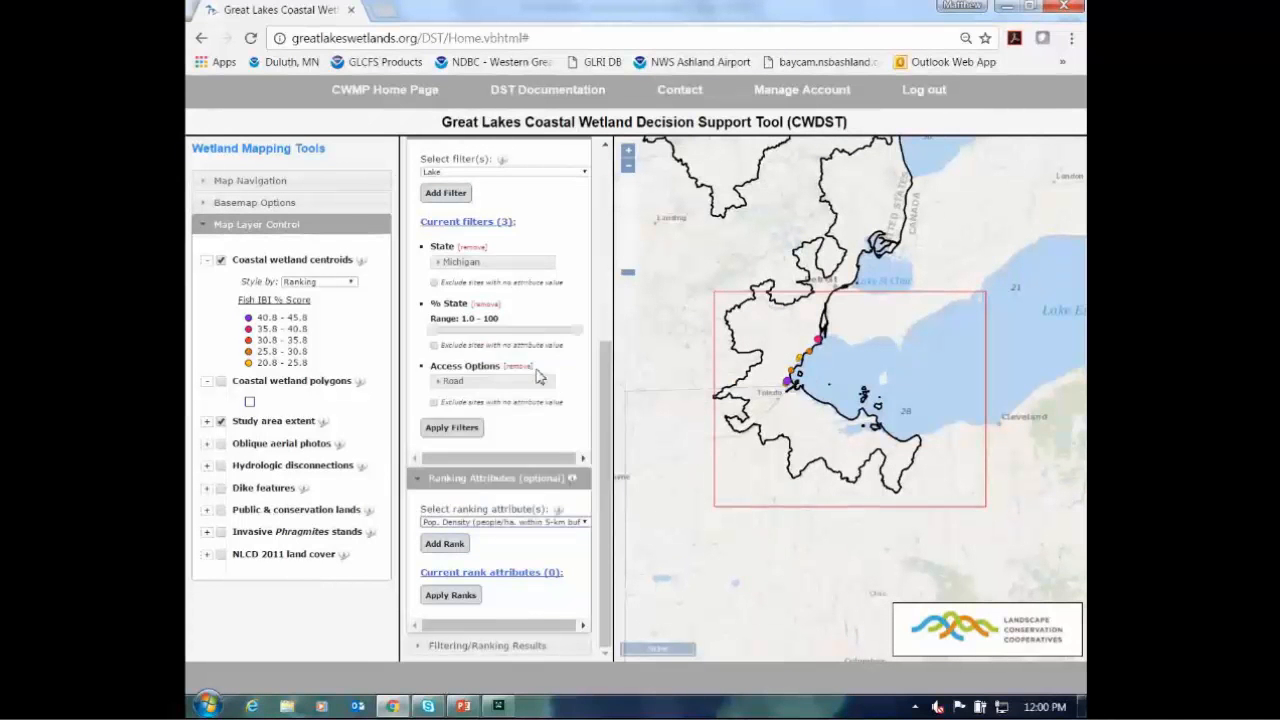
{"action": "left_click", "coordinate": [446, 546]}
{"action": "scroll", "coordinate": [535, 625], "scroll_direction": "down", "scroll_amount": 1}
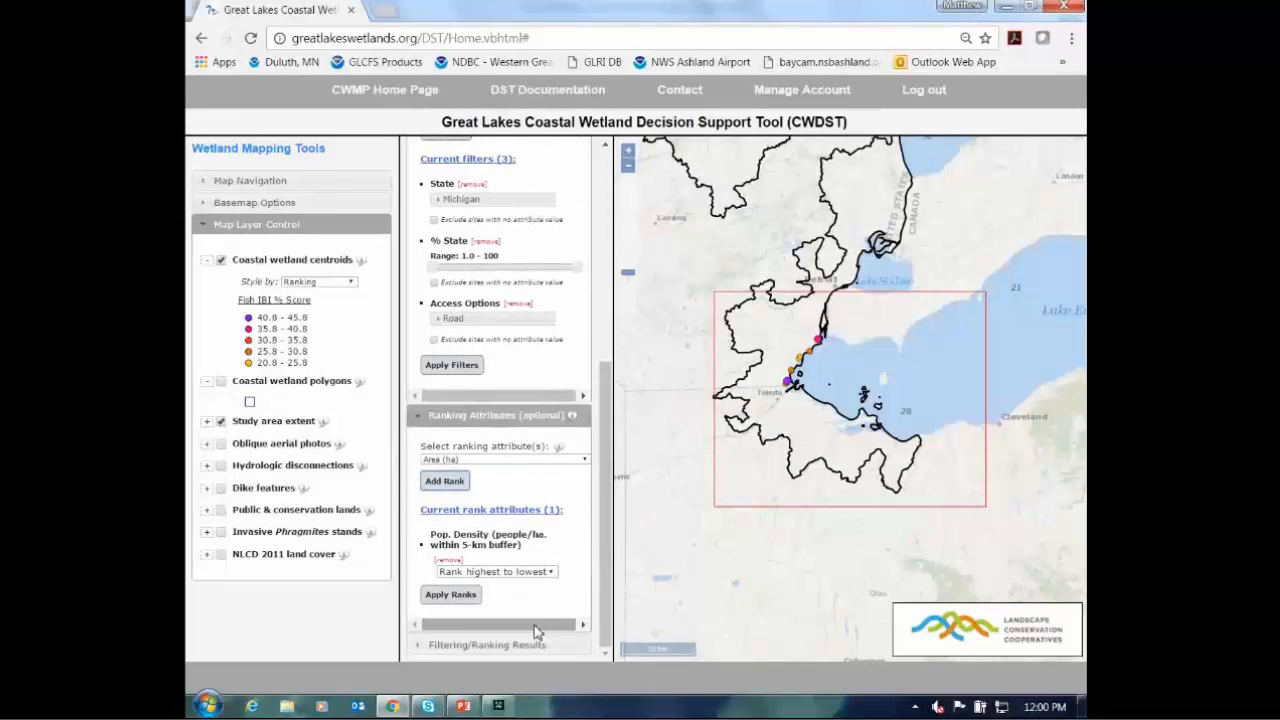
{"action": "left_click", "coordinate": [450, 595]}
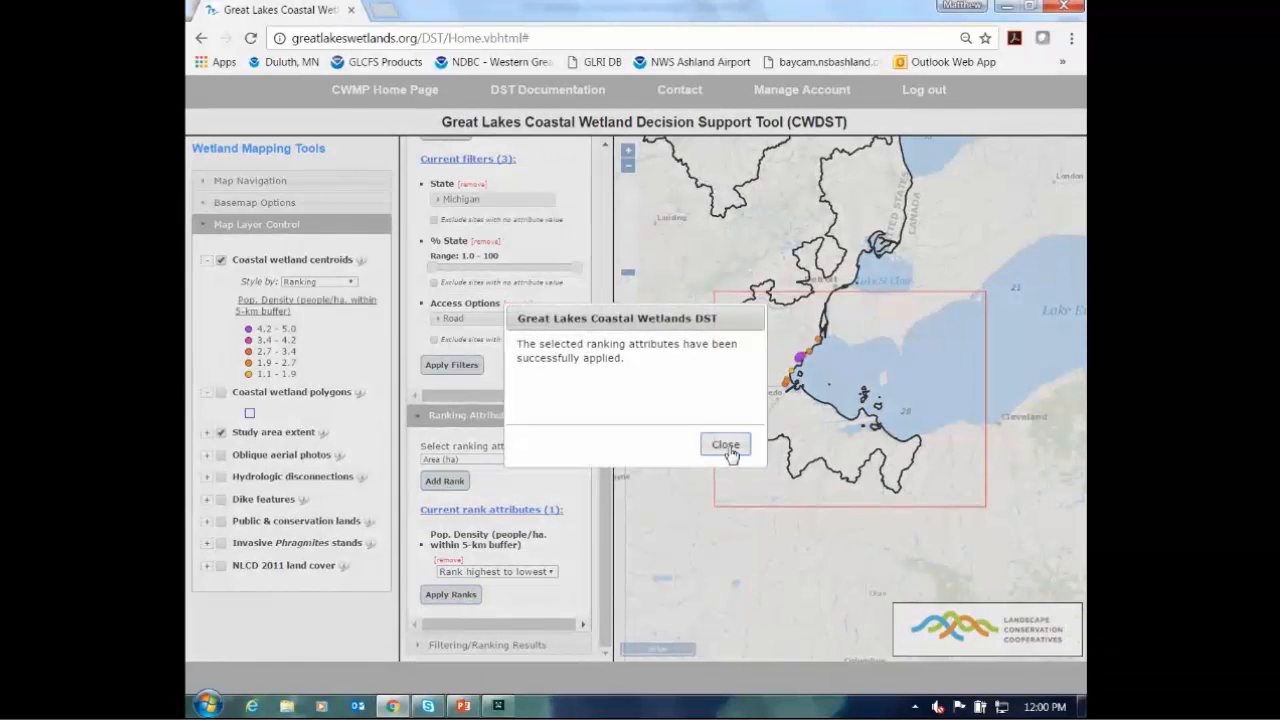
{"action": "left_click", "coordinate": [726, 447]}
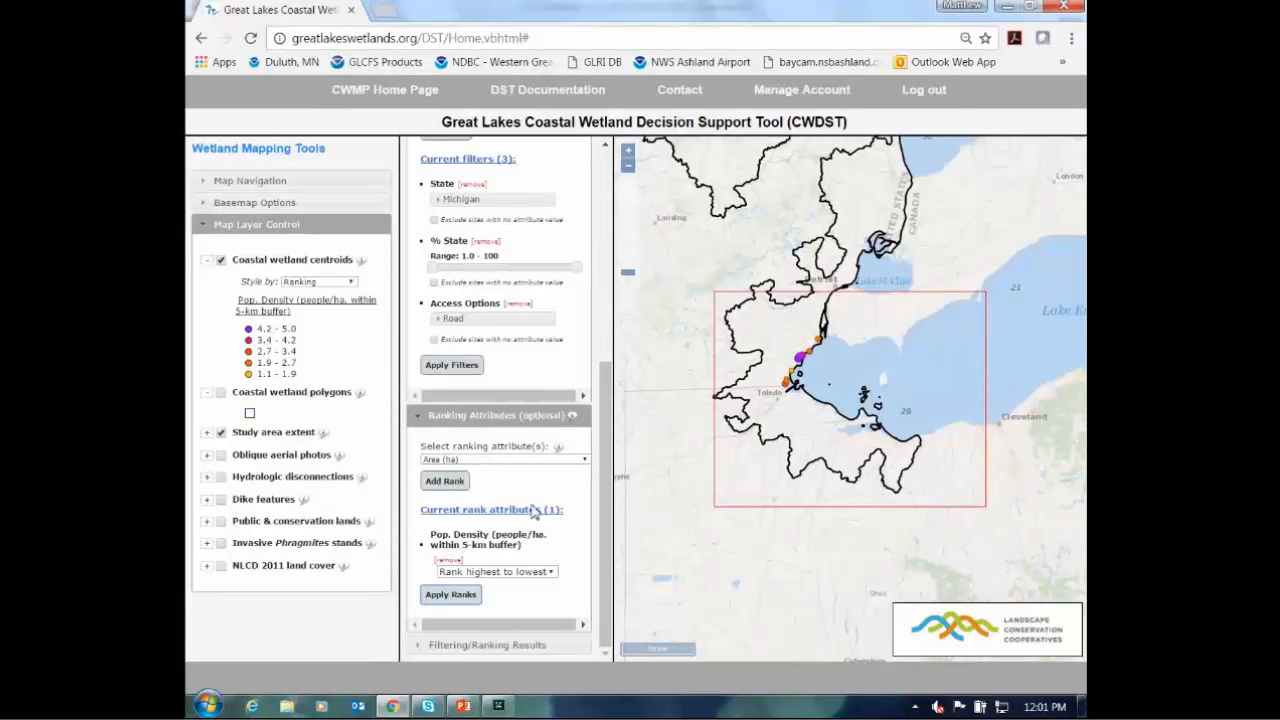
- Add Fish IBI % Score as a second ranking attribute alongside population density and apply the combined ranking
{"action": "left_click", "coordinate": [545, 462]}
{"action": "left_click_drag", "start_coordinate": [685, 496], "coordinate": [700, 617]}
{"action": "left_click", "coordinate": [522, 500]}
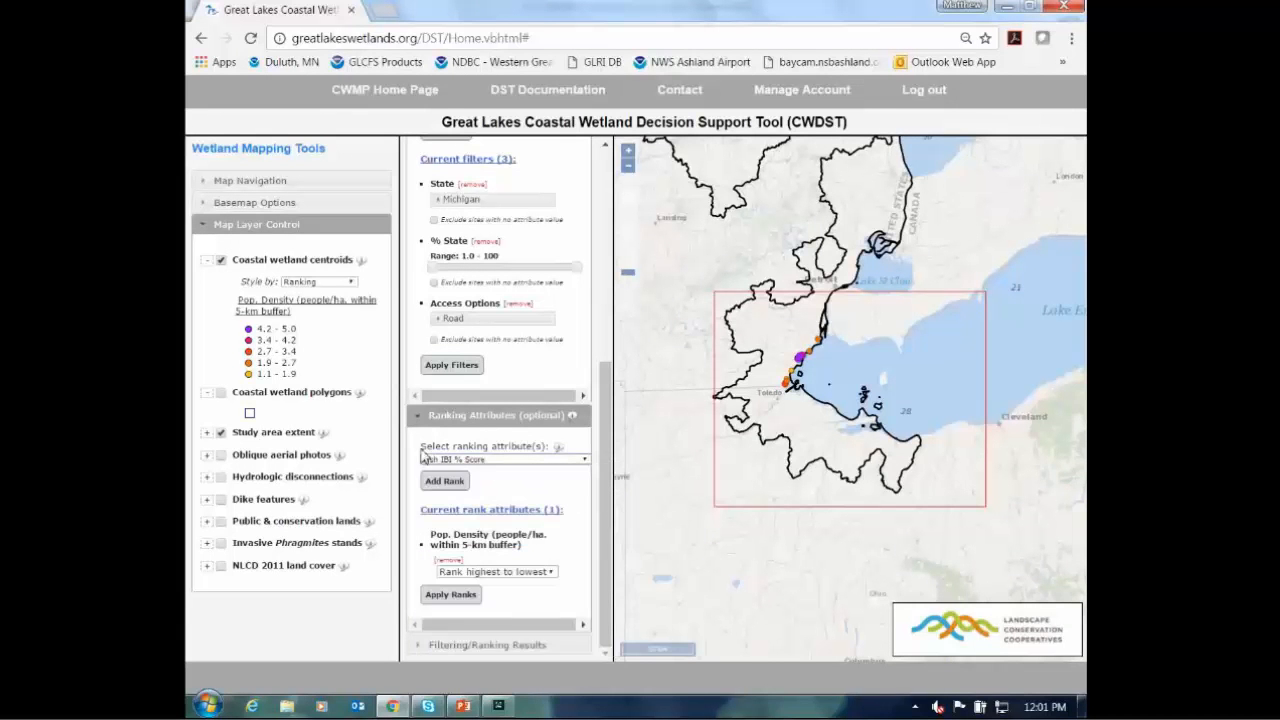
{"action": "left_click", "coordinate": [458, 481]}
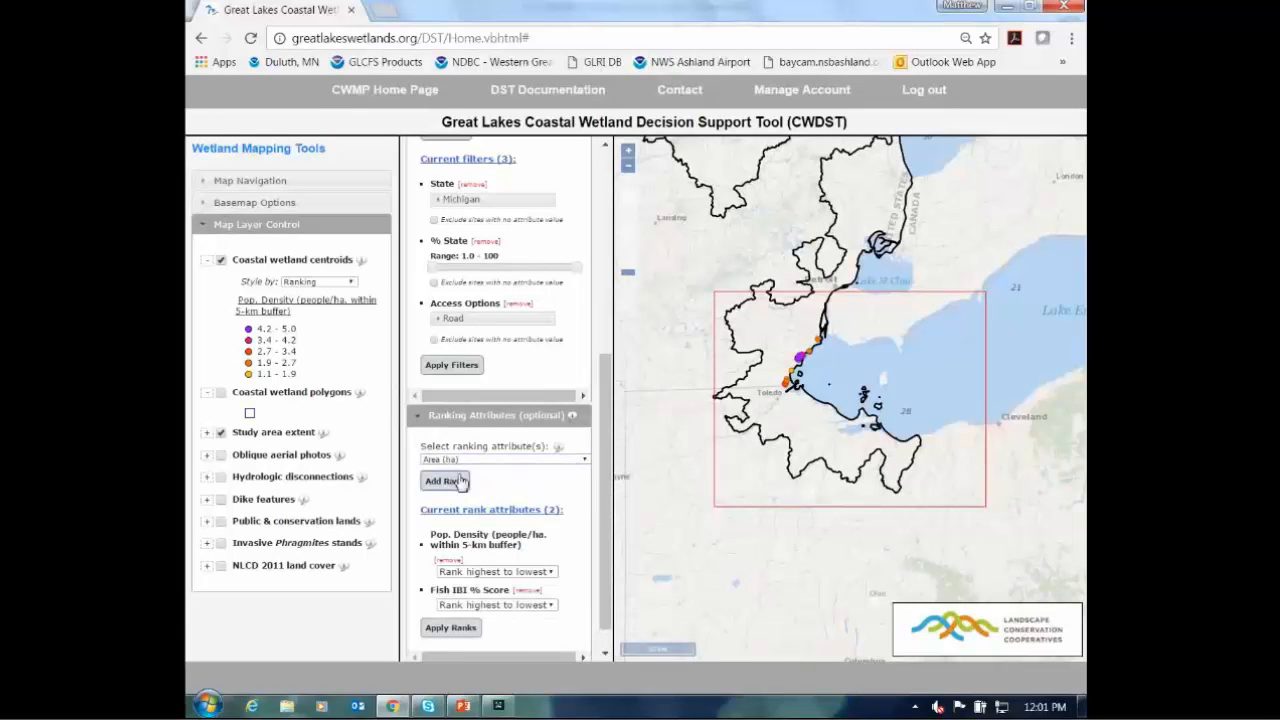
{"action": "left_click", "coordinate": [447, 629]}
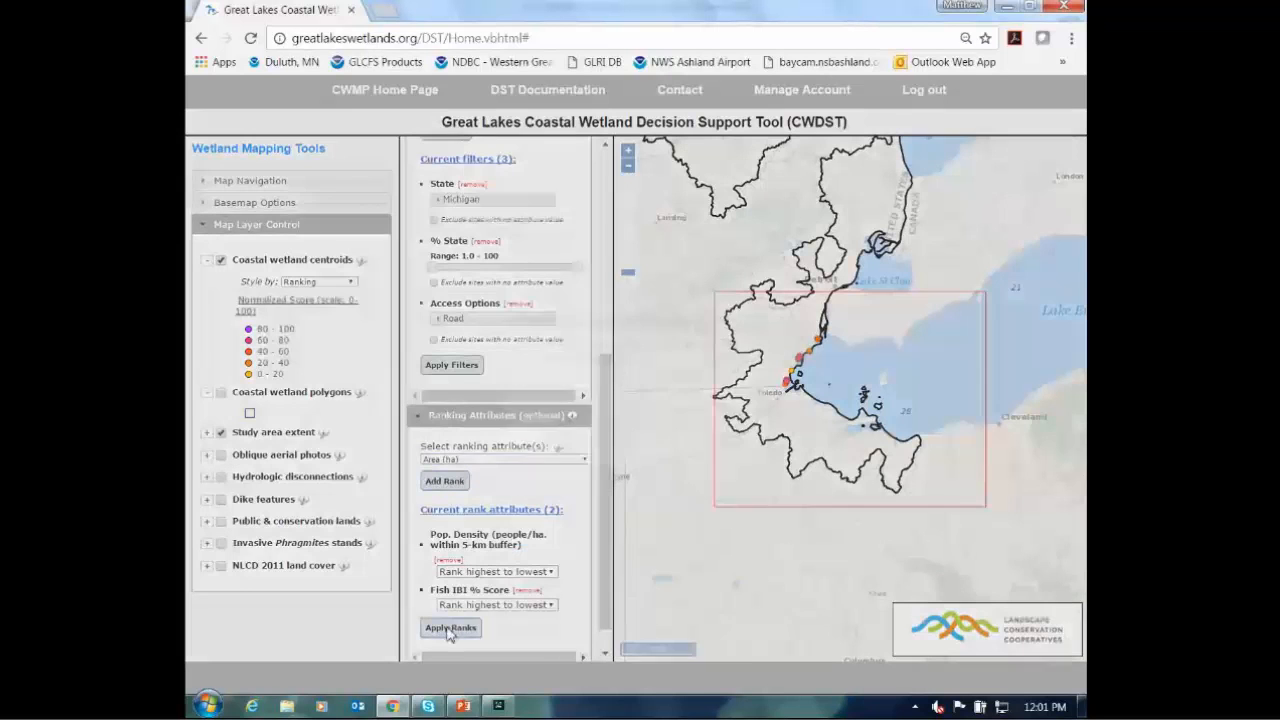
{"action": "left_click", "coordinate": [724, 445]}
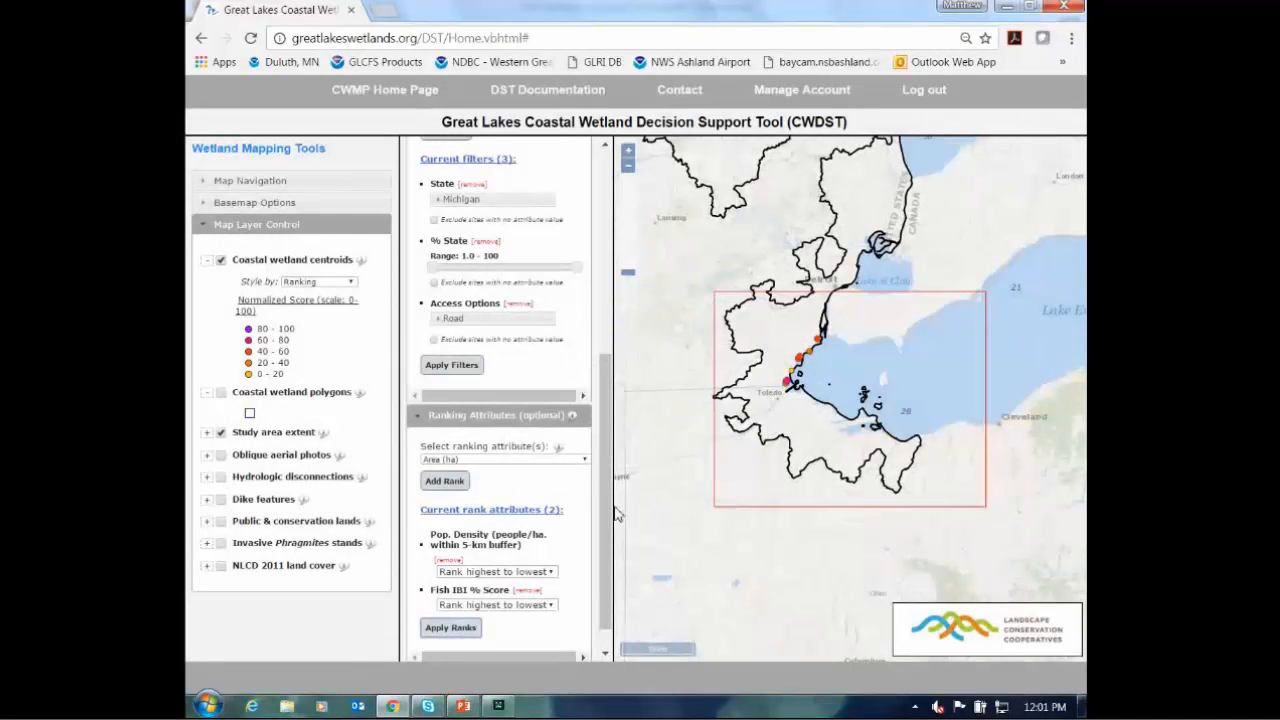
- Delete the population density ranking attribute and reapply the ranking with Fish IBI % Score alone
{"action": "scroll", "coordinate": [607, 525], "scroll_direction": "down", "scroll_amount": 1}
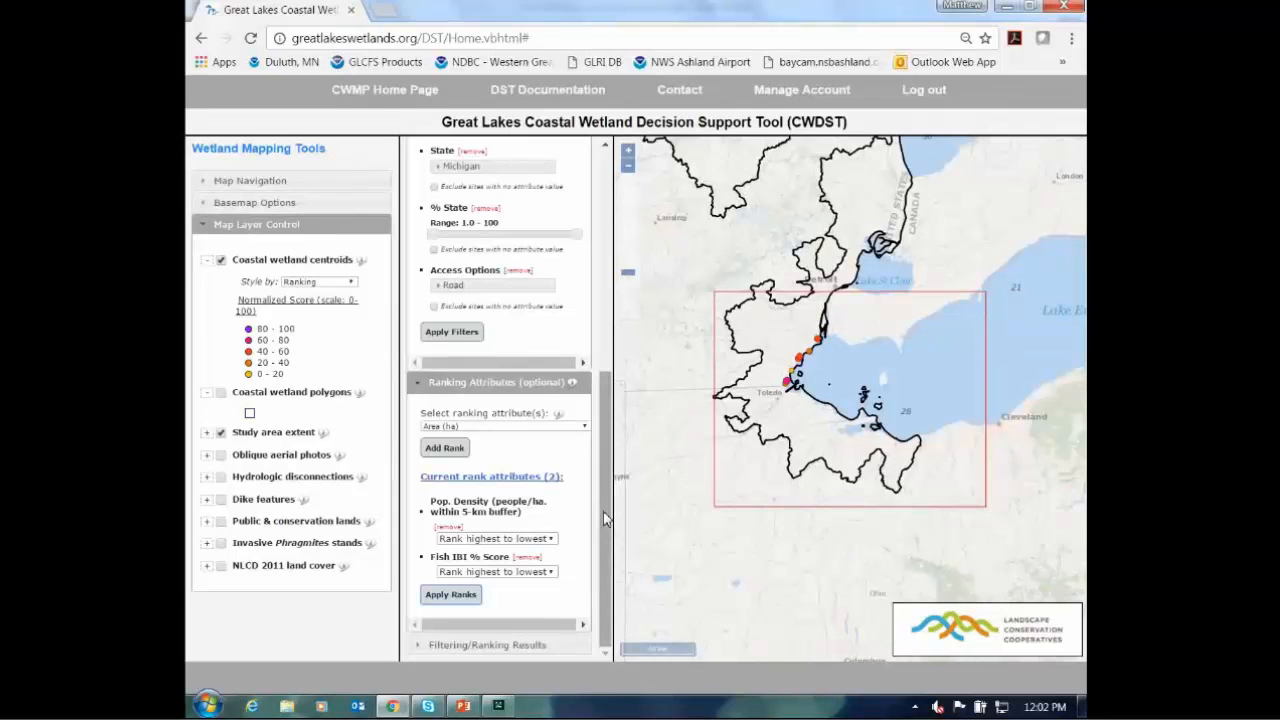
{"action": "left_click", "coordinate": [447, 530]}
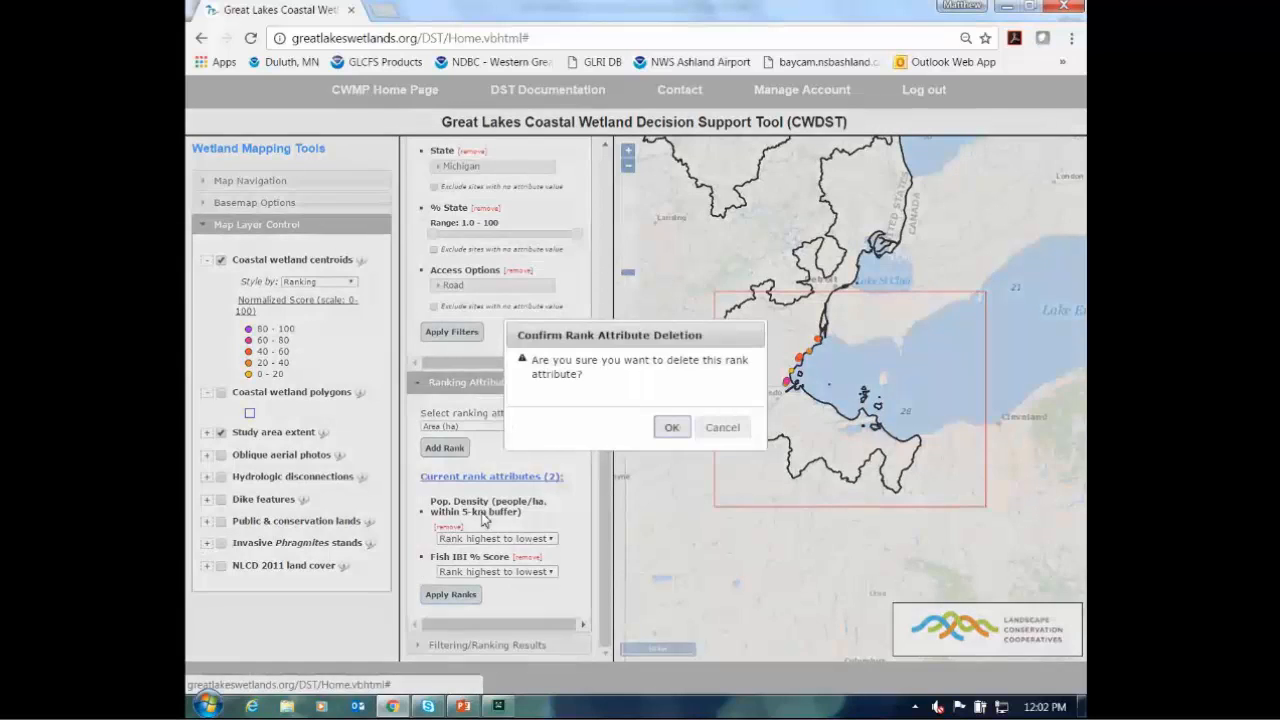
{"action": "left_click", "coordinate": [660, 432]}
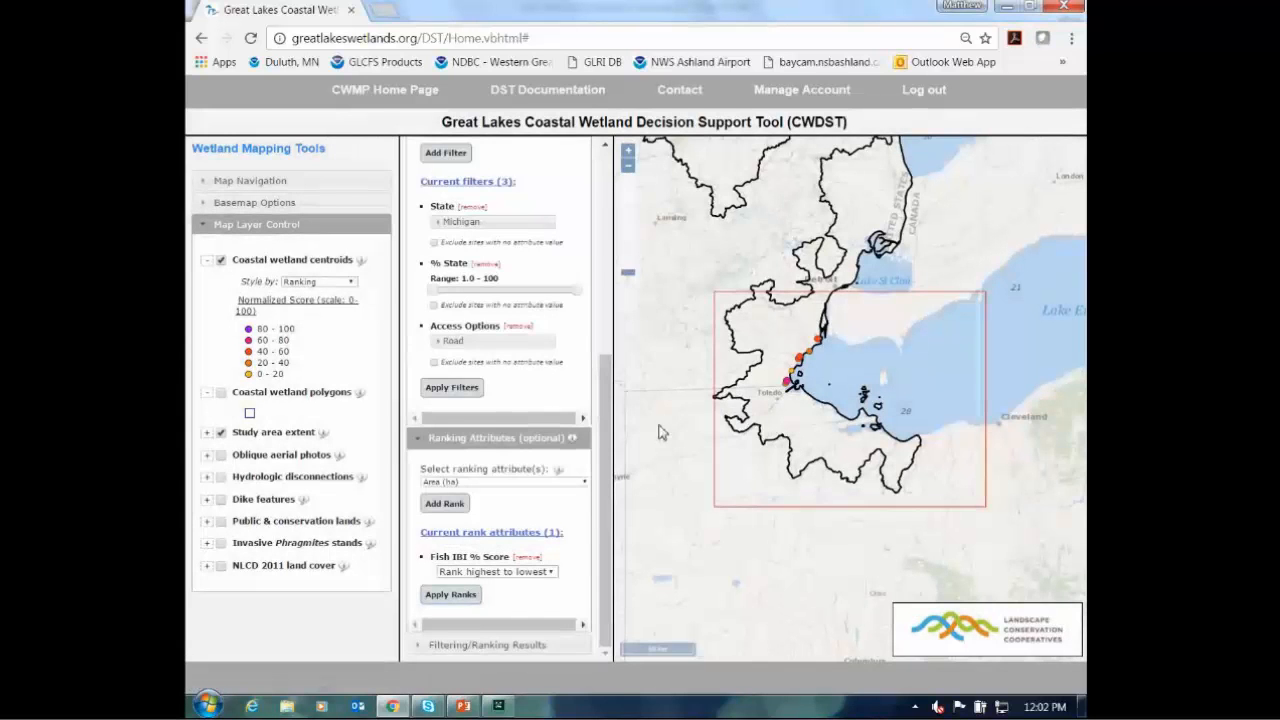
{"action": "left_click", "coordinate": [449, 595]}
{"action": "left_click", "coordinate": [727, 443]}
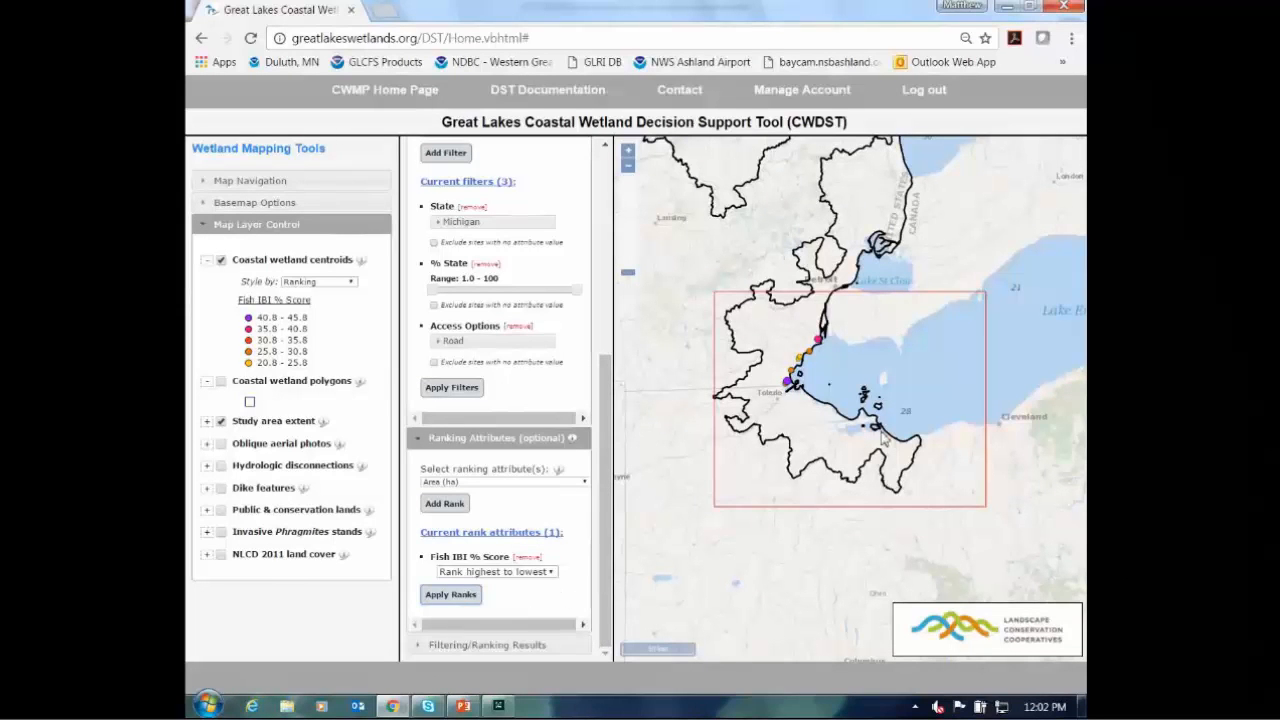
- View the listing of filtered and ranked wetland sites, and close it after review
{"action": "left_click", "coordinate": [500, 645]}
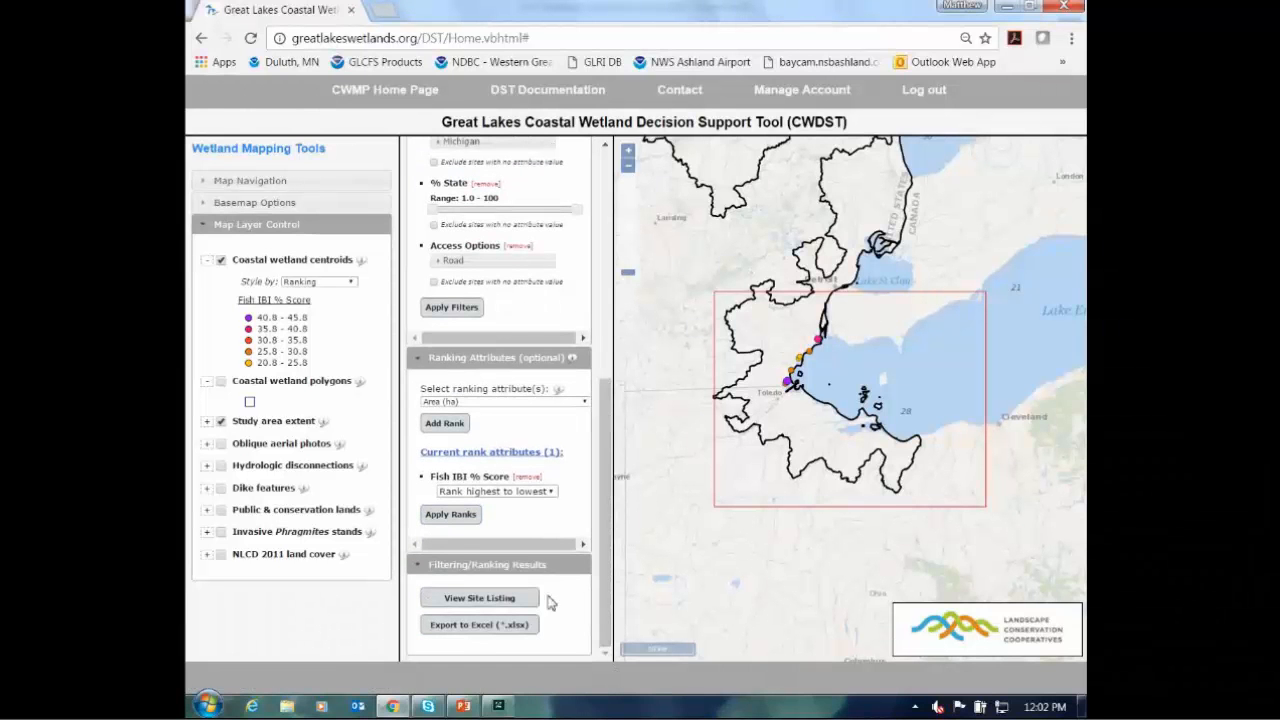
{"action": "left_click", "coordinate": [472, 600]}
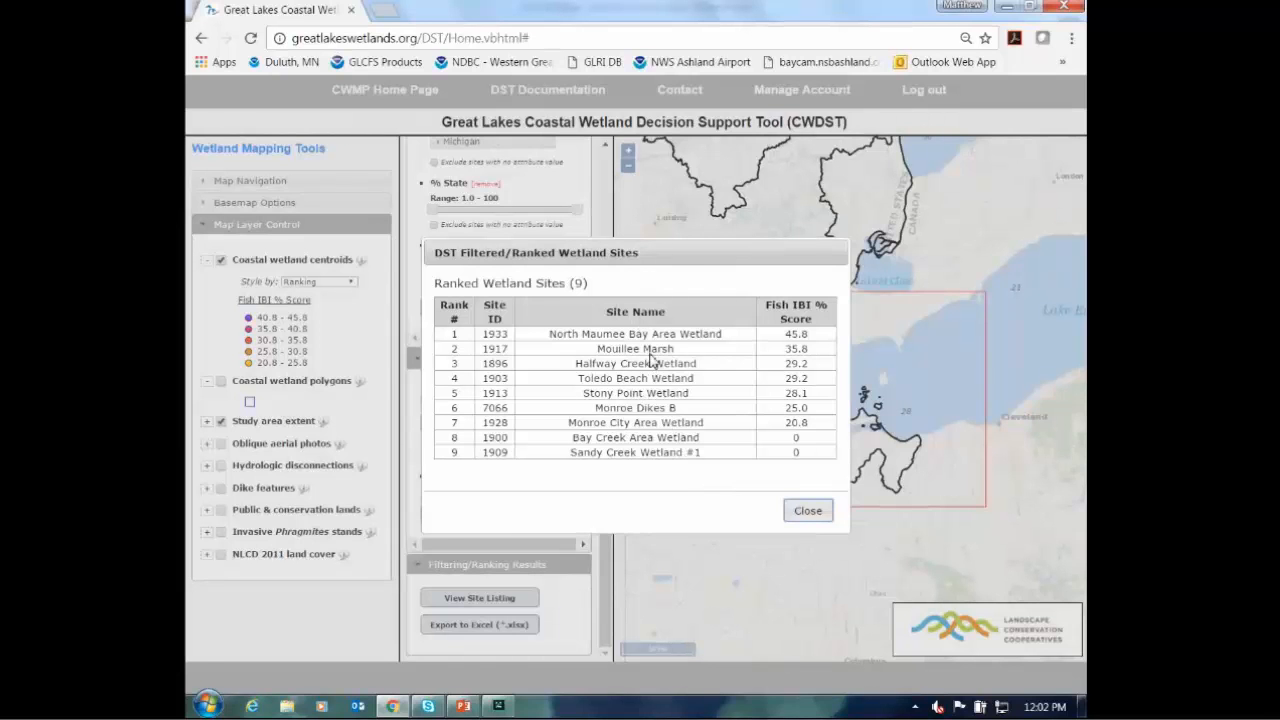
{"action": "left_click", "coordinate": [808, 513]}
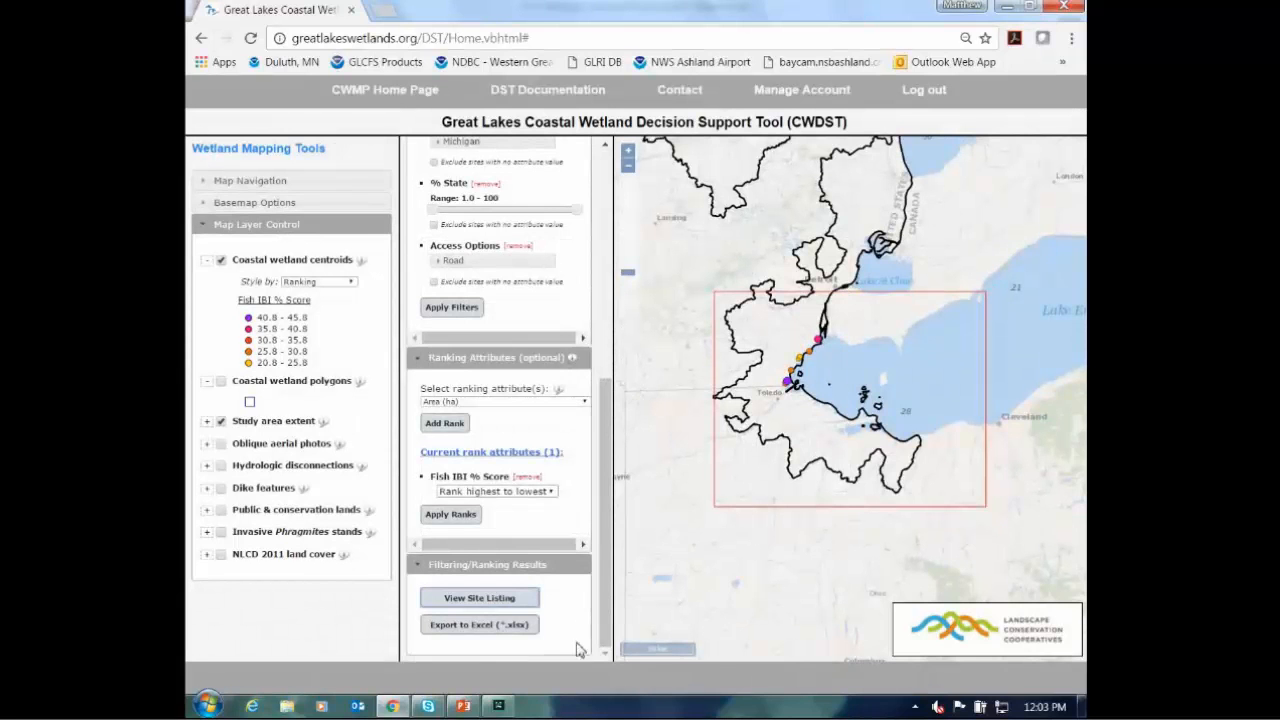
- Export the ranked wetland sites to an Excel spreadsheet with all site attributes included
{"action": "left_click", "coordinate": [464, 626]}
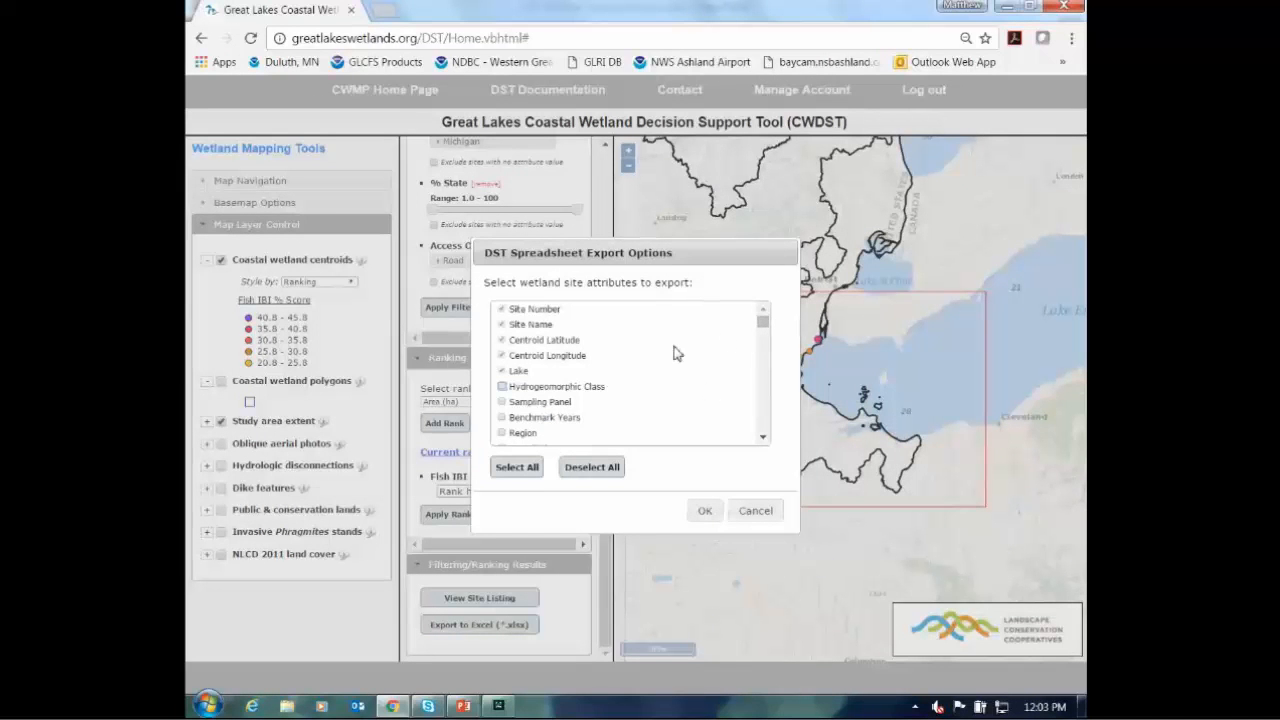
{"action": "scroll", "coordinate": [673, 420], "scroll_direction": "down", "scroll_amount": 5}
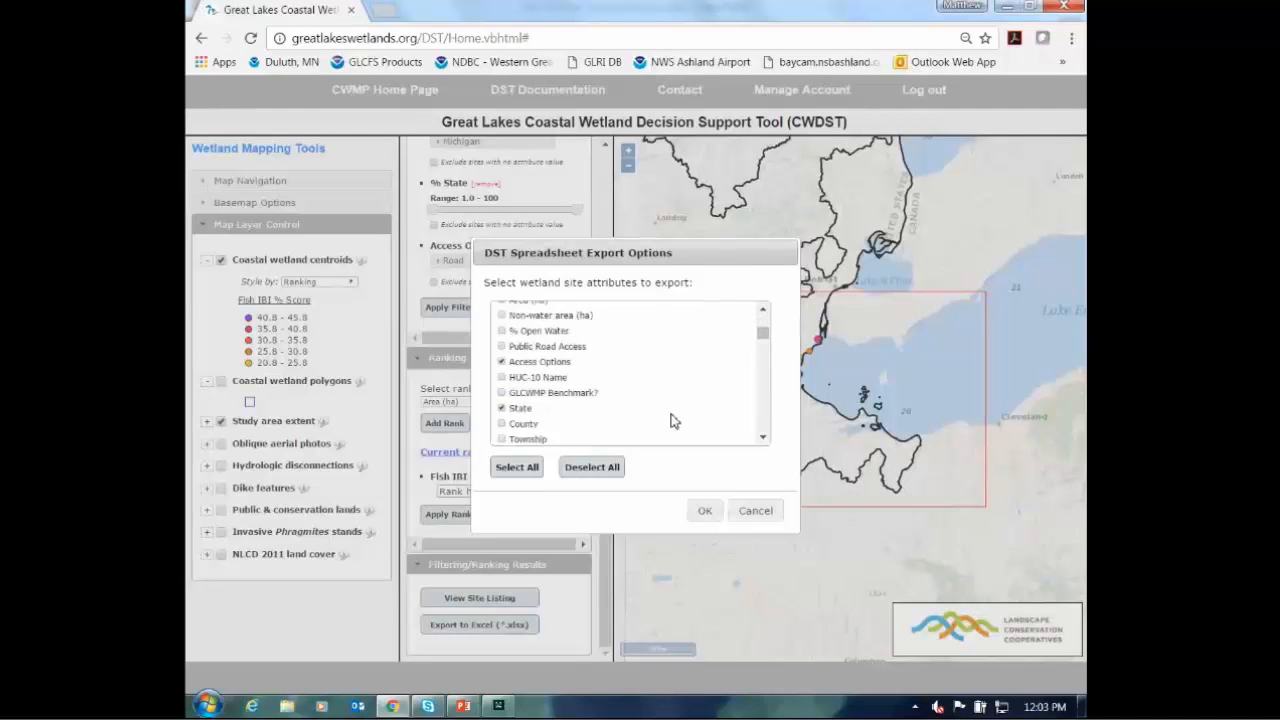
{"action": "scroll", "coordinate": [675, 420], "scroll_direction": "down", "scroll_amount": 5}
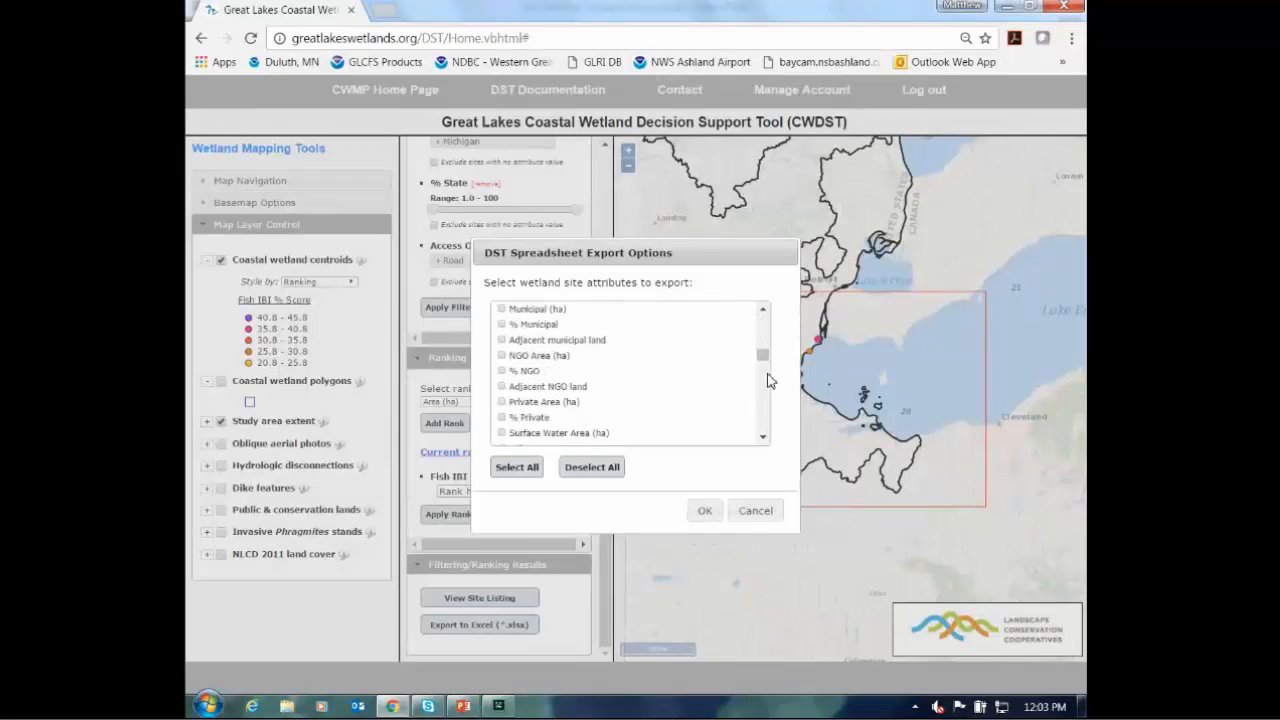
{"action": "left_click_drag", "start_coordinate": [766, 360], "coordinate": [763, 328]}
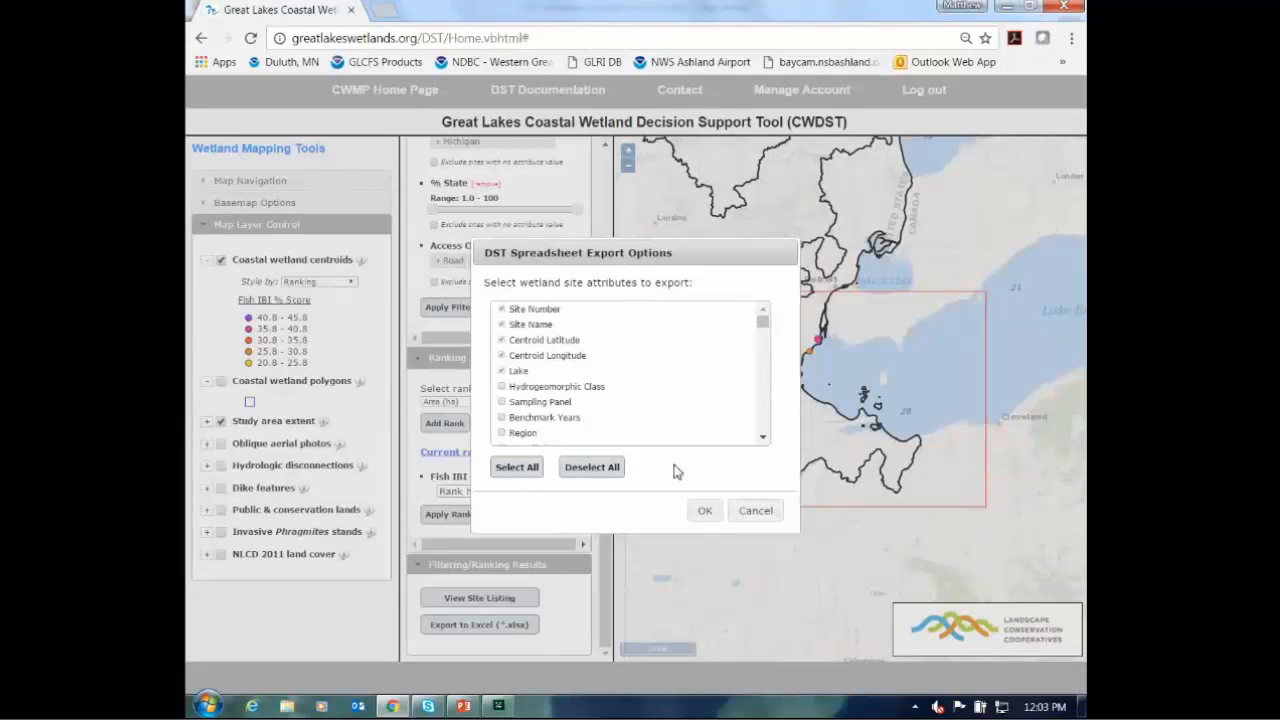
{"action": "left_click", "coordinate": [522, 470]}
{"action": "scroll", "coordinate": [517, 423], "scroll_direction": "down", "scroll_amount": 3}
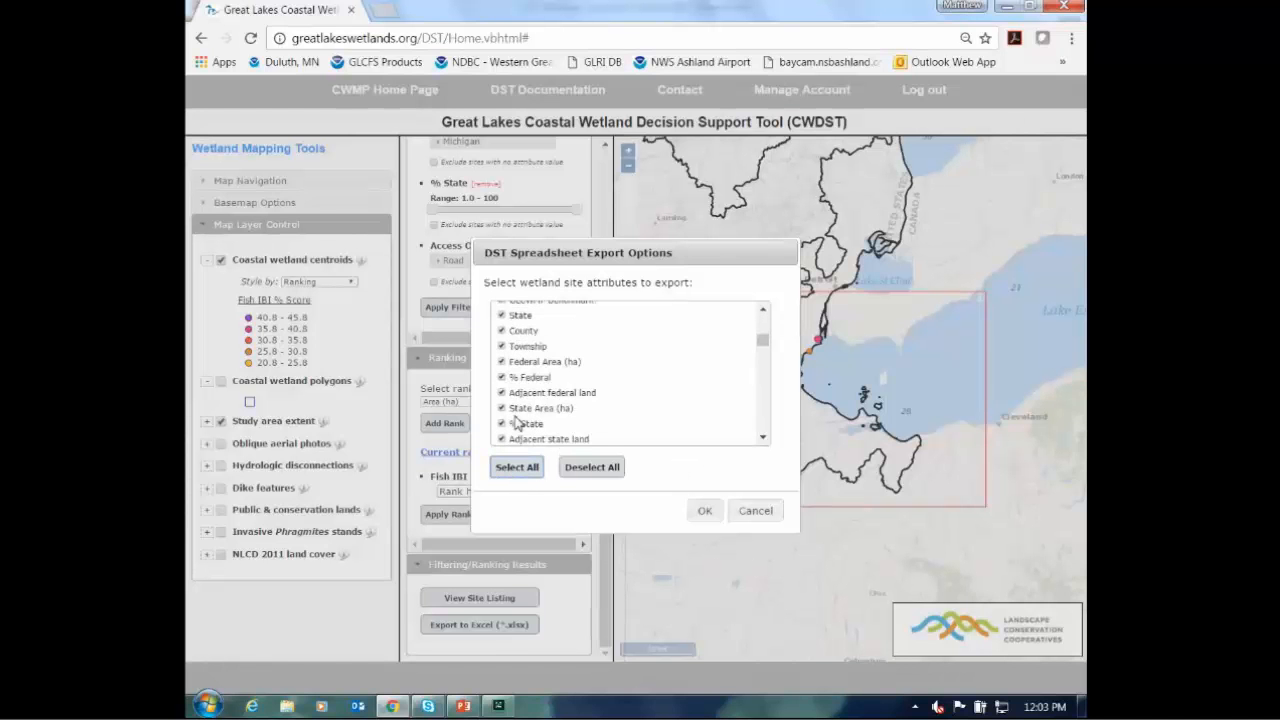
{"action": "left_click", "coordinate": [706, 511]}
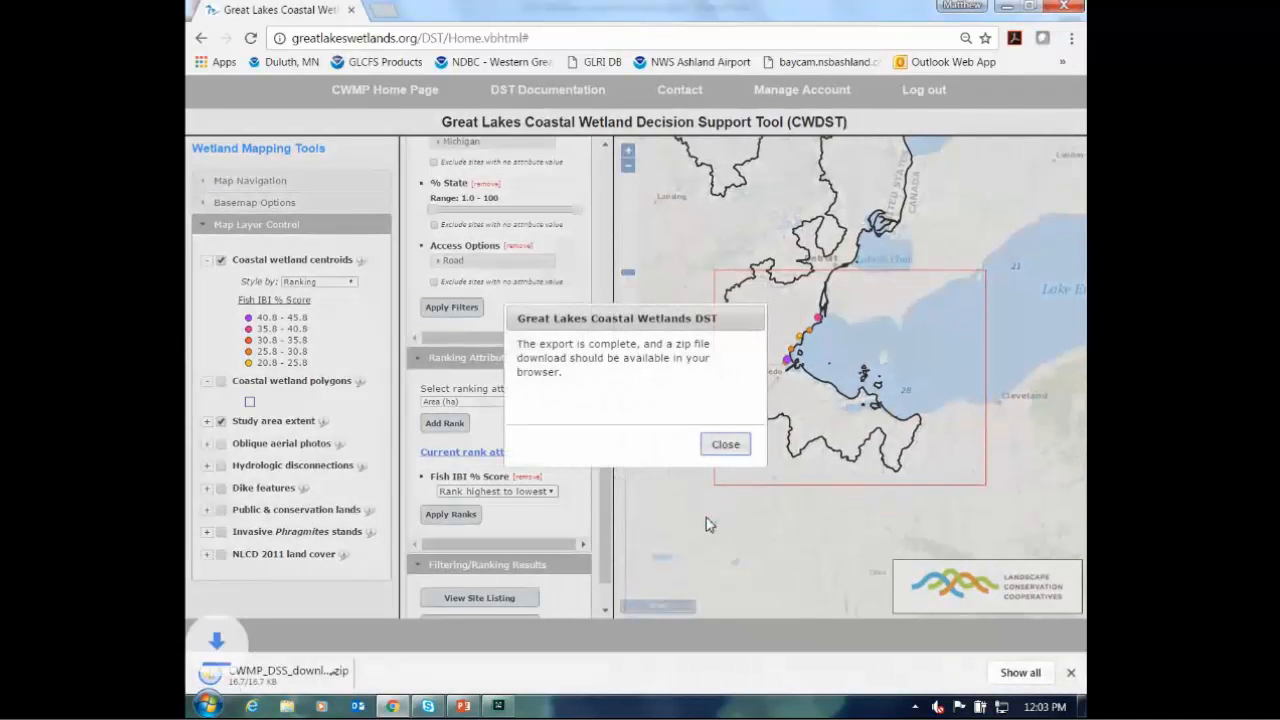
{"action": "left_click", "coordinate": [725, 446]}
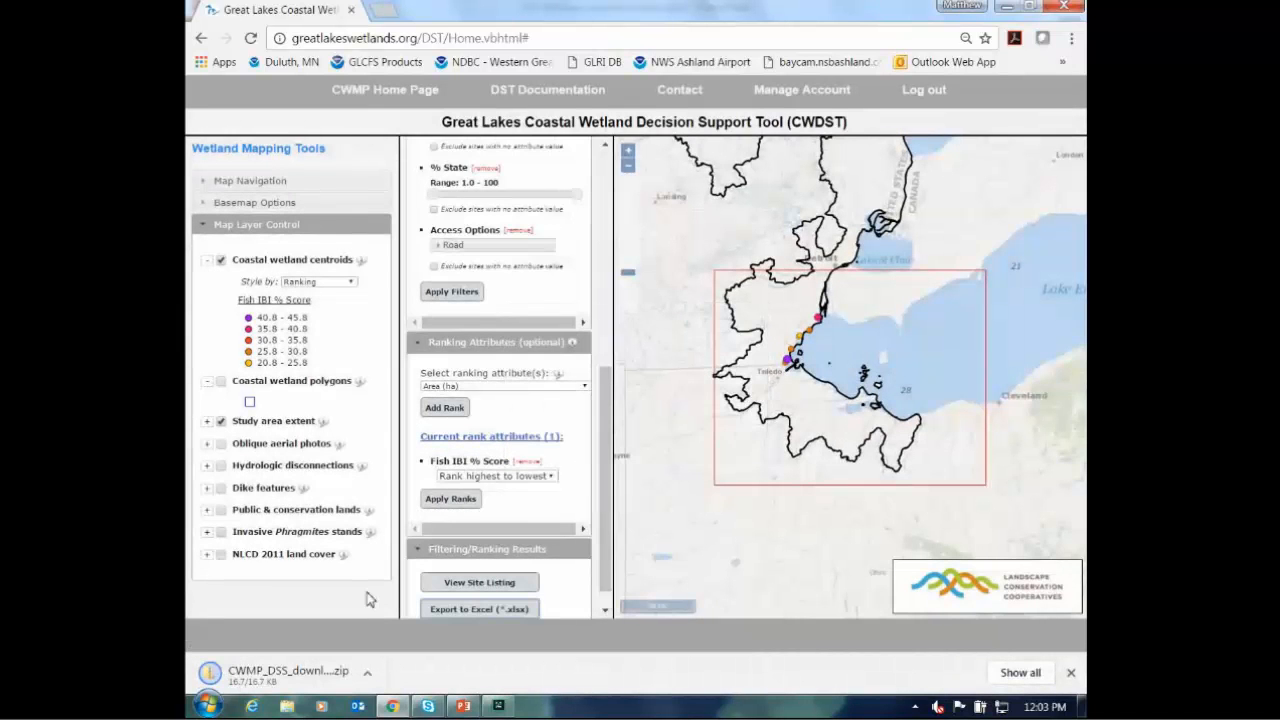
- Open the exported workbook from the downloaded CWMP_DSS zip file and enable editing in Excel
{"action": "left_click", "coordinate": [290, 680]}
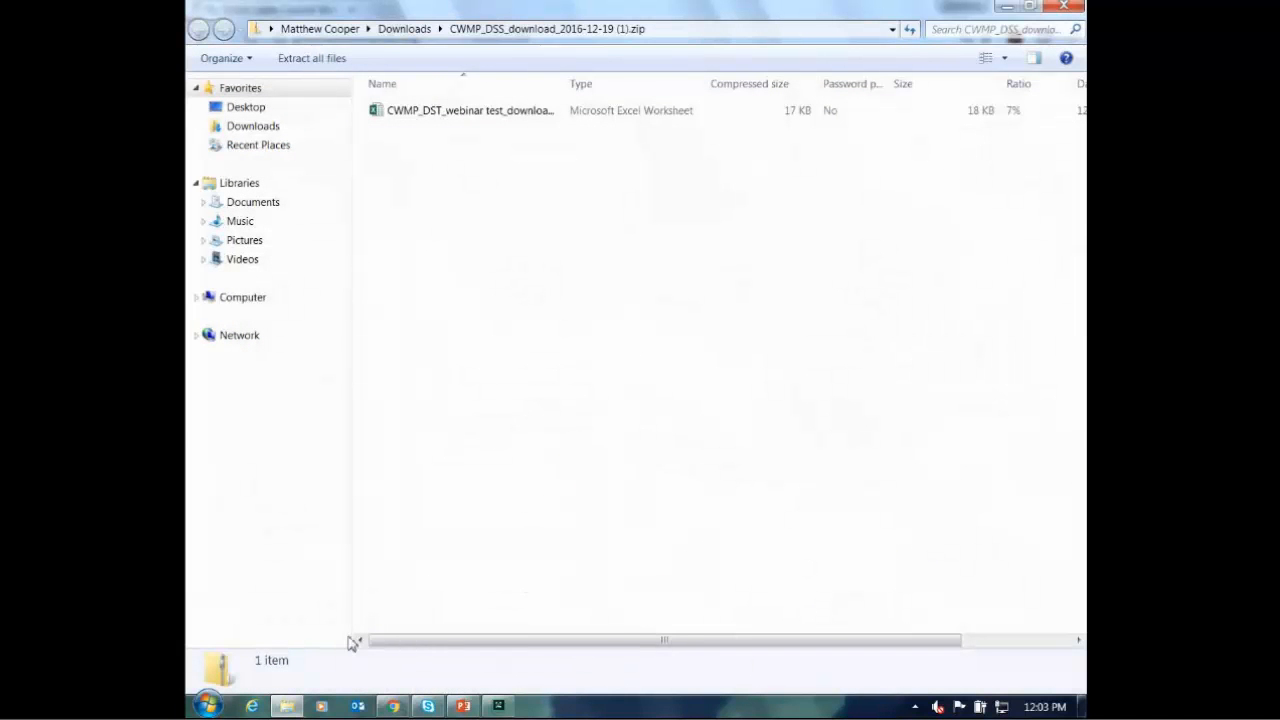
{"action": "double_click", "coordinate": [502, 118]}
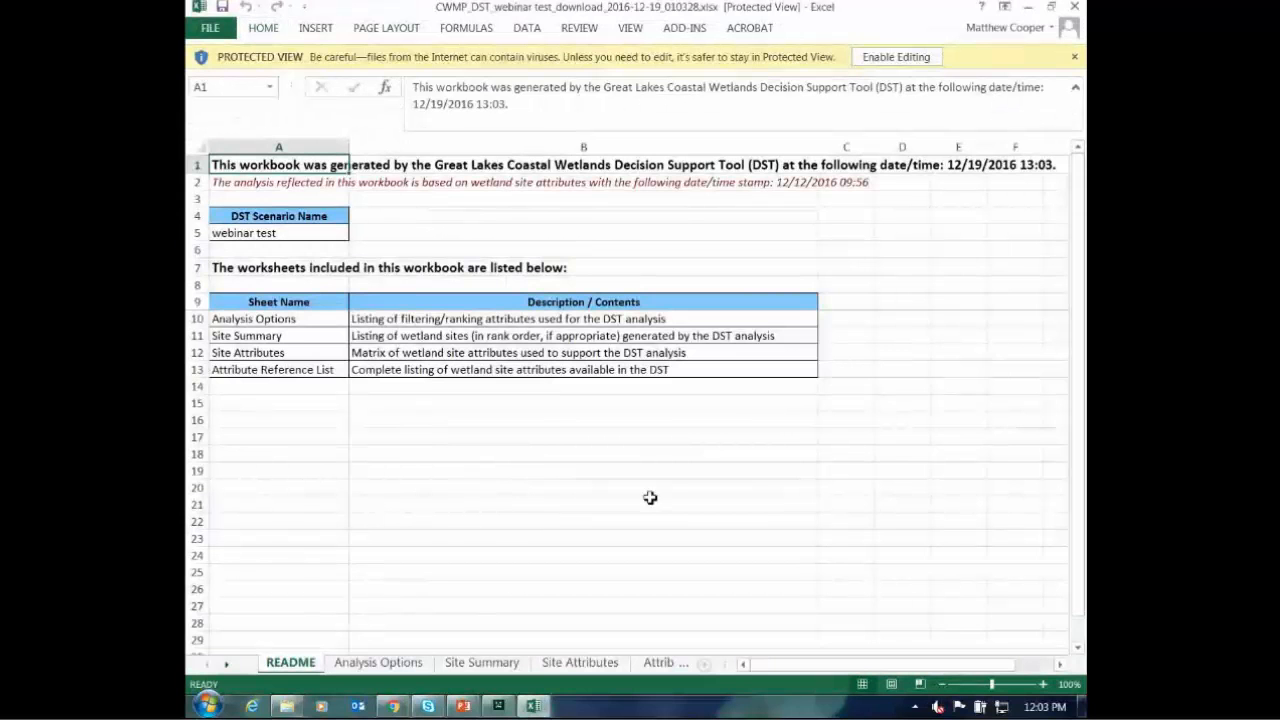
{"action": "left_click", "coordinate": [896, 57]}
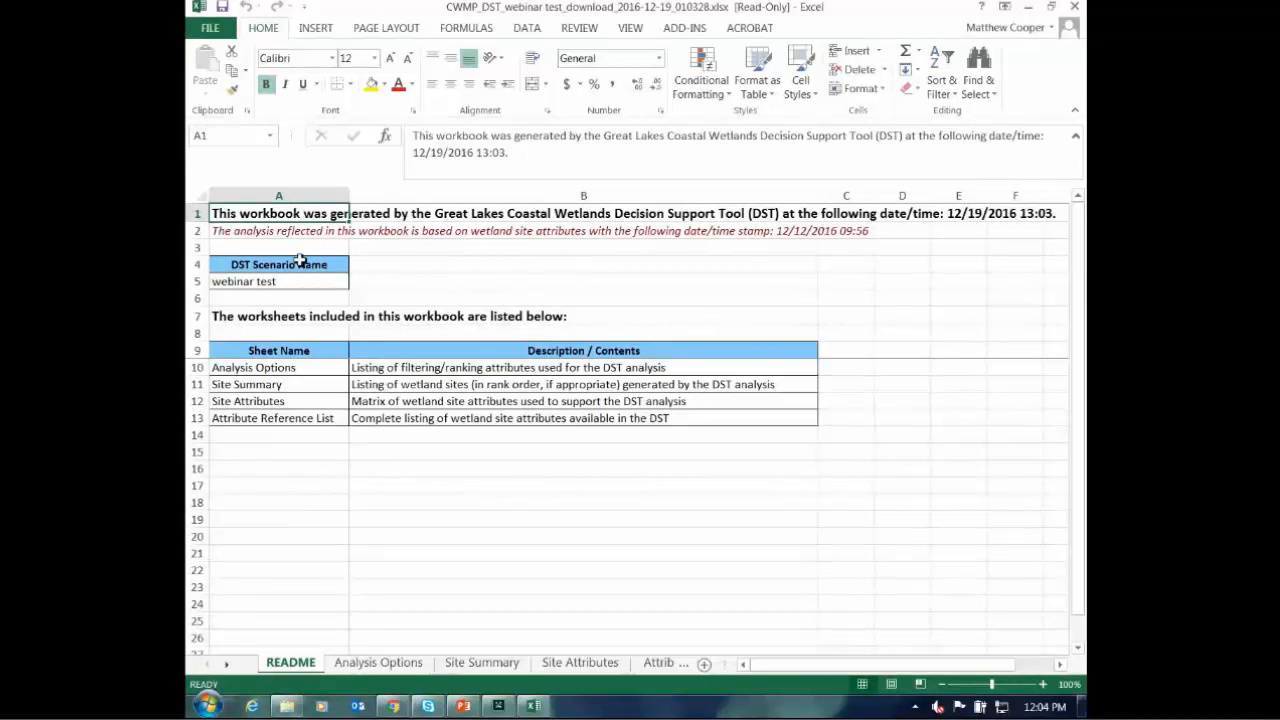
- Review the workbook's README, Analysis Options, Site Summary and Site Attributes worksheets, and close the workbook
{"action": "left_click", "coordinate": [269, 234]}
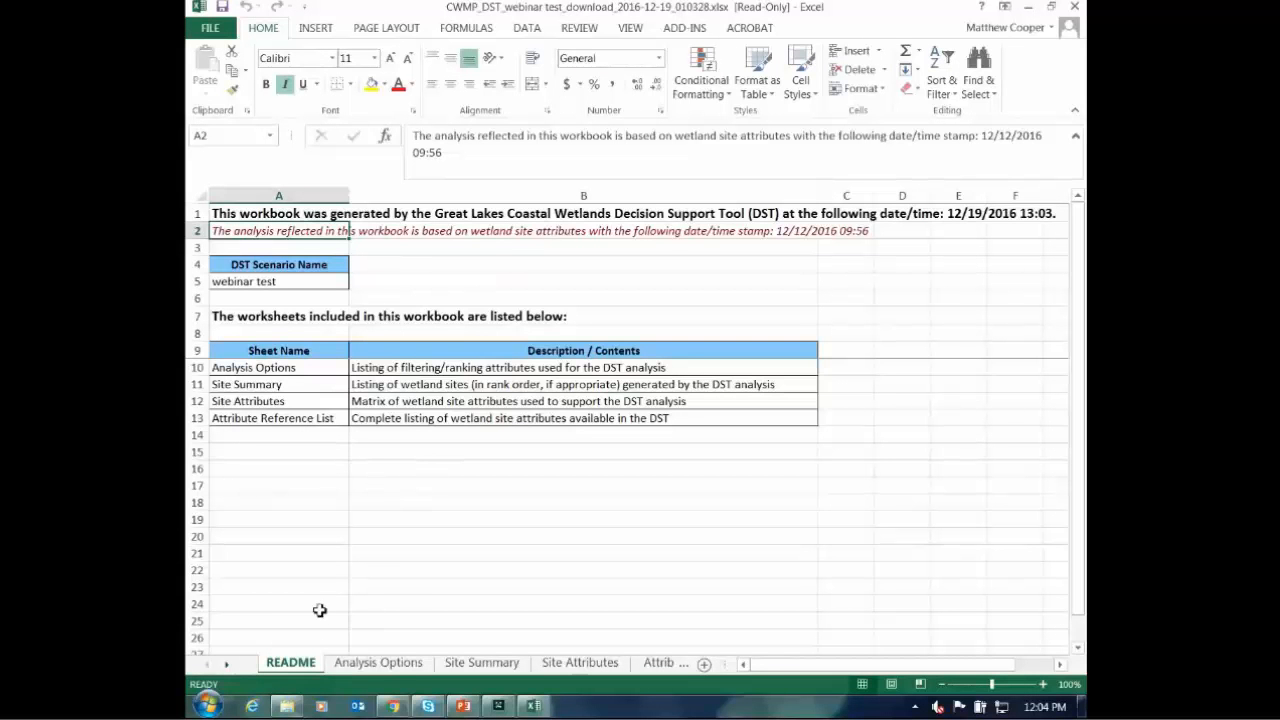
{"action": "left_click", "coordinate": [383, 664]}
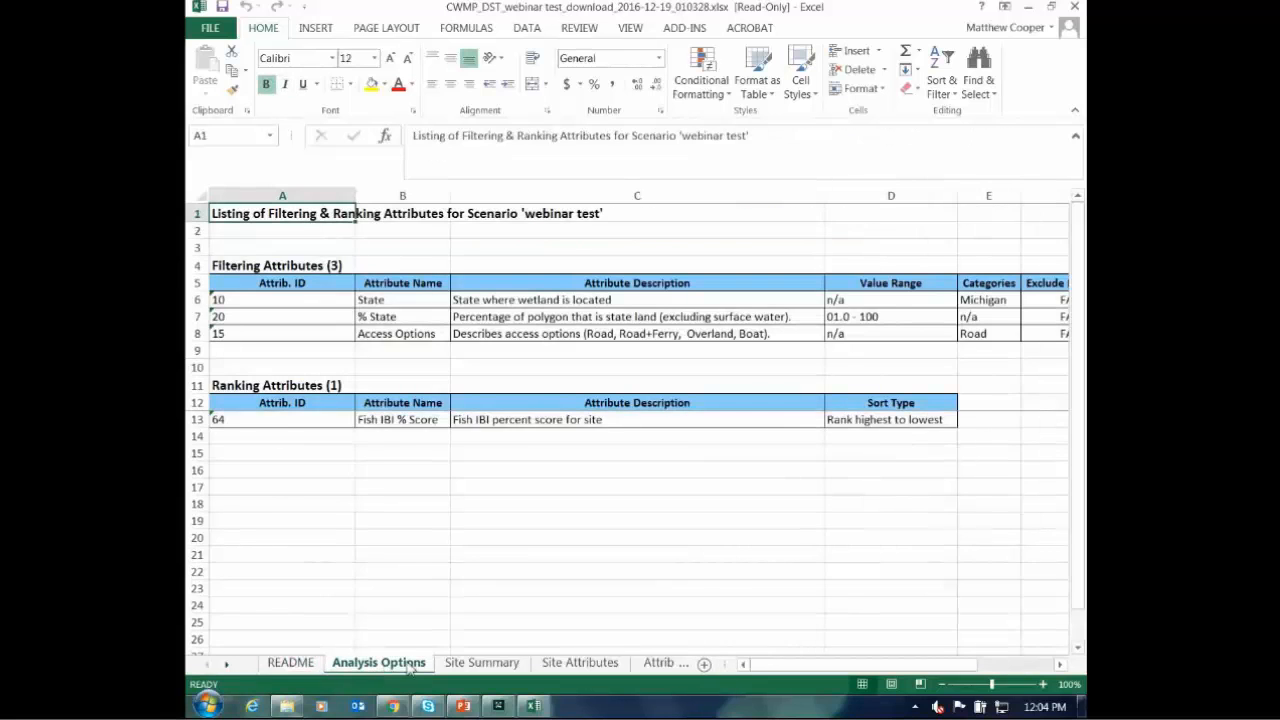
{"action": "left_click", "coordinate": [472, 664]}
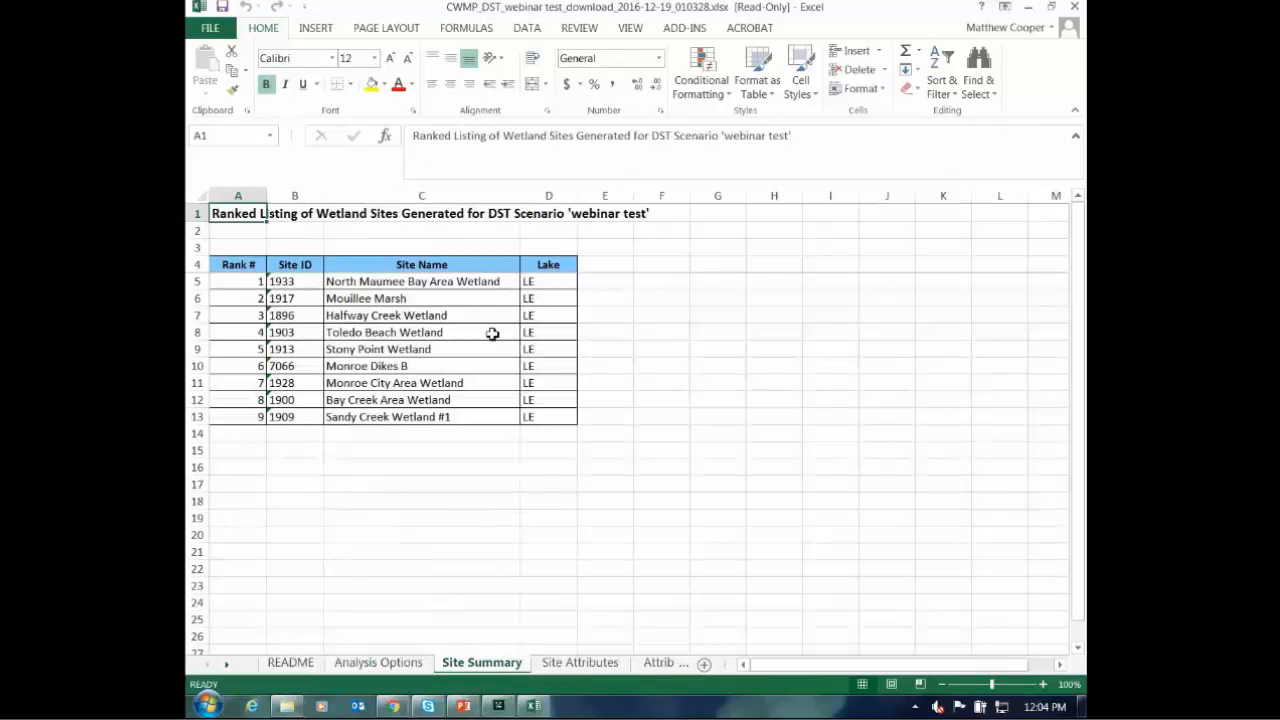
{"action": "left_click", "coordinate": [586, 664]}
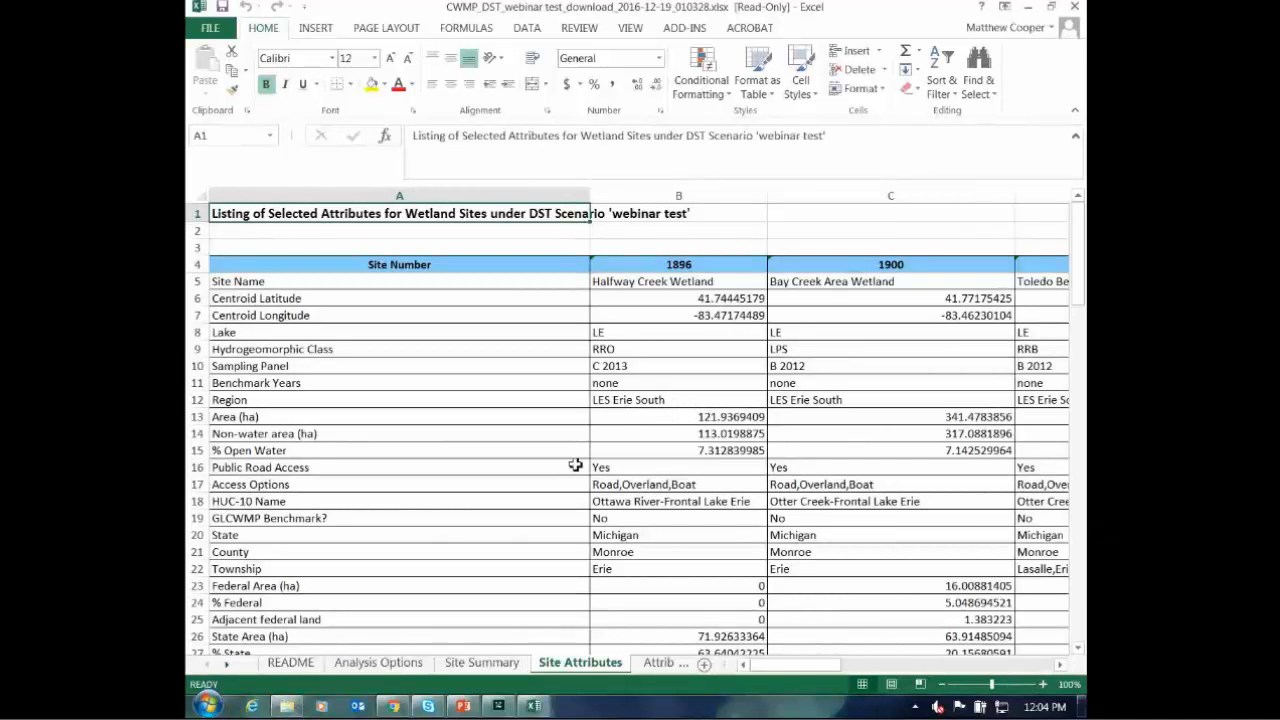
{"action": "left_click", "coordinate": [1075, 8]}
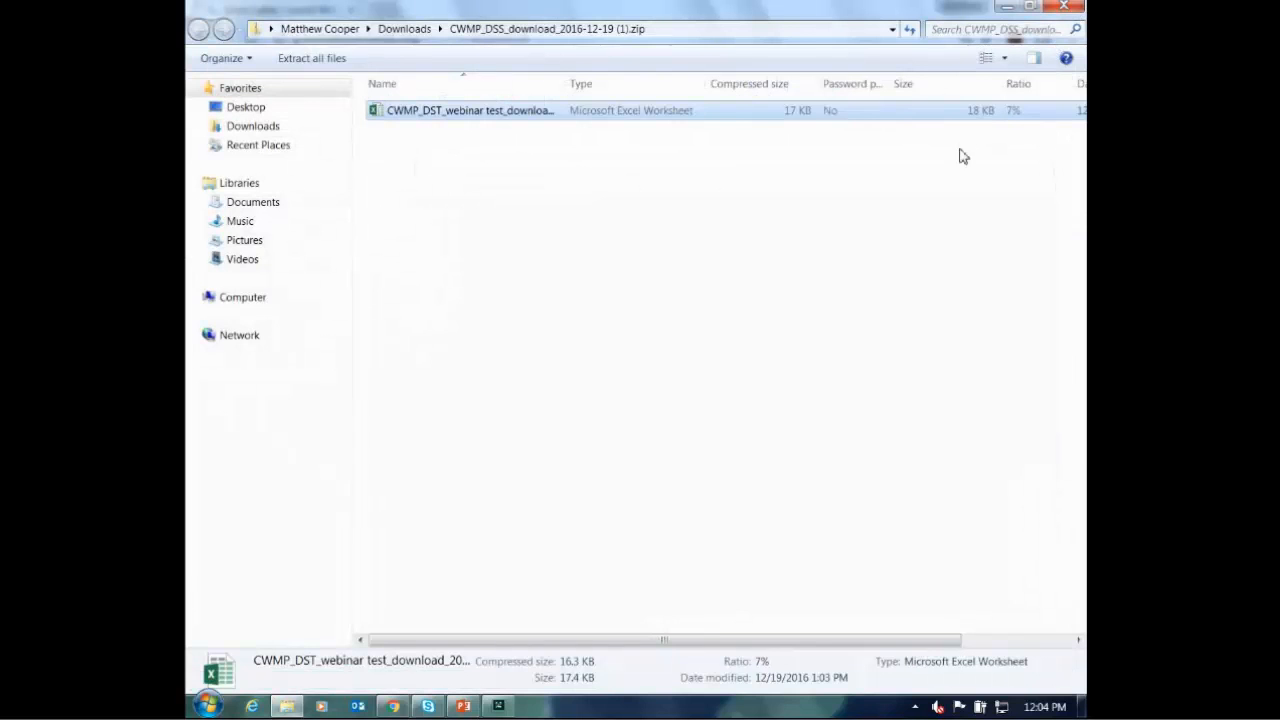
- Switch back to the wetland decision support tool in Chrome and set the base map to Bing Aerial
{"action": "left_click", "coordinate": [393, 706]}
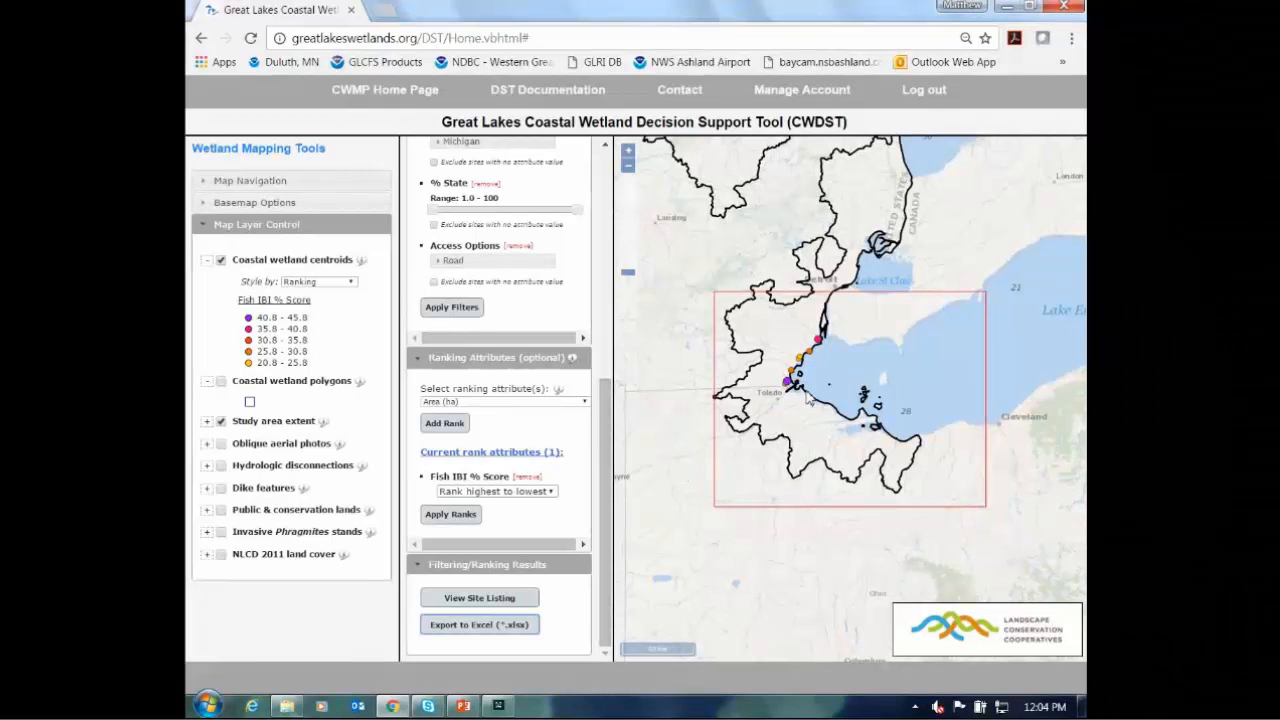
{"action": "scroll", "coordinate": [817, 400], "scroll_direction": "up", "scroll_amount": 3}
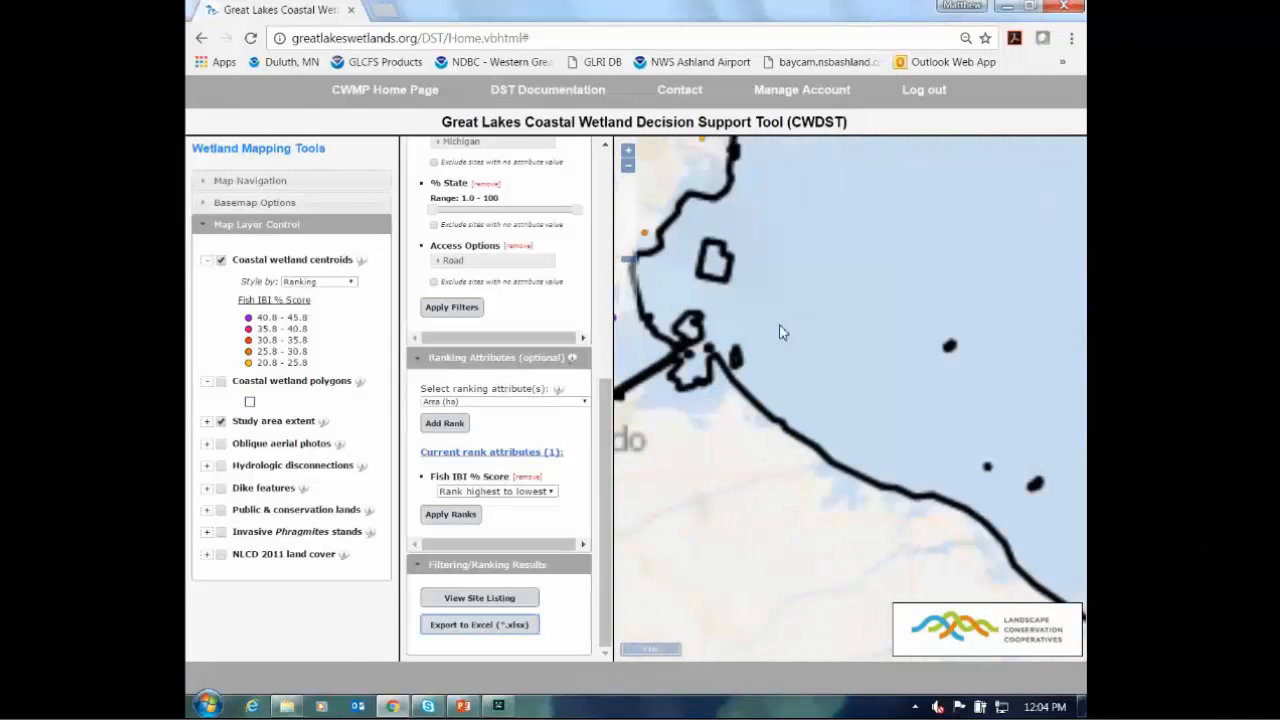
{"action": "scroll", "coordinate": [903, 483], "scroll_direction": "up", "scroll_amount": 1}
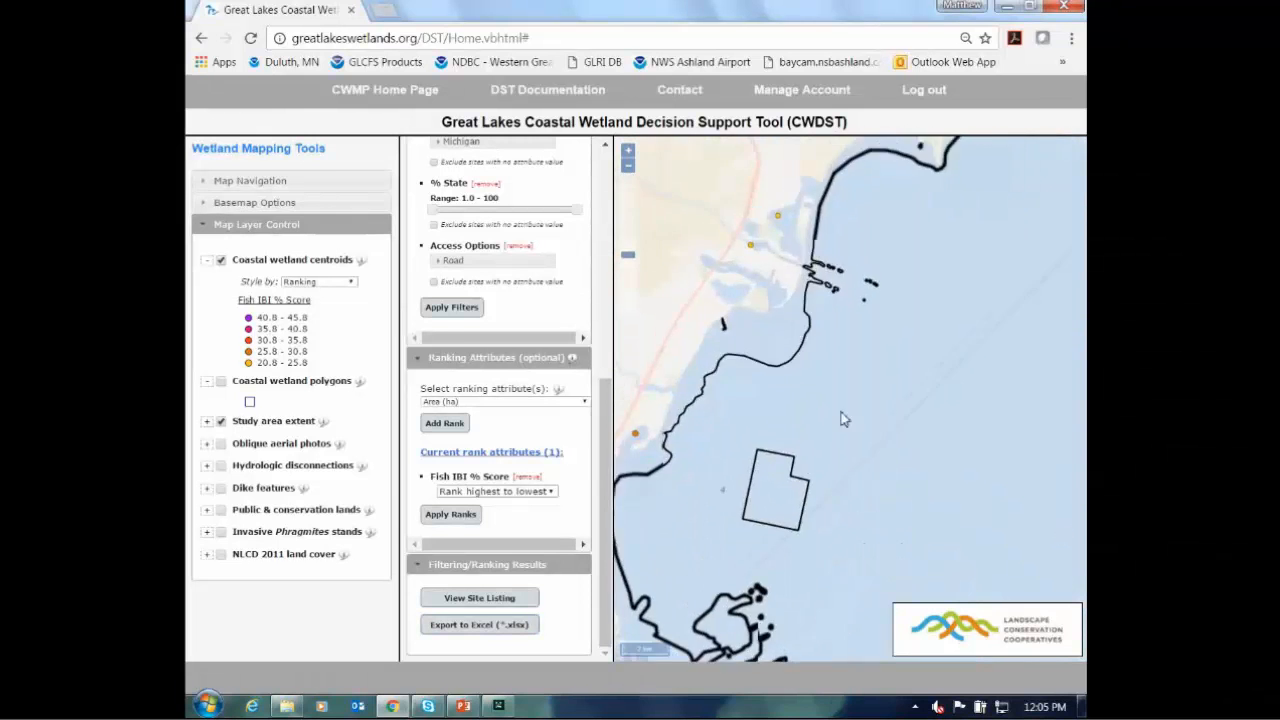
{"action": "scroll", "coordinate": [871, 382], "scroll_direction": "up", "scroll_amount": 1}
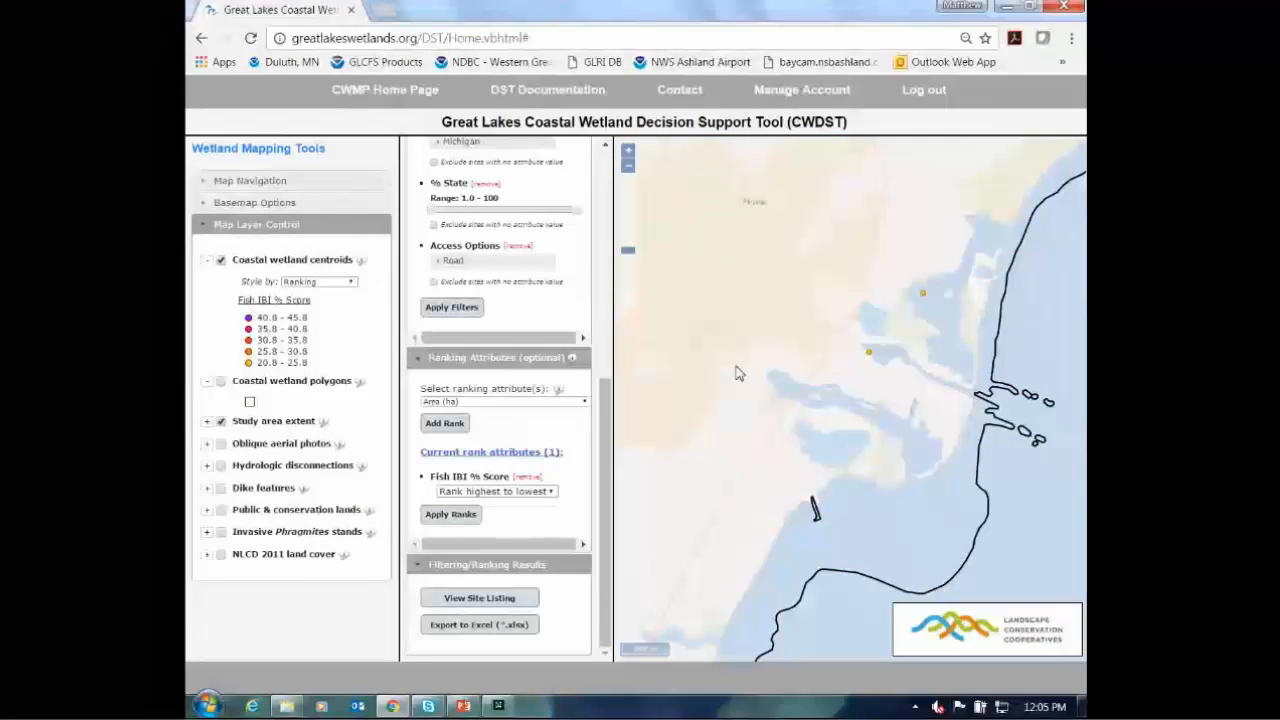
{"action": "scroll", "coordinate": [842, 385], "scroll_direction": "down", "scroll_amount": 1}
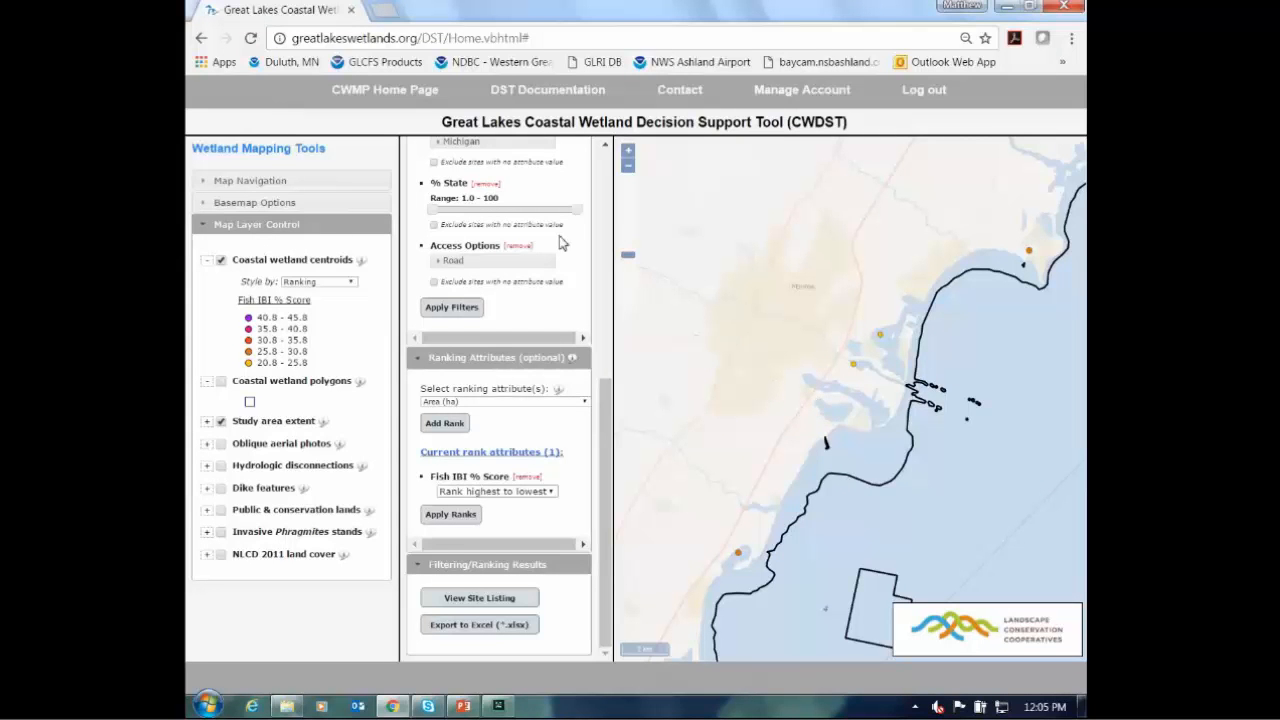
{"action": "left_click", "coordinate": [227, 203]}
{"action": "left_click", "coordinate": [260, 247]}
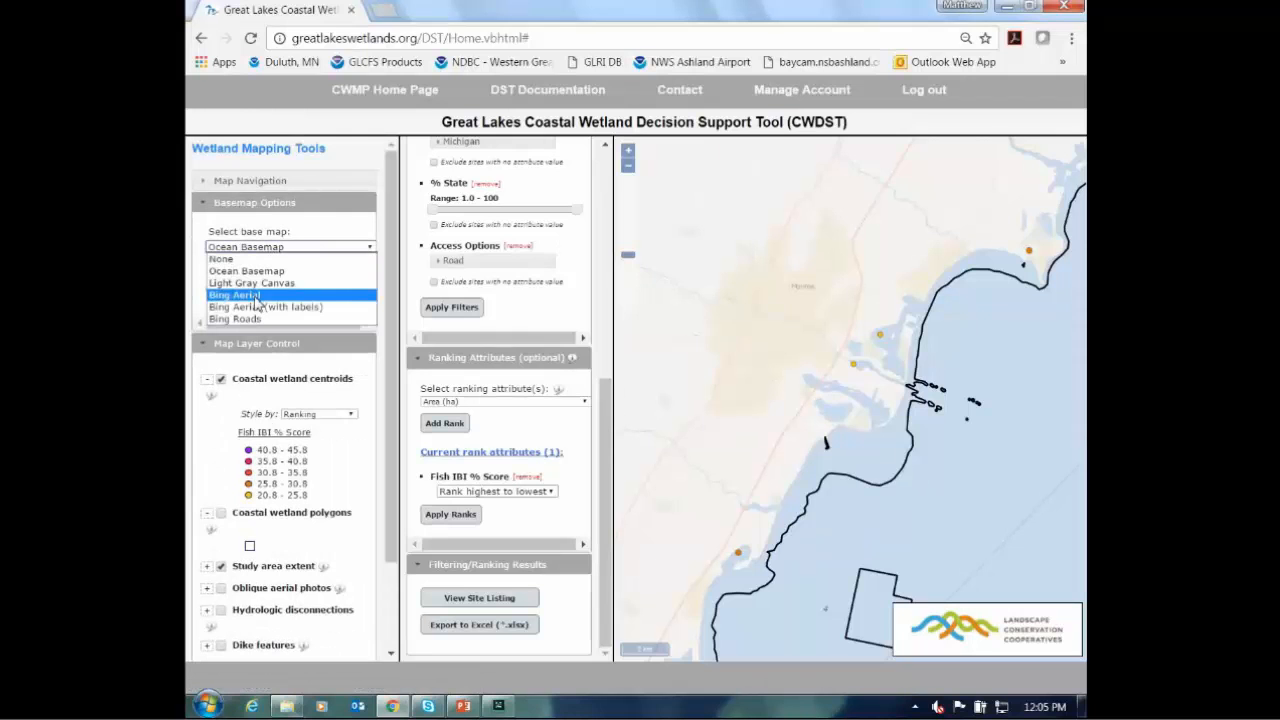
{"action": "left_click", "coordinate": [258, 296]}
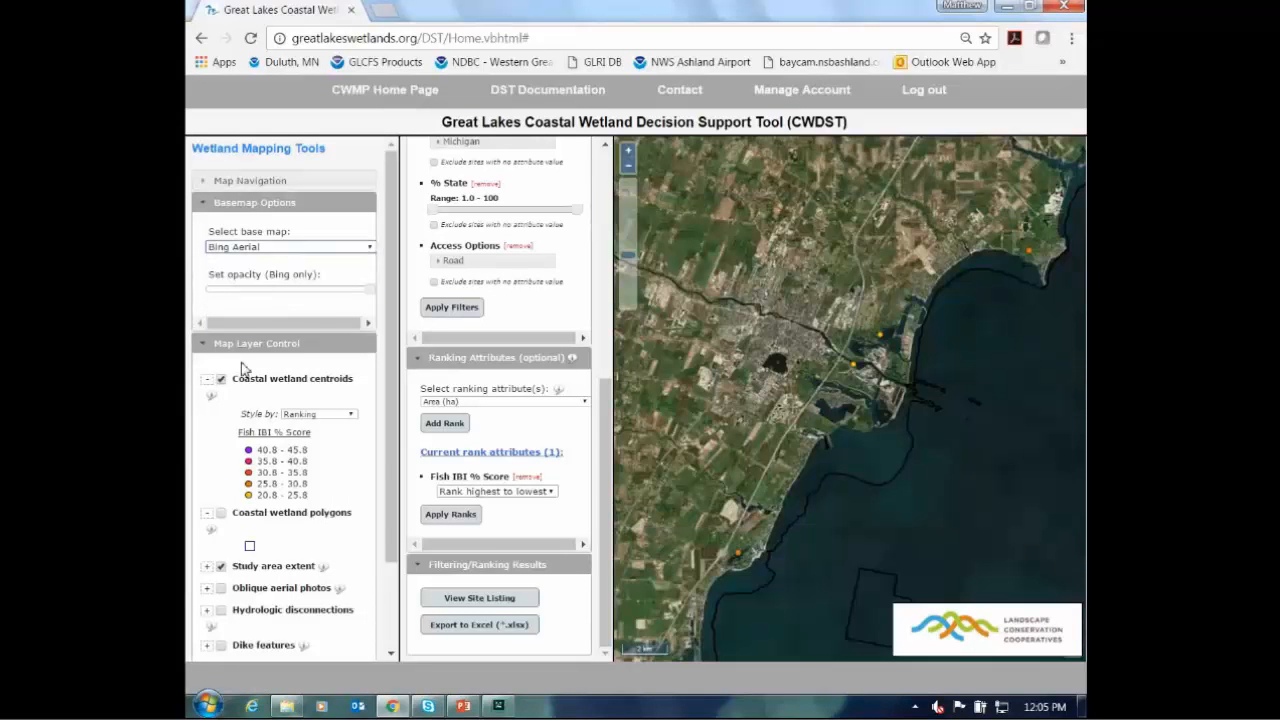
- Show the coastal wetland polygons and reapply the Fish IBI % Score ranking at both close-up and wider map extents
{"action": "scroll", "coordinate": [929, 387], "scroll_direction": "up", "scroll_amount": 3}
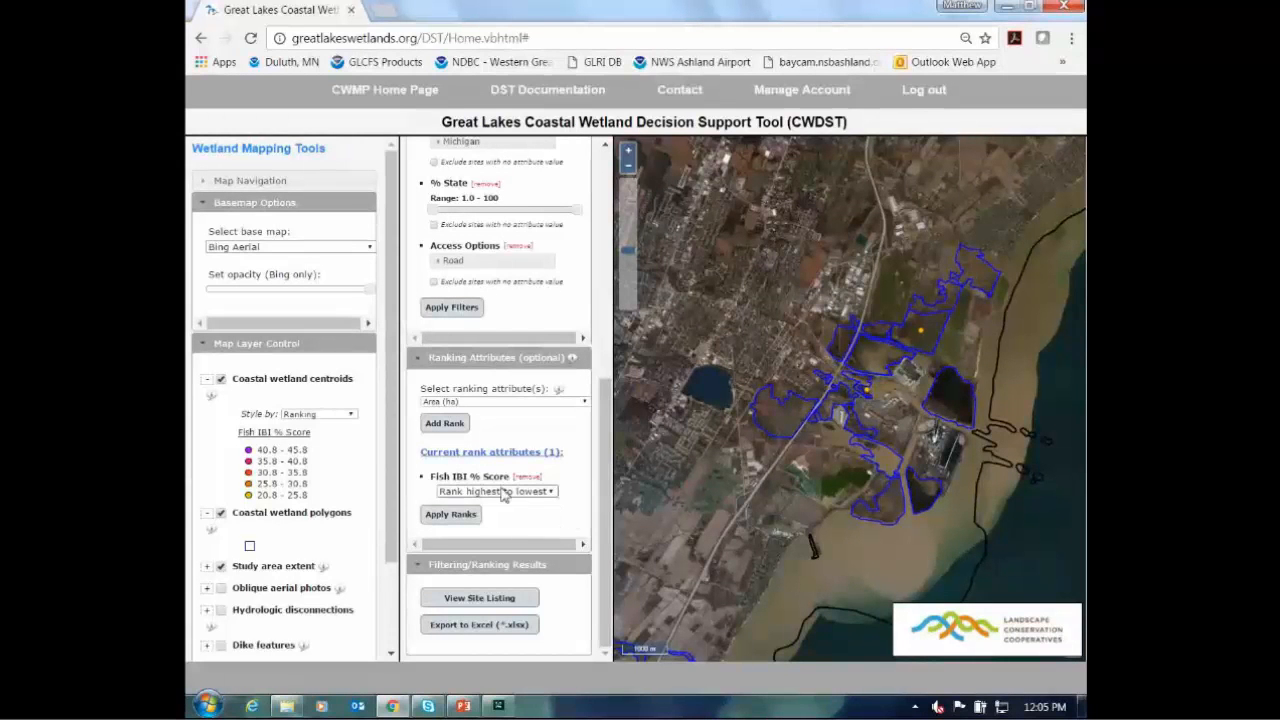
{"action": "left_click", "coordinate": [449, 517]}
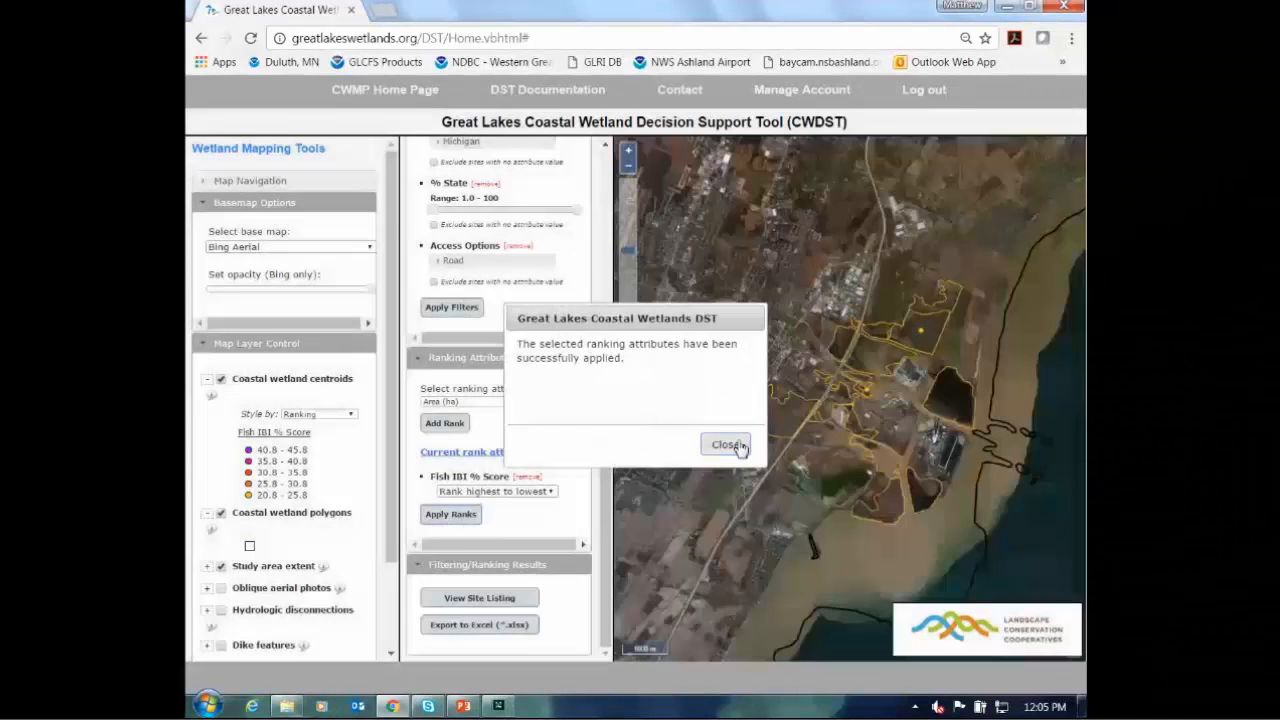
{"action": "left_click", "coordinate": [724, 443]}
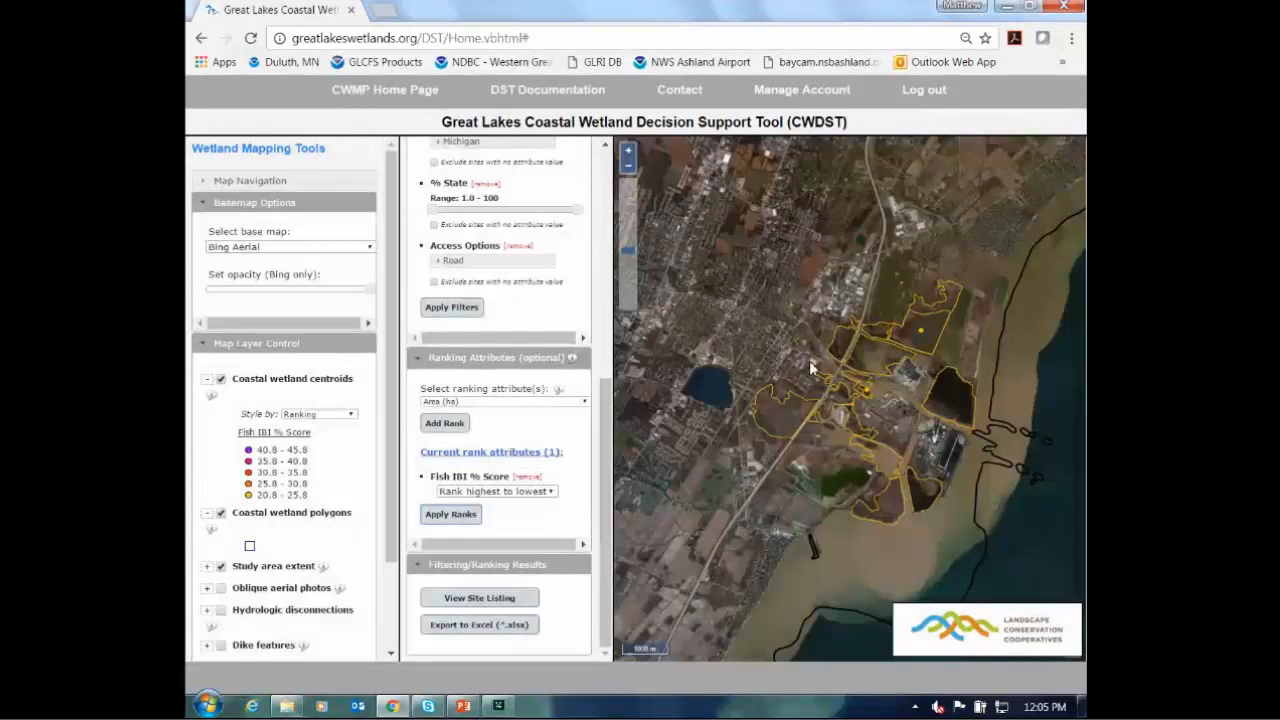
{"action": "scroll", "coordinate": [762, 354], "scroll_direction": "down", "scroll_amount": 3}
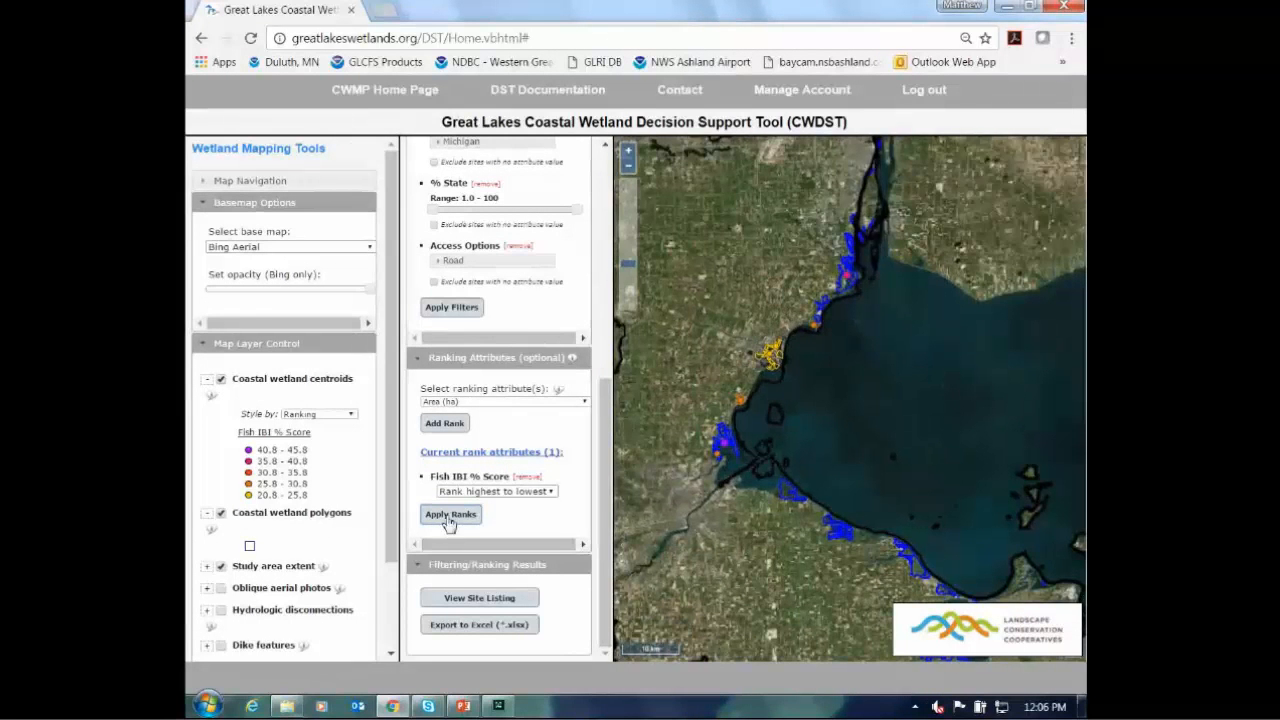
{"action": "left_click", "coordinate": [447, 516]}
{"action": "left_click", "coordinate": [727, 444]}
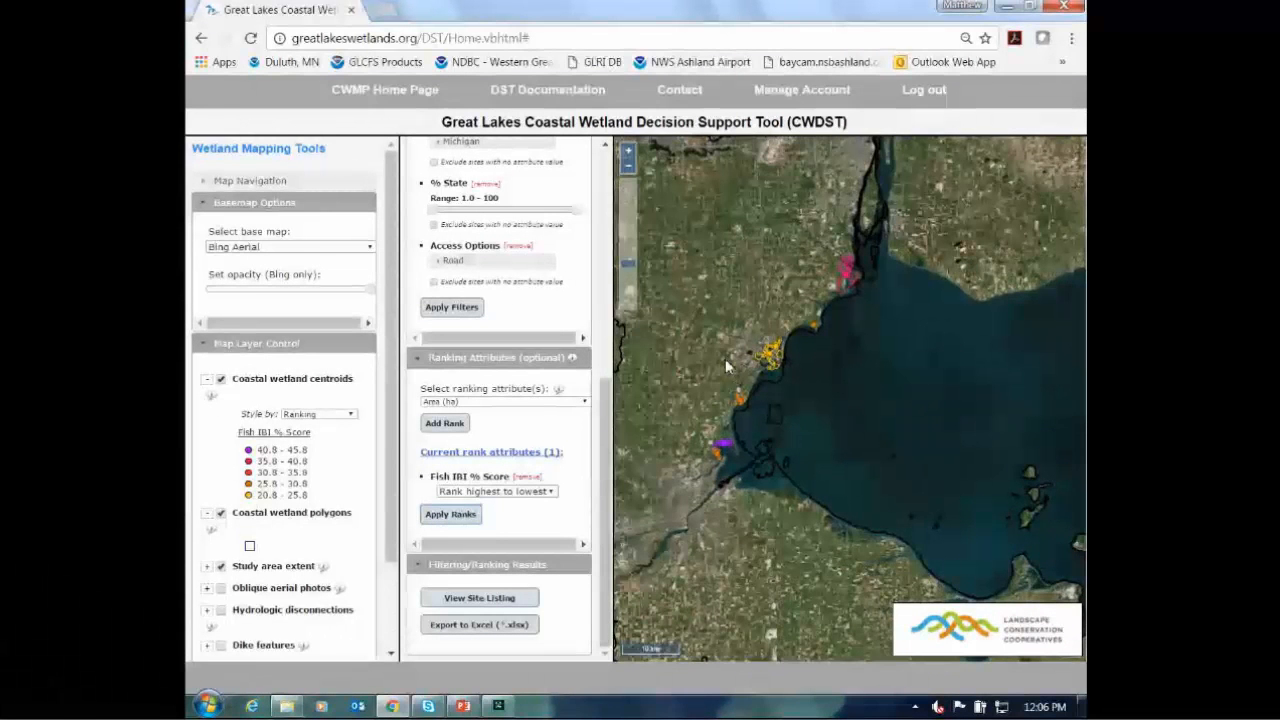
- Turn on the oblique aerial photos layer and open shoreline photo EA-0210 beside the ranked wetlands
{"action": "scroll", "coordinate": [727, 366], "scroll_direction": "up", "scroll_amount": 3}
{"action": "scroll", "coordinate": [764, 397], "scroll_direction": "up", "scroll_amount": 3}
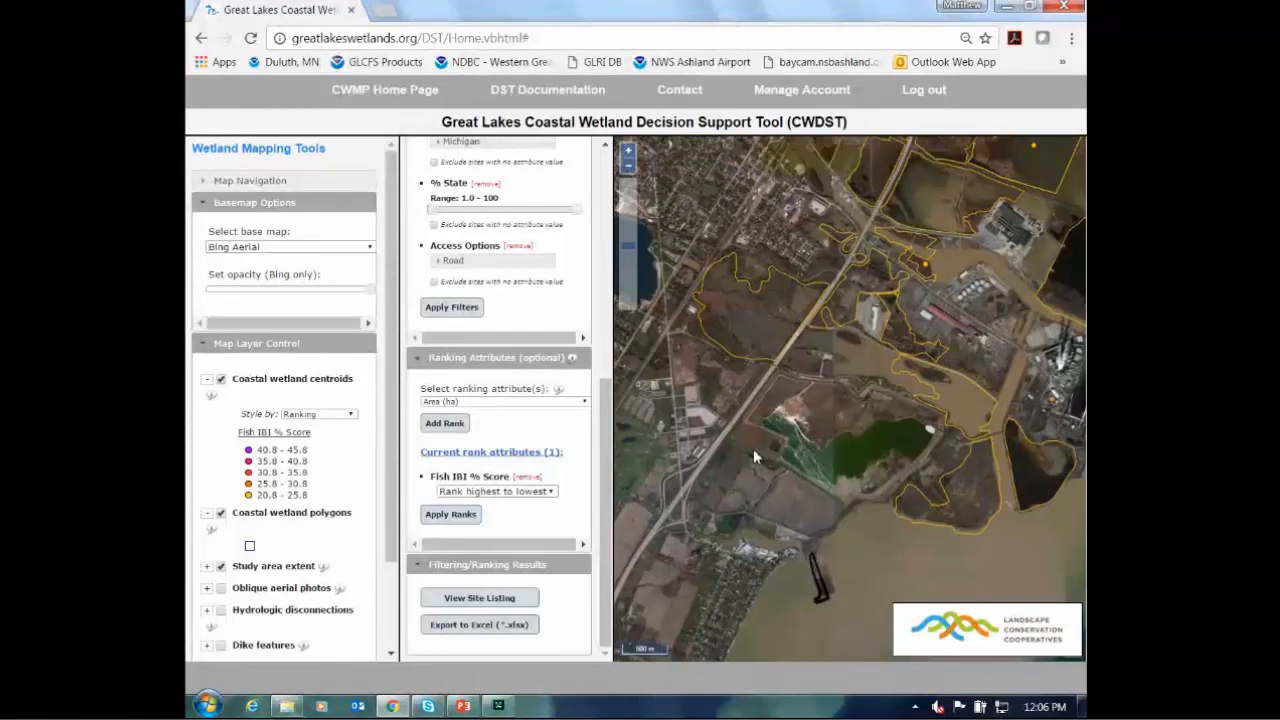
{"action": "scroll", "coordinate": [753, 448], "scroll_direction": "down", "scroll_amount": 1}
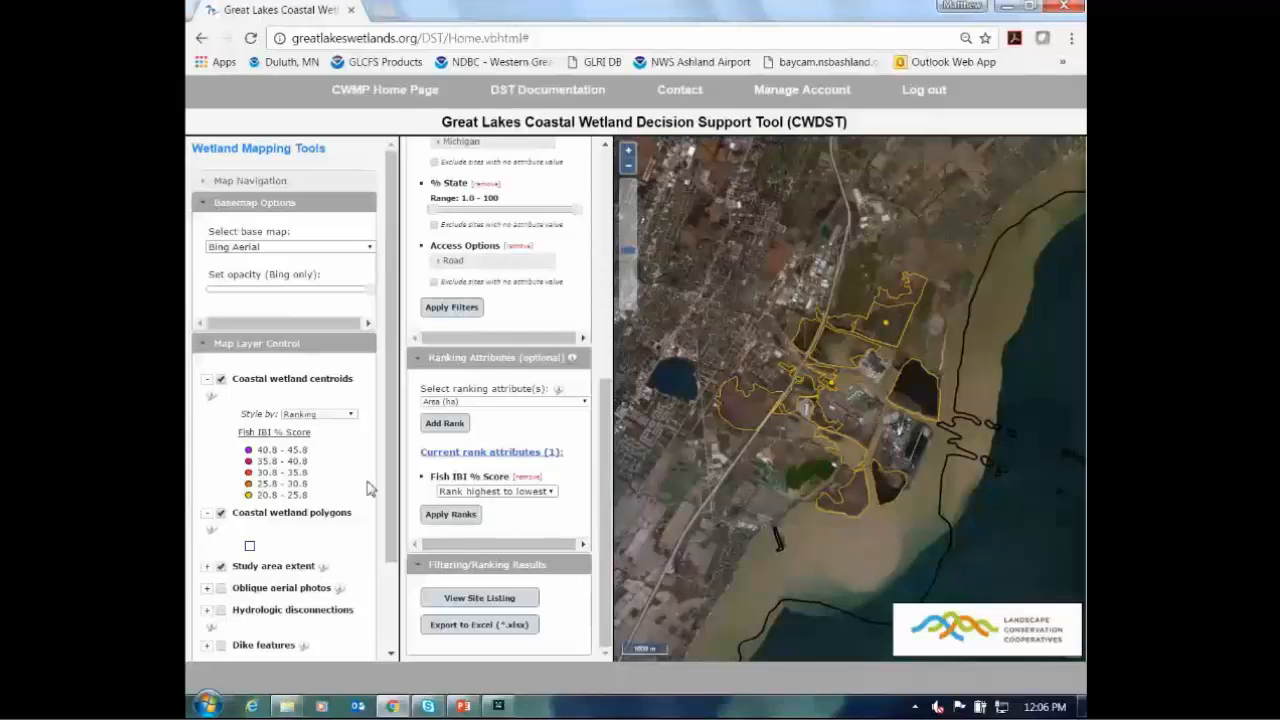
{"action": "scroll", "coordinate": [390, 481], "scroll_direction": "down", "scroll_amount": 1}
{"action": "scroll", "coordinate": [378, 520], "scroll_direction": "down", "scroll_amount": 2}
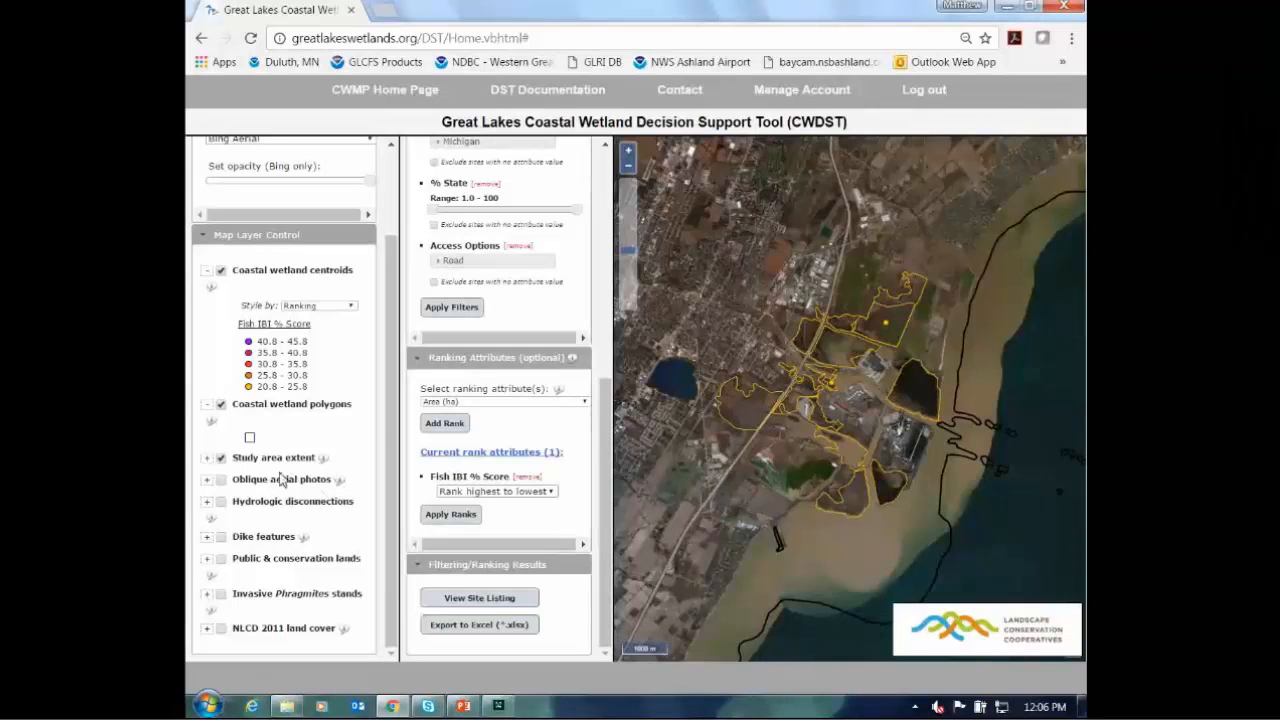
{"action": "left_click", "coordinate": [221, 480]}
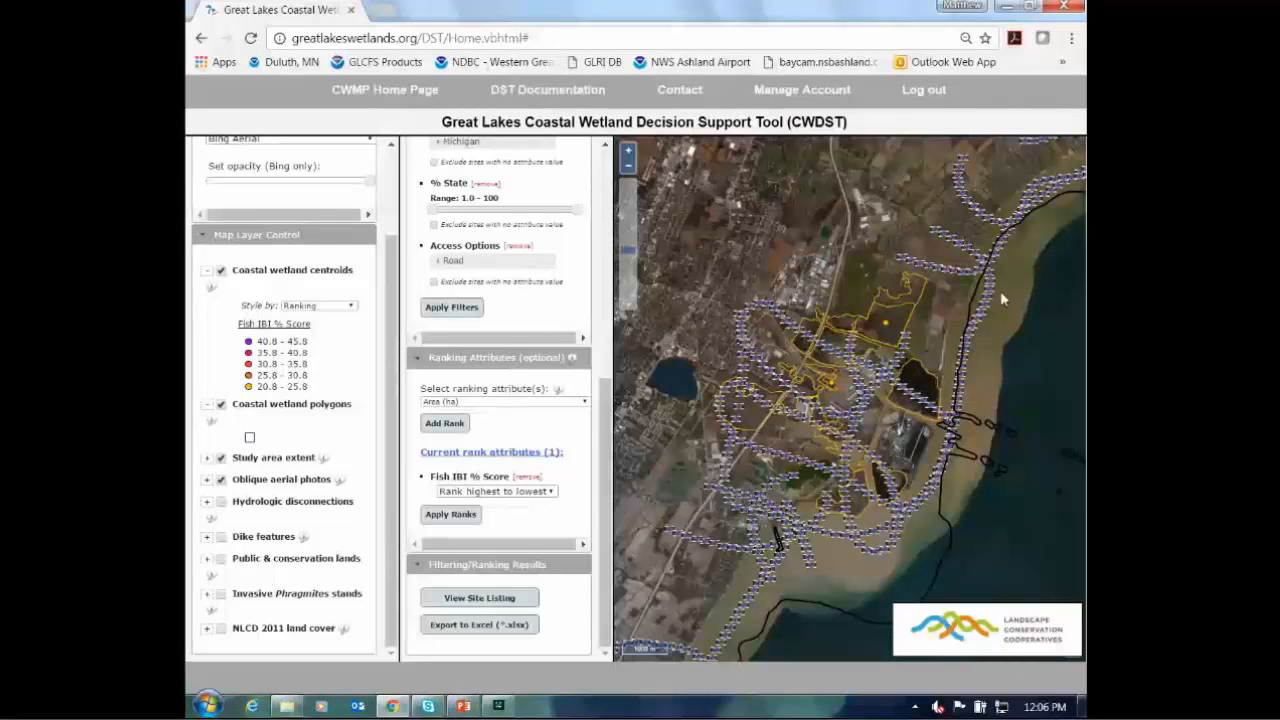
{"action": "left_click", "coordinate": [963, 365]}
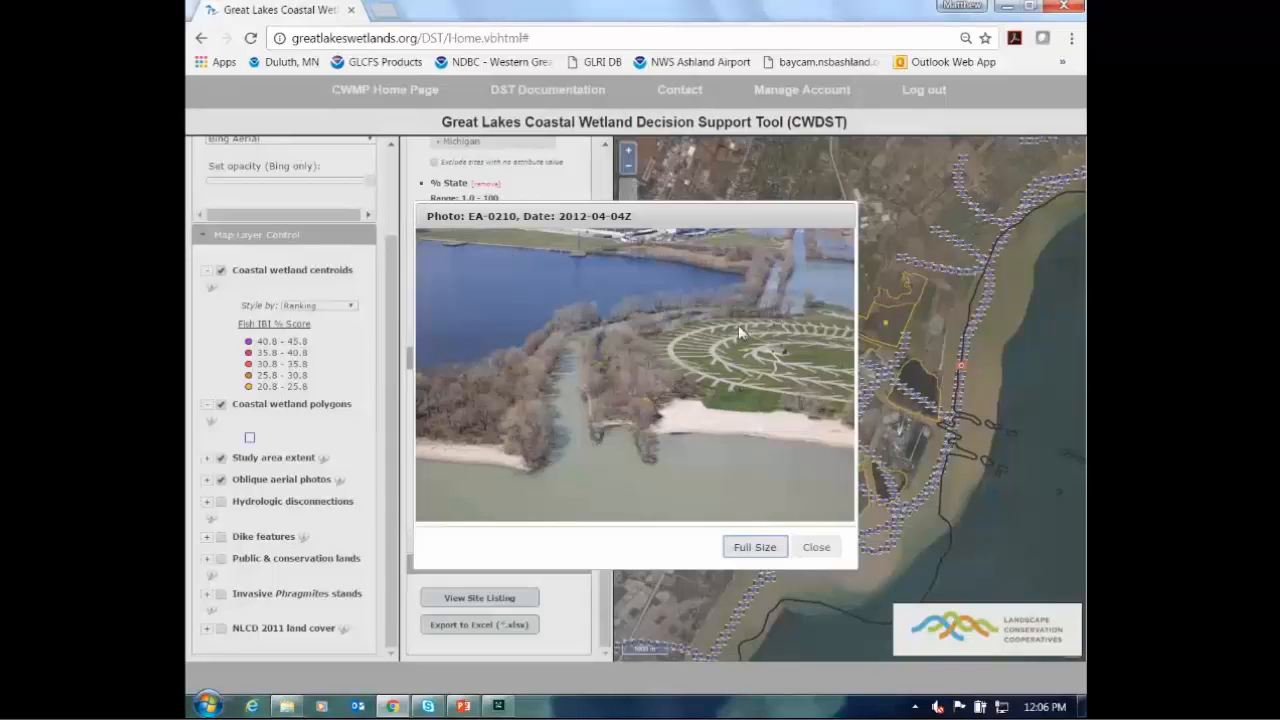
- Close the shoreline photo and show the hydrologic disconnections layer in place of the oblique aerial photos
{"action": "left_click", "coordinate": [816, 552]}
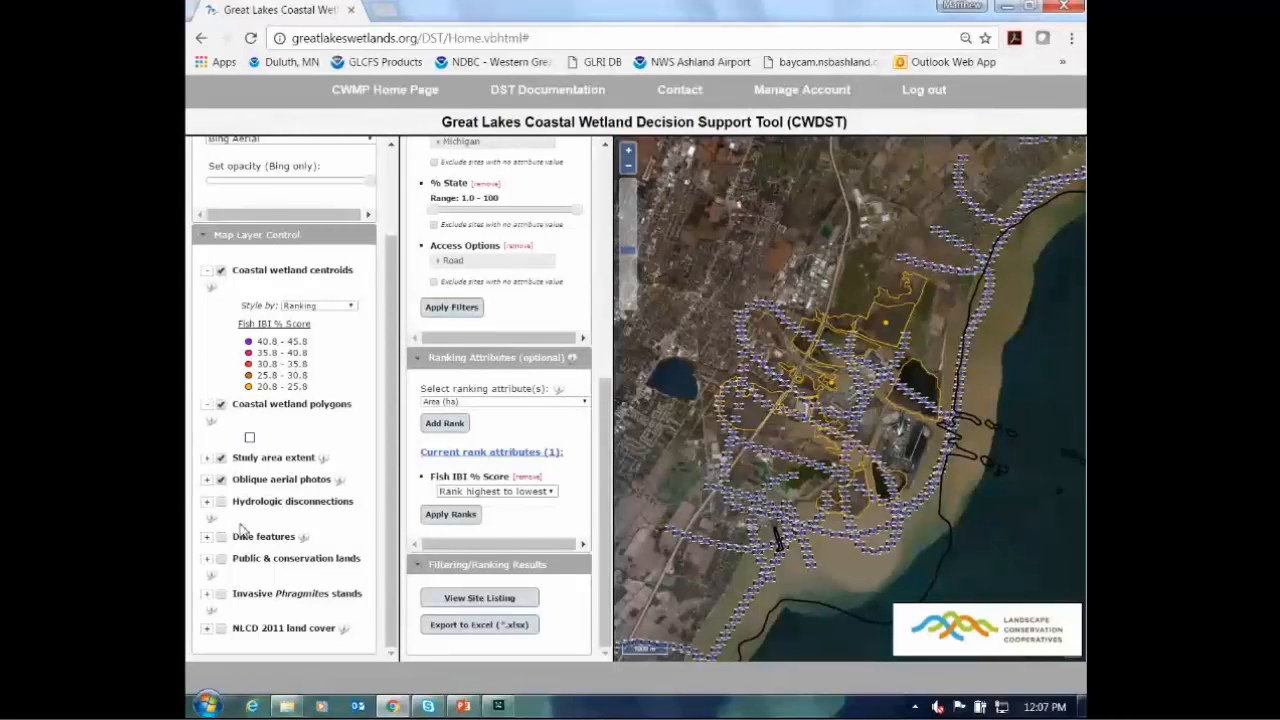
{"action": "left_click", "coordinate": [221, 502]}
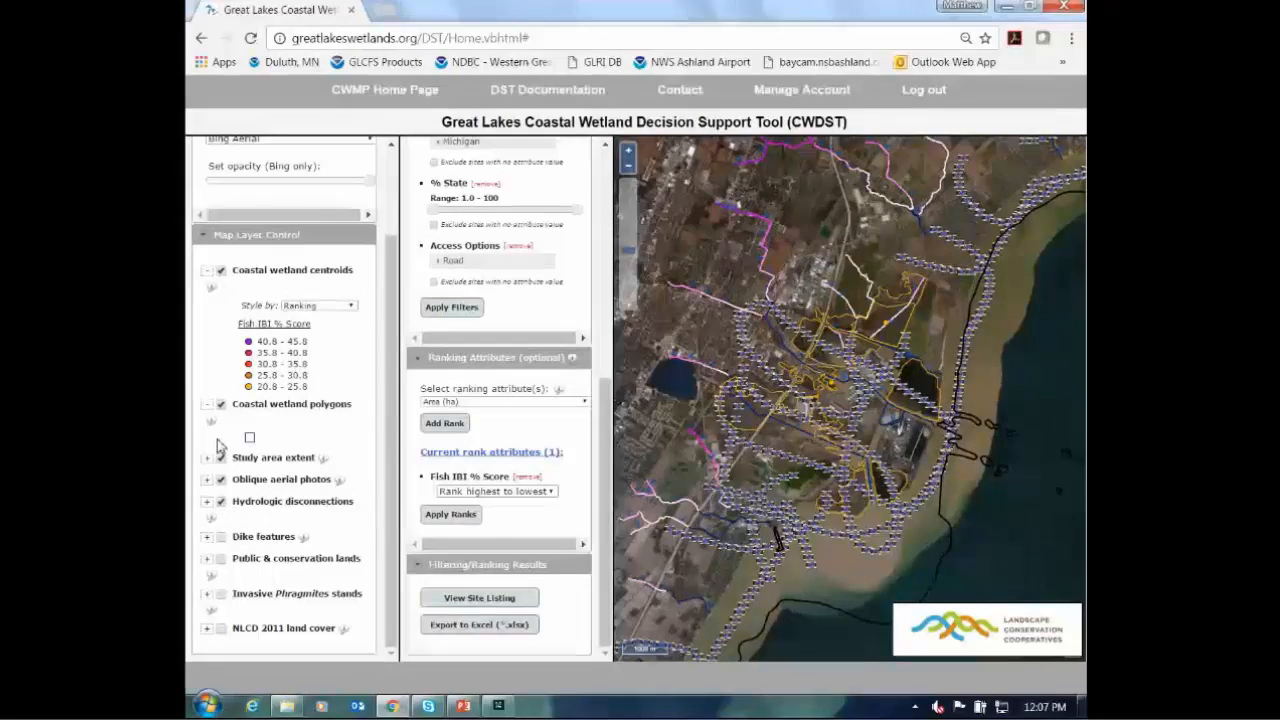
{"action": "left_click", "coordinate": [221, 480]}
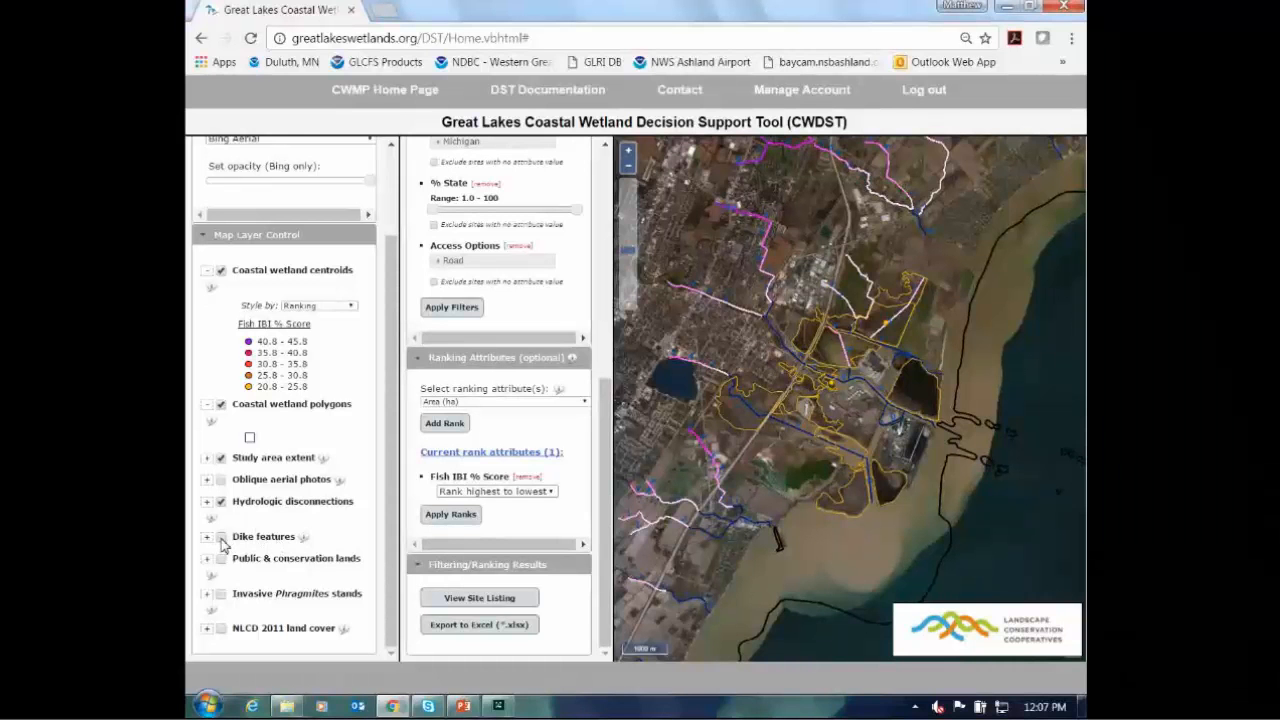
- View the dike features without the hydrologic disconnections around the ranked wetlands, and hide both layers
{"action": "left_click", "coordinate": [222, 537]}
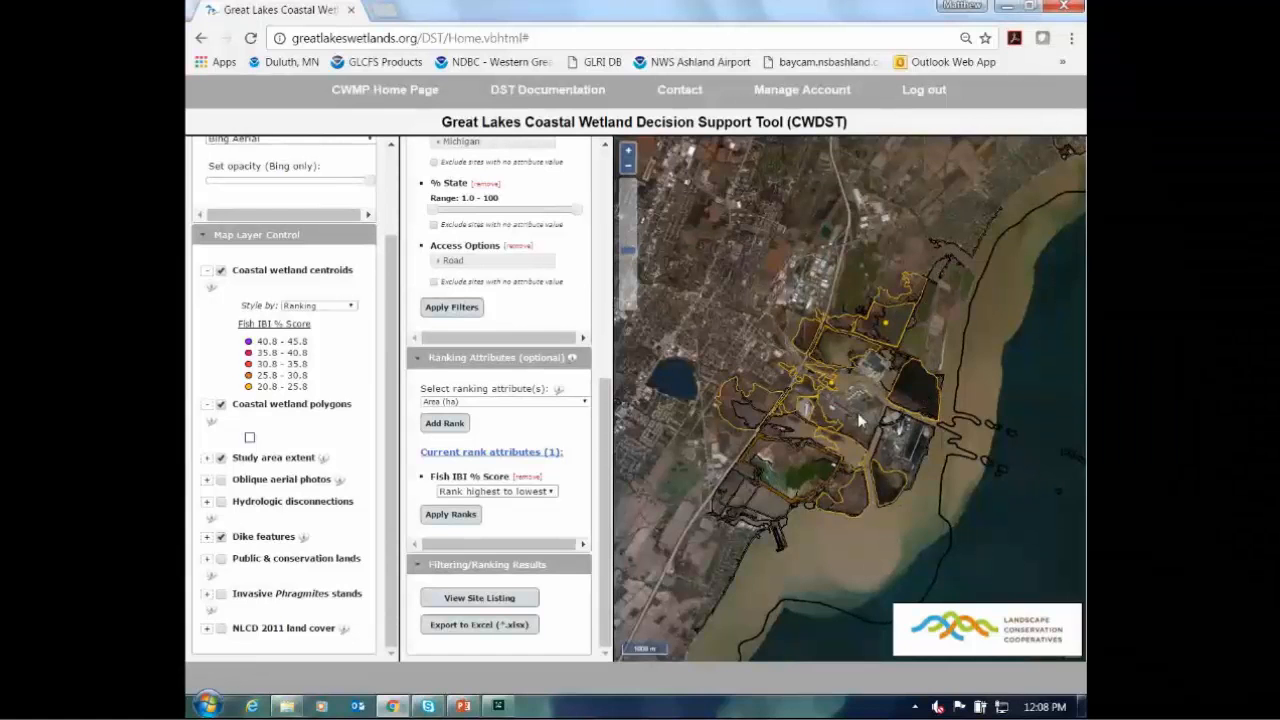
{"action": "left_click", "coordinate": [221, 537]}
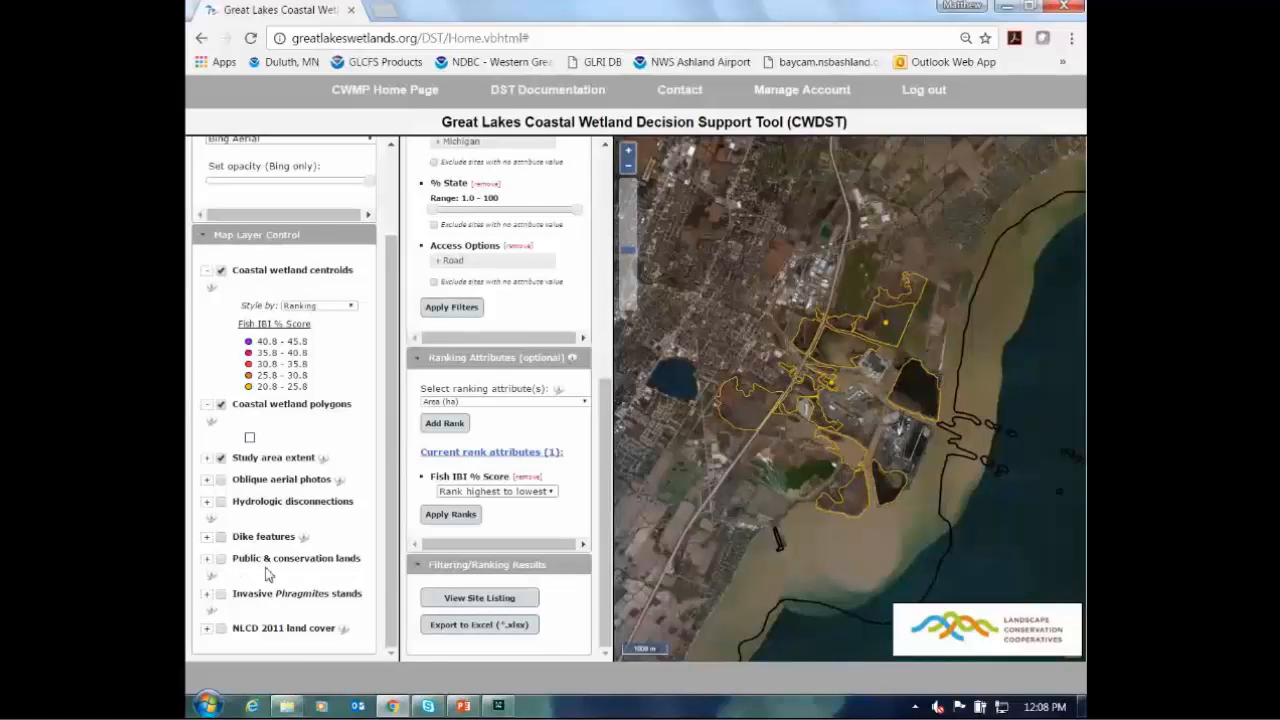
- Show the public and conservation lands, inspect ownership details for the shoreline state park and an inland parcel, and hide the layer
{"action": "left_click", "coordinate": [221, 559]}
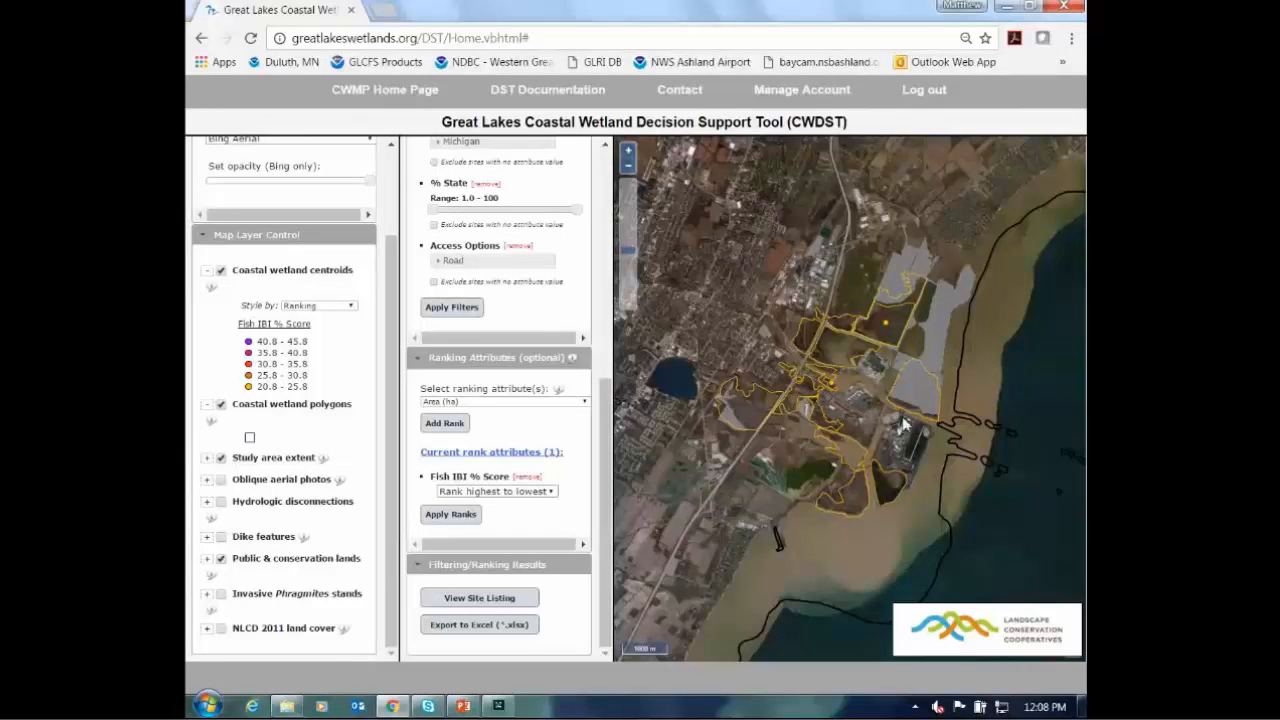
{"action": "left_click", "coordinate": [932, 320]}
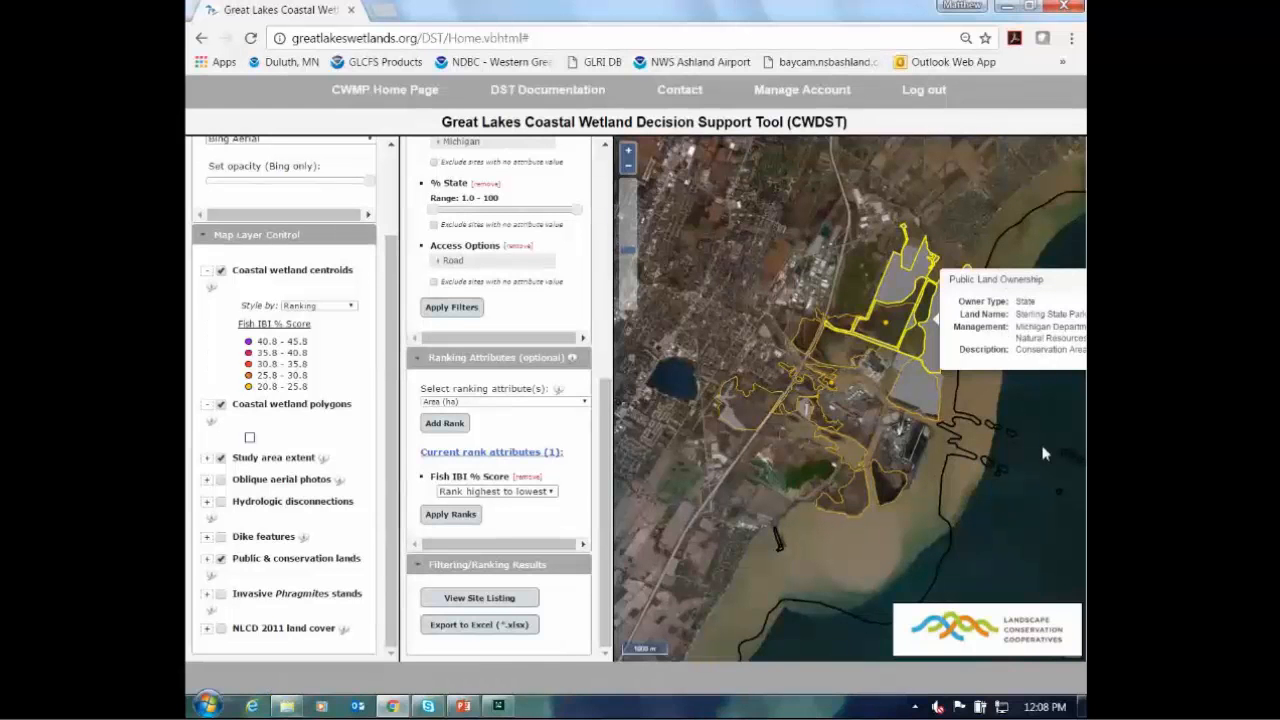
{"action": "left_click", "coordinate": [763, 330]}
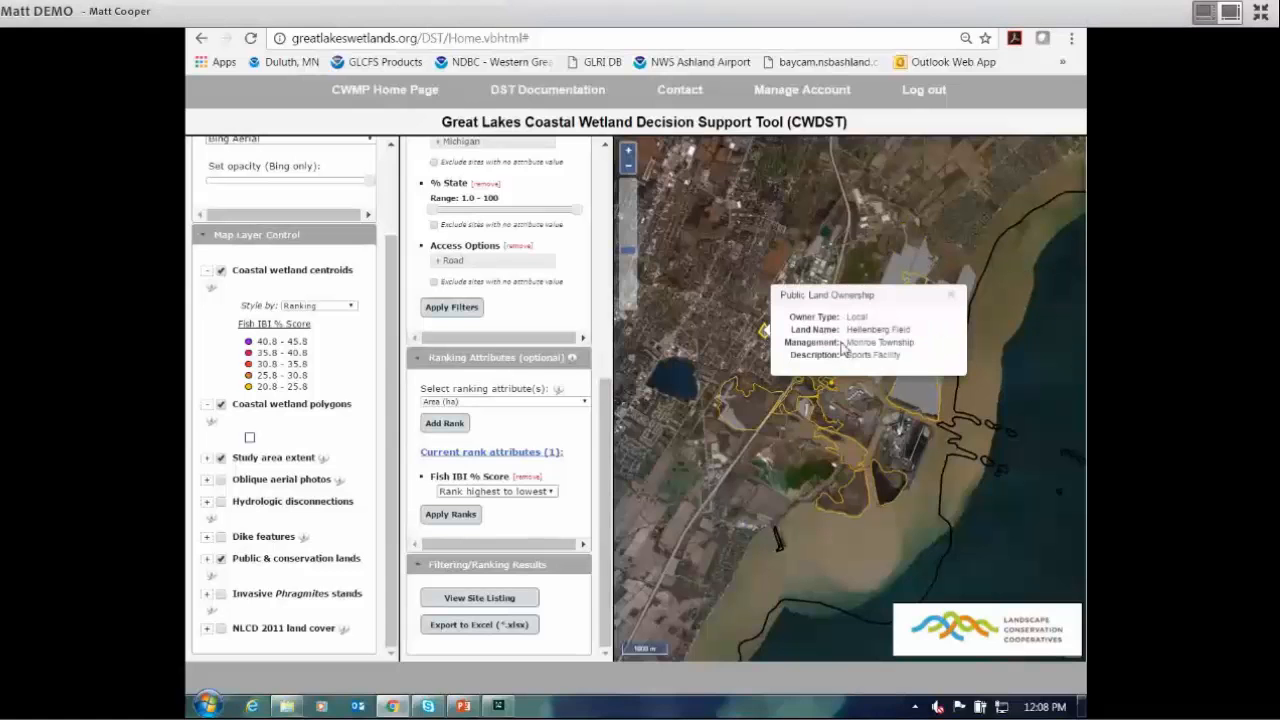
{"action": "left_click", "coordinate": [951, 294]}
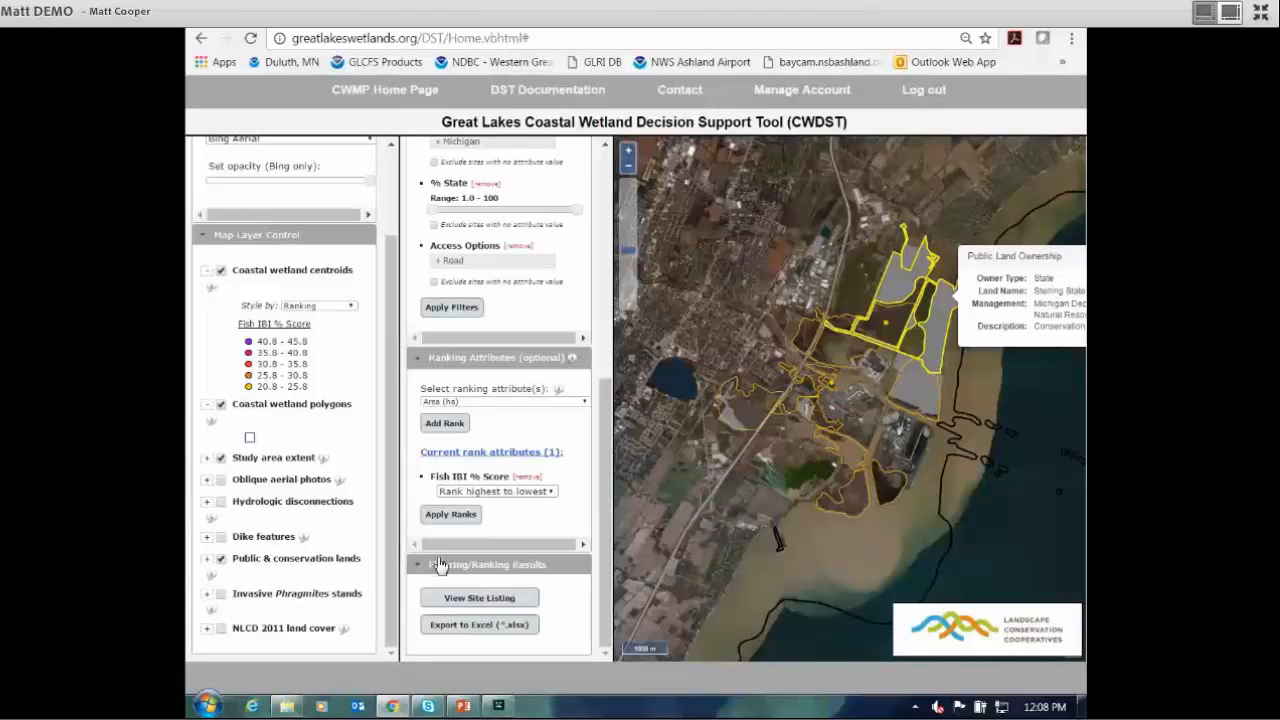
{"action": "left_click", "coordinate": [221, 559]}
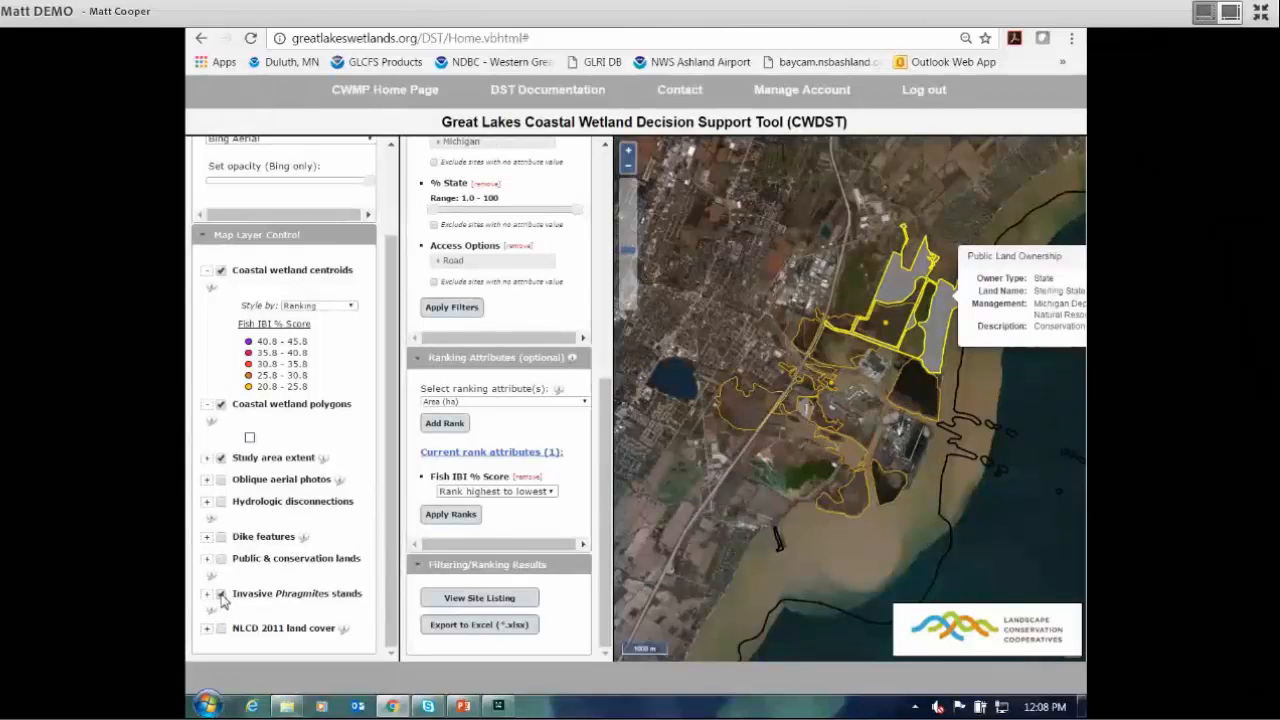
- View the invasive Phragmites stands over the aerial base map and hide that layer again
{"action": "left_click", "coordinate": [221, 595]}
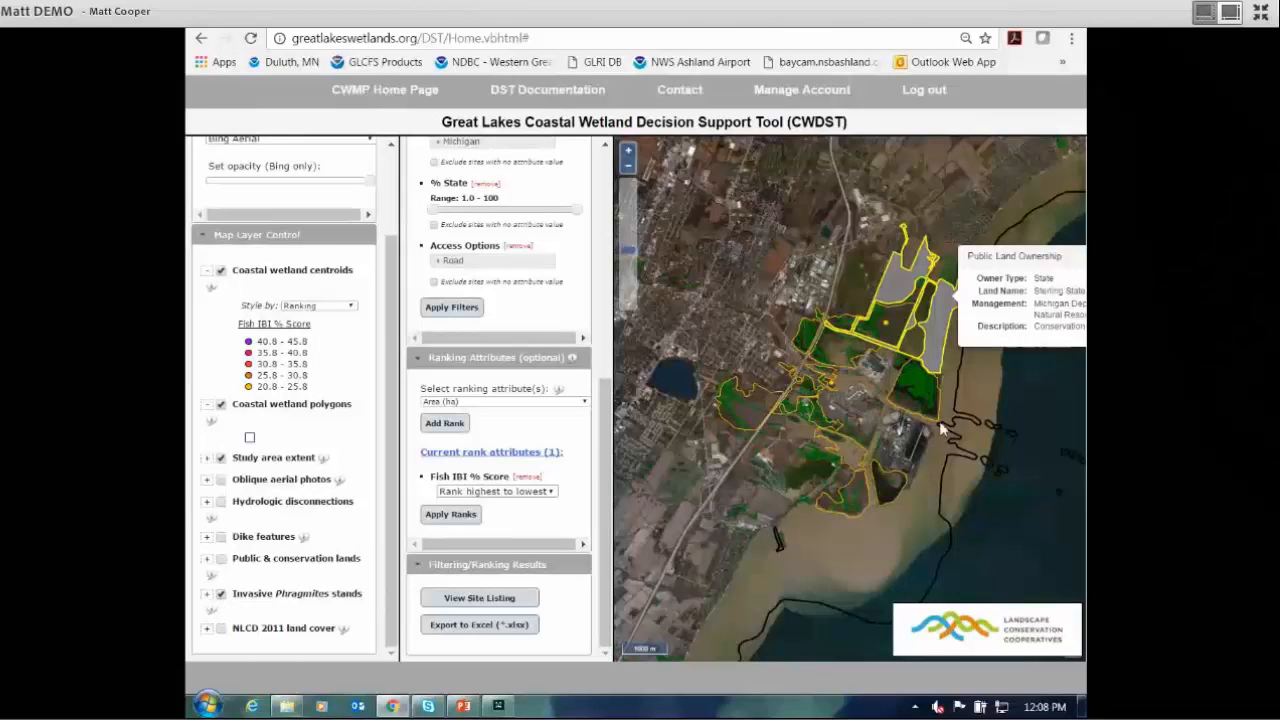
{"action": "left_click", "coordinate": [221, 595]}
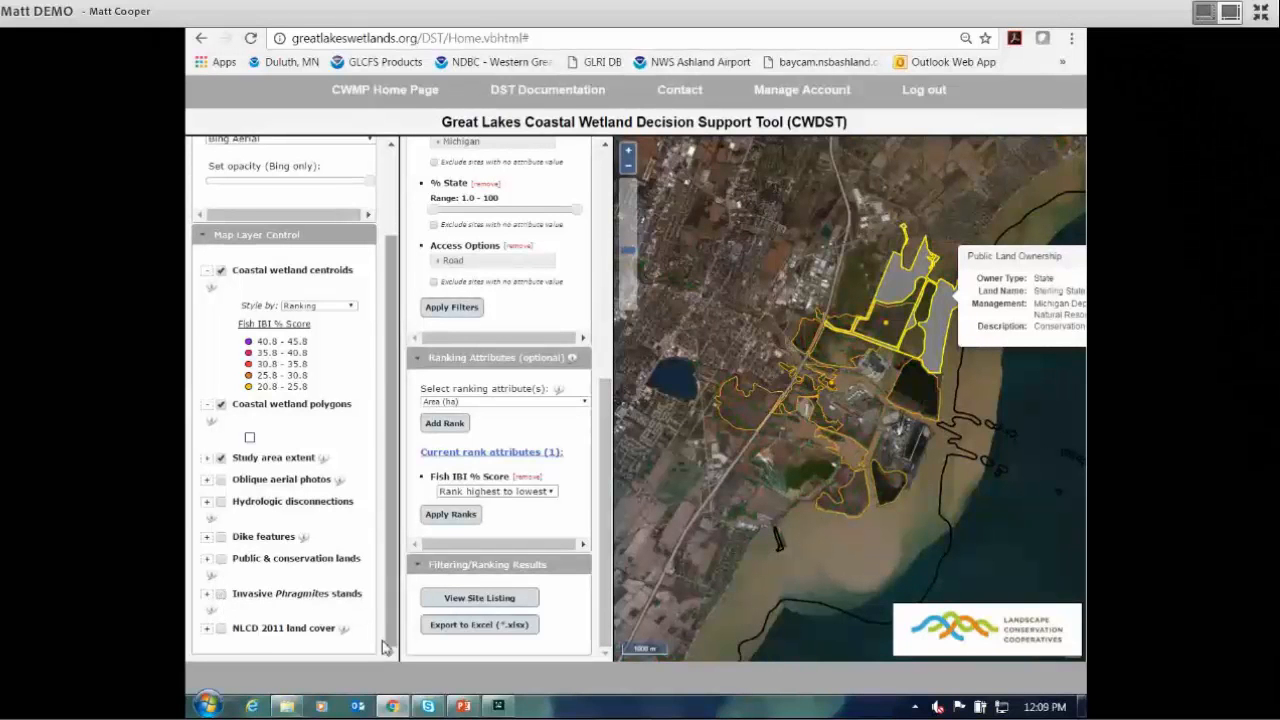
- View the NLCD 2011 land cover over a wider extent with the ownership popup closed, and hide it and the study area extent
{"action": "left_click", "coordinate": [221, 629]}
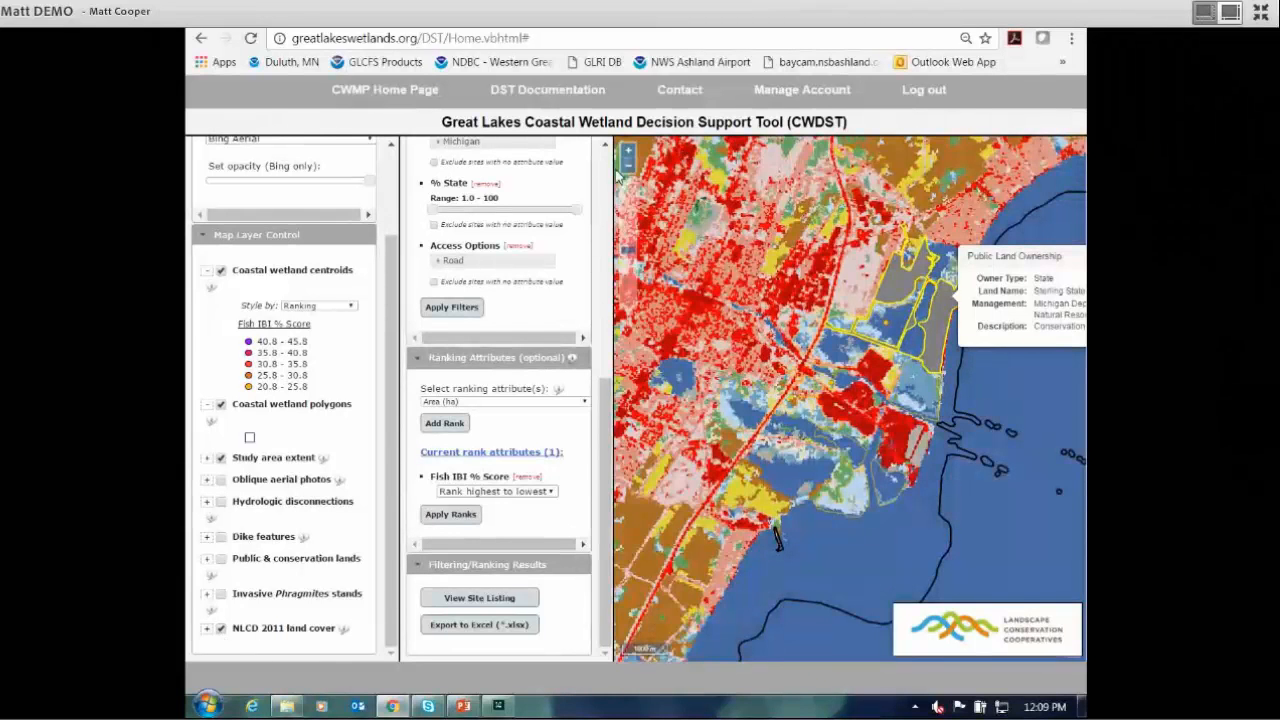
{"action": "left_click", "coordinate": [628, 166]}
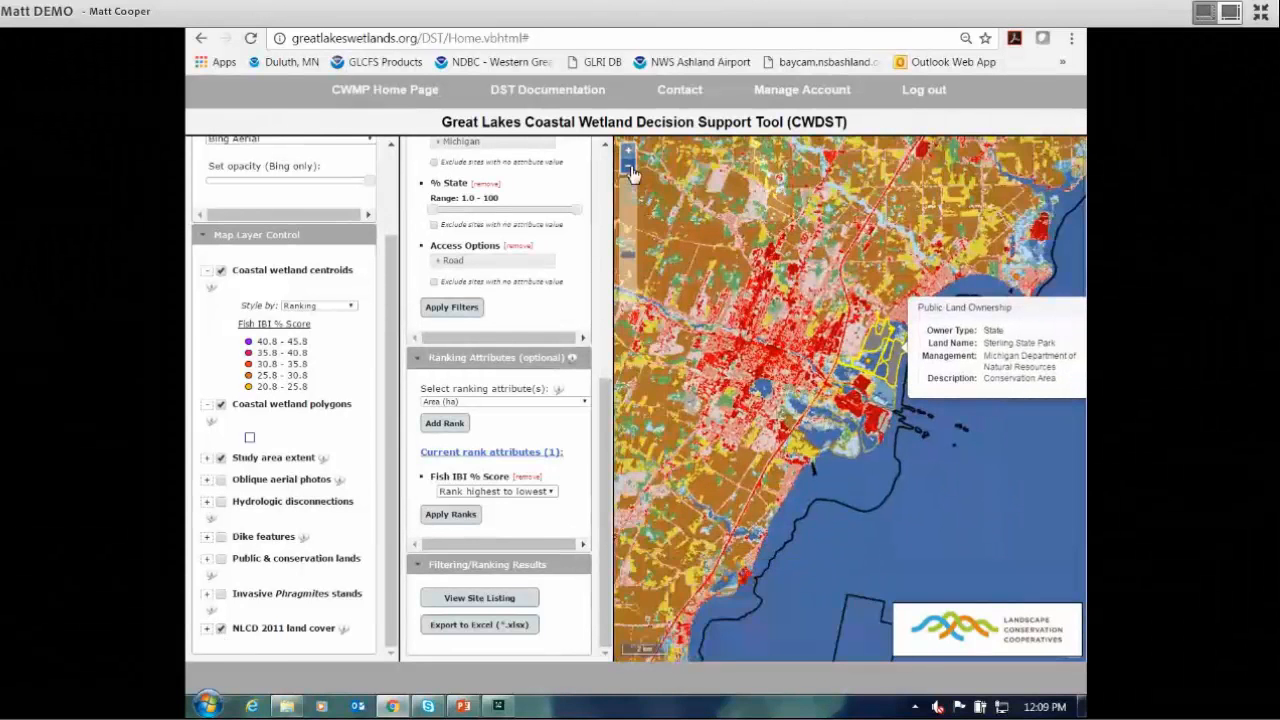
{"action": "left_click", "coordinate": [629, 168]}
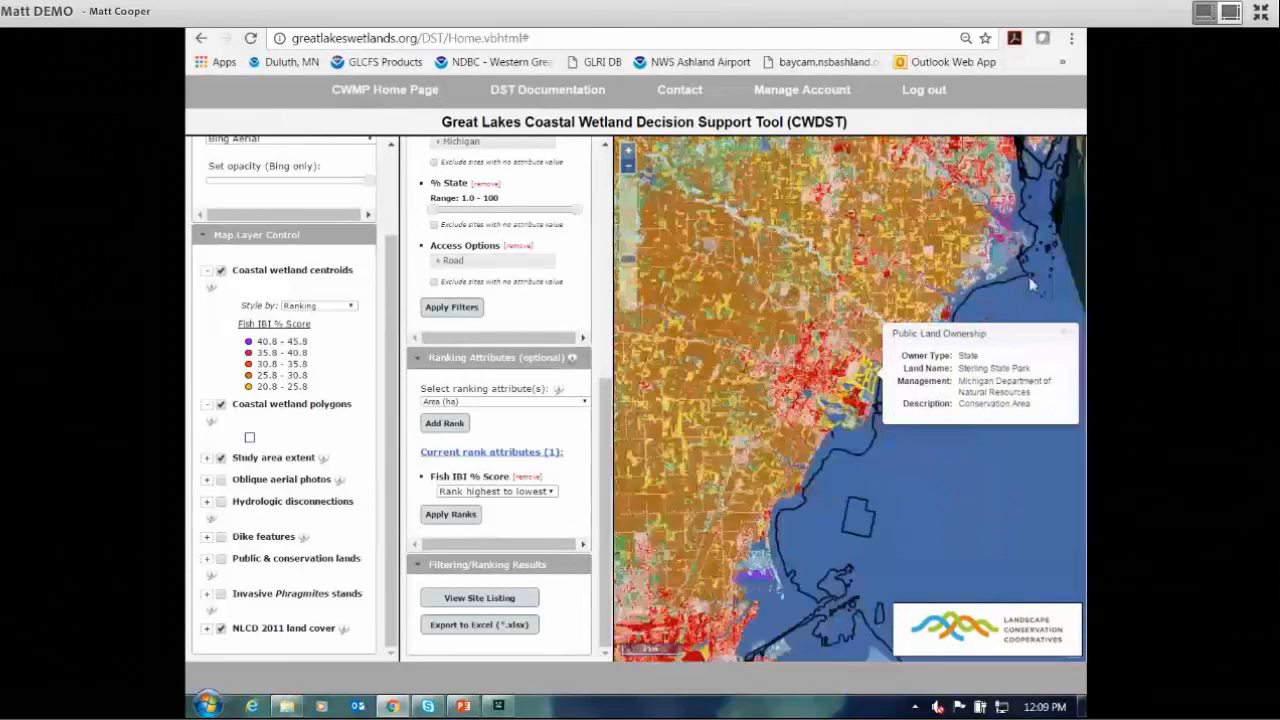
{"action": "left_click", "coordinate": [1065, 335]}
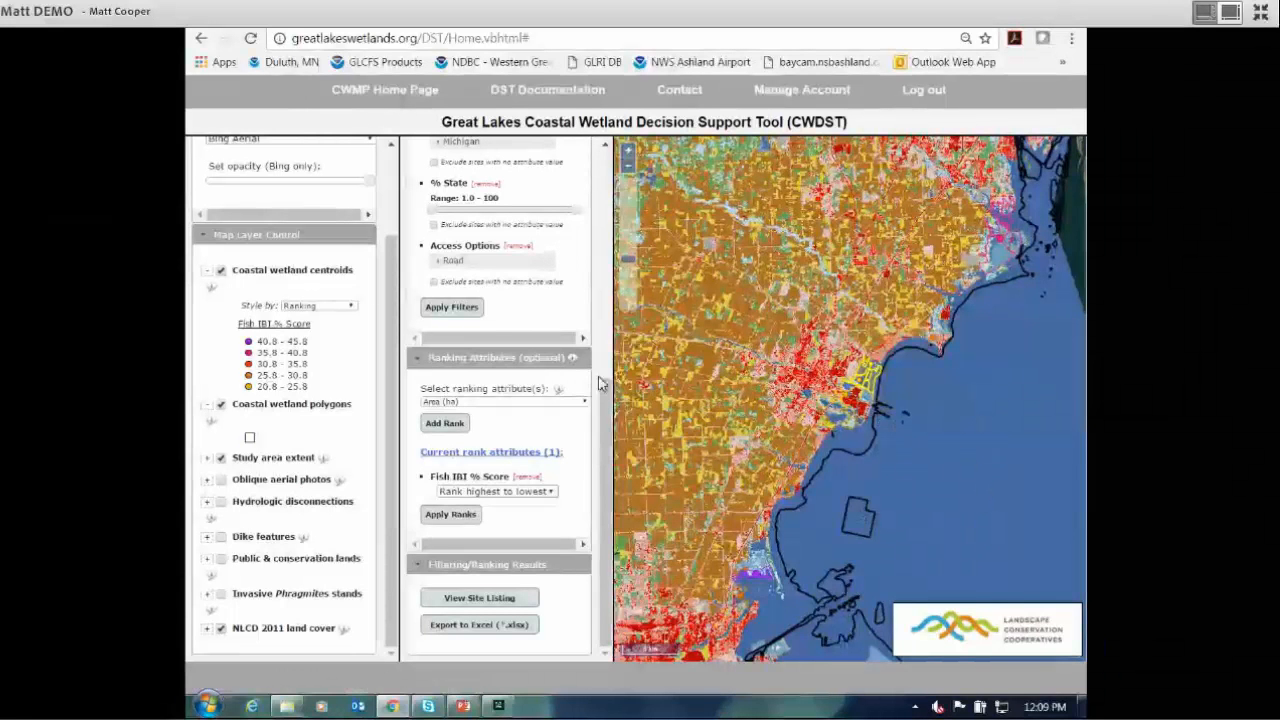
{"action": "left_click", "coordinate": [221, 628]}
{"action": "left_click", "coordinate": [221, 458]}
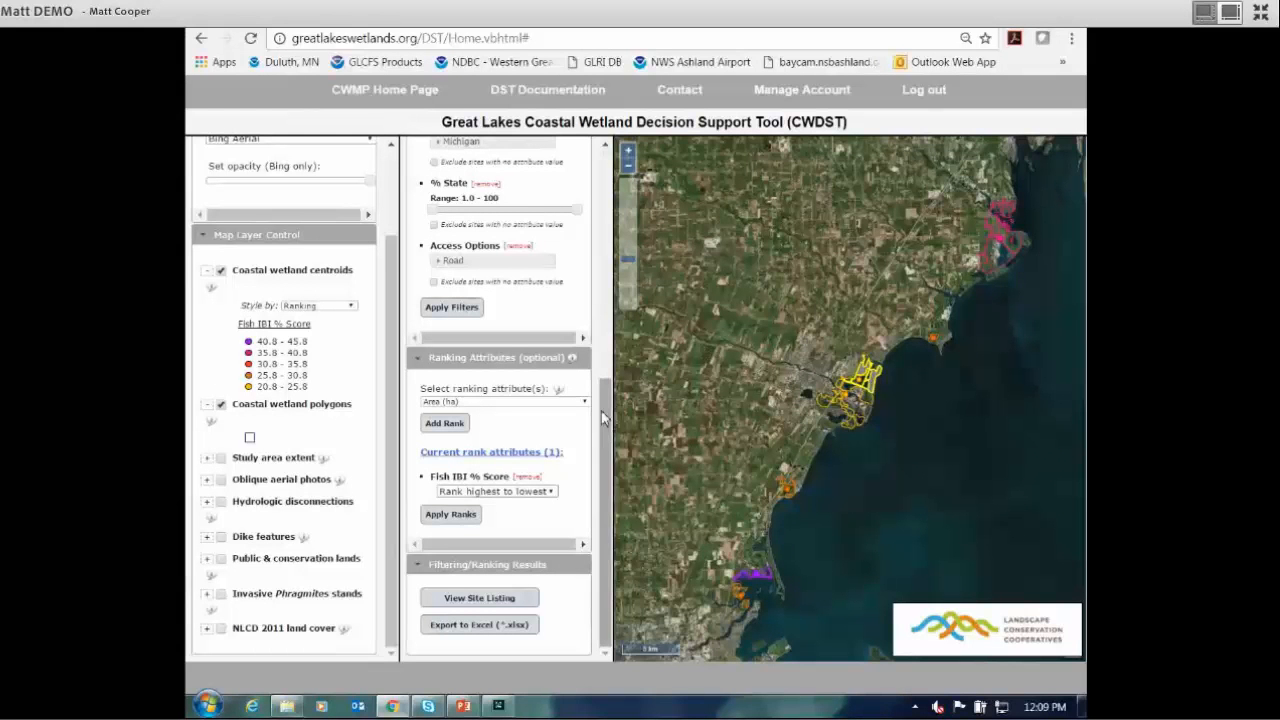
- Browse the available ranking attributes, including the General and Ownership/management groups, keeping Area (ha) selected
{"action": "left_click", "coordinate": [585, 402]}
{"action": "scroll", "coordinate": [687, 428], "scroll_direction": "down", "scroll_amount": 3}
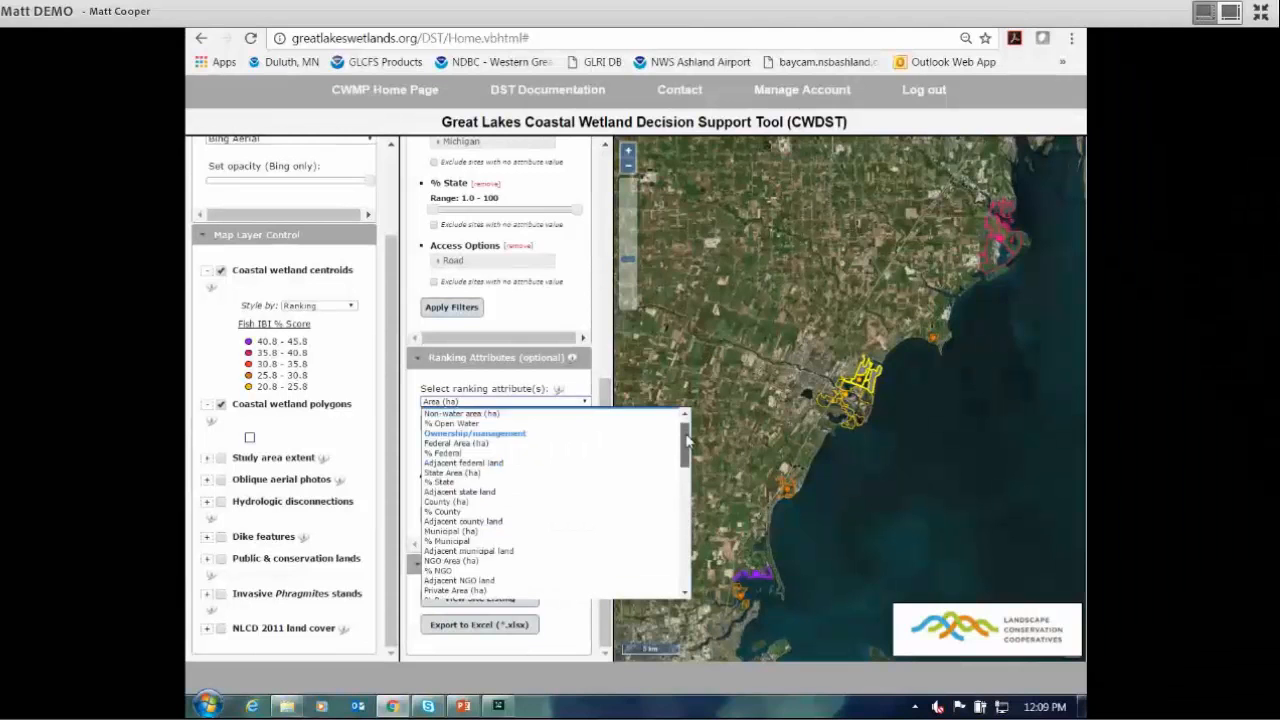
{"action": "scroll", "coordinate": [687, 428], "scroll_direction": "up", "scroll_amount": 3}
{"action": "mouse_move", "coordinate": [686, 430]}
{"action": "left_mouse_down"}
{"action": "mouse_move", "coordinate": [694, 577]}
{"action": "mouse_move", "coordinate": [695, 432]}
{"action": "left_mouse_up"}
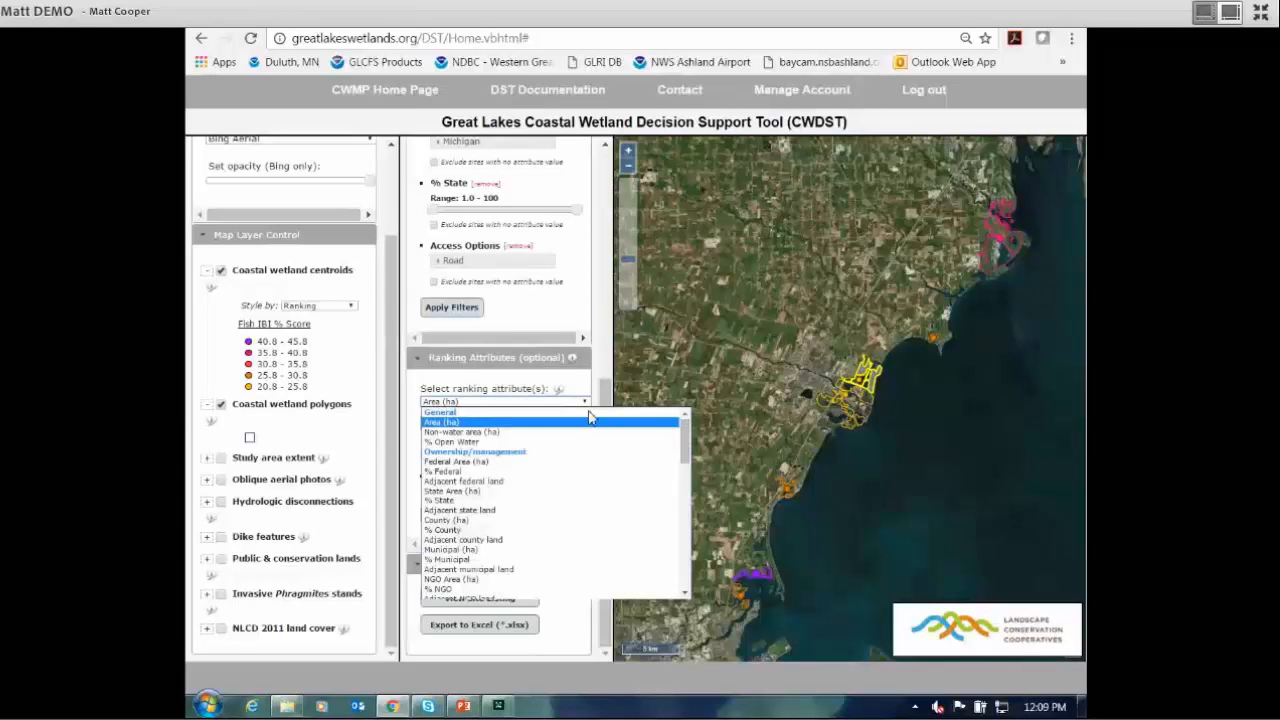
{"action": "left_click", "coordinate": [531, 403]}
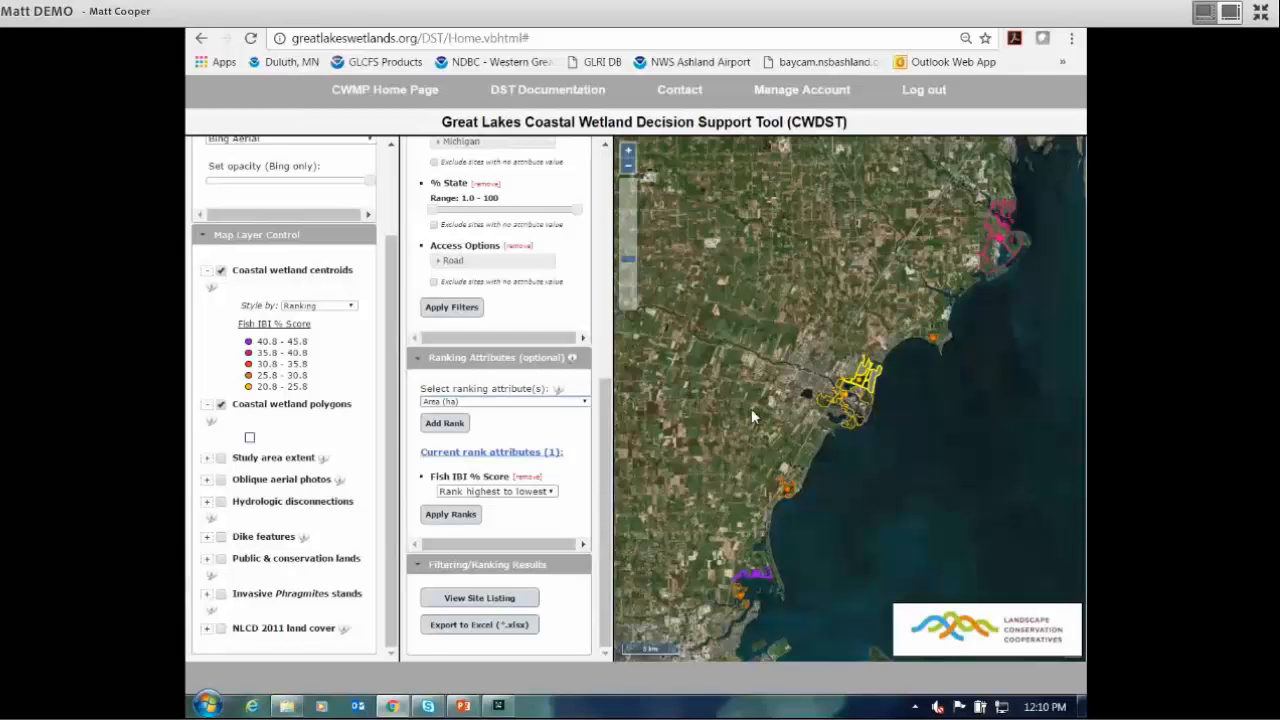
{"action": "left_click", "coordinate": [585, 402]}
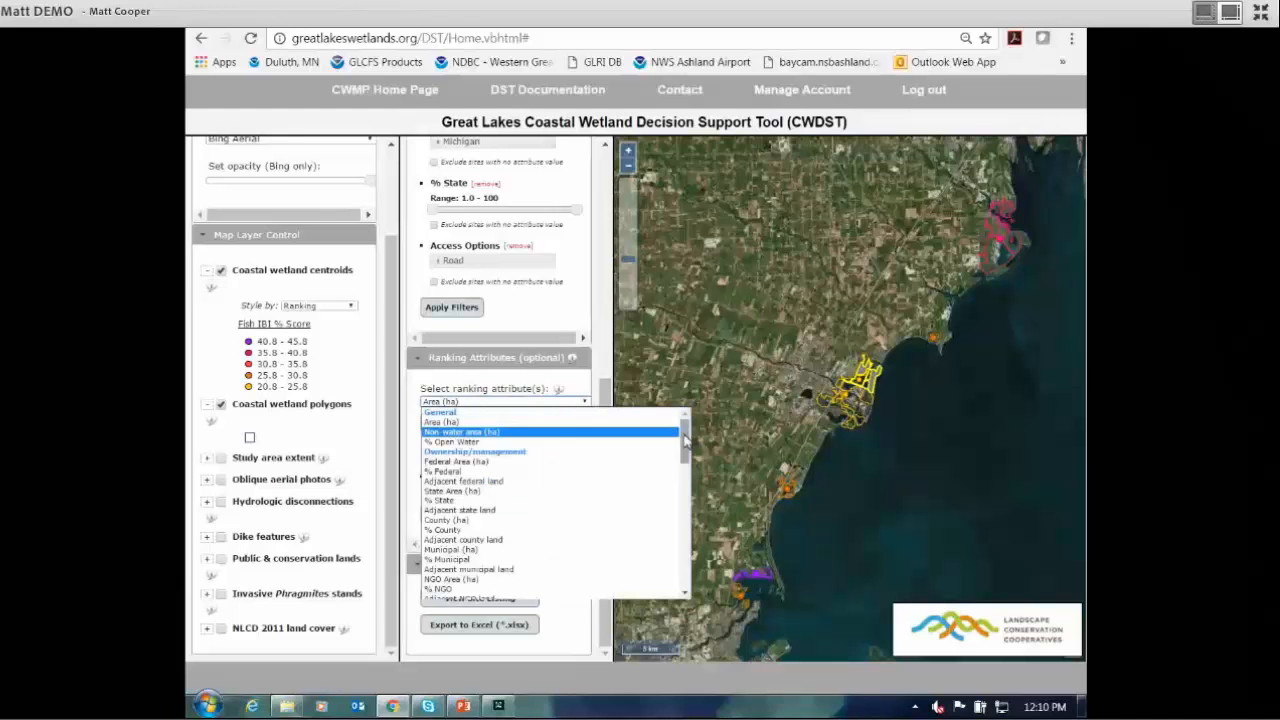
{"action": "scroll", "coordinate": [688, 455], "scroll_direction": "down", "scroll_amount": 2}
{"action": "left_click_drag", "start_coordinate": [688, 455], "coordinate": [686, 420]}
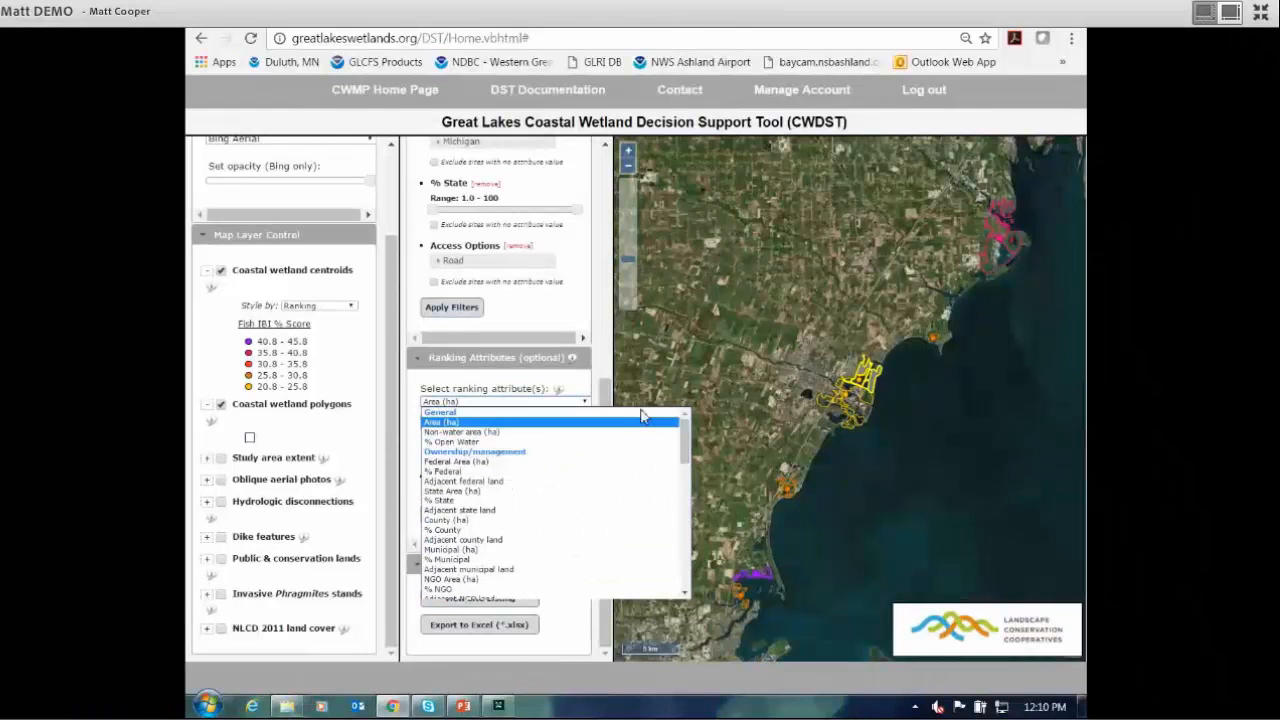
{"action": "left_click", "coordinate": [556, 403]}
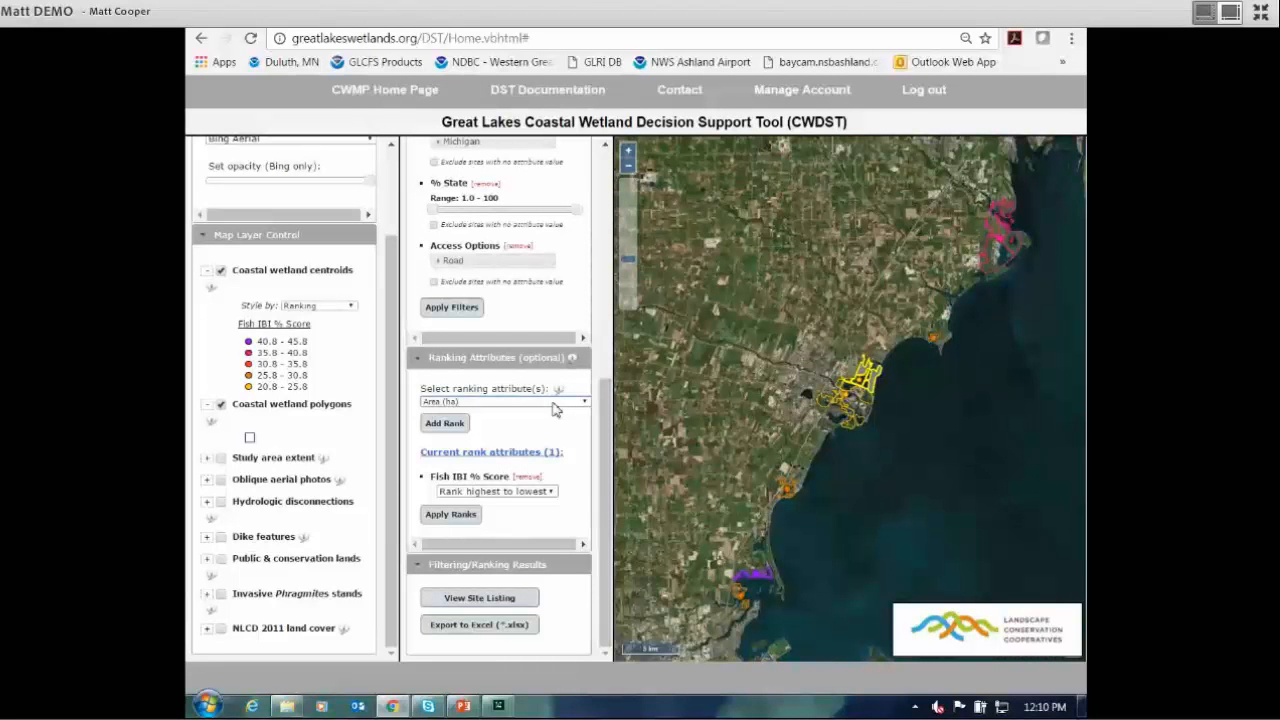
- Switch to the PowerPoint presentation and open slide 22, "Ongoing efforts"
{"action": "left_click", "coordinate": [463, 707]}
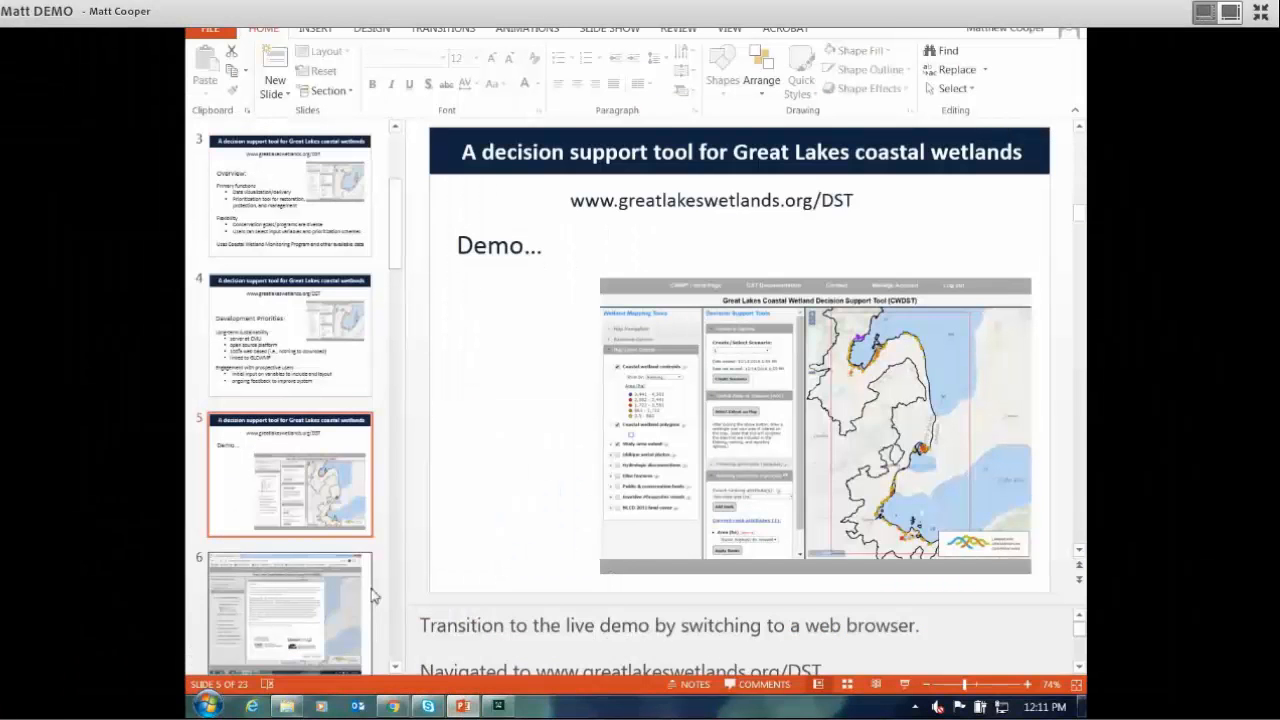
{"action": "left_click_drag", "start_coordinate": [397, 258], "coordinate": [388, 658]}
{"action": "left_click", "coordinate": [308, 500]}
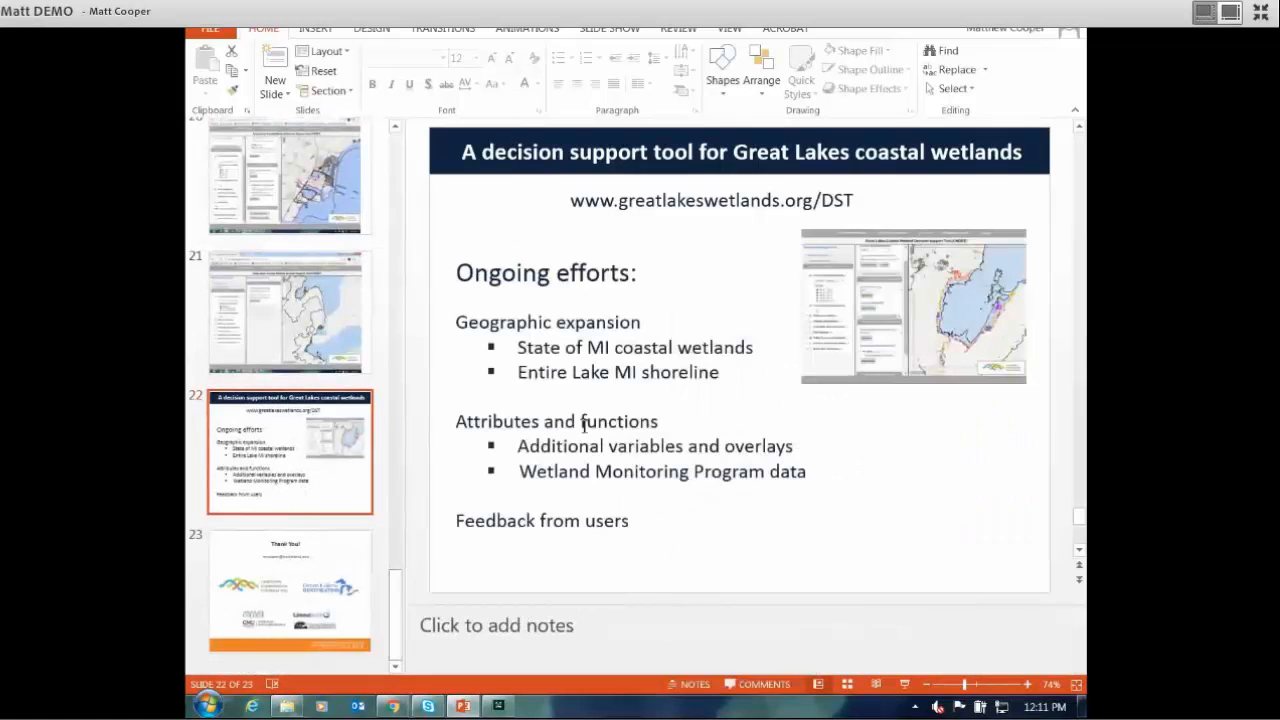